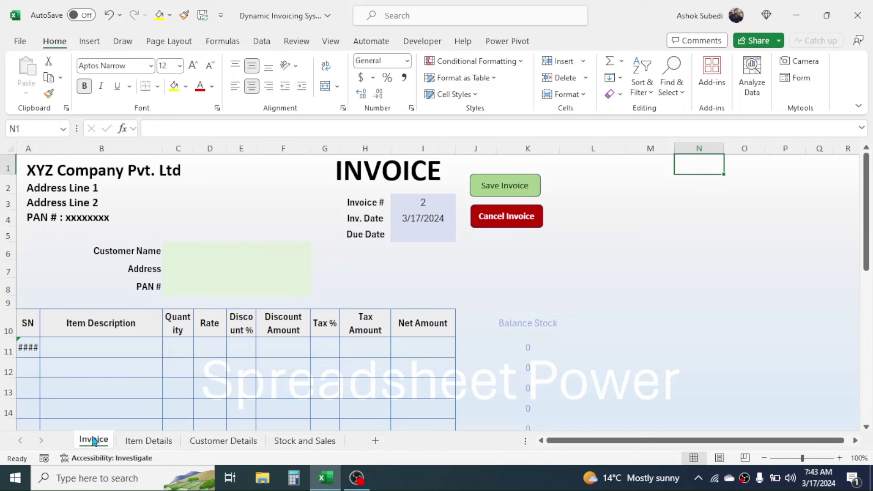
Step: Review the Item Details, Customer Details and Stock and Sales sheets, and return to the Invoice sheet
left_click(135, 442)
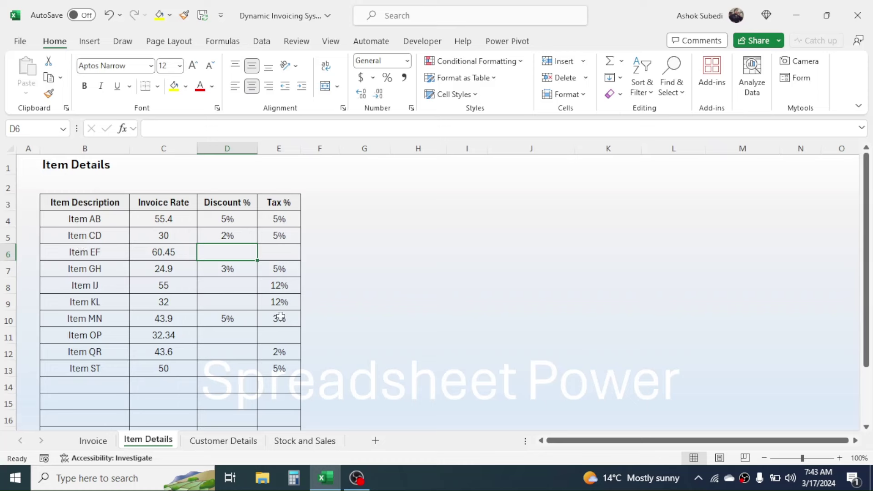
left_click(212, 443)
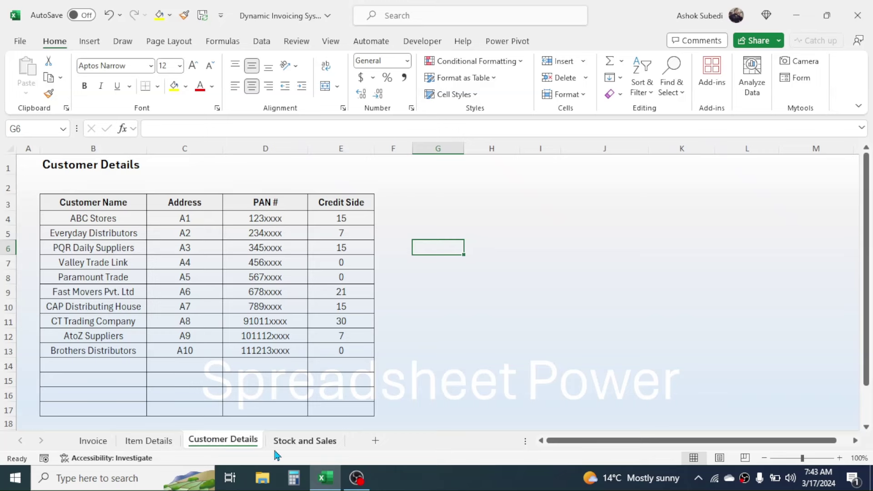
left_click(301, 442)
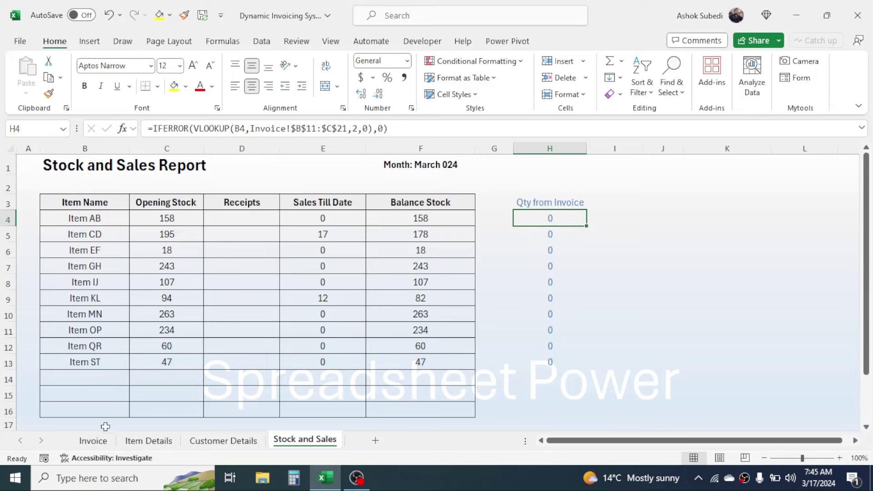
left_click(93, 441)
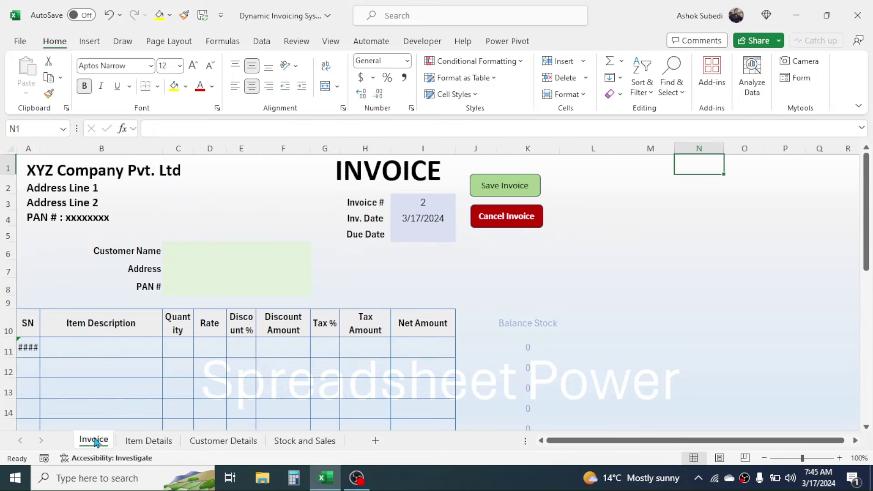
left_click(490, 288)
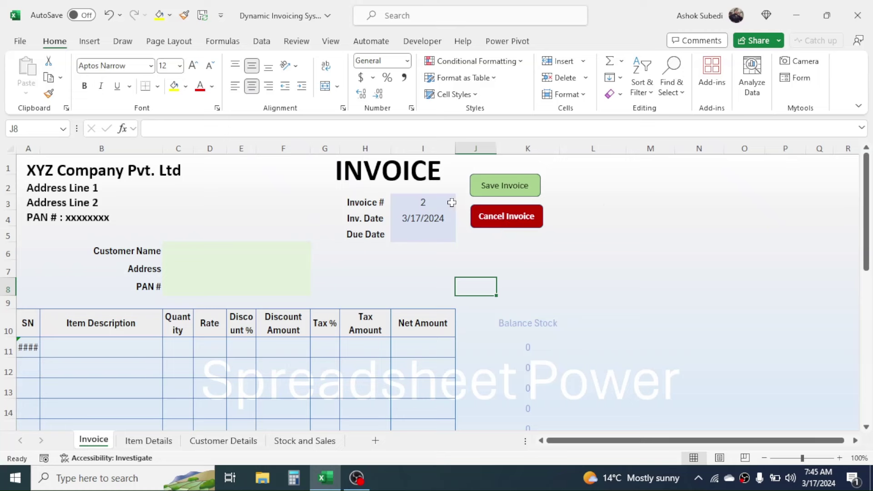
Step: Examine the invoice number field and the total, amount-in-words and signature areas of the invoice template
left_click(438, 202)
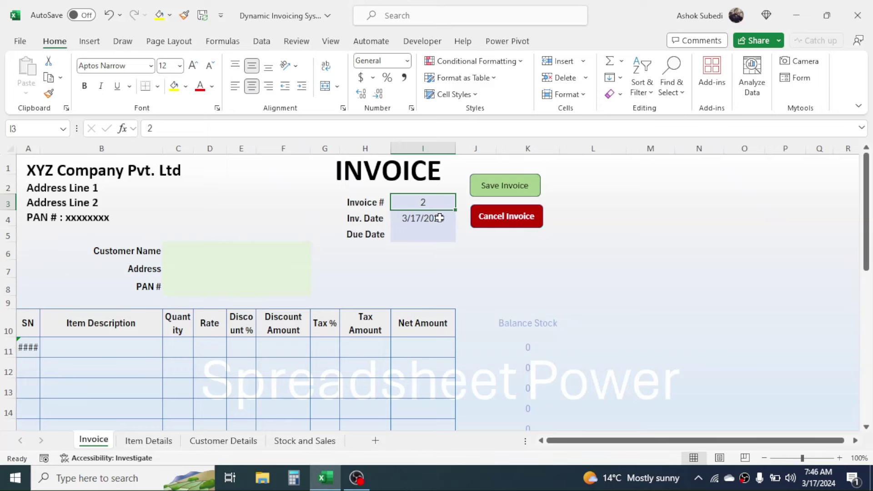
left_click_drag(868, 197, 868, 202)
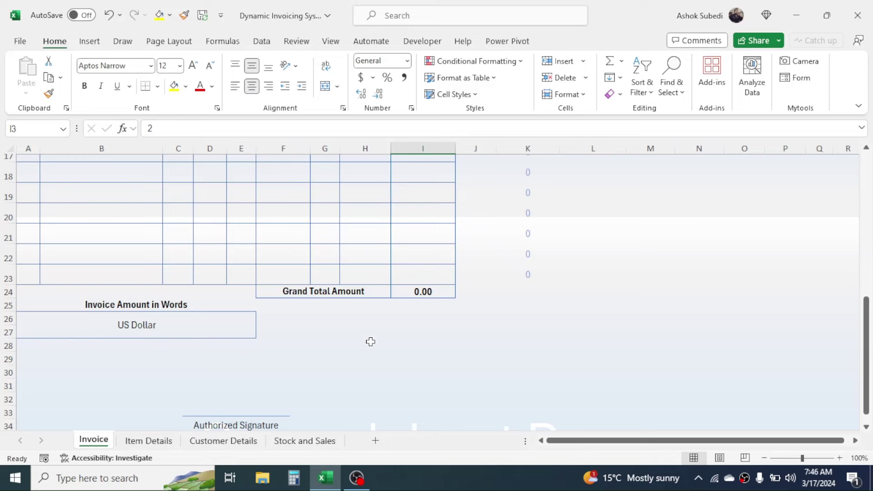
left_click_drag(867, 337, 868, 328)
left_click_drag(872, 217, 869, 184)
Step: Choose Valley Trade Link as the invoice's customer
left_click(234, 249)
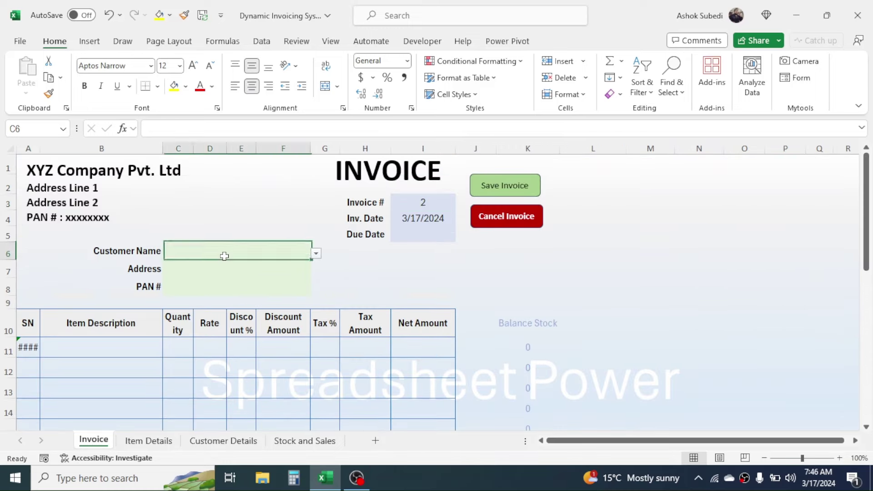
left_click(315, 255)
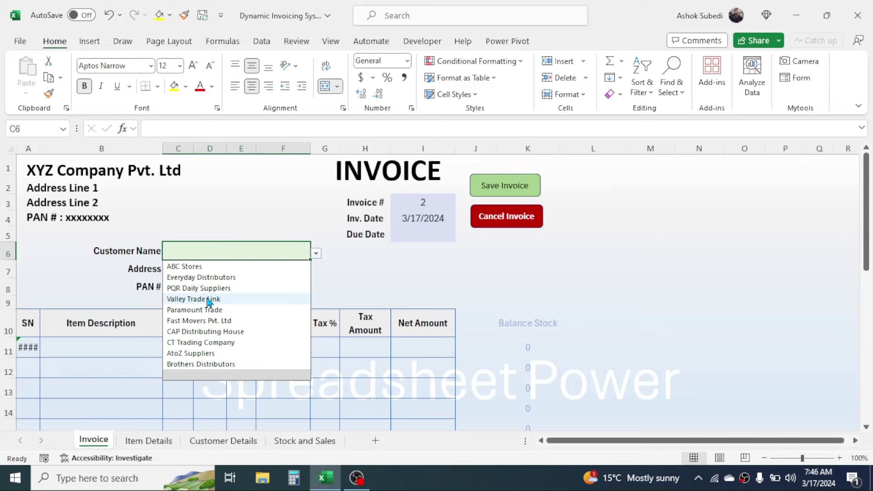
left_click(193, 299)
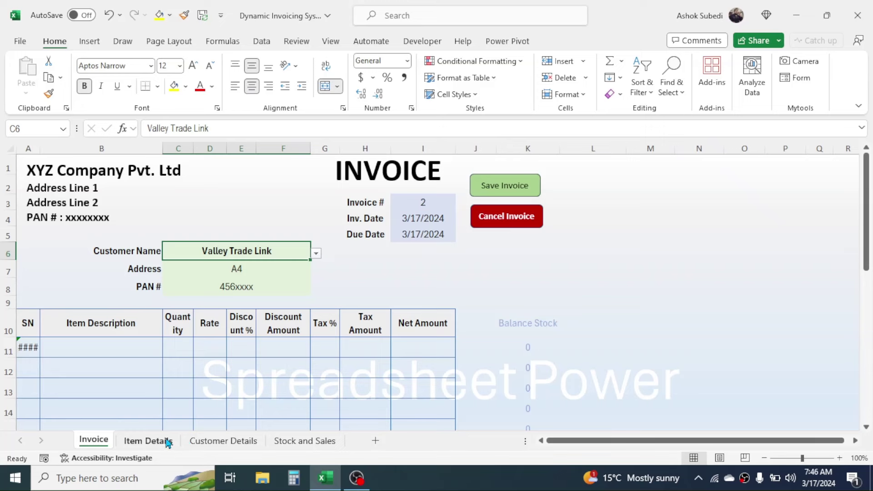
Step: Check Valley Trade Link's Credit Side value on the Customer Details sheet and return to the invoice
left_click(216, 441)
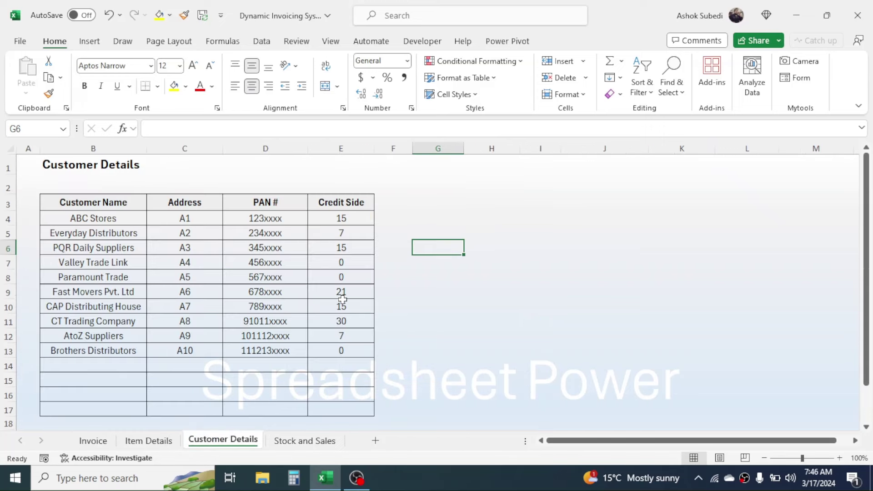
left_click(346, 262)
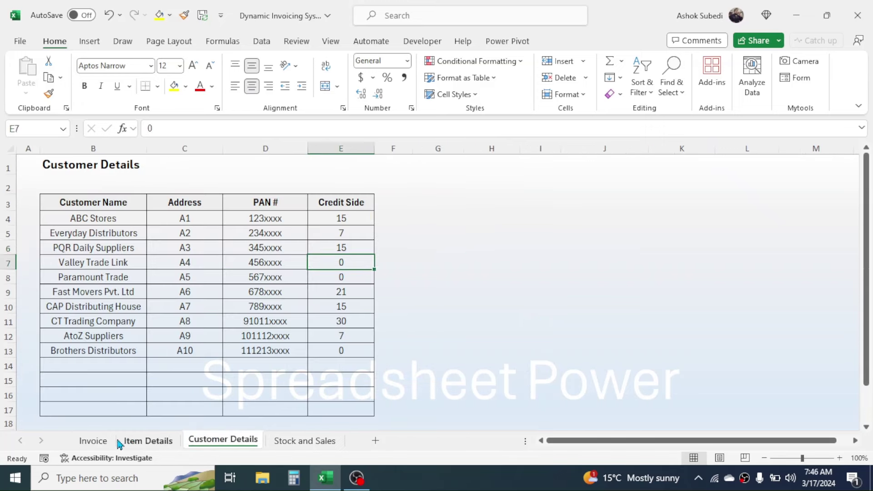
left_click(92, 441)
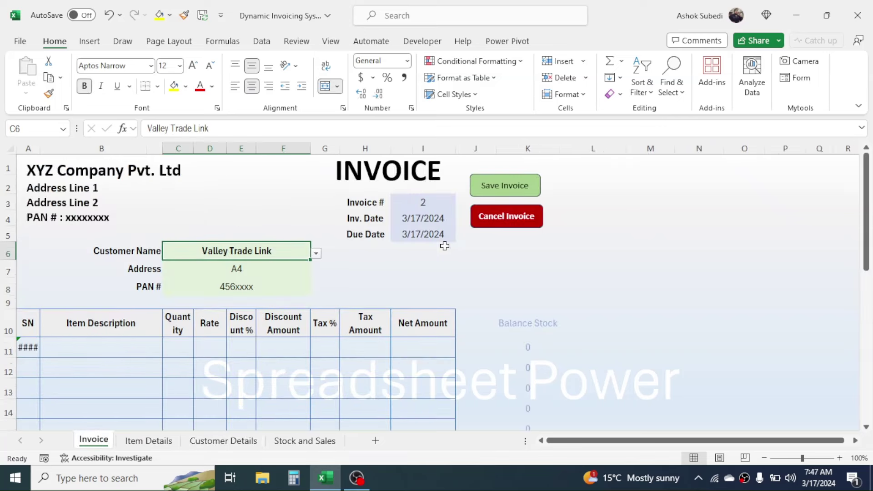
Step: Change the invoice's customer to ABC Stores and check the invoice date formula
left_click(316, 254)
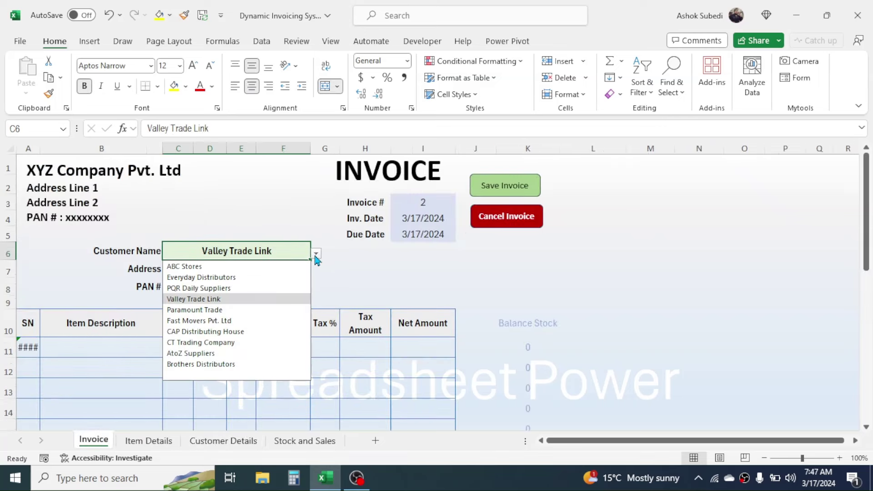
left_click(184, 267)
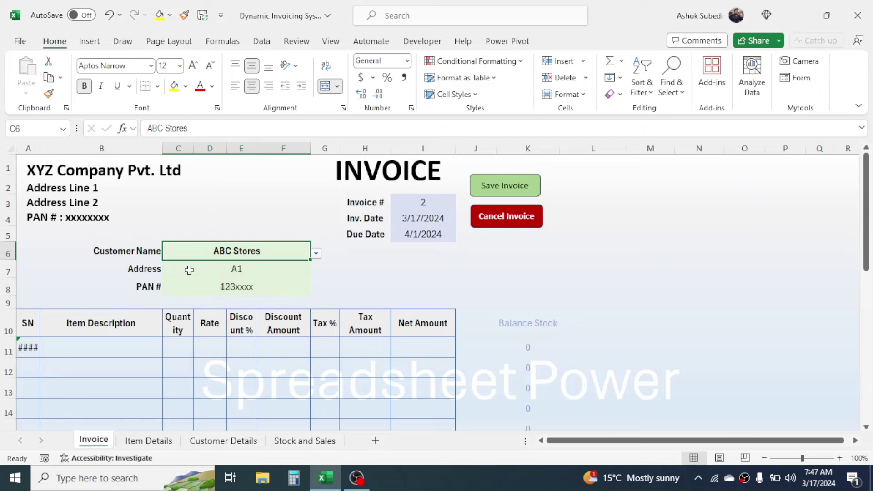
left_click(422, 219)
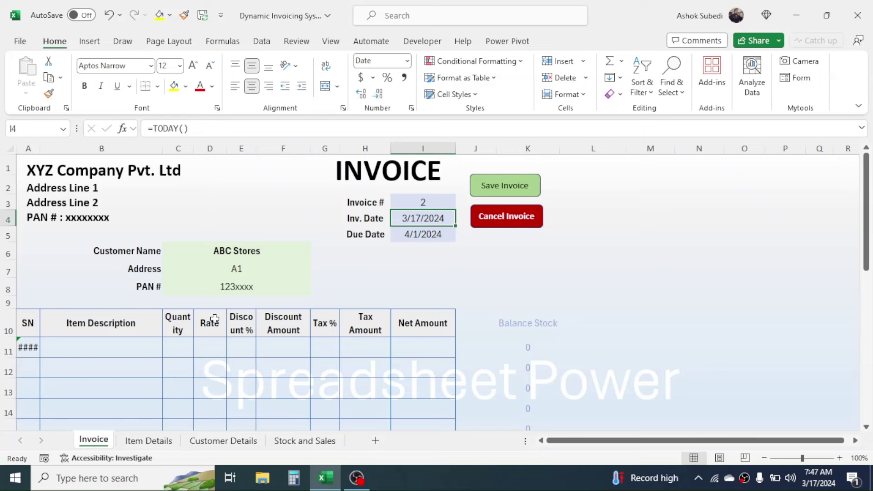
left_click(247, 252)
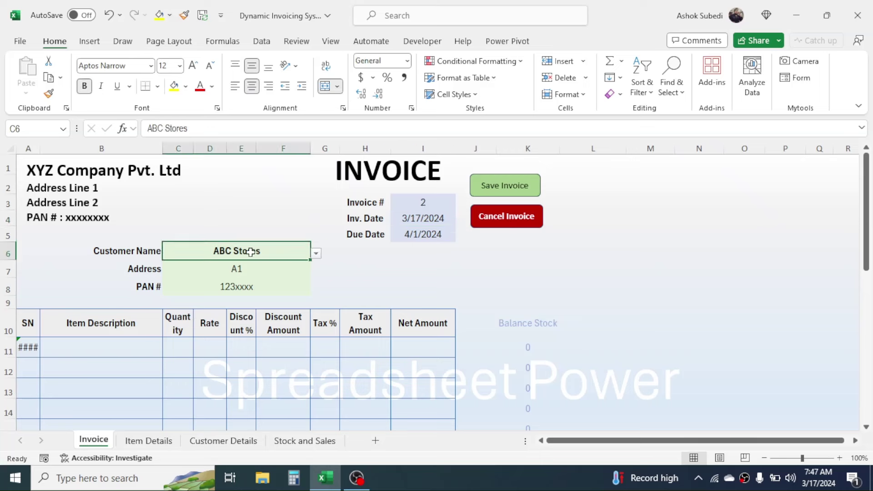
Step: Add Item EF to the first invoice line with a quantity of 12
left_click(101, 347)
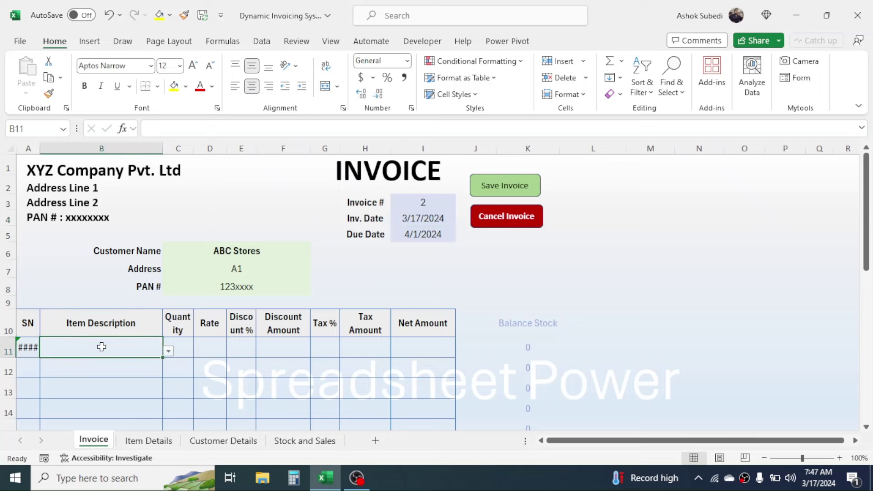
left_click(169, 351)
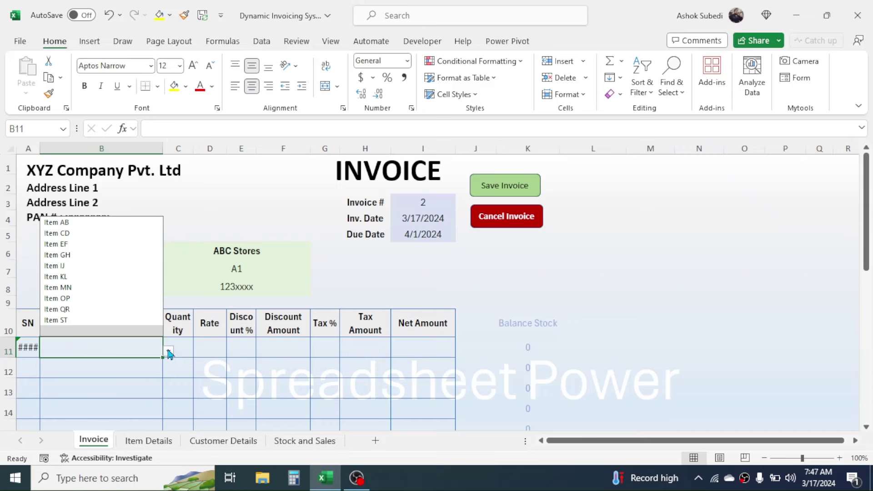
left_click(64, 244)
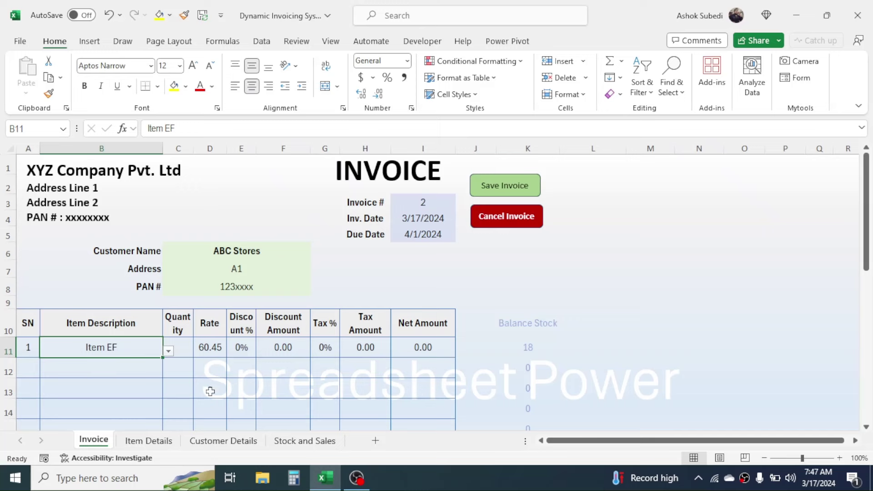
left_click(181, 346)
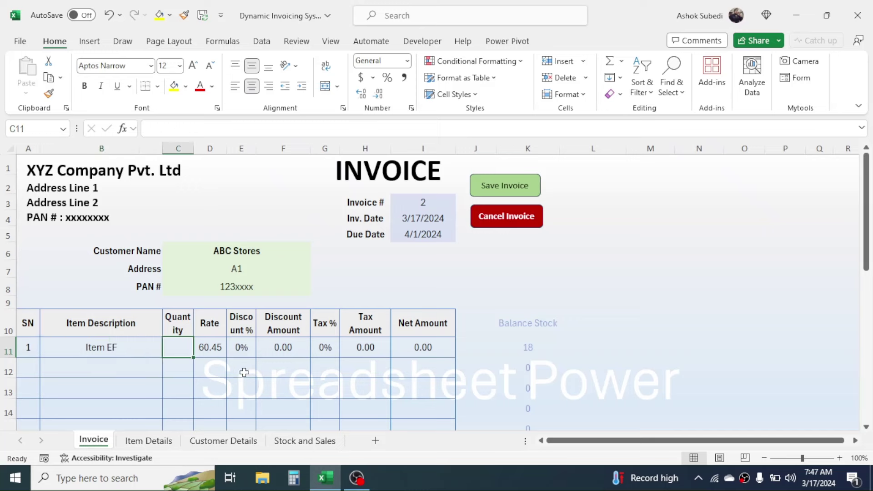
type("12")
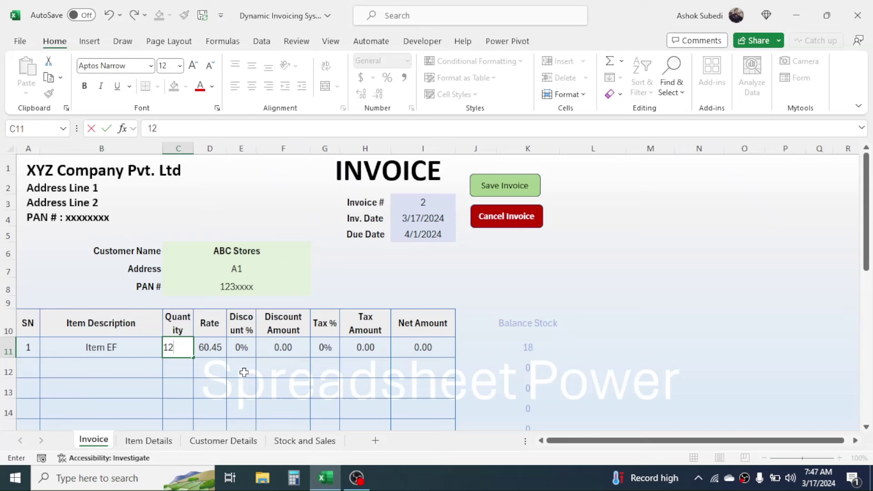
key("Return")
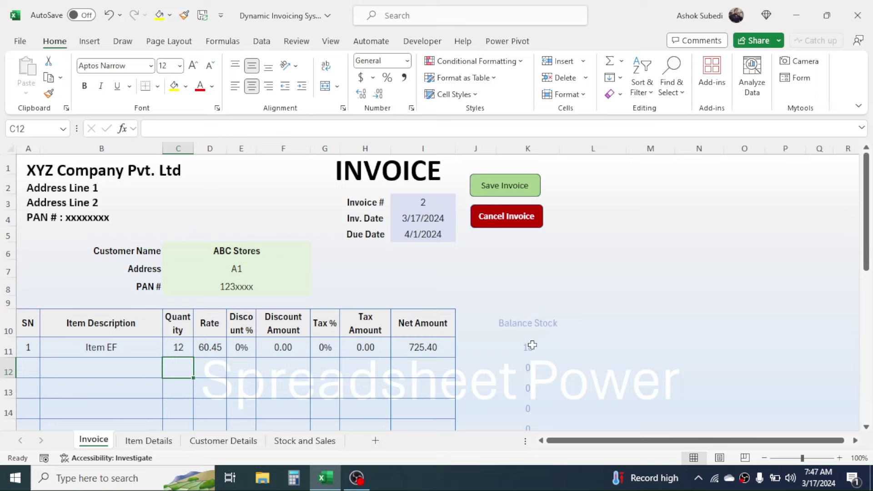
Step: Try to raise the quantity of Item EF to 20, and return to the cell to correct the entry
left_click(176, 347)
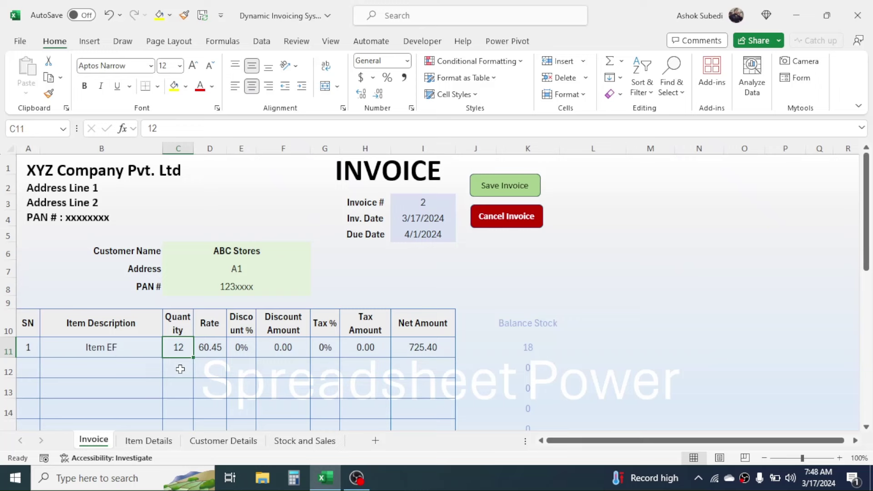
type("2")
key("Return")
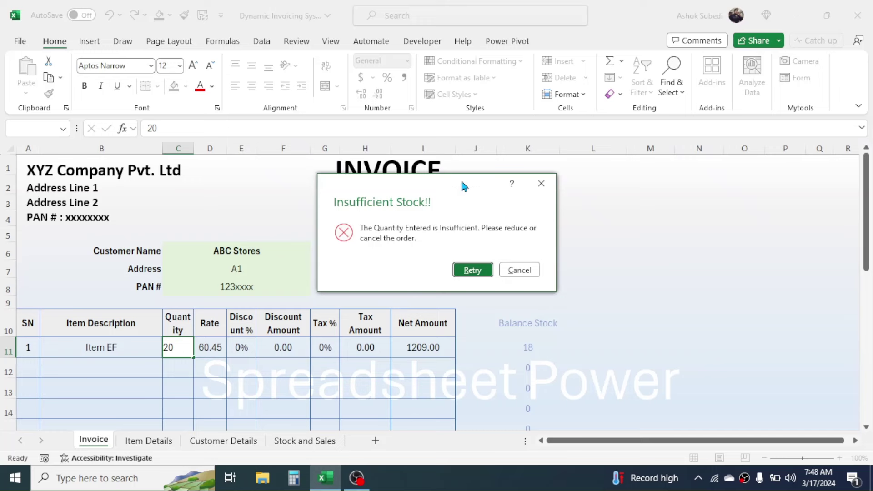
left_click_drag(459, 182, 423, 201)
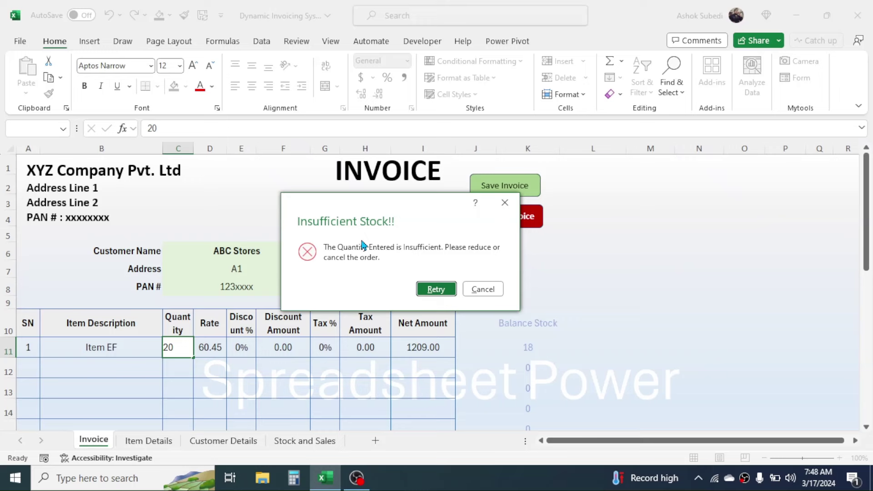
left_click(435, 291)
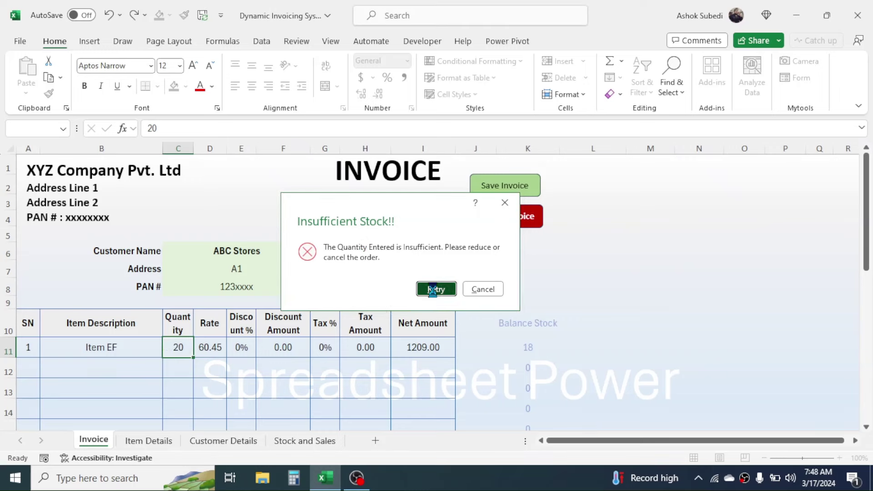
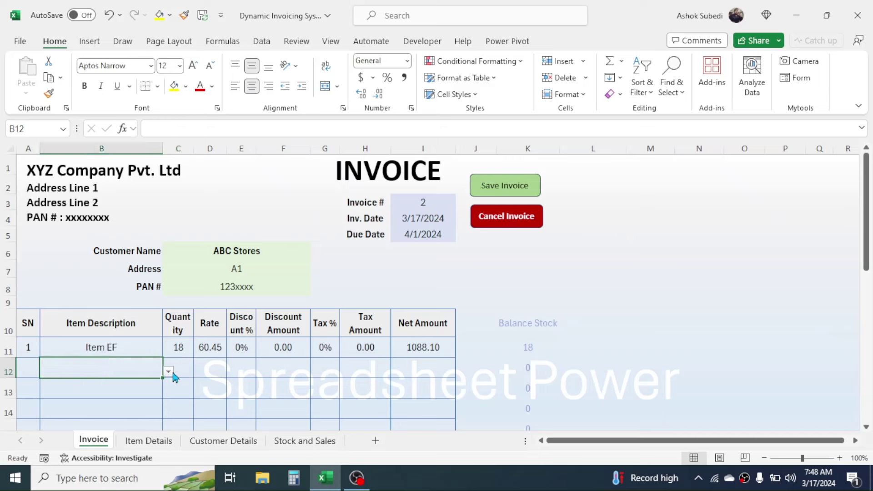
Step: Add Item GH to the second invoice line with a quantity of 24
left_click(168, 371)
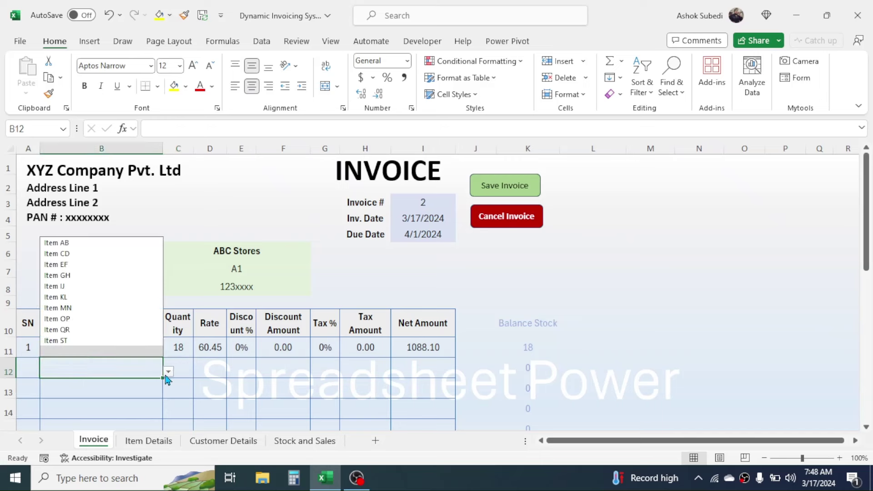
left_click(63, 276)
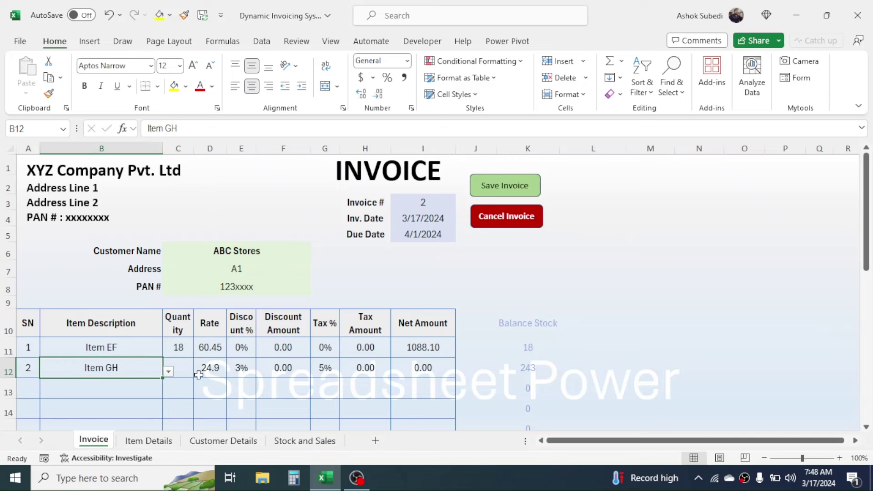
left_click(186, 366)
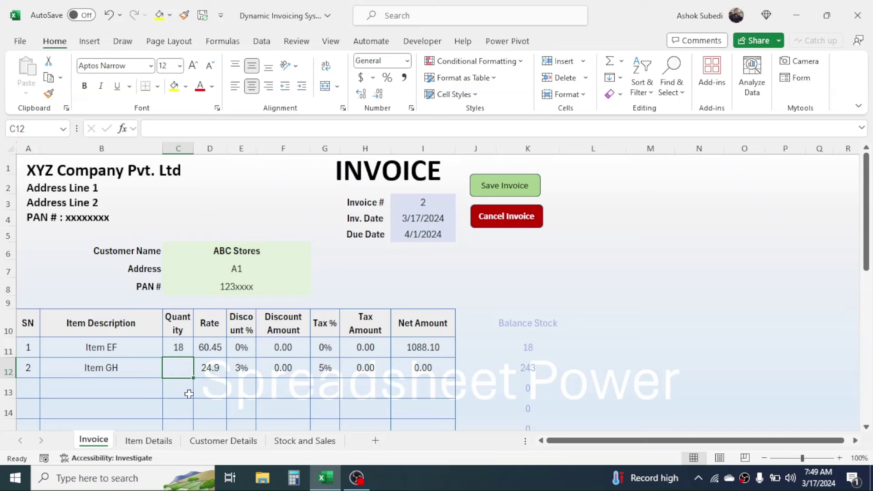
type("24")
key("Return")
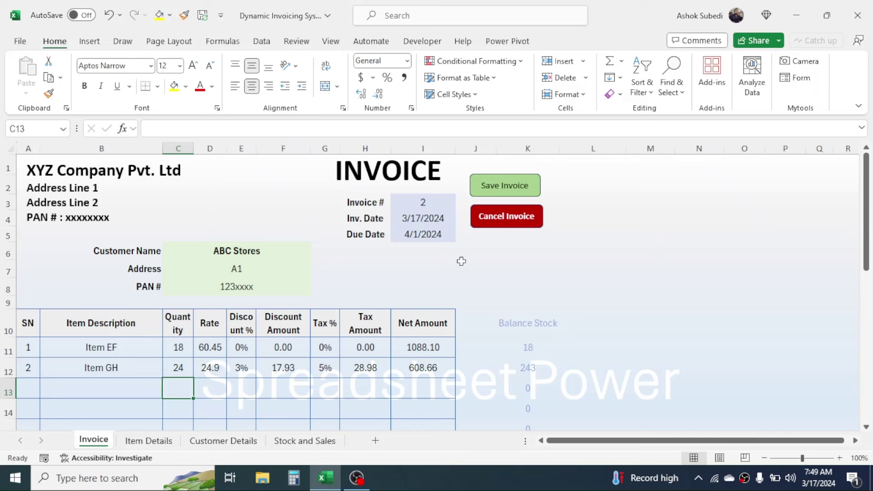
Step: Save the invoice as a PDF, review it down to the signature area, and return to the workbook
left_click(516, 189)
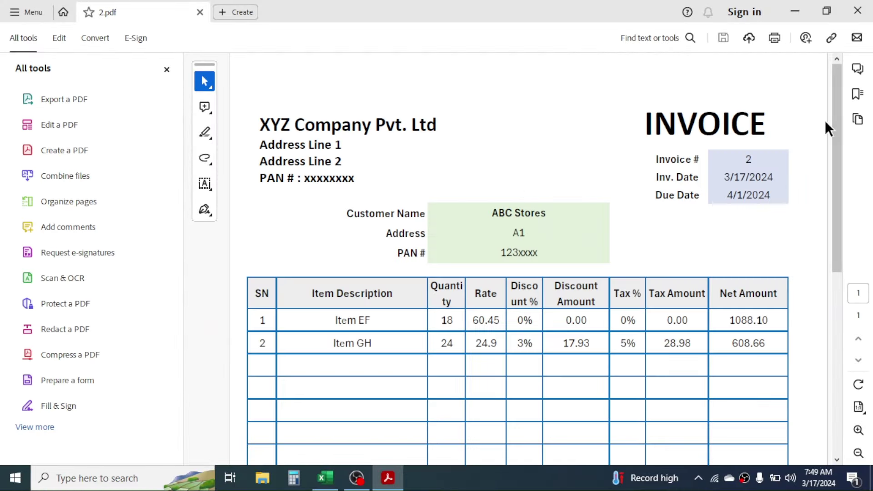
mouse_move(837, 123)
left_mouse_down()
mouse_move(854, 198)
mouse_move(843, 335)
left_mouse_up()
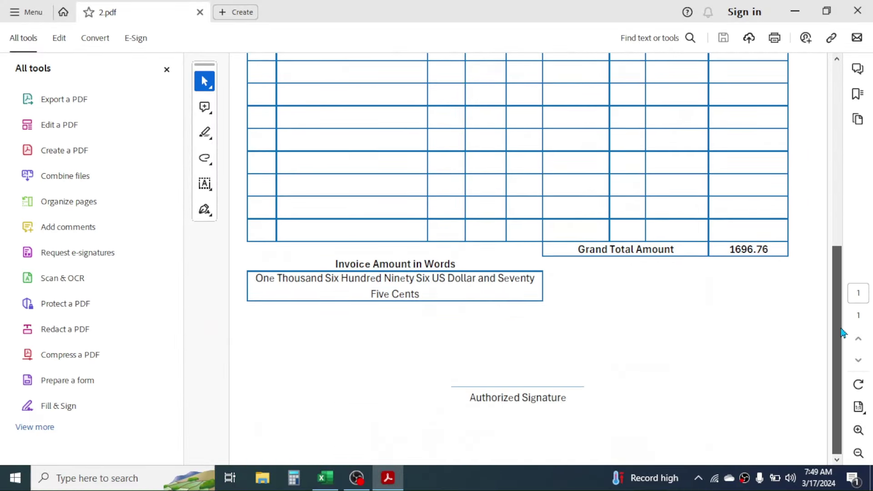
left_click(801, 18)
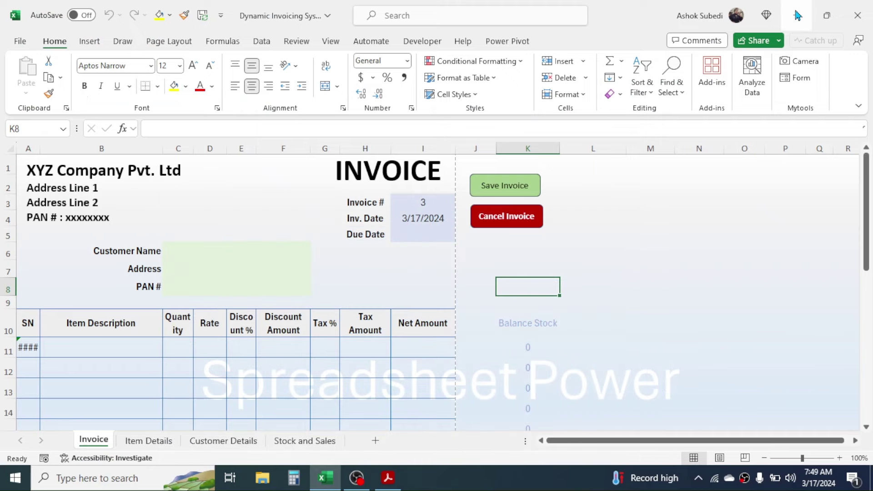
Step: Switch from the workbook to the Invoice Bkup folder and display its files as medium icons
left_click(797, 15)
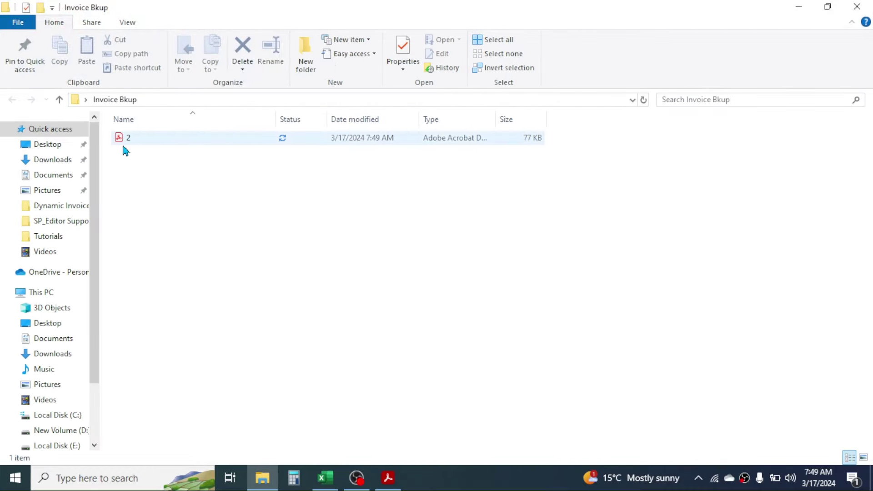
right_click(134, 188)
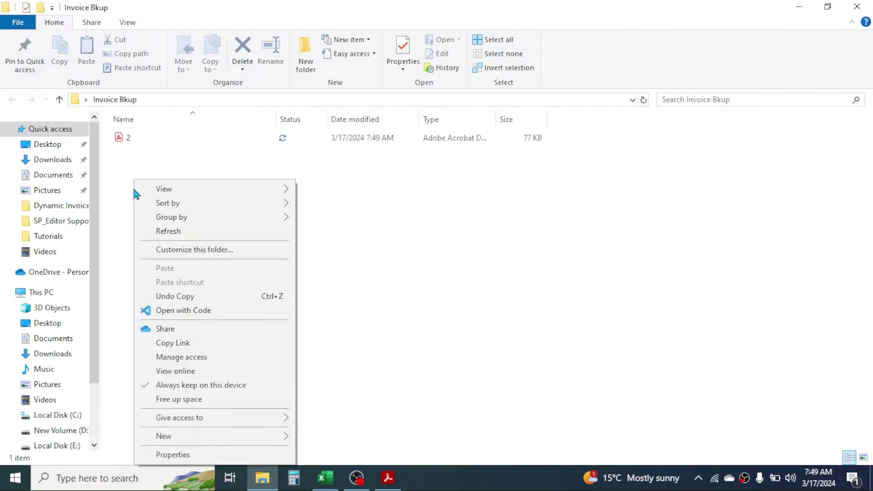
mouse_move(164, 187)
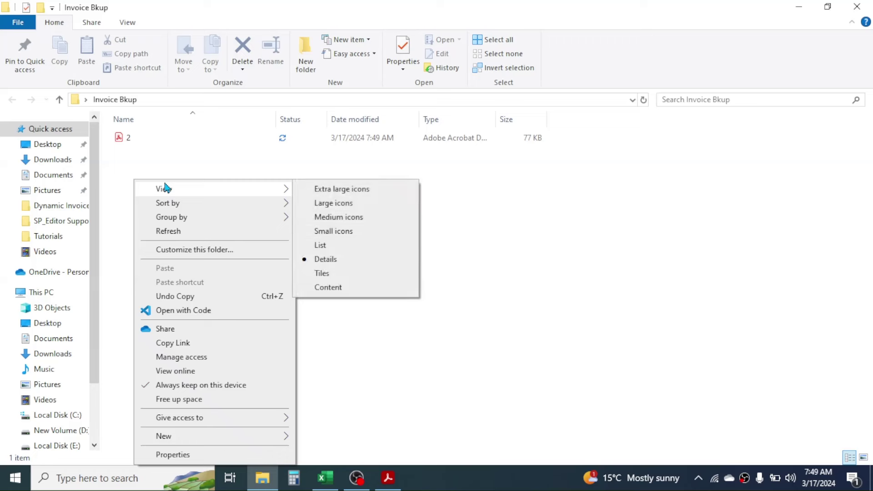
left_click(327, 218)
Step: Open the saved invoice PDF named 2, review it up to the top, close it and return to the workbook
left_click(135, 139)
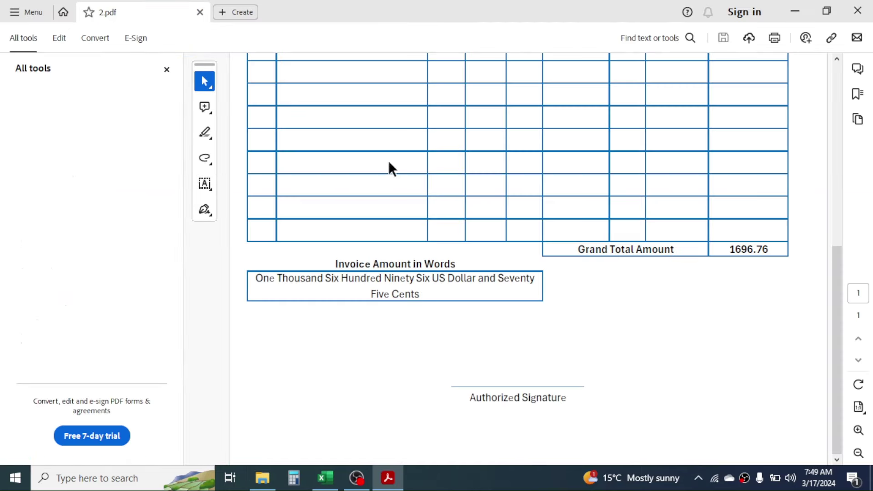
left_click_drag(840, 306, 841, 91)
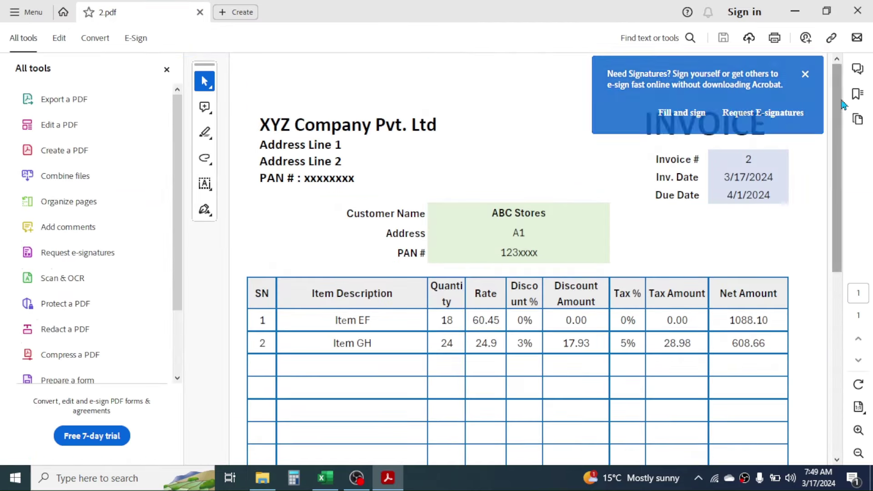
left_click(857, 10)
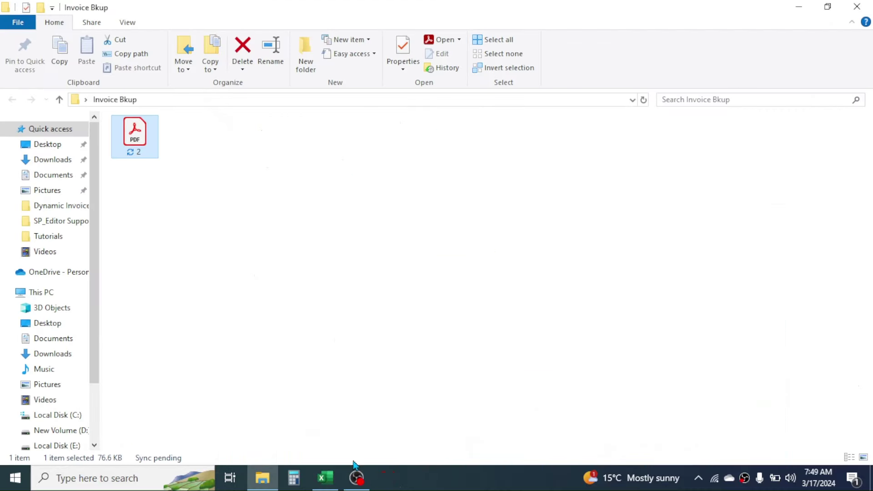
left_click(327, 480)
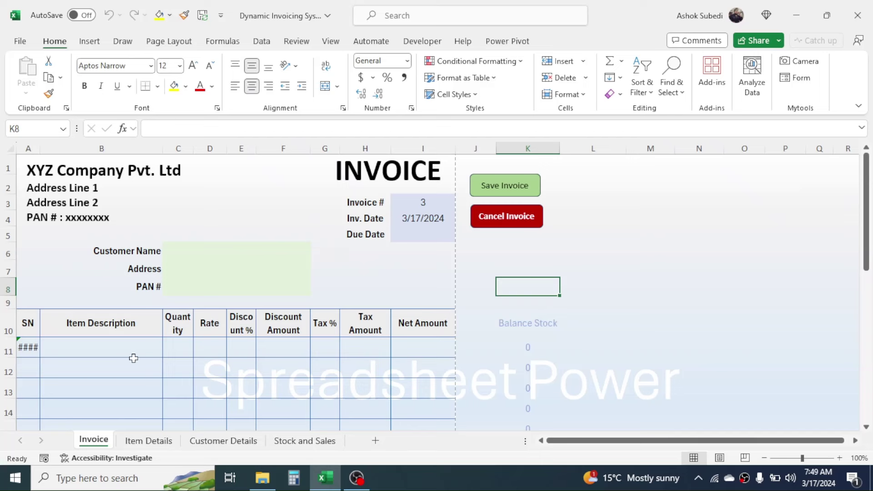
Step: Choose Item IJ as the item description on each of the first three invoice lines
left_click(117, 348)
left_click(169, 351)
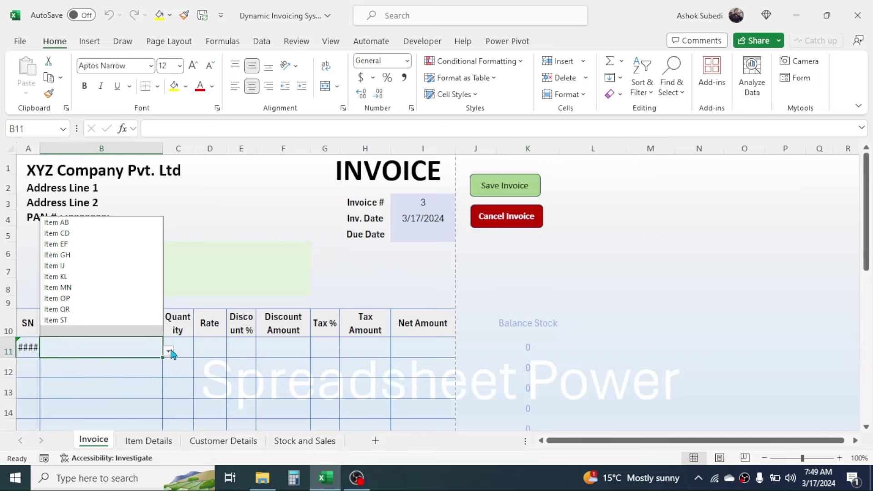
left_click(76, 266)
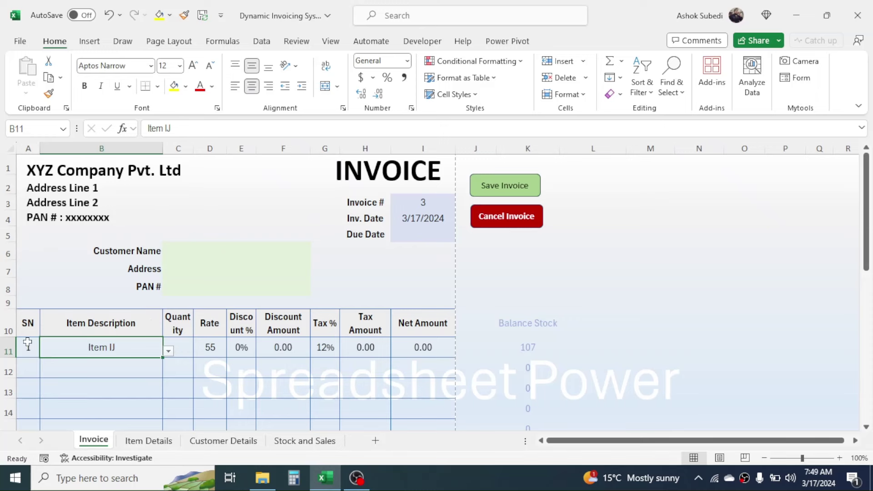
left_click(142, 371)
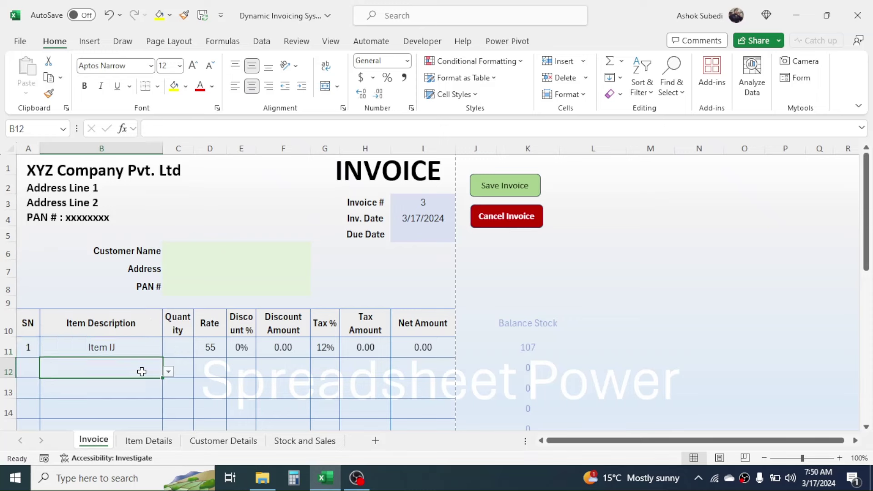
left_click(169, 372)
left_click(80, 285)
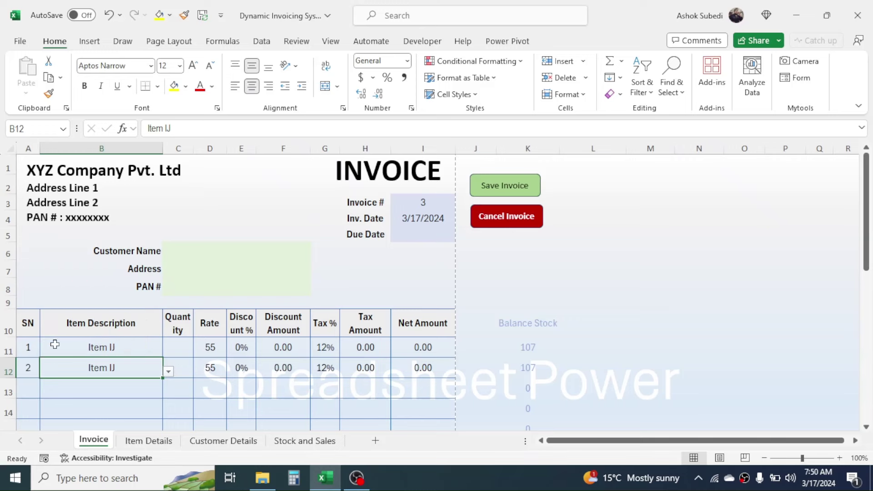
left_click(139, 386)
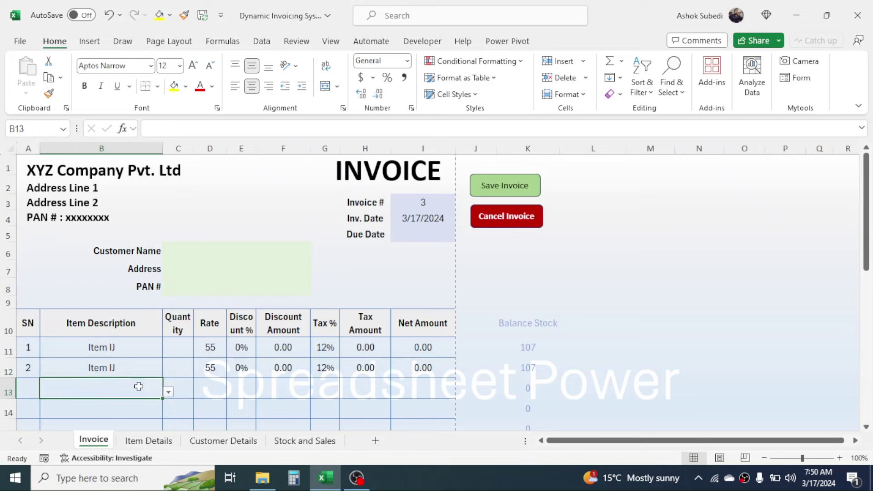
left_click(168, 392)
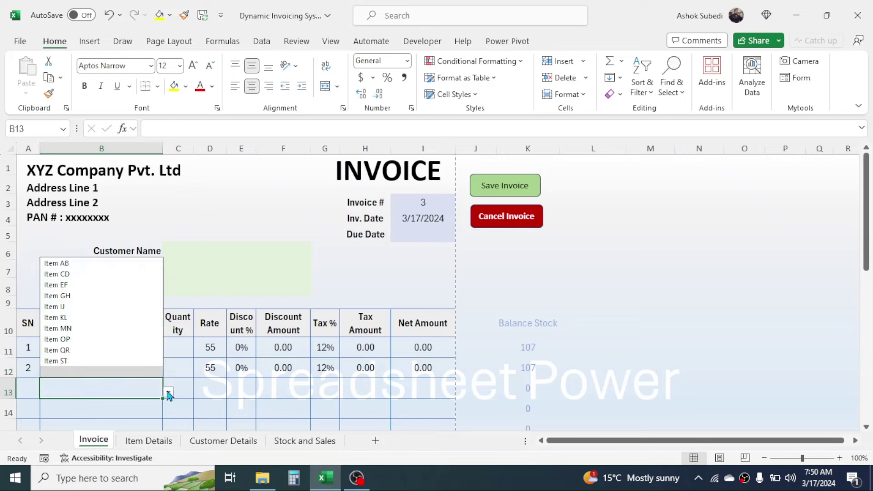
left_click(73, 308)
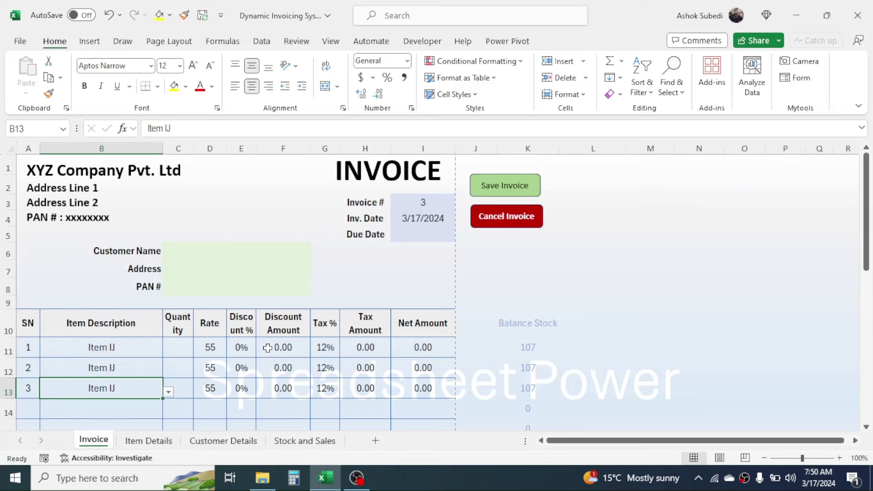
Step: Enter quantities of 12, 32 and 12 for the three Item IJ lines, and cancel the invoice
left_click(190, 350)
type("12")
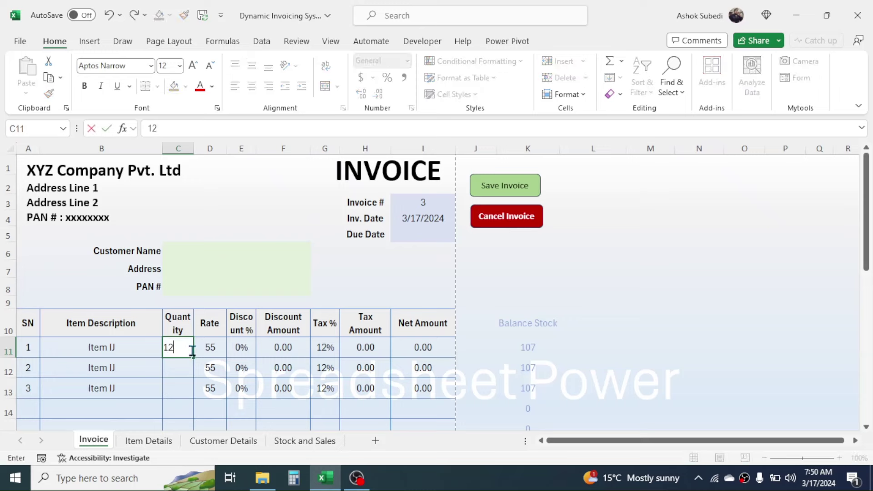
key("Return")
type("32")
key("Return")
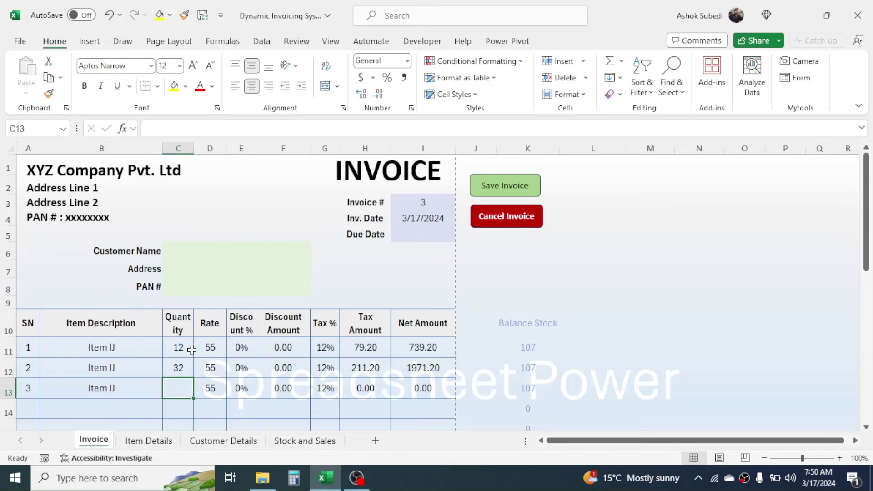
type("12")
key("Return")
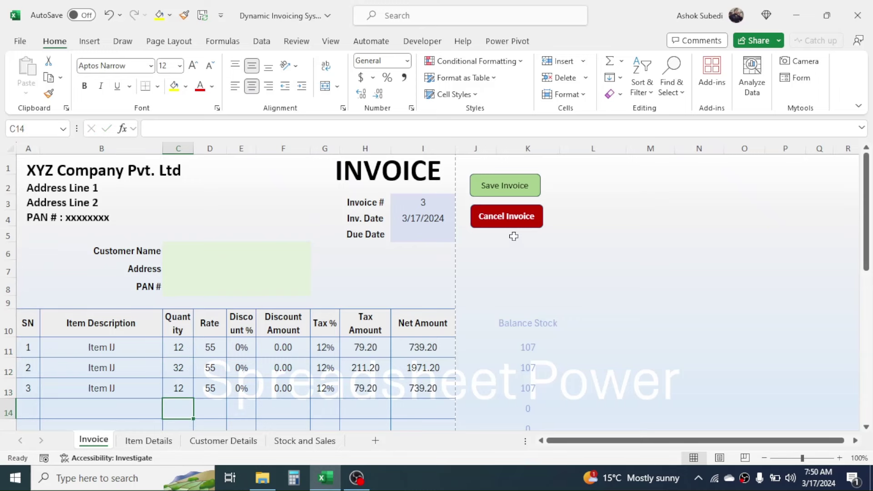
left_click(506, 218)
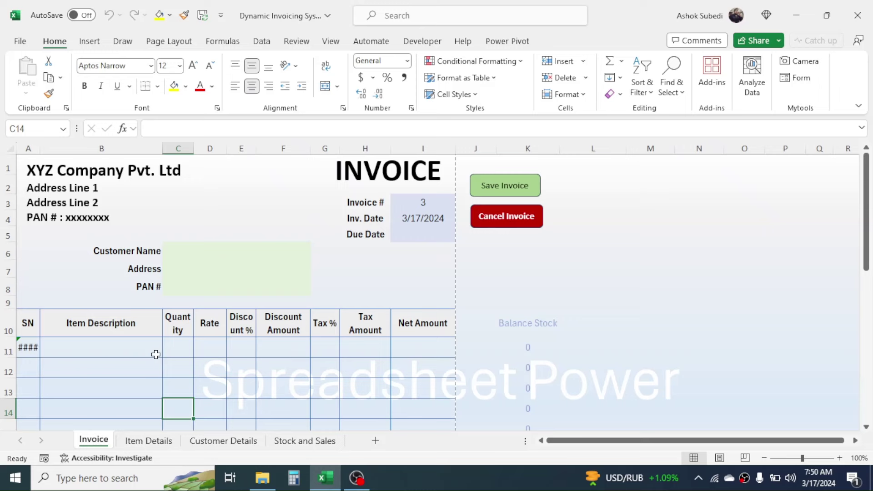
Step: Close the invoicing workbook with its changes saved, and close the Invoice Bkup folder
left_click(857, 15)
left_click(404, 257)
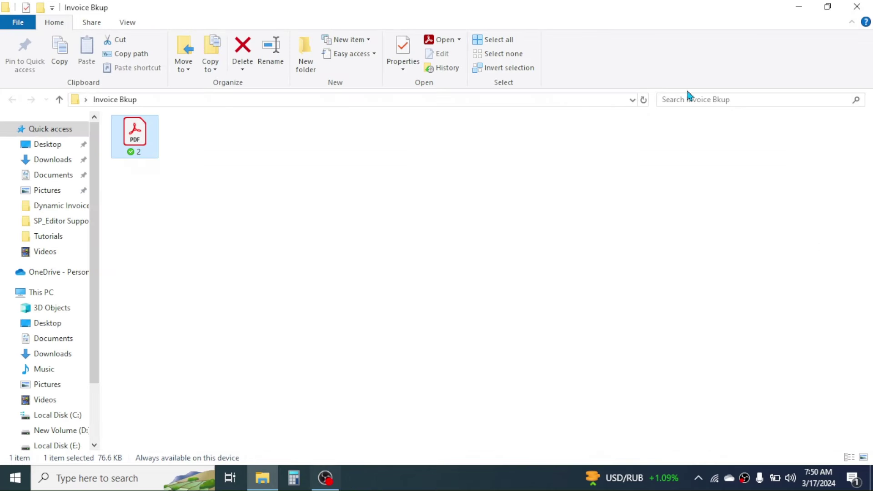
left_click(862, 7)
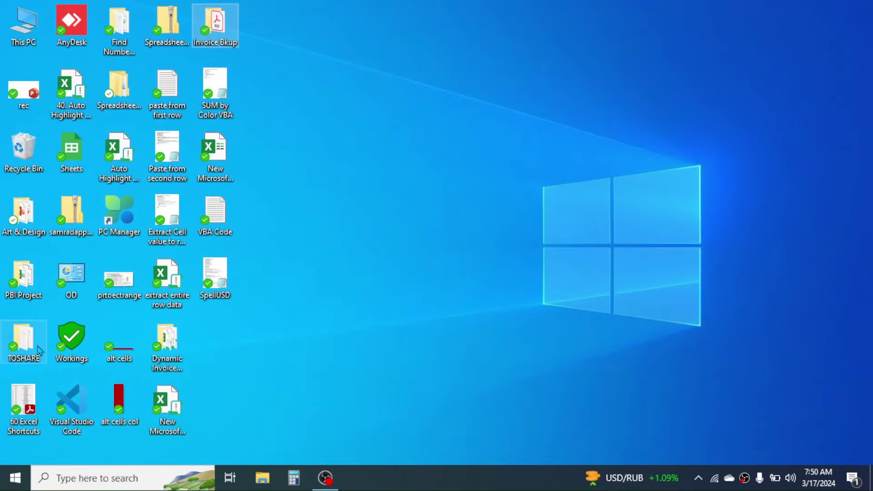
Step: Open the Invoice Blank Format workbook from the Dynamic Invoice System folder on the desktop
left_click(171, 367)
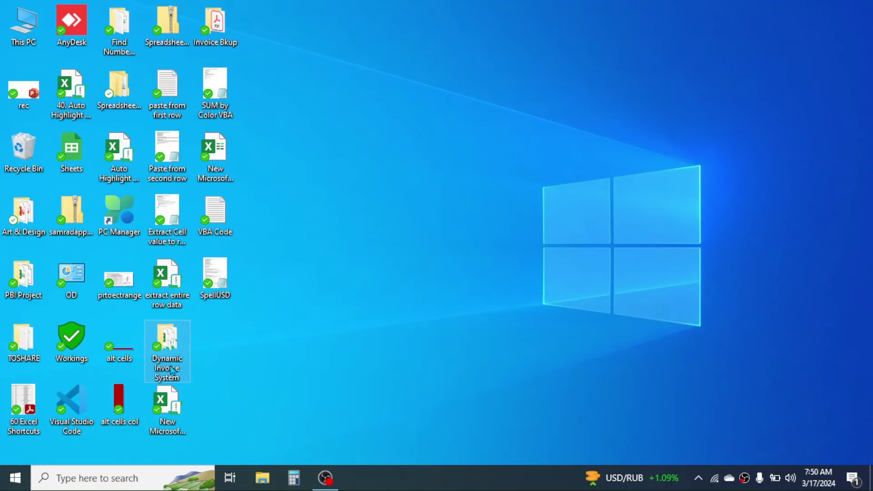
double_click(171, 368)
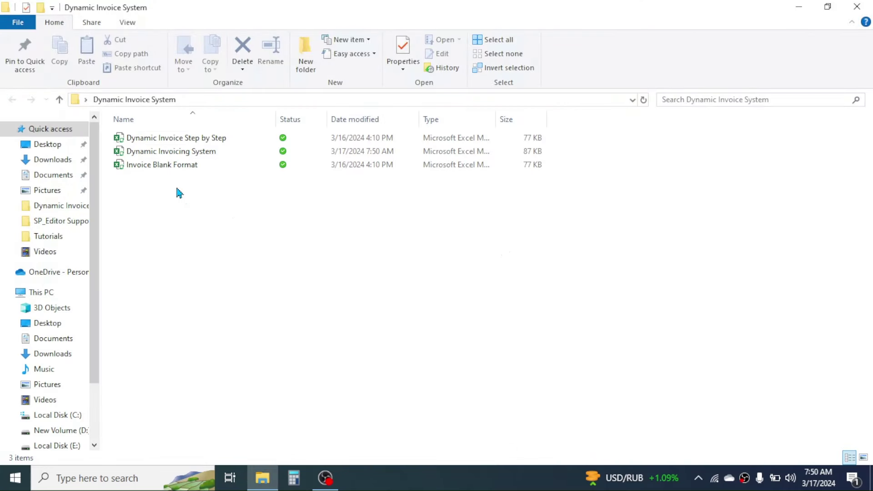
left_click(150, 167)
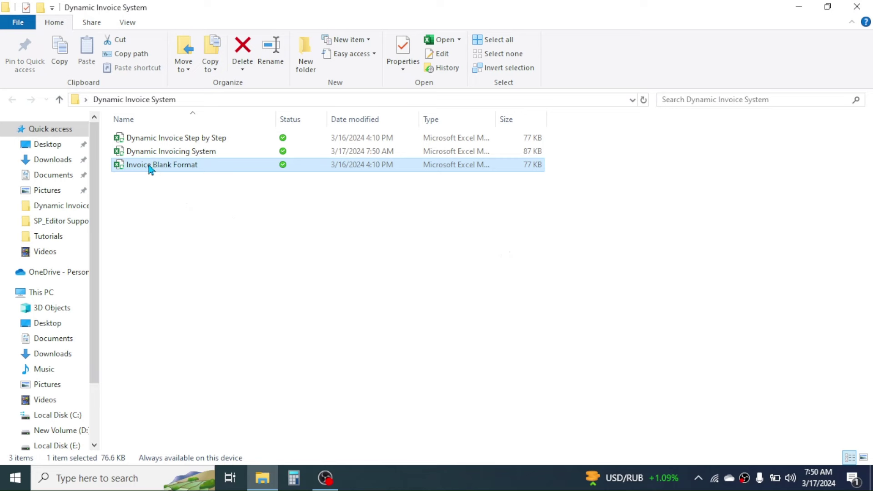
double_click(151, 167)
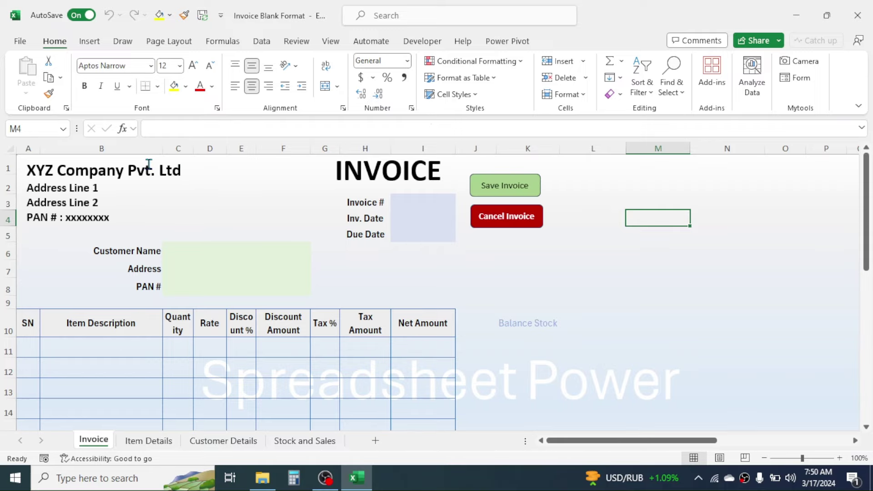
Step: Examine the text box holding the company name, address lines and PAN number, and deselect it
left_click(662, 168)
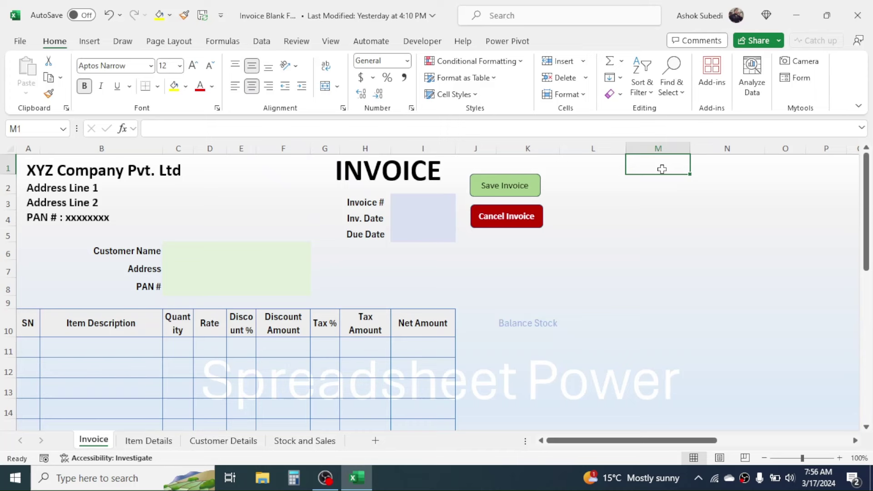
left_click(111, 180)
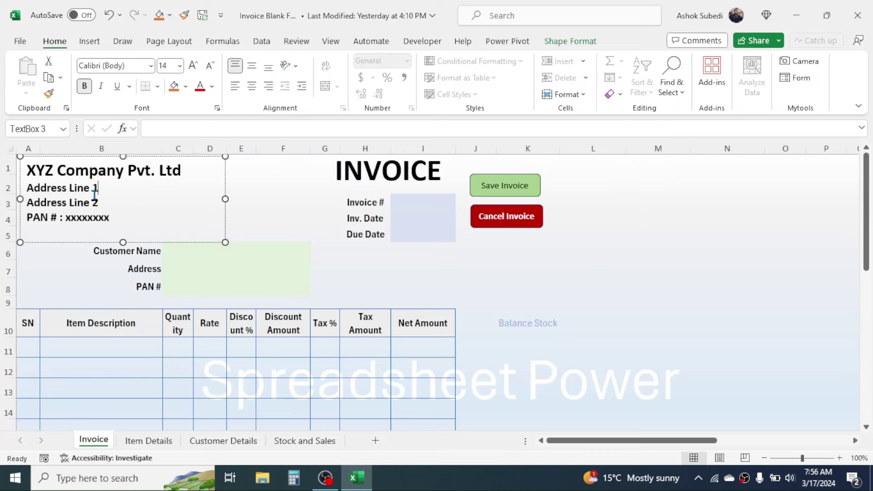
left_click(41, 241)
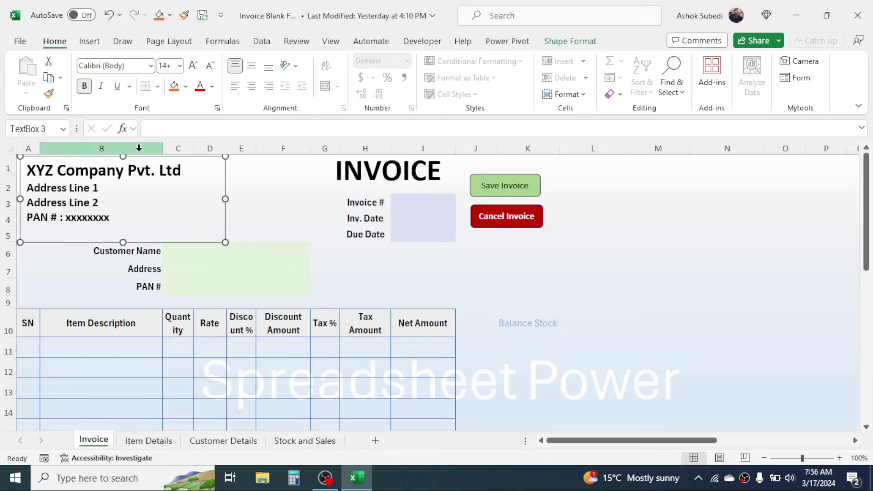
key("Escape")
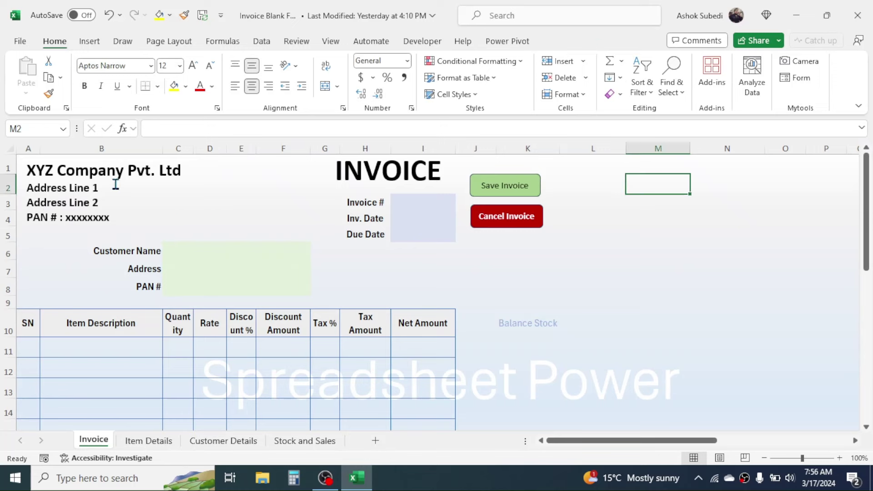
Step: Draw a blank text box in the empty area around columns M to O, and delete it
left_click(89, 41)
left_click(759, 86)
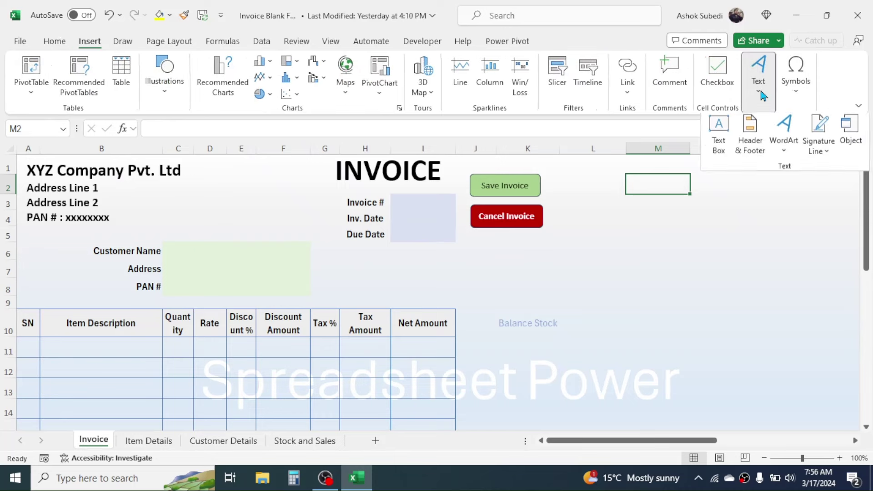
left_click(725, 150)
left_click_drag(654, 203, 802, 295)
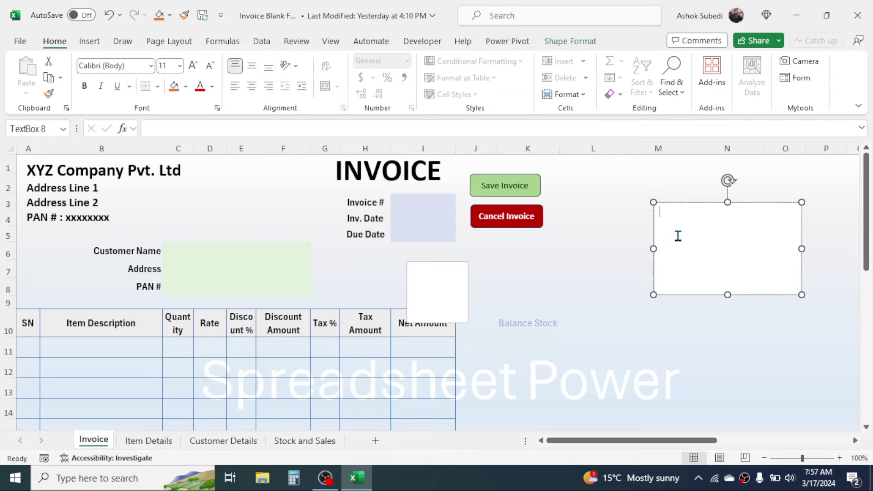
left_click(679, 202)
key("Delete")
Step: Examine the customer detail labels, the invoice number and date labels, and the item table's header row
left_click(145, 251)
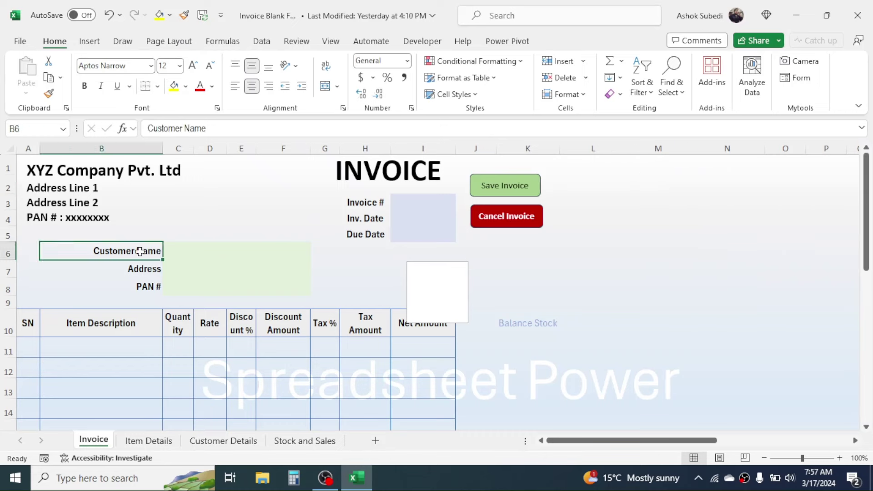
left_click(147, 266)
left_click(149, 290)
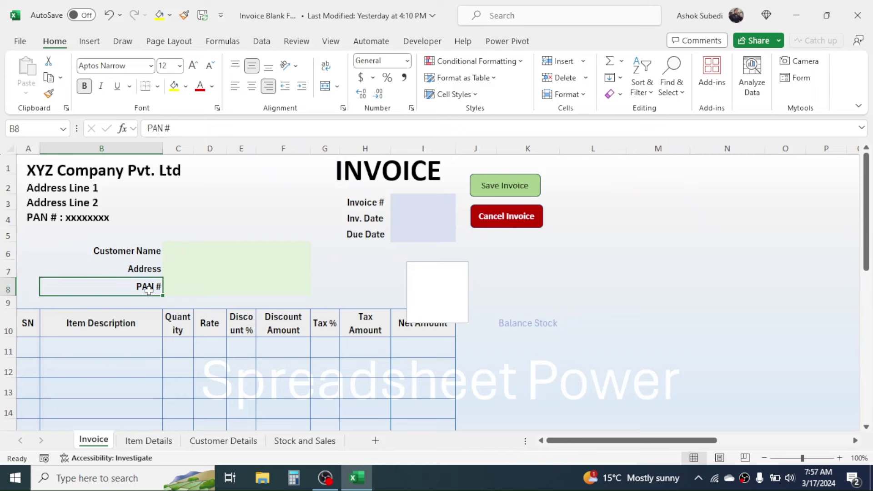
left_click(359, 202)
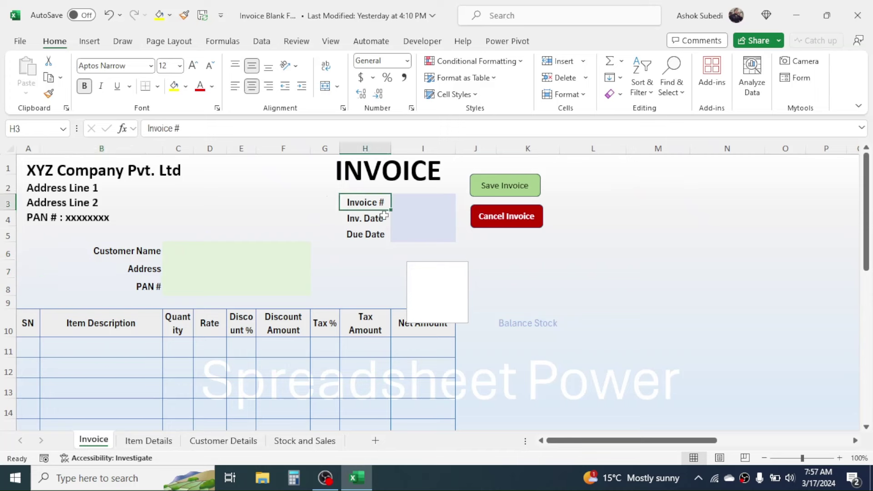
left_click(374, 222)
left_click(369, 233)
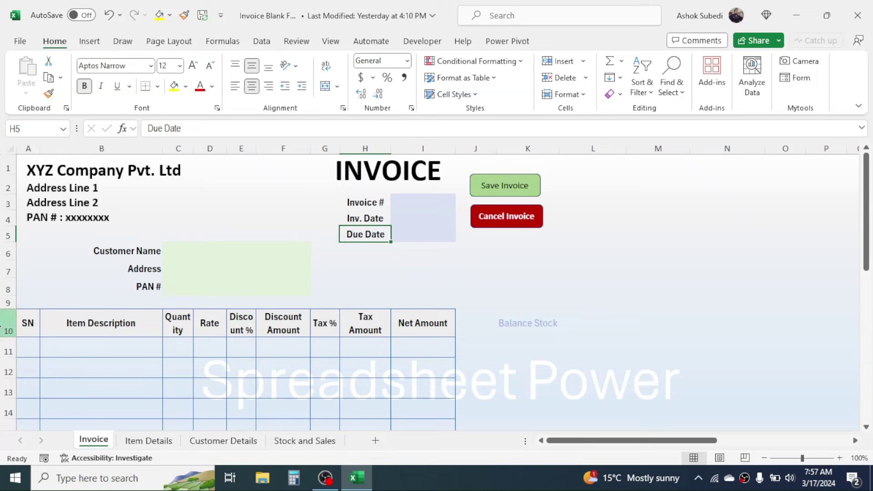
left_click(8, 324)
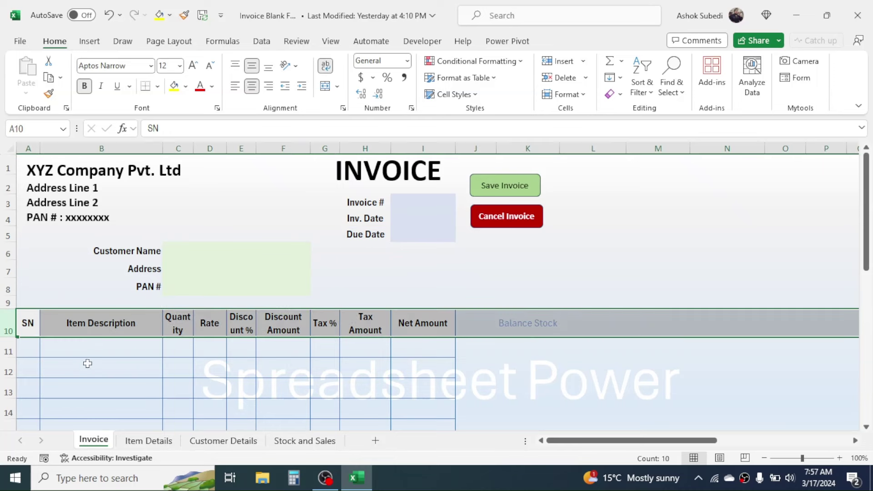
Step: Examine each column heading of the invoice item table, from SN and Item Description through to Net Amount
left_click(28, 328)
left_click(111, 325)
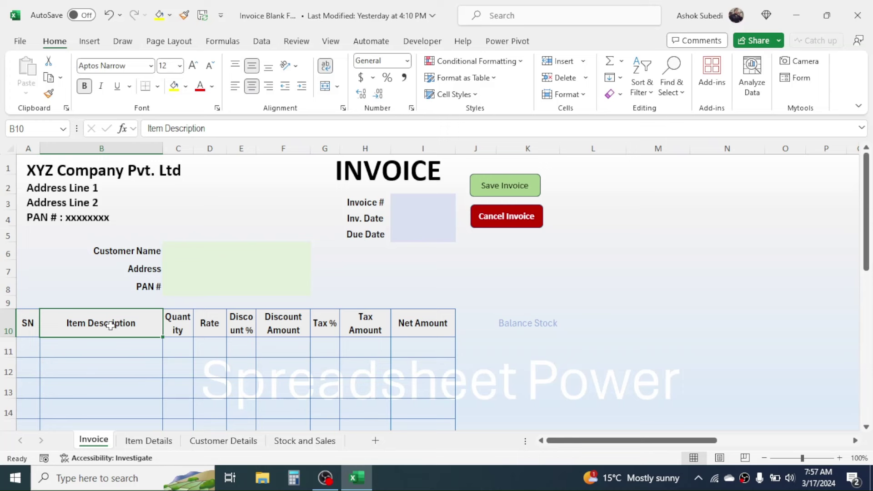
left_click(175, 328)
left_click(204, 329)
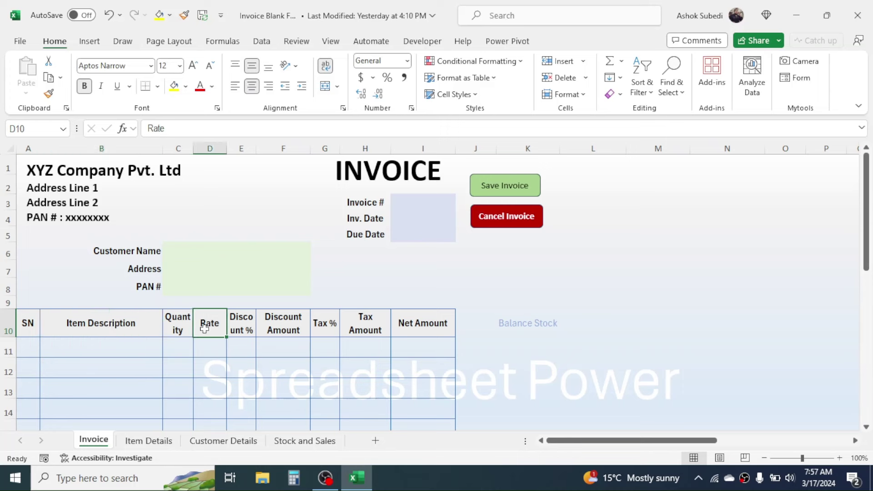
left_click(238, 330)
left_click(282, 321)
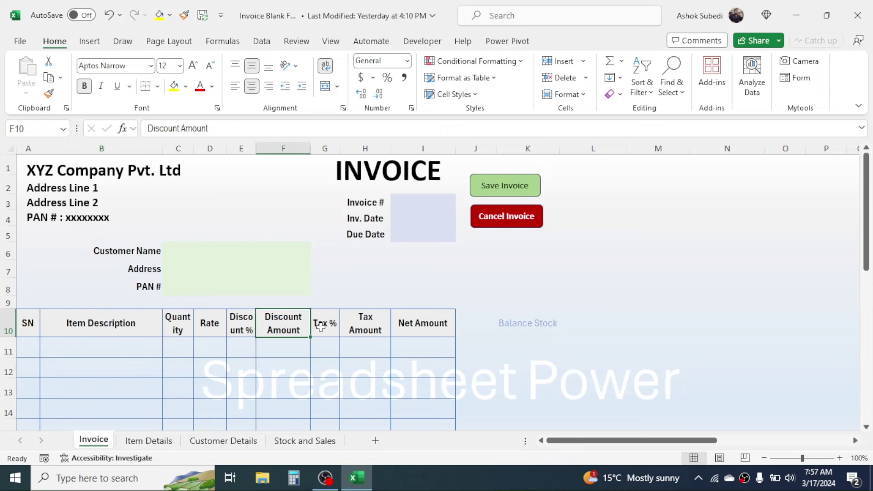
left_click(318, 326)
left_click(355, 327)
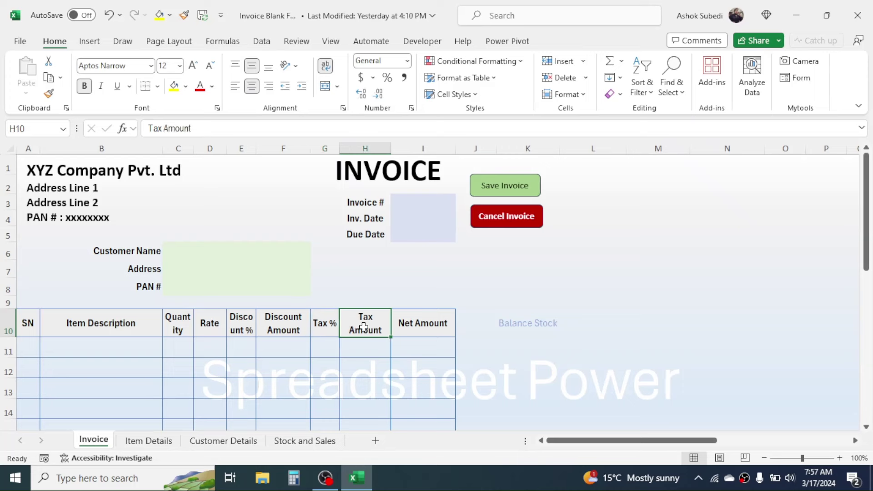
left_click(407, 325)
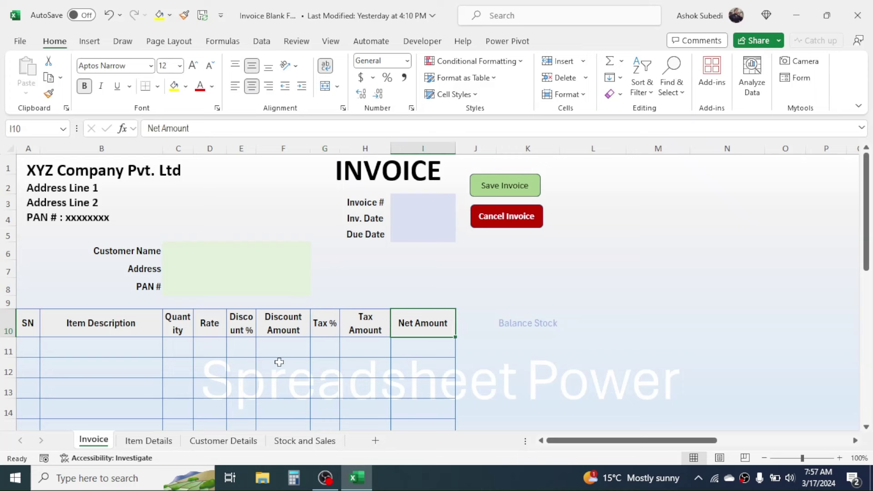
Step: Examine the blank item rows, the Grand Total Amount cells and the Invoice Amount in Words box below the item table
left_click_drag(867, 209, 871, 261)
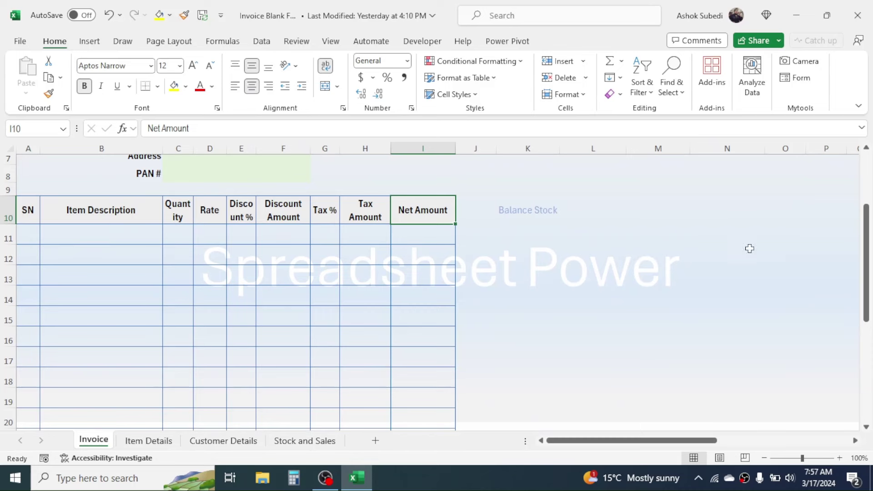
scroll(455, 273, "up", 1)
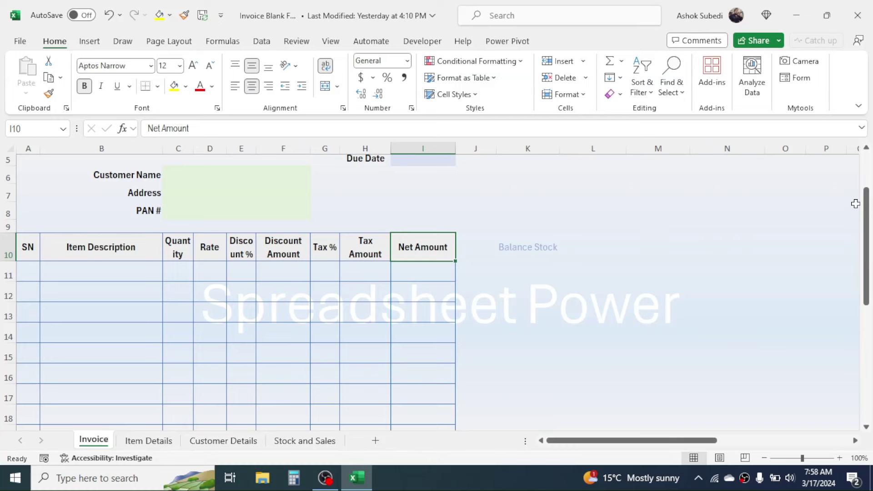
left_click_drag(866, 209, 871, 340)
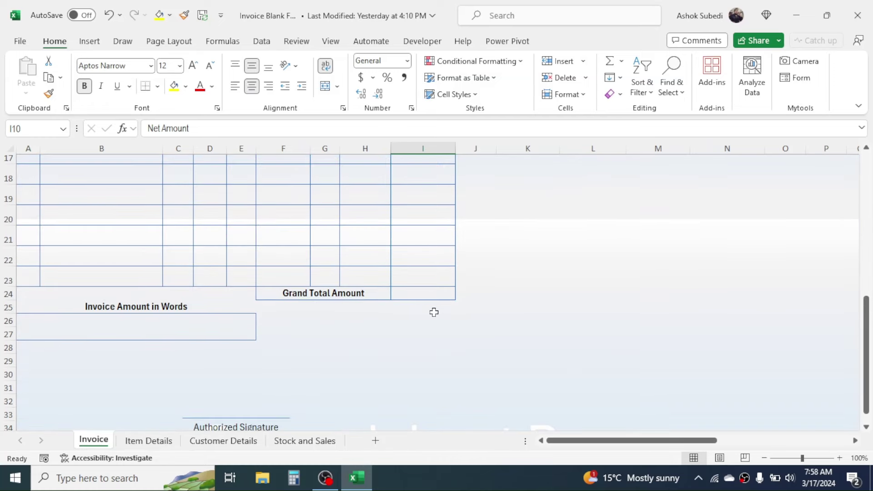
left_click(329, 294)
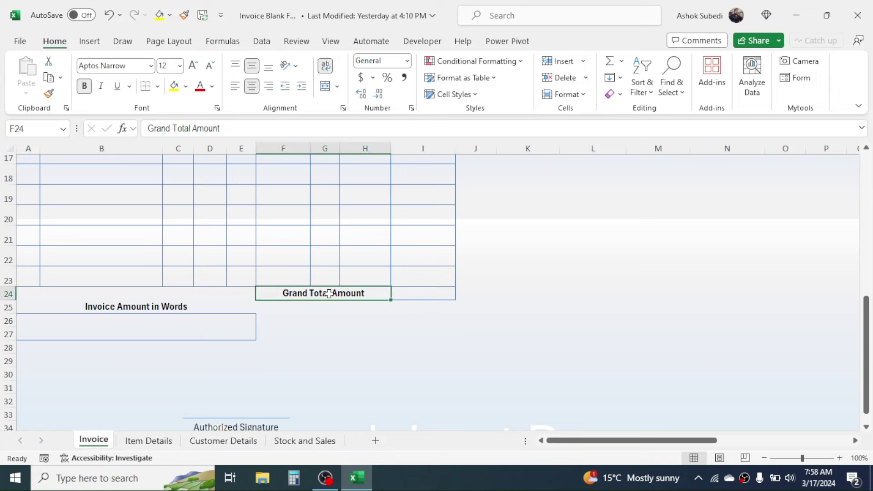
left_click(411, 295)
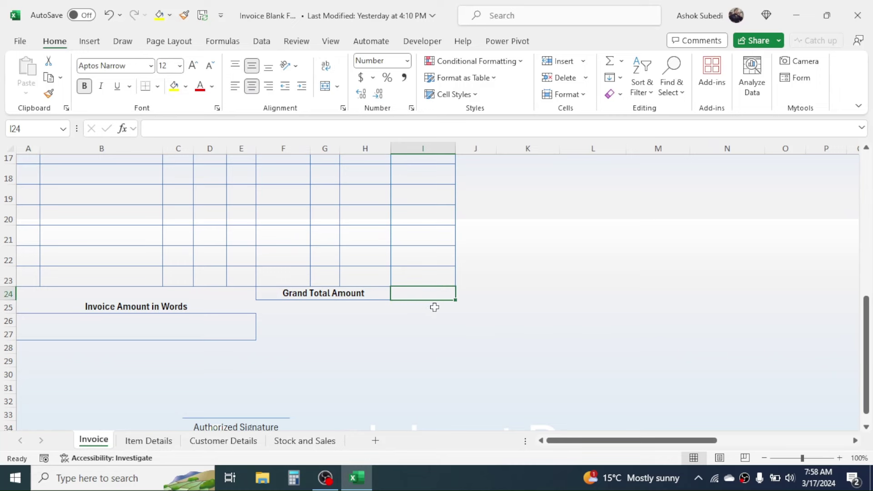
left_click(127, 327)
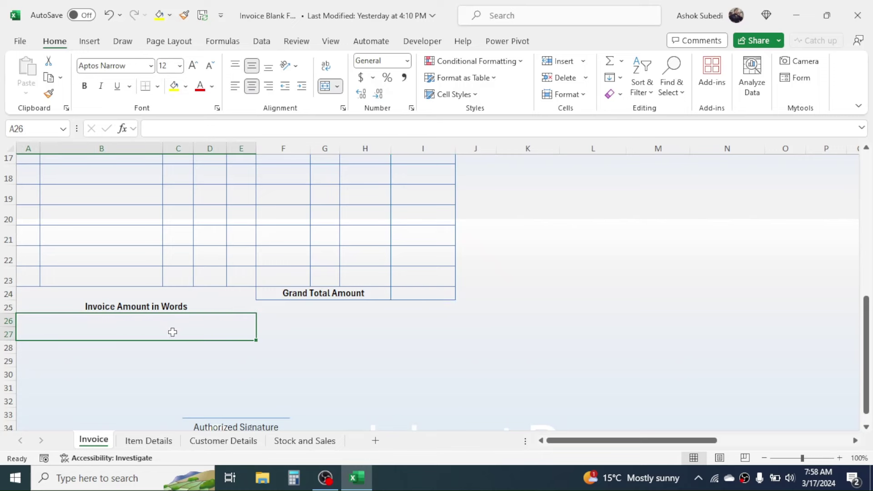
left_click_drag(866, 359, 868, 166)
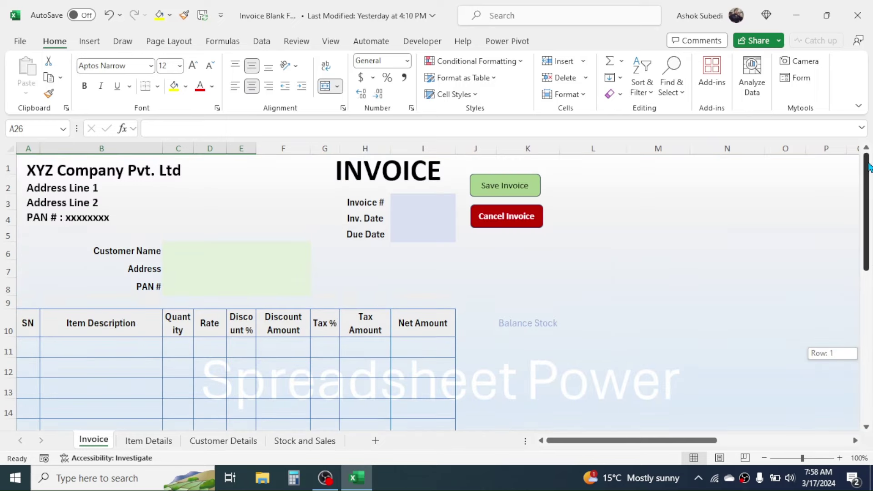
Step: Review the Item Details, Customer Details and Stock and Sales sheets, including the Qty from Invoice column
left_click(149, 441)
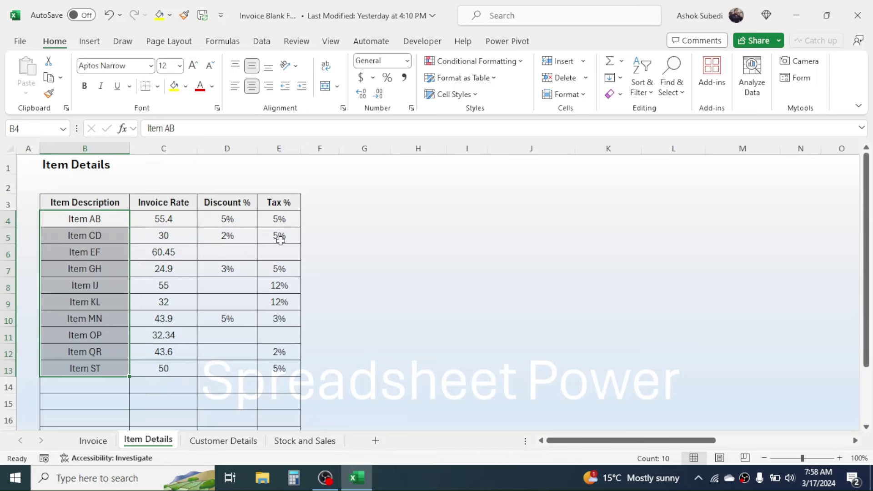
left_click(224, 444)
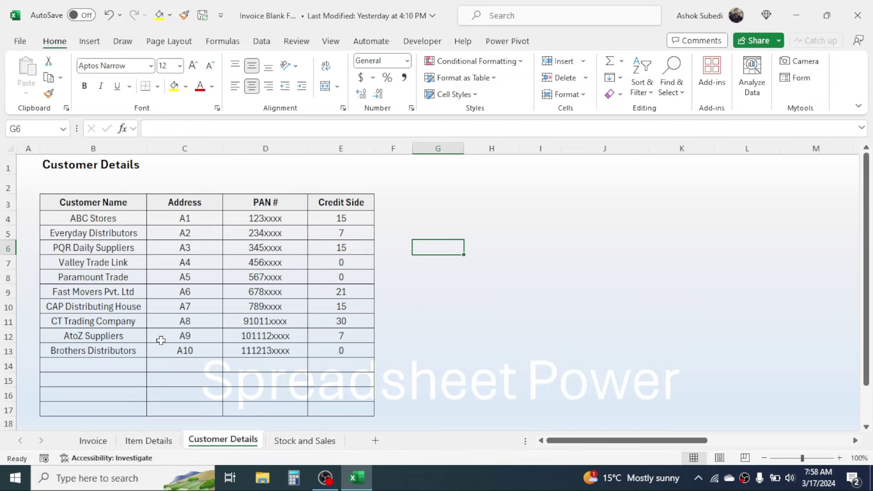
left_click(306, 441)
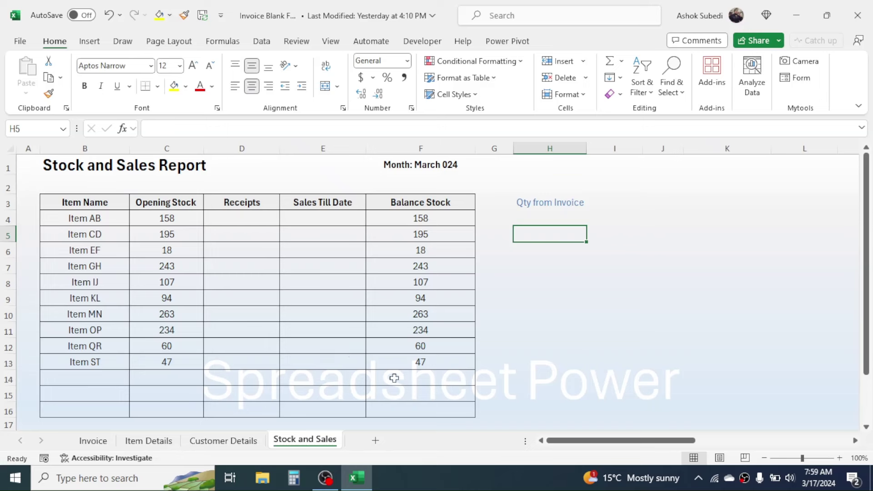
left_click(551, 200)
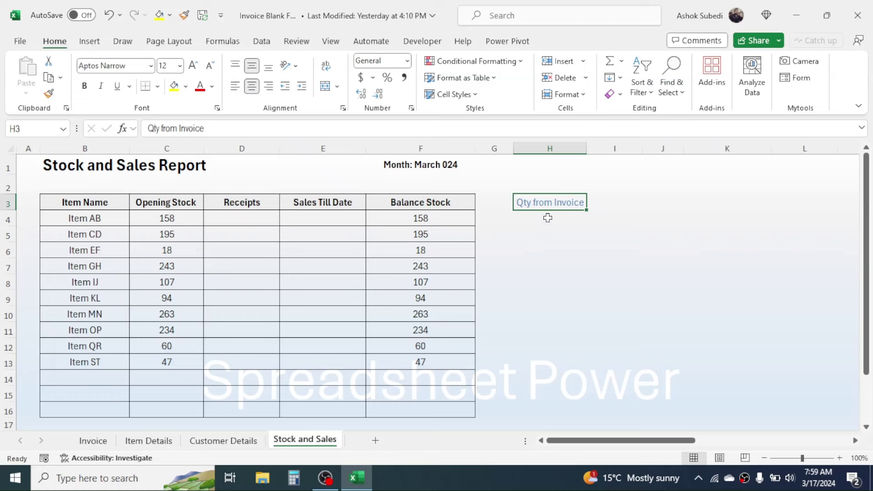
left_click(548, 218)
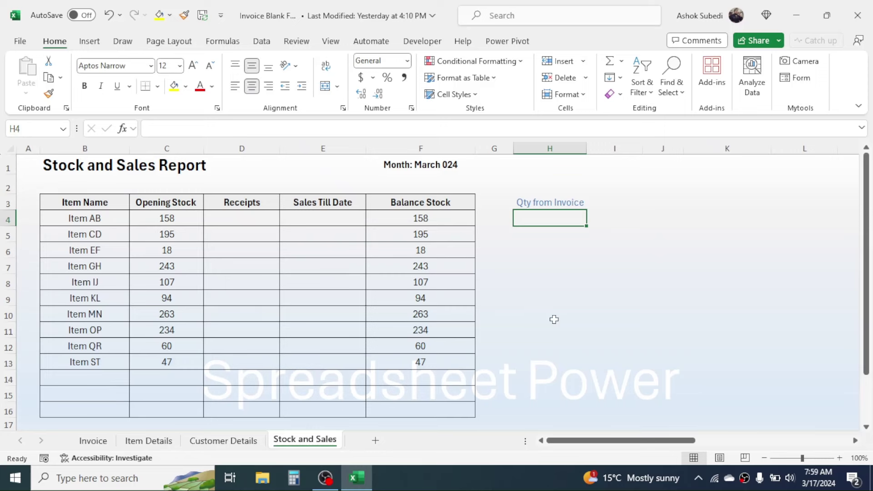
Step: On the Invoice sheet, set the data validation of the Customer Name cell C6 to allow a List
left_click(94, 440)
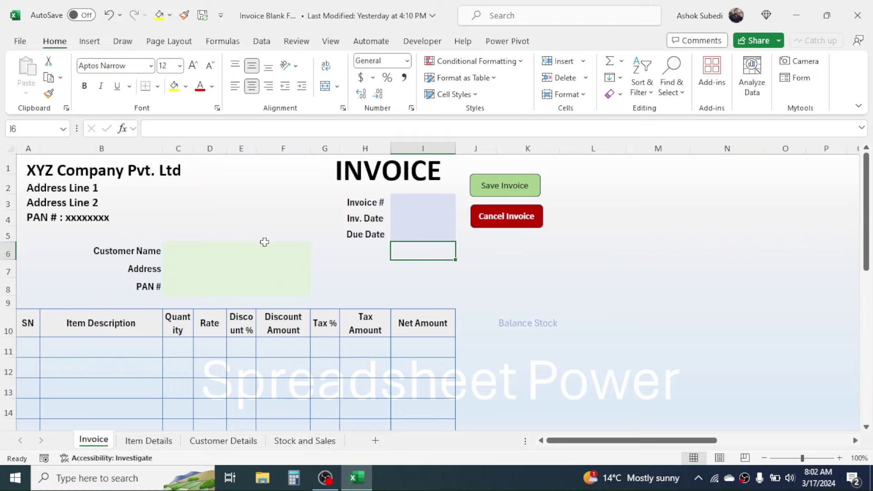
left_click(228, 251)
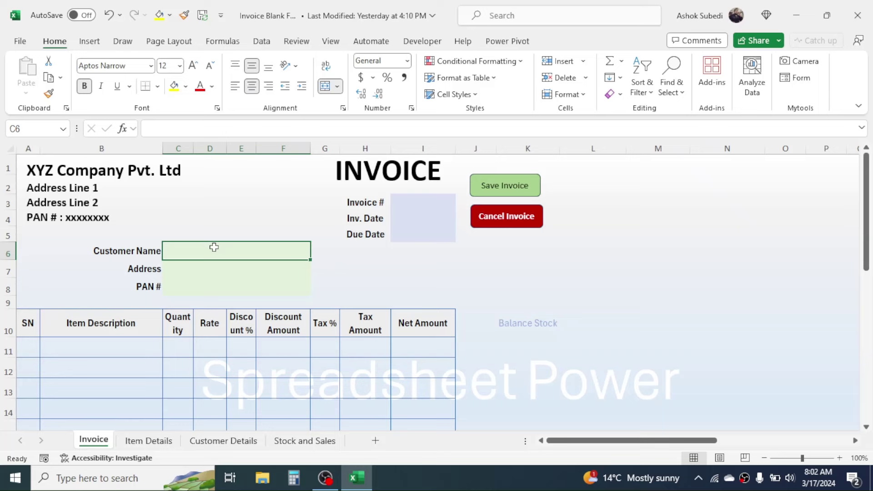
key("Tab")
left_click(245, 247)
left_click(263, 42)
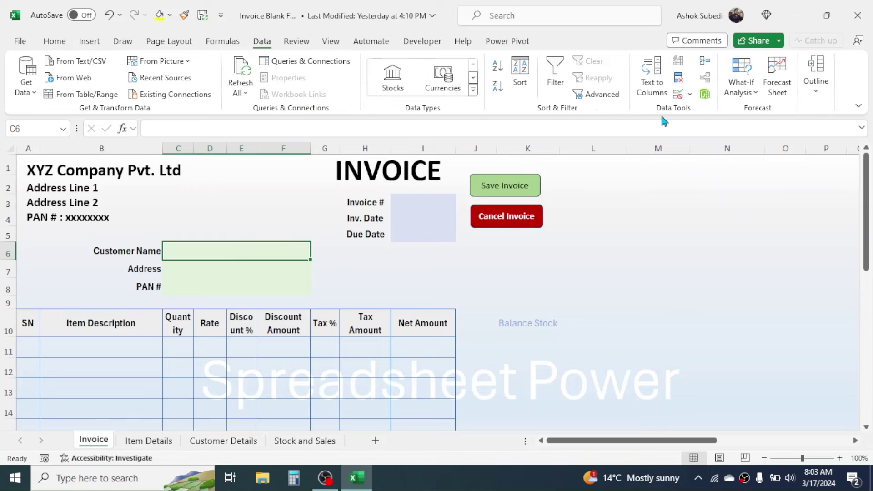
left_click(689, 94)
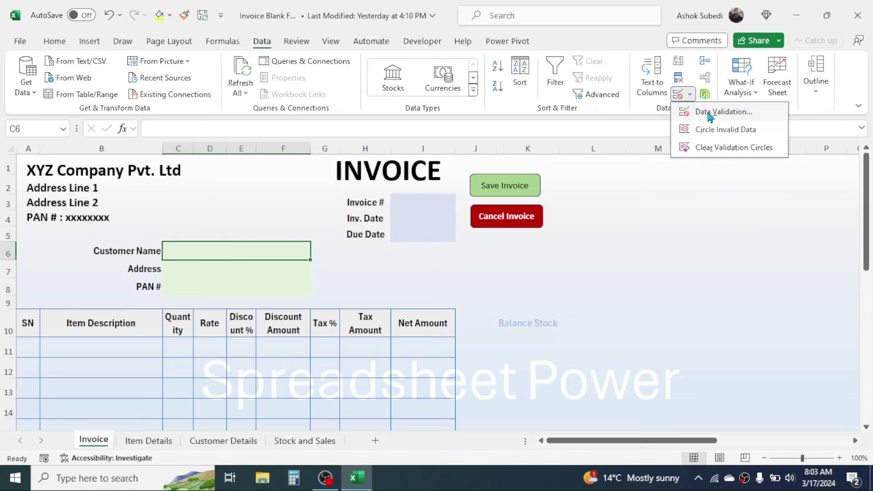
left_click(707, 113)
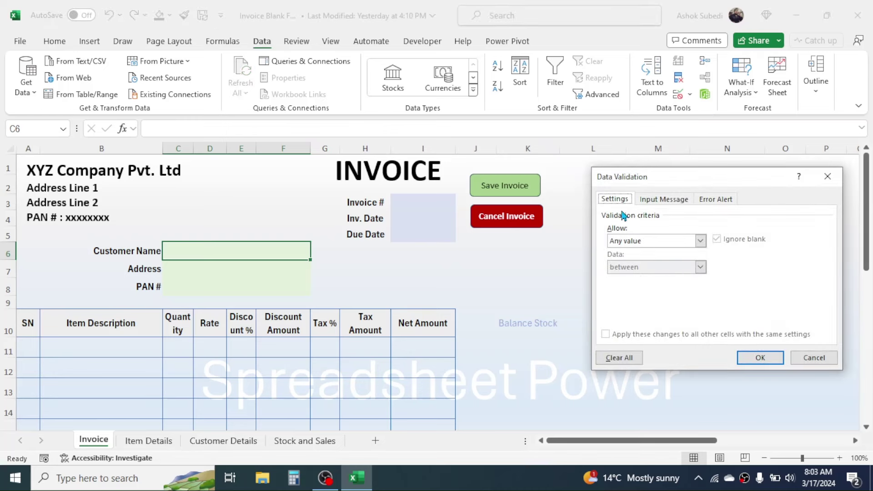
left_click(699, 242)
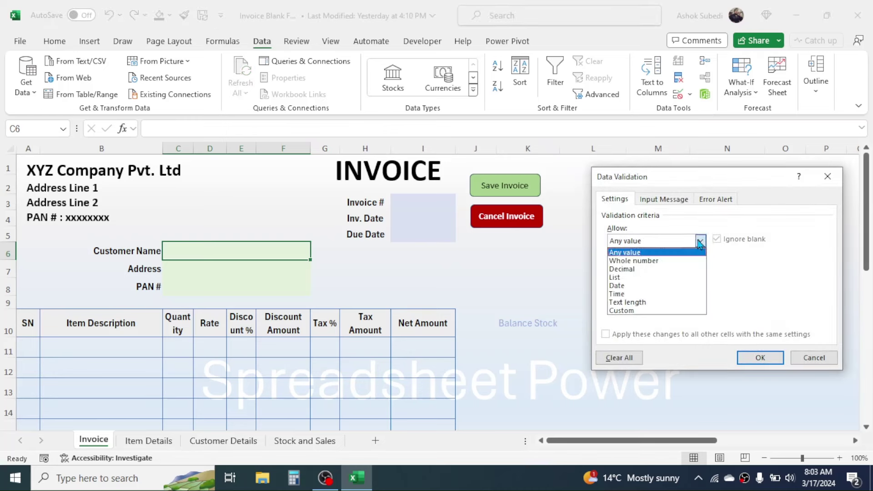
left_click(631, 278)
Step: Set the validation list's source to B4:B17 on the Customer Details sheet and apply it
left_click(630, 291)
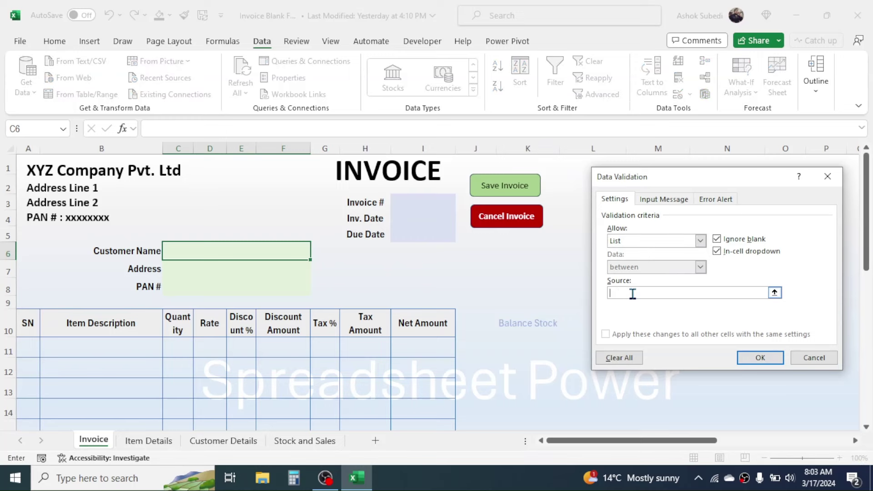
left_click(230, 442)
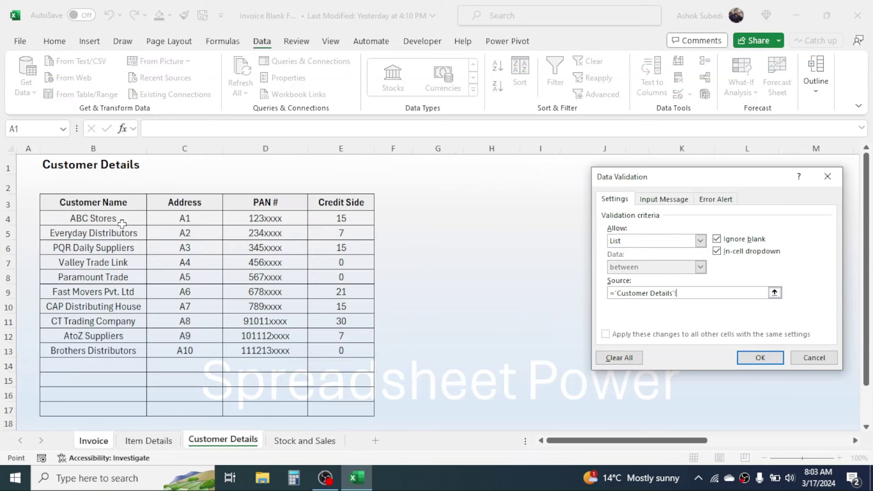
left_click_drag(111, 218, 102, 405)
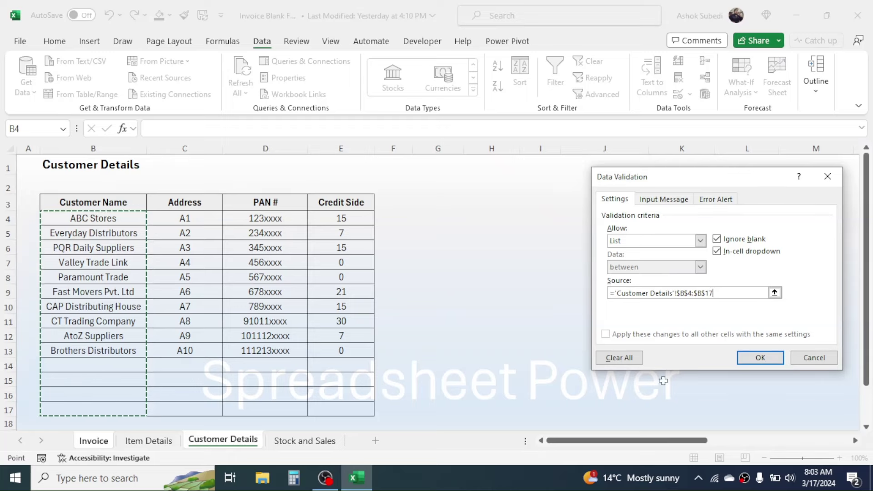
left_click(759, 358)
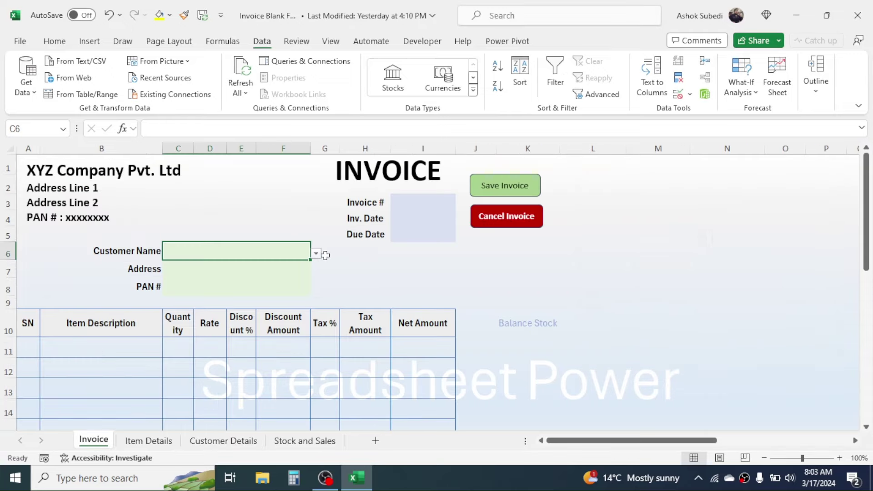
Step: Choose Everyday Distributors from the Customer Name list, and inspect the empty Address and PAN # cells
left_click(317, 254)
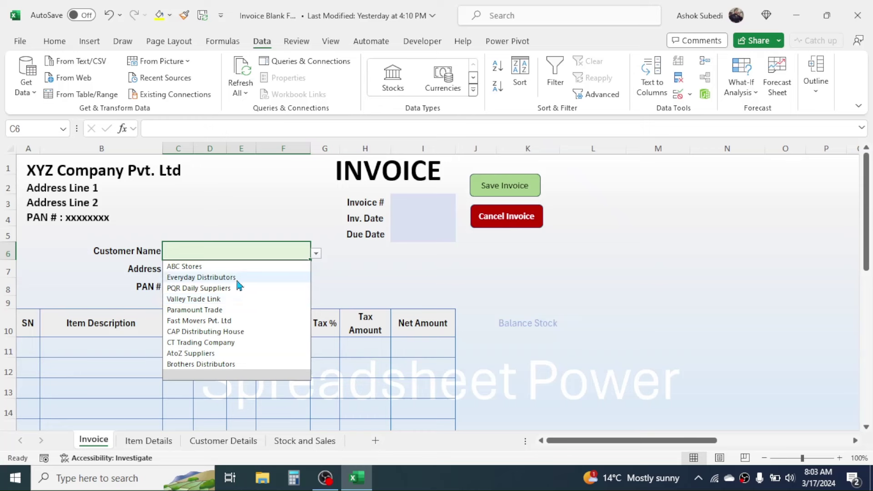
left_click(200, 277)
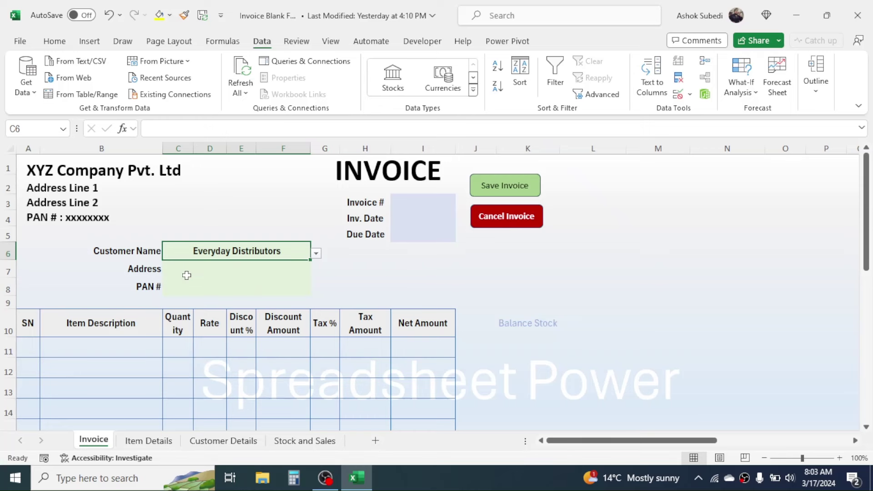
left_click(217, 280)
left_click(229, 266)
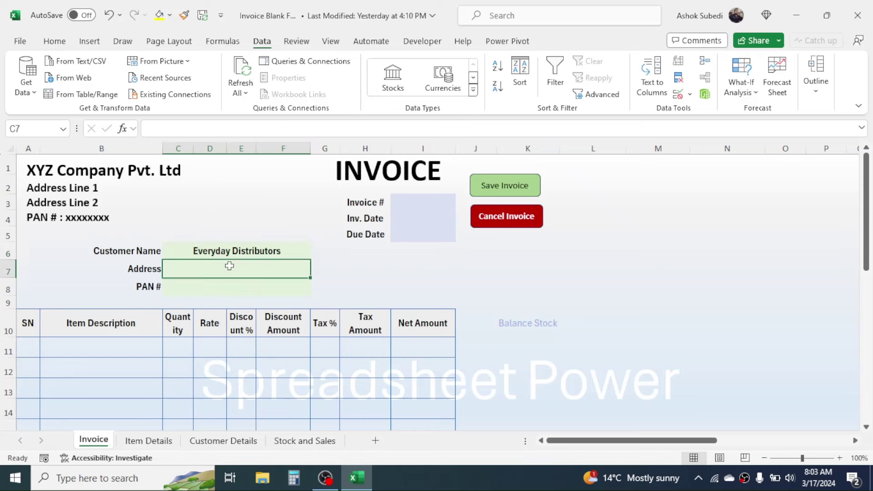
left_click(206, 287)
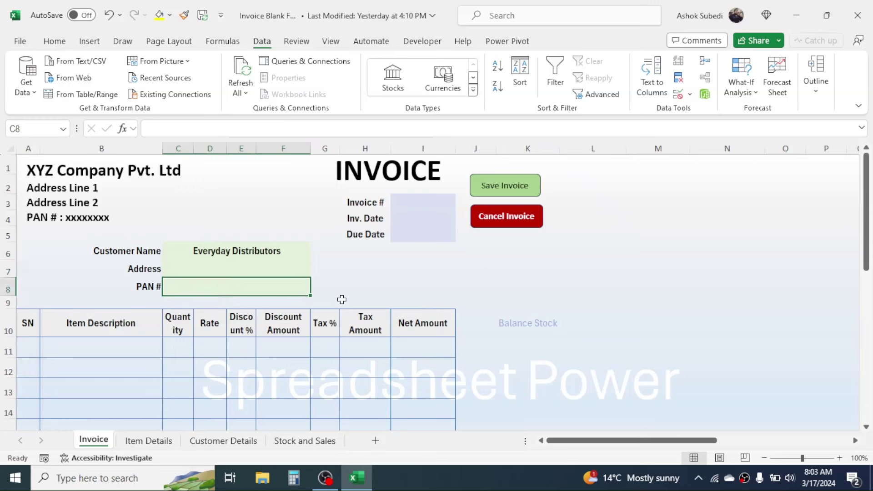
Step: Enter =VLOOKUP(C6,'Customer Details'!B3:E17,2,FALSE) in the Address cell C7 of the Invoice sheet
left_click(255, 267)
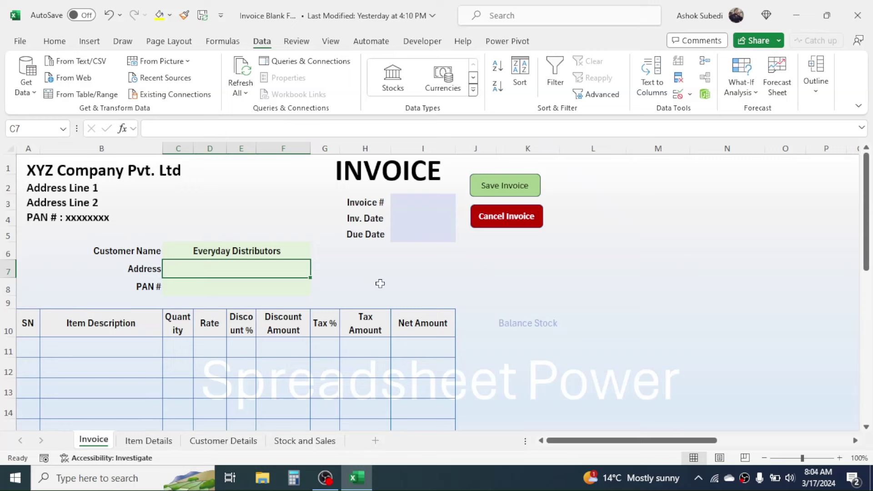
type("=VLOOKUP(")
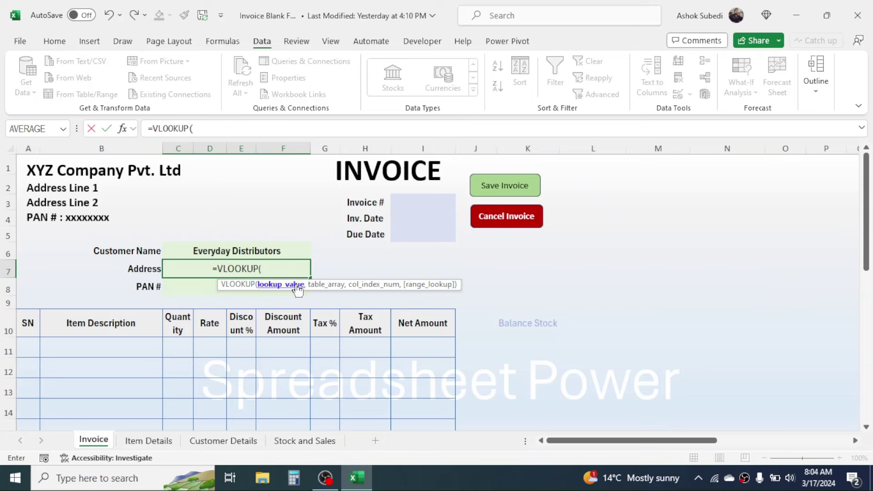
left_click(243, 251)
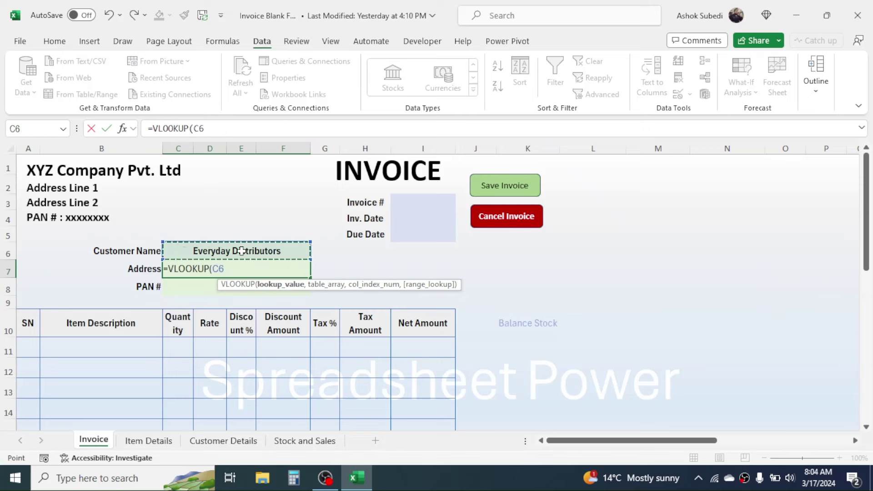
type(",")
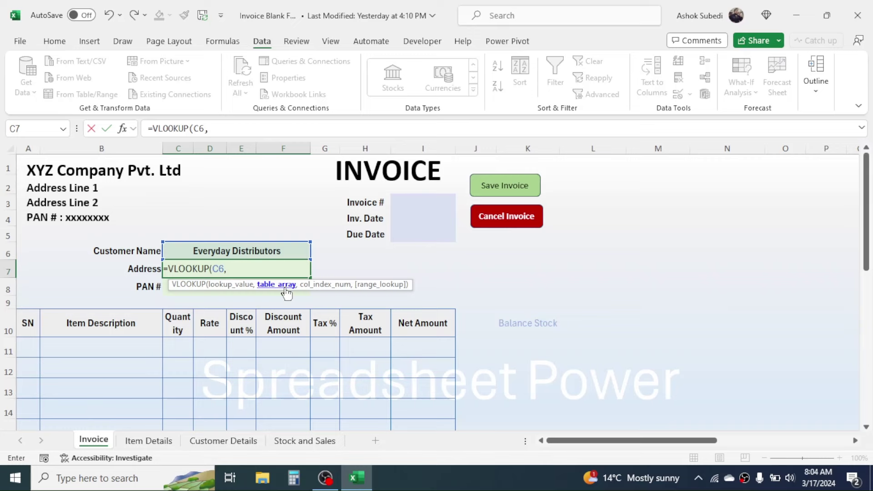
left_click(227, 442)
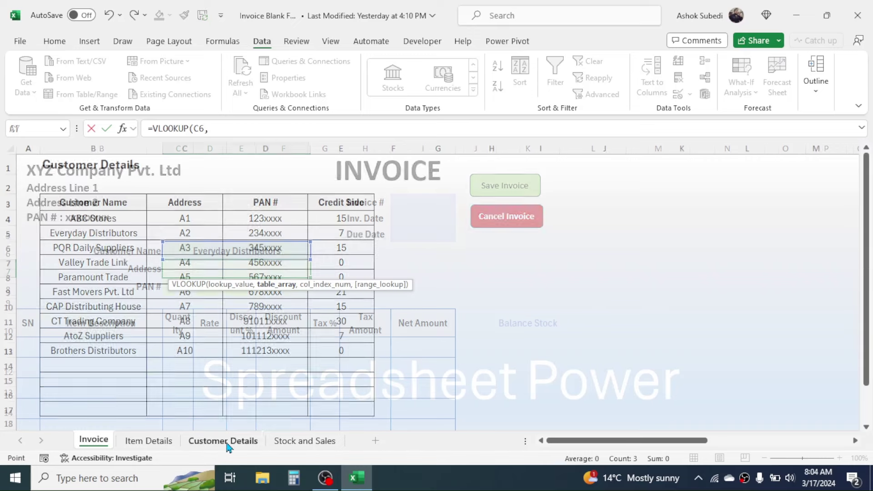
left_click_drag(106, 205, 342, 412)
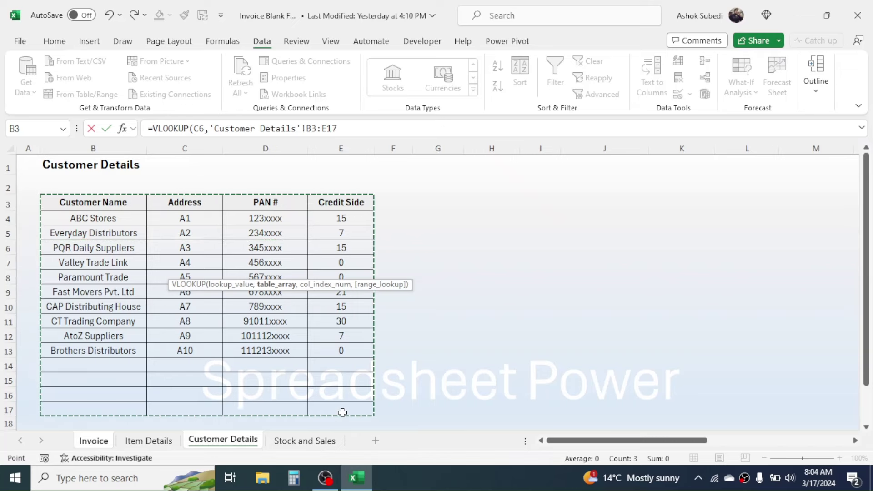
type(",2")
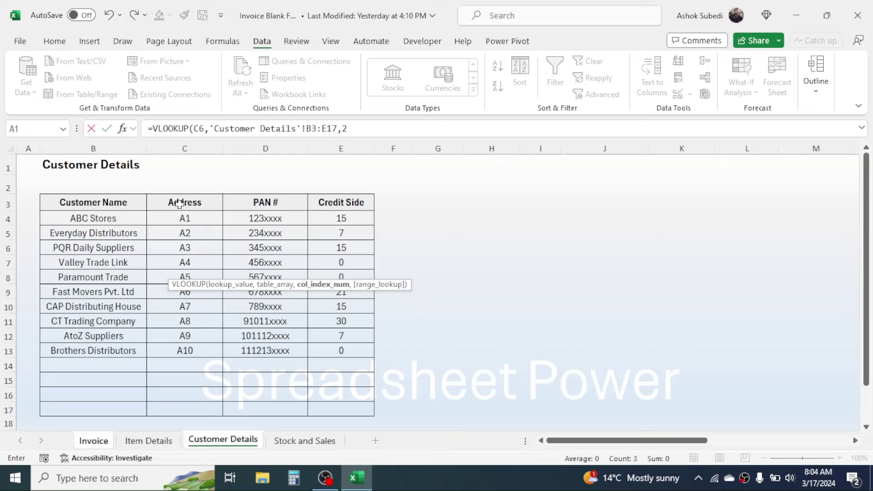
type(",")
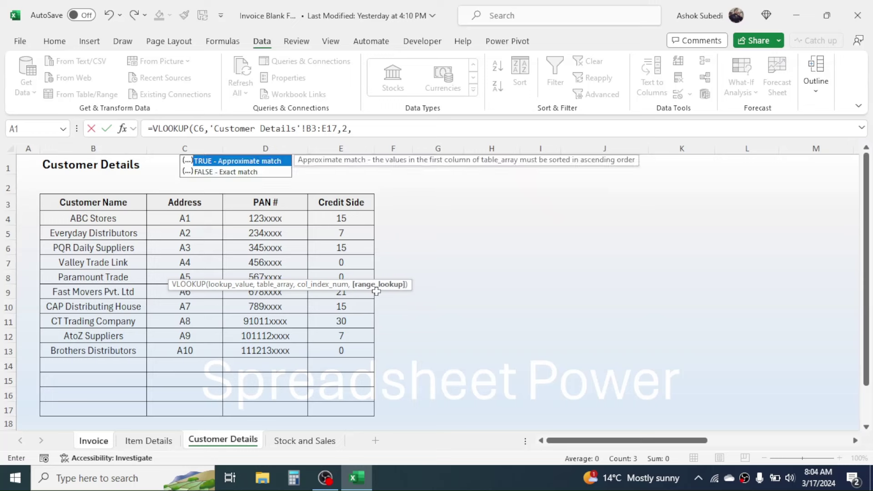
double_click(221, 172)
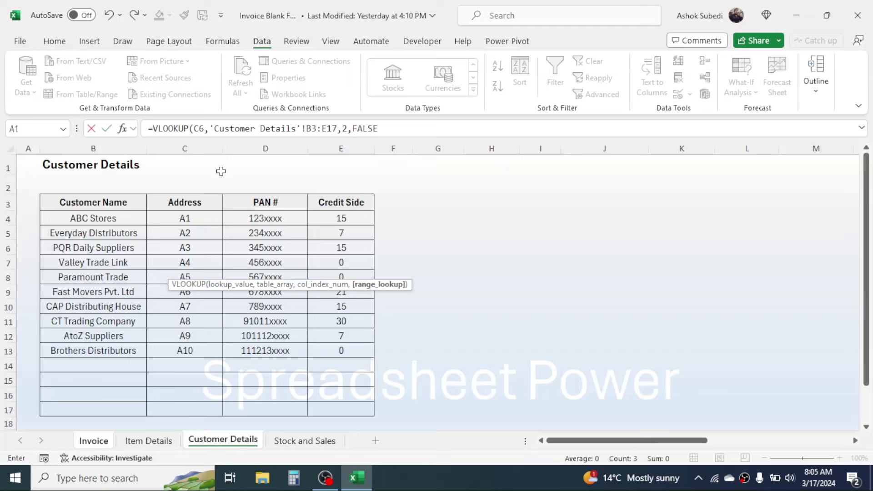
type(")")
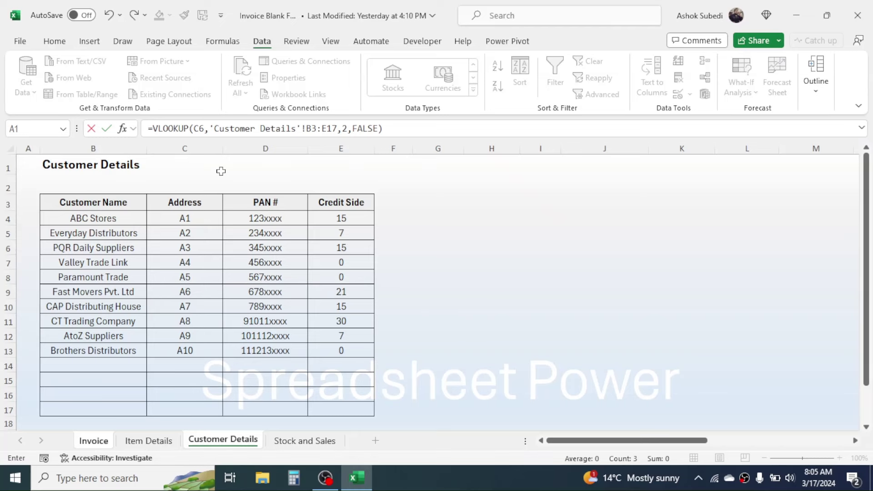
key("Return")
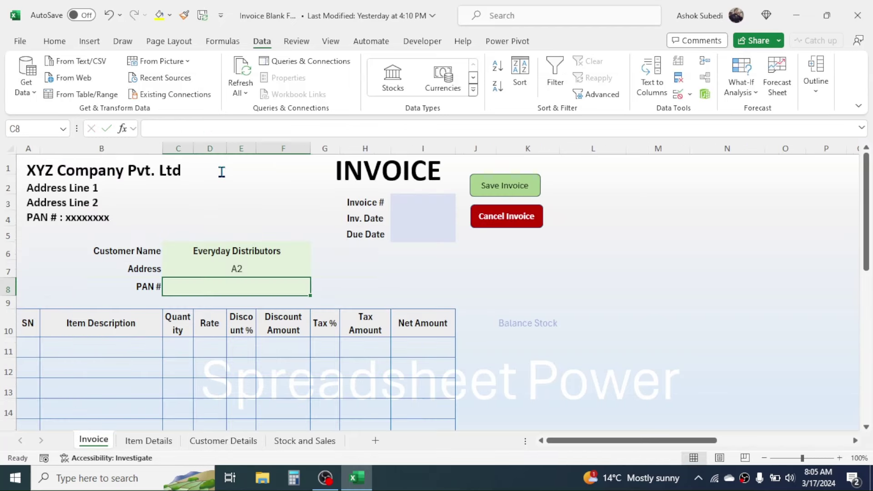
Step: Choose ABC Stores as the Customer Name to test the Address lookup
left_click(251, 271)
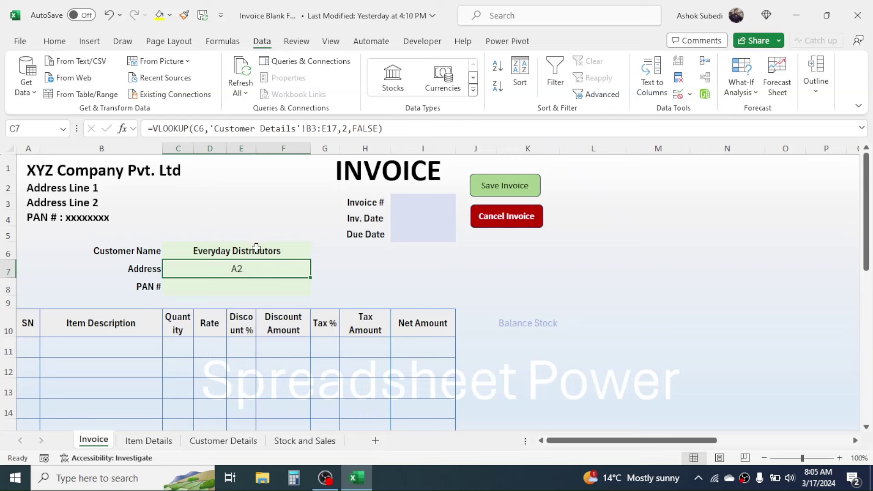
left_click(256, 249)
left_click(316, 253)
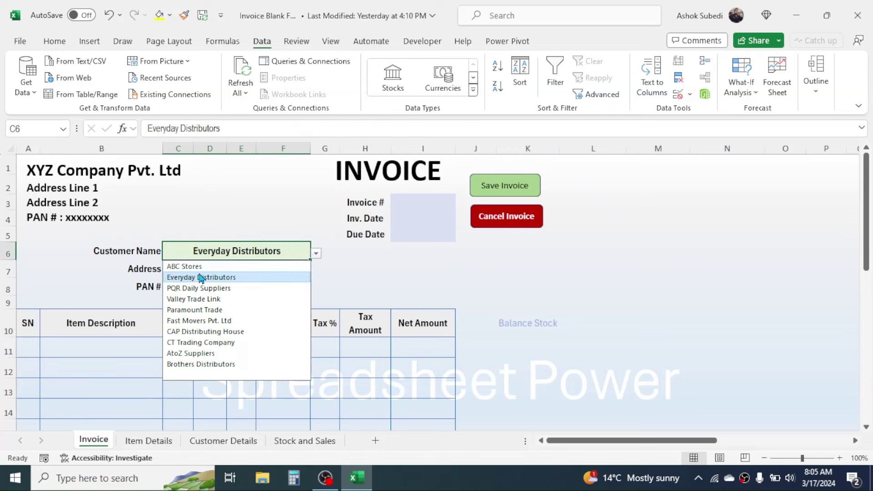
left_click(172, 267)
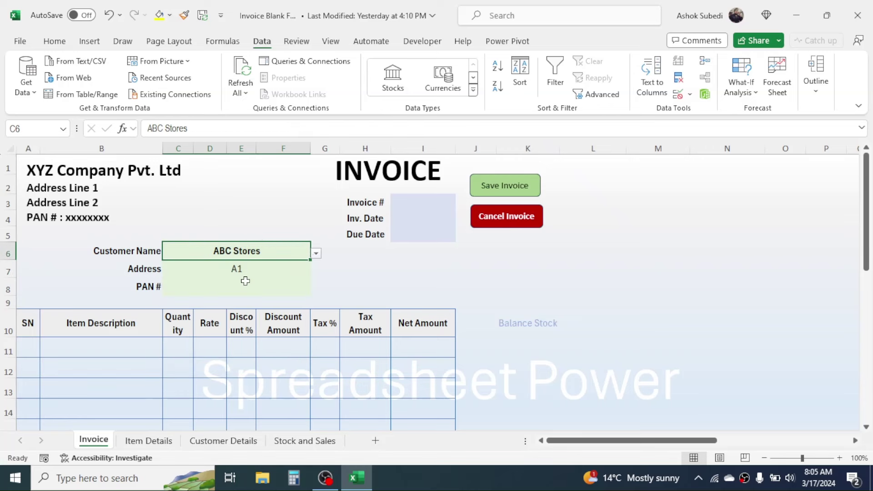
left_click(241, 280)
Step: Clear the Customer Name cell C6 to check how the Address lookup handles a blank customer
left_click(262, 251)
key("Delete")
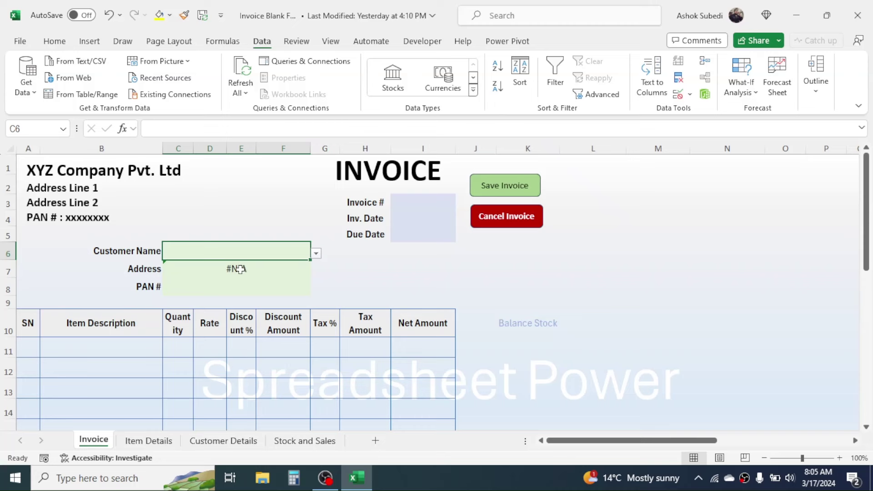
left_click(317, 258)
left_click(380, 274)
left_click(380, 275)
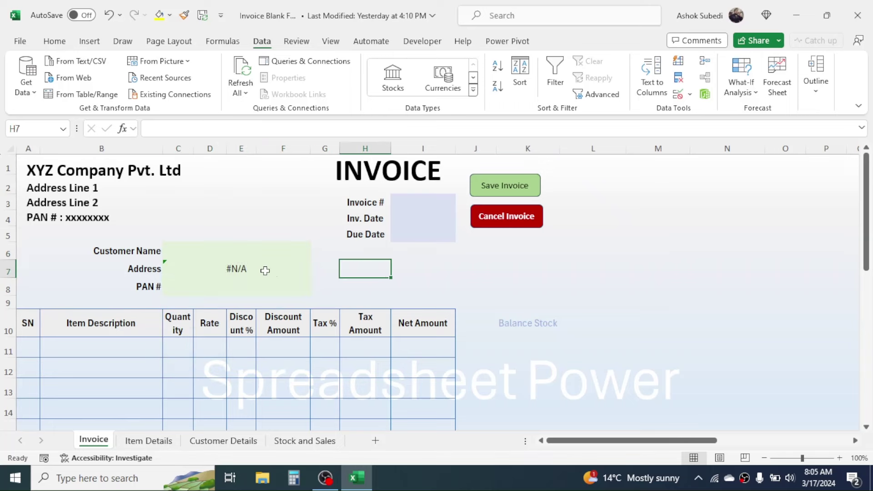
Step: Wrap the Address cell's VLOOKUP in IFERROR with "" as the value returned on an error
left_click(265, 270)
double_click(265, 270)
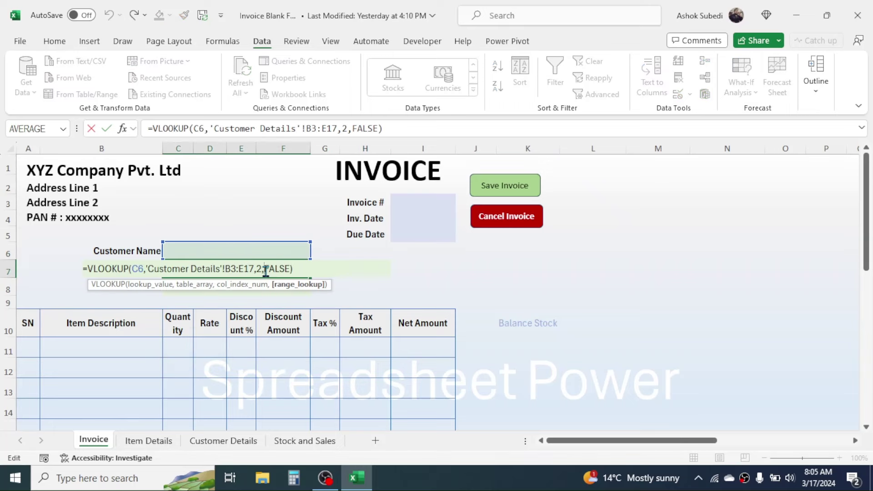
left_click(151, 129)
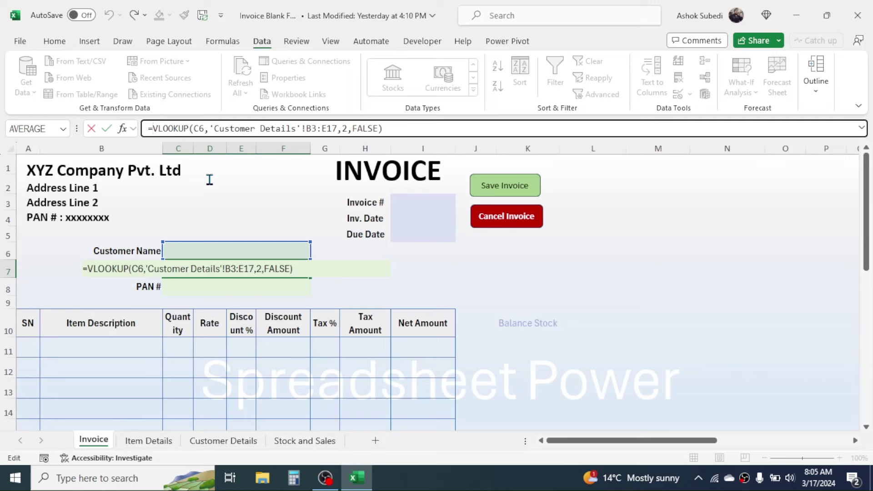
type("IFERROR")
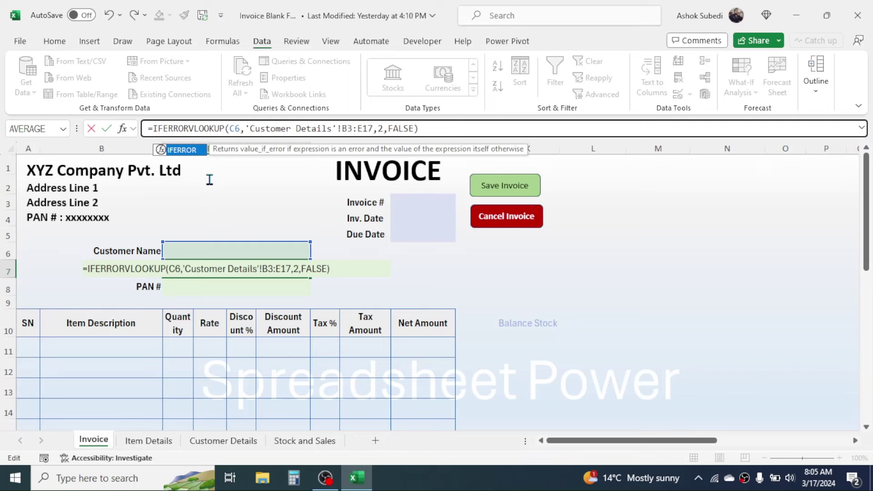
type("(")
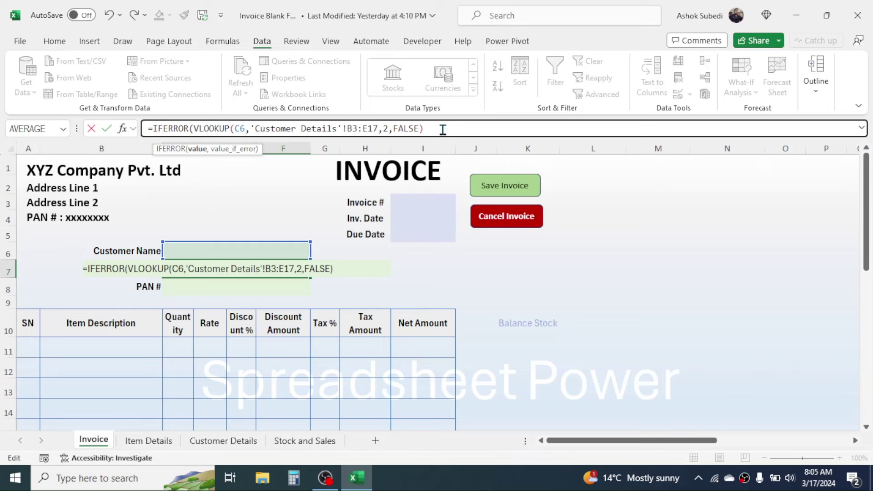
type(",\"\")")
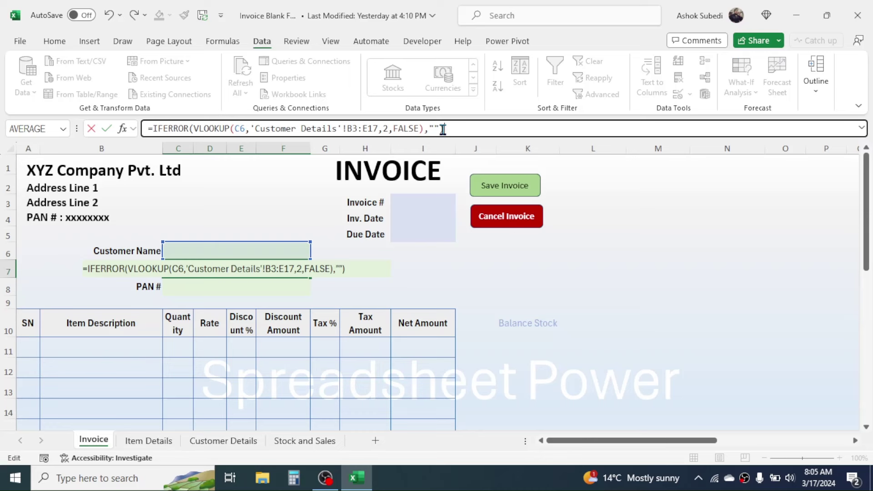
key("Return")
Step: Test the Address formula by choosing Everyday Distributors as the Customer Name, clearing it and choosing it again
left_click(229, 266)
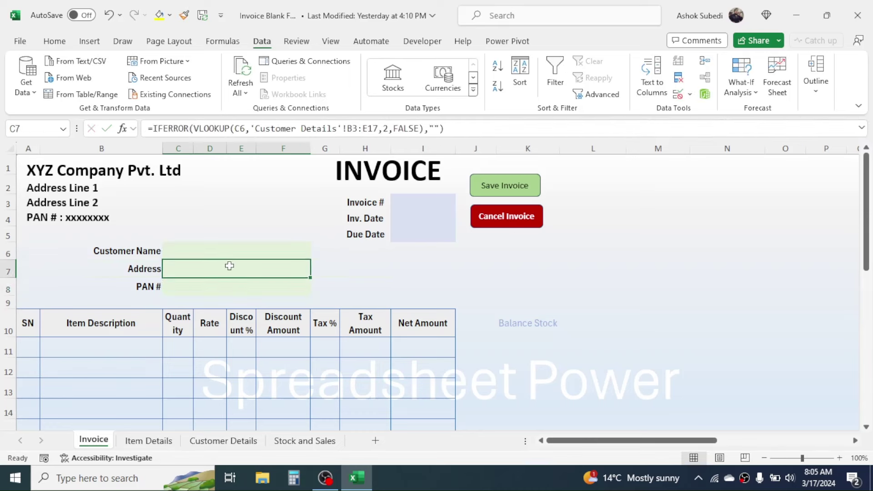
left_click(249, 253)
left_click(316, 256)
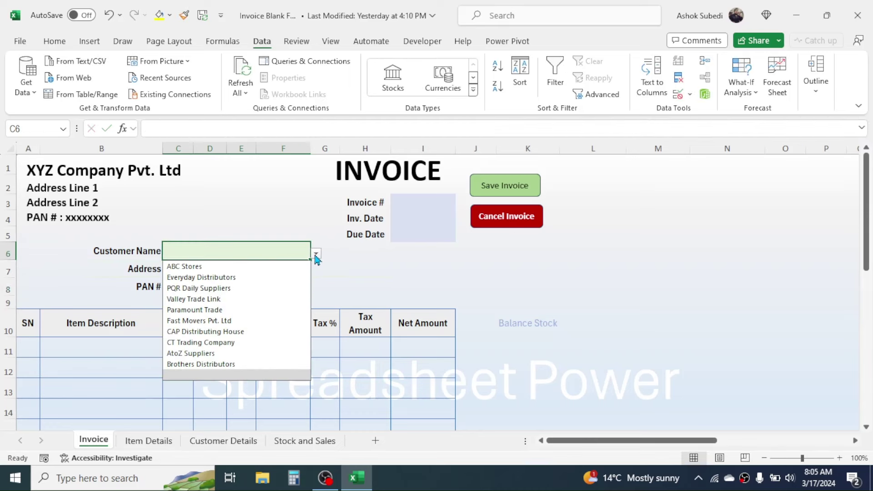
left_click(206, 277)
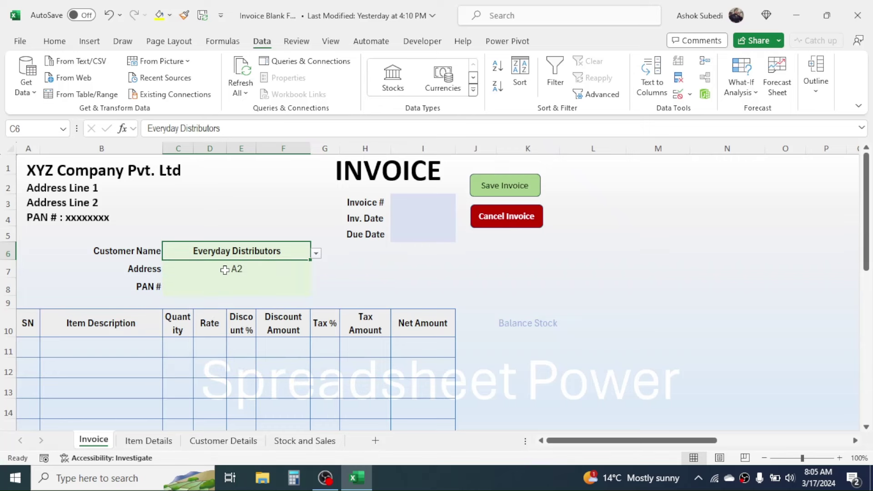
key("Delete")
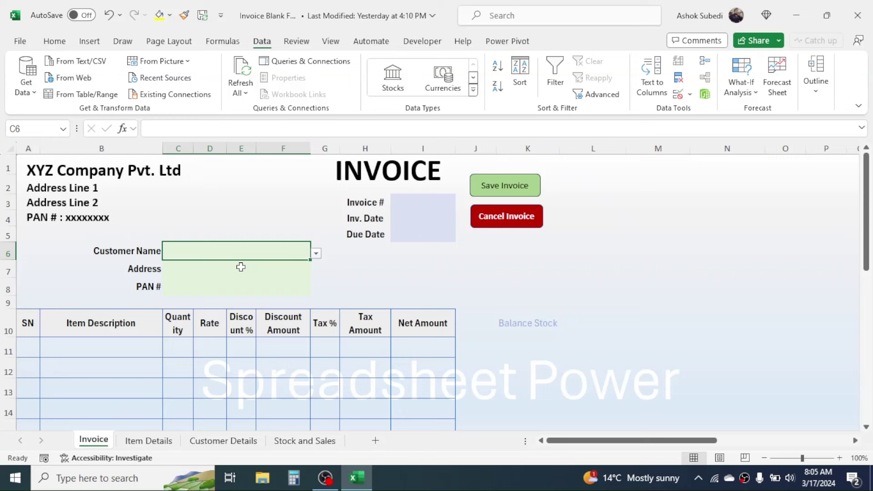
left_click(316, 253)
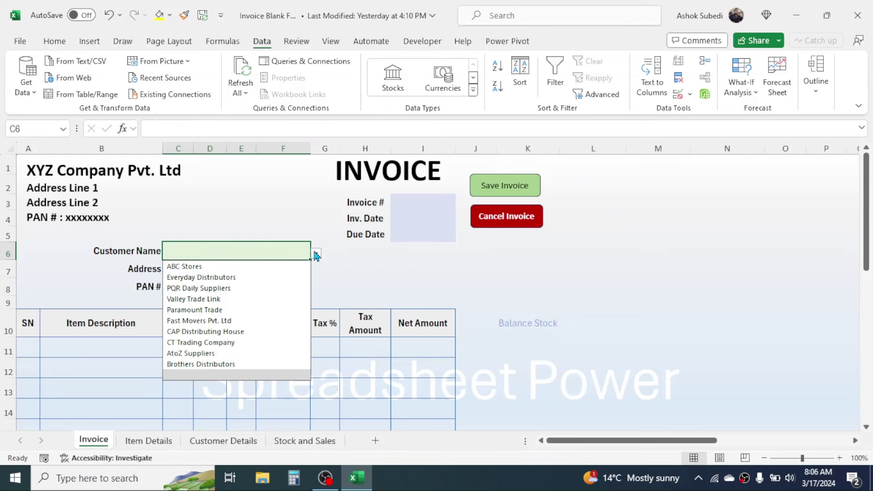
left_click(200, 280)
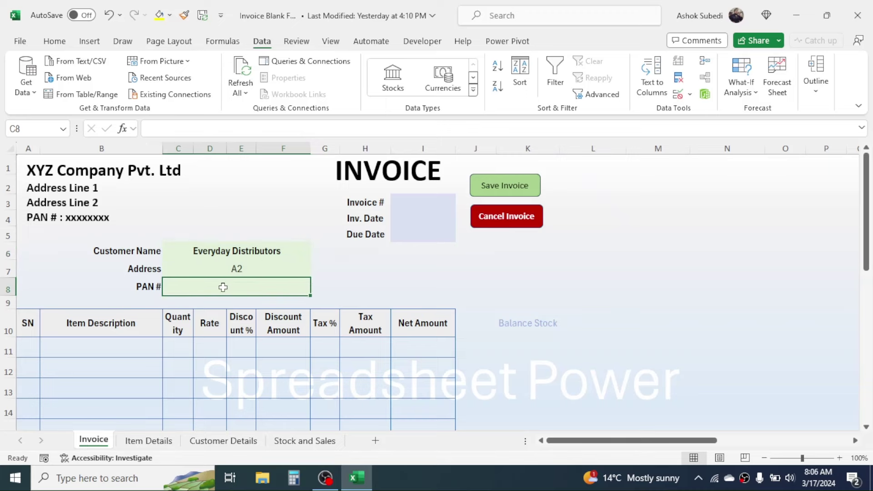
Step: Enter =IFERROR(VLOOKUP(C6,'Customer Details'!B3:E17,3,0),"") in the PAN # cell C8 and check the formula
type("=VLOOKUP(")
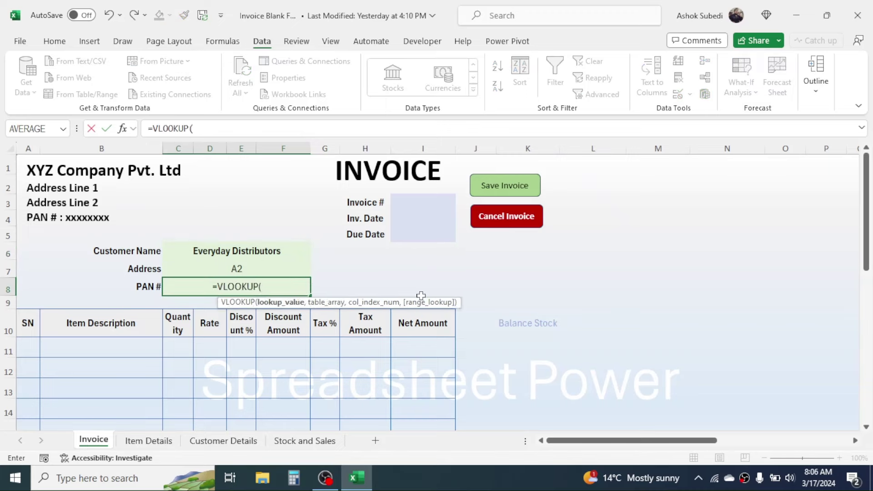
left_click(237, 250)
type(",")
left_click(223, 441)
left_click_drag(93, 218, 335, 411)
type(",3,0)")
double_click(137, 286)
type("IF")
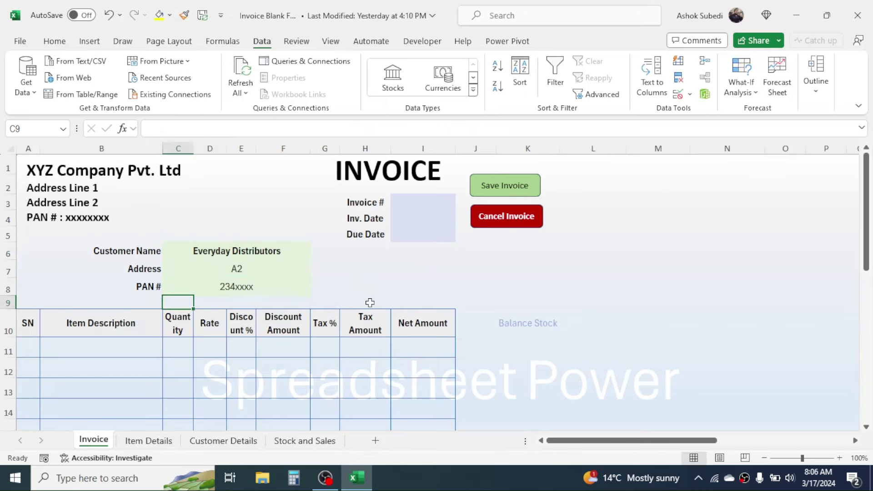
left_click(348, 281)
left_click(235, 286)
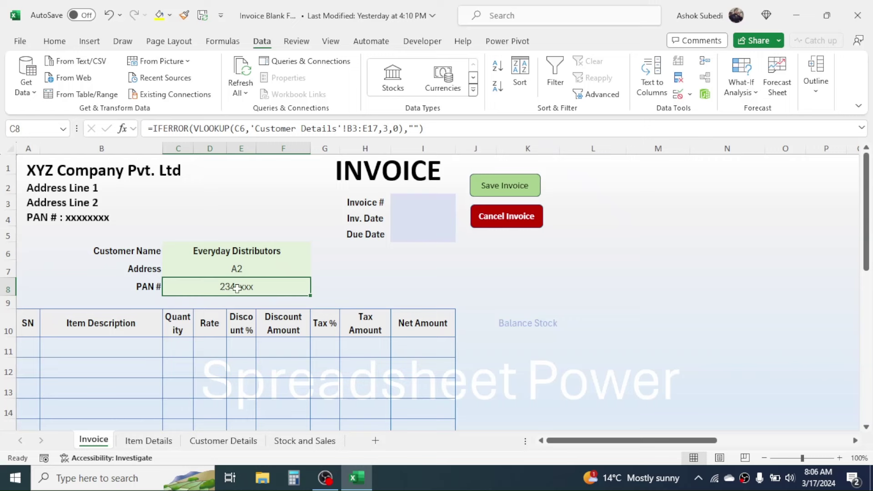
Step: Enter 1 as the Invoice # in cell I3 and the TODAY function as the Inv. Date in I4
left_click(424, 204)
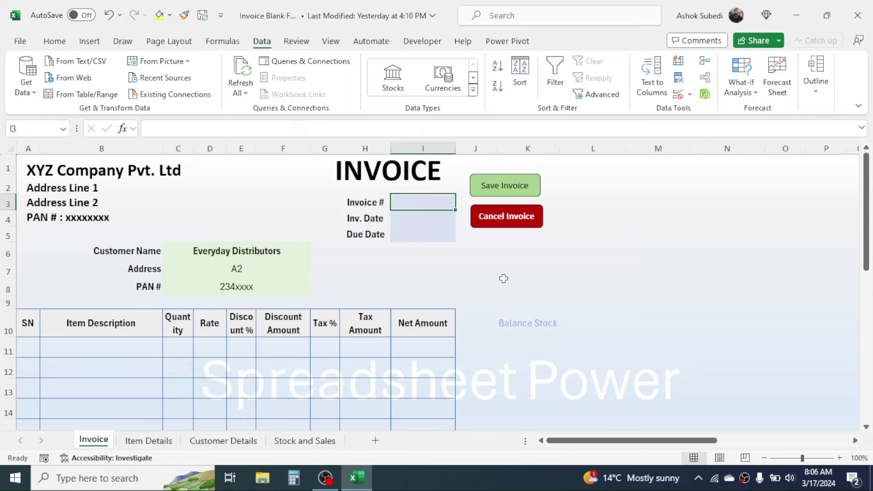
type("1")
key("Return")
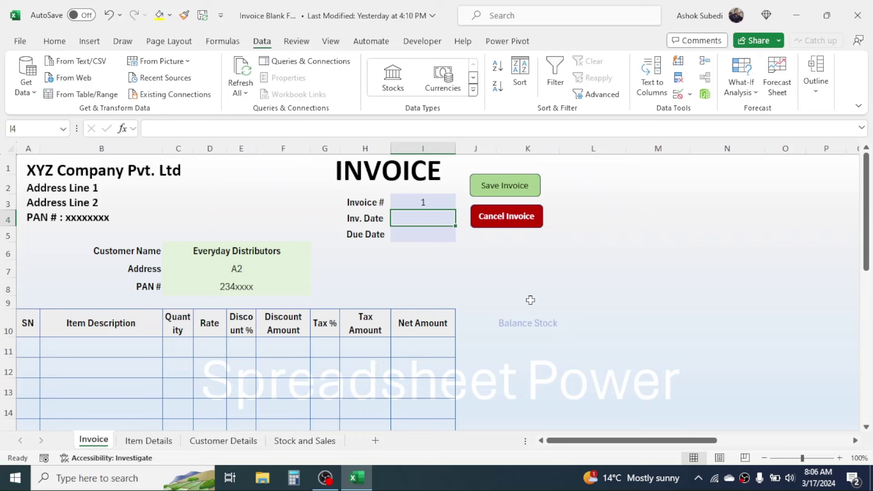
type("=")
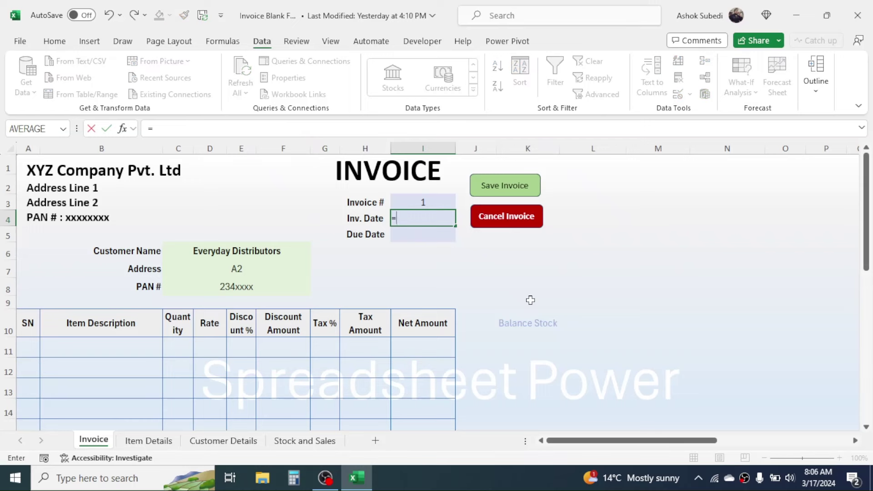
type("today")
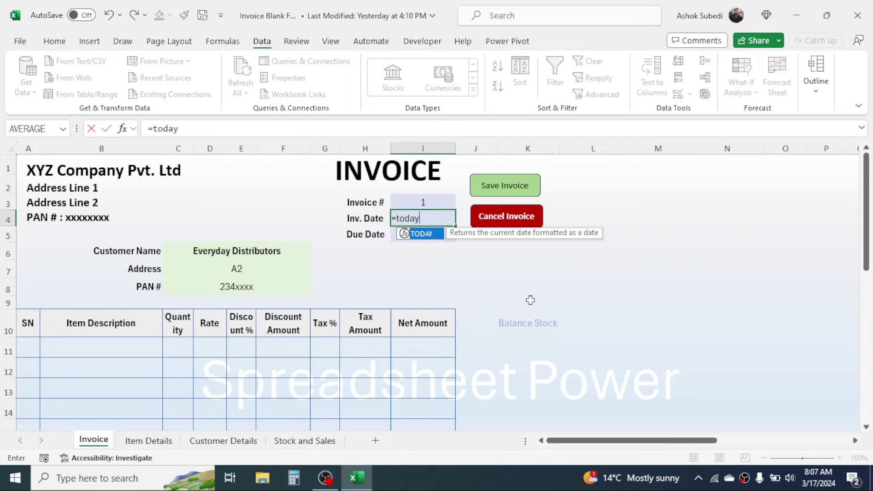
type("(")
key("Return")
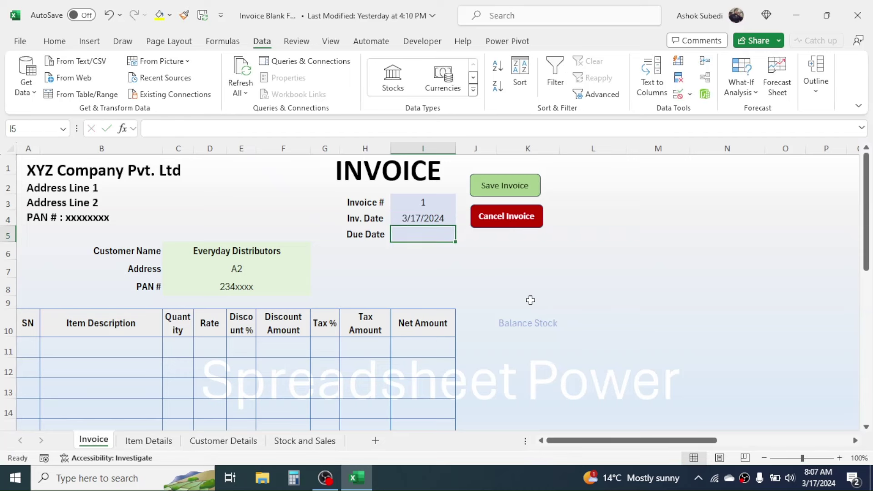
Step: Start the Due Date formula in I5 as the Inv. Date in I4 plus a VLOOKUP of the Customer Name in C6
left_click(424, 217)
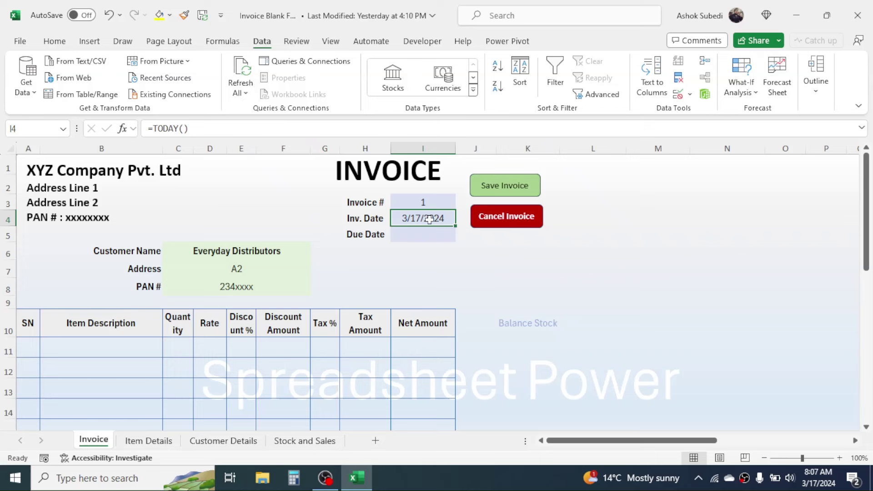
left_click(417, 230)
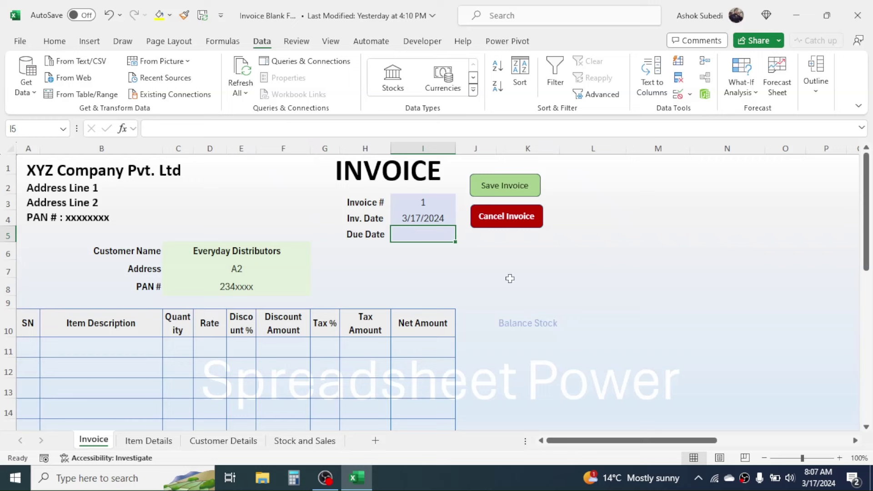
type("=")
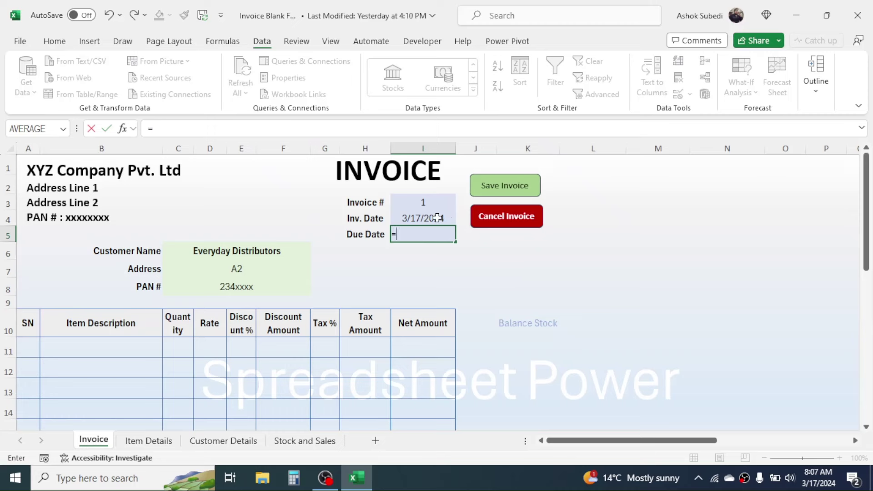
left_click(436, 217)
type("+")
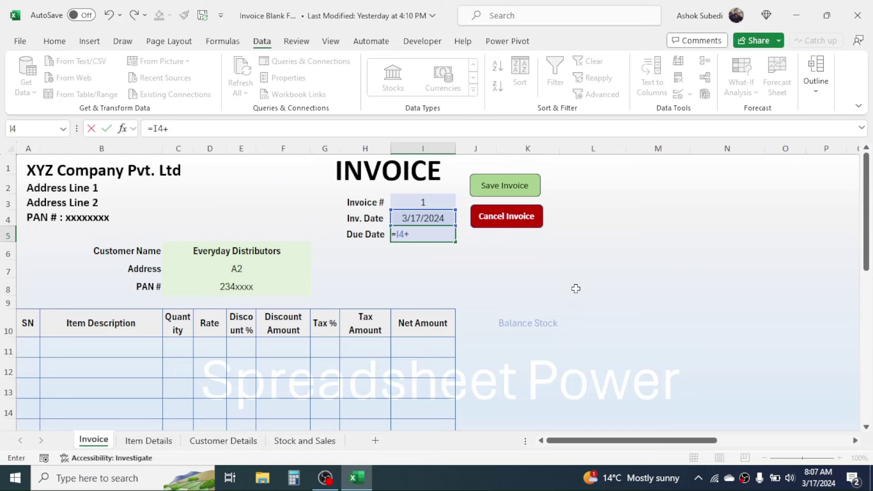
type("VLOOKU")
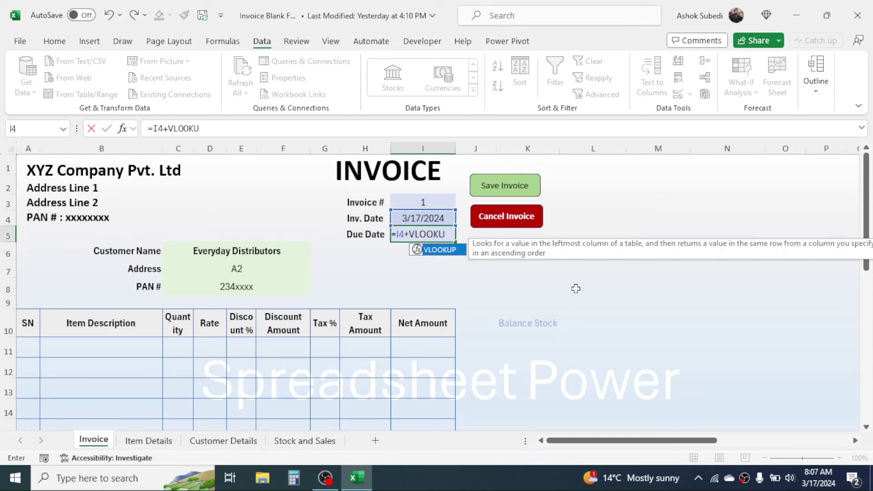
type("P(")
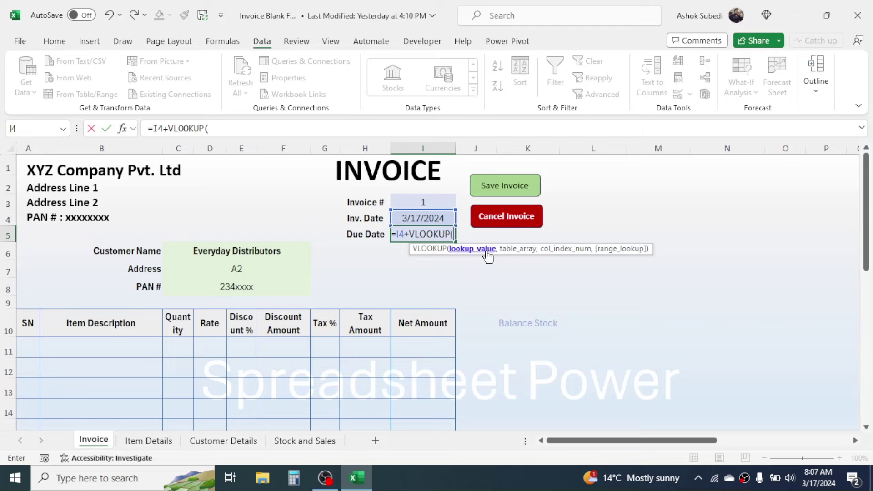
left_click(237, 251)
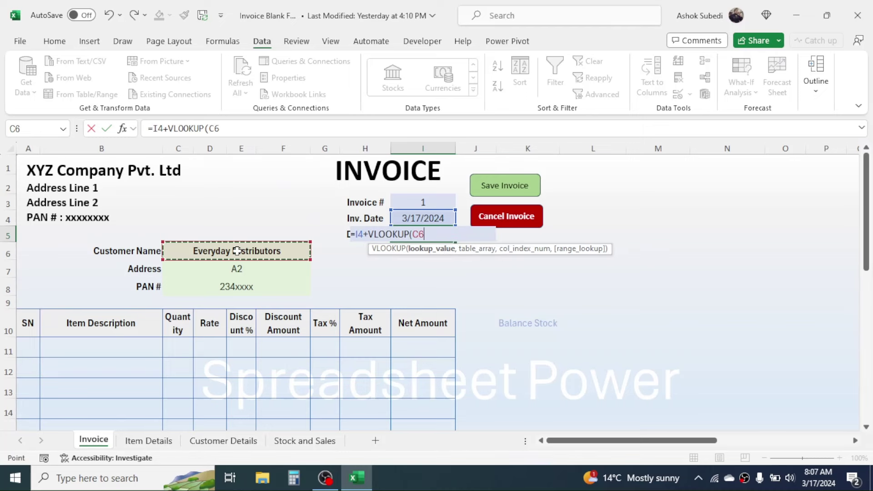
type(",")
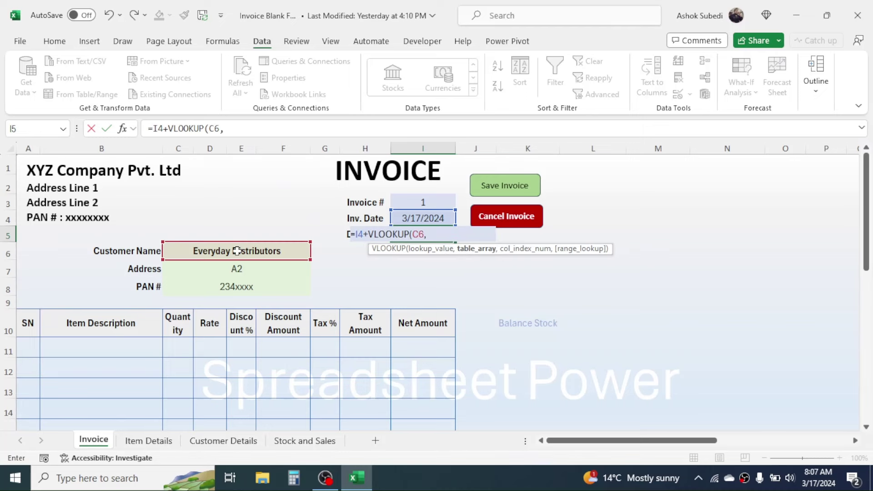
Step: Complete the Due Date VLOOKUP with table array 'Customer Details'!B3:E17, column index 4 and FALSE for an exact match
left_click(223, 441)
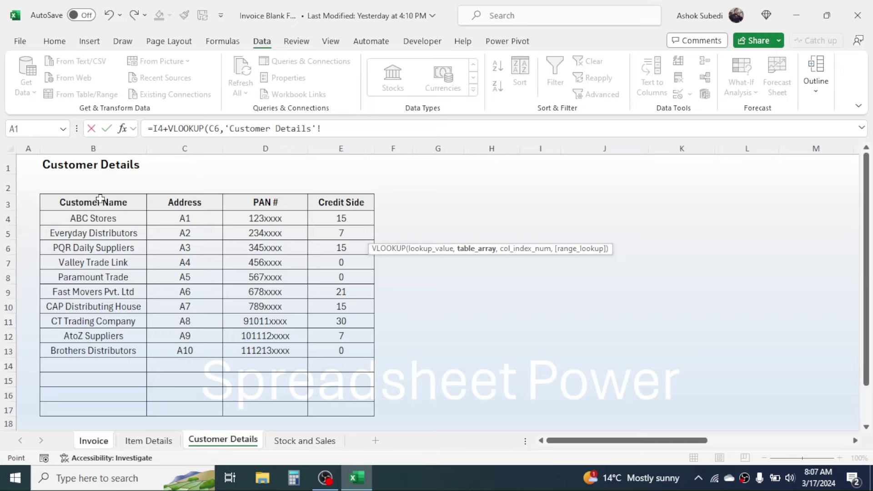
left_click_drag(97, 200, 347, 406)
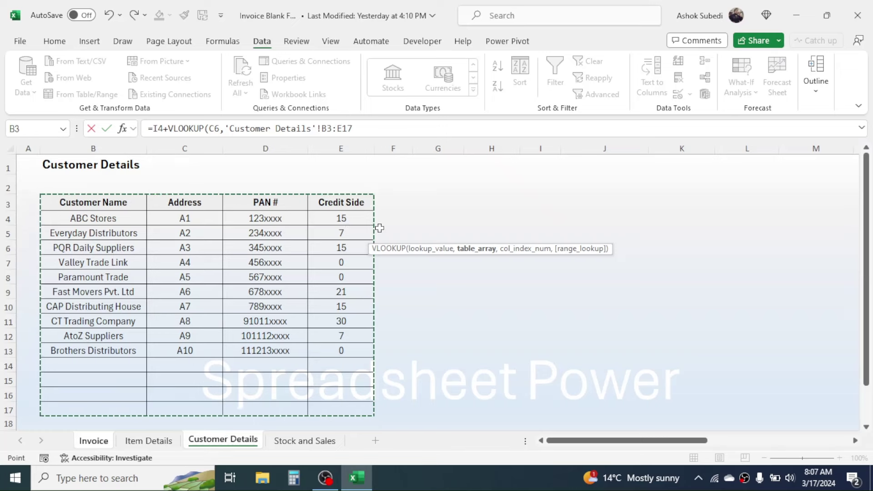
type(",")
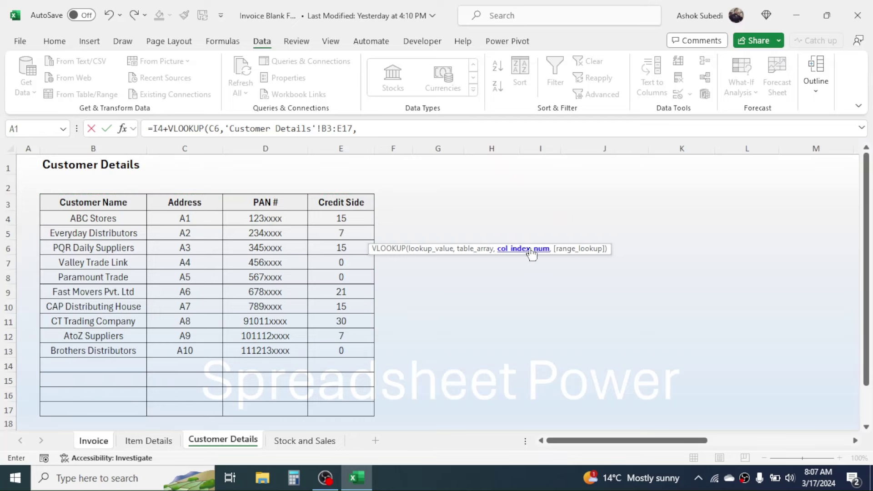
left_click(380, 128)
type("4")
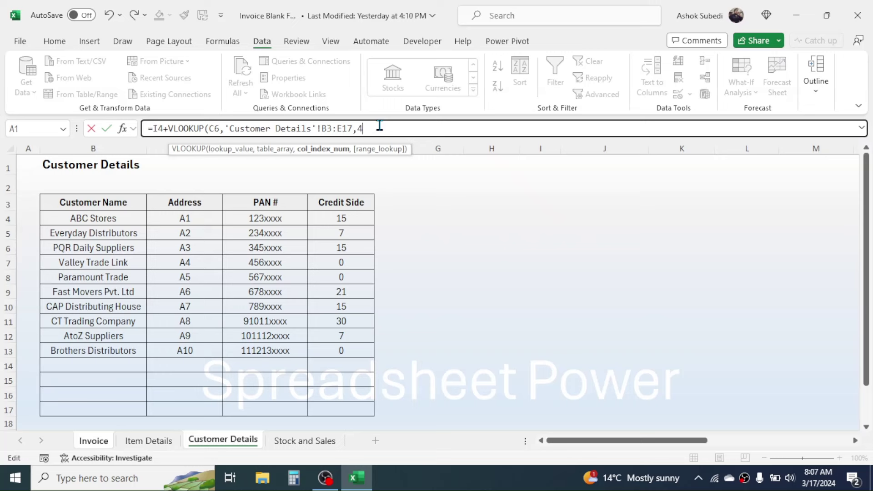
type(",")
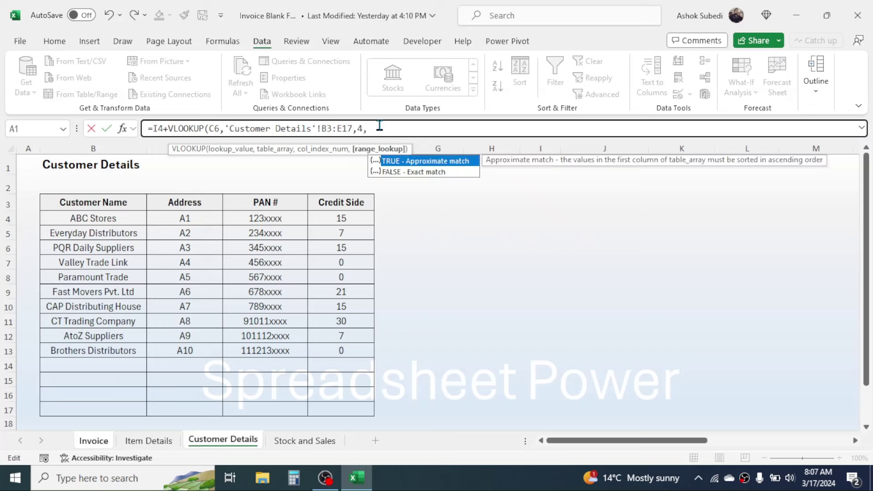
double_click(412, 173)
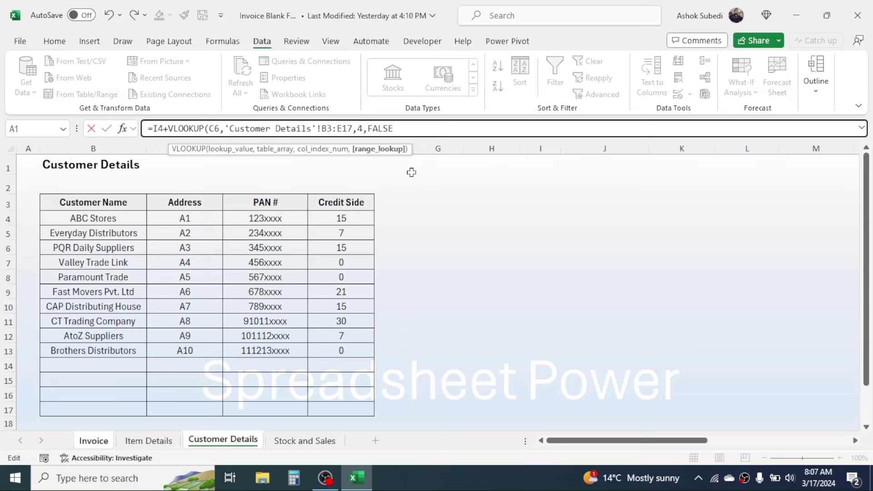
type(")")
key("Return")
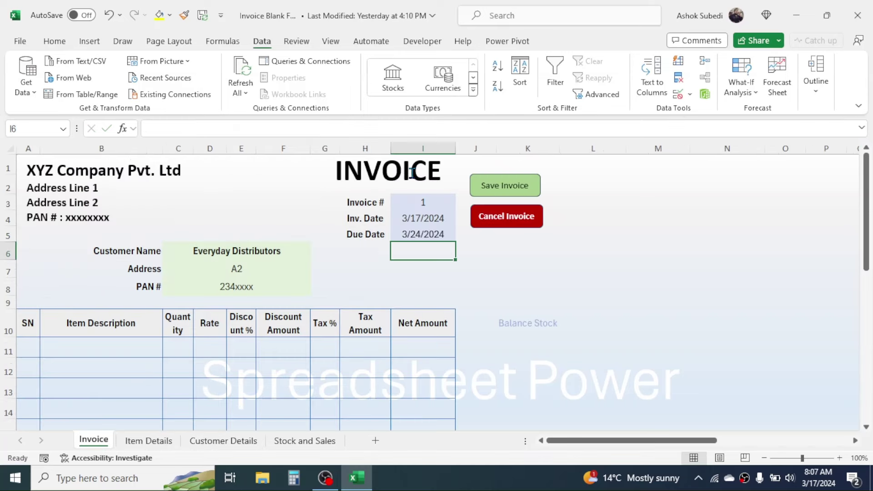
Step: Test the Due Date formula by clearing the Customer Name in C6, and undo the clearing
left_click(439, 235)
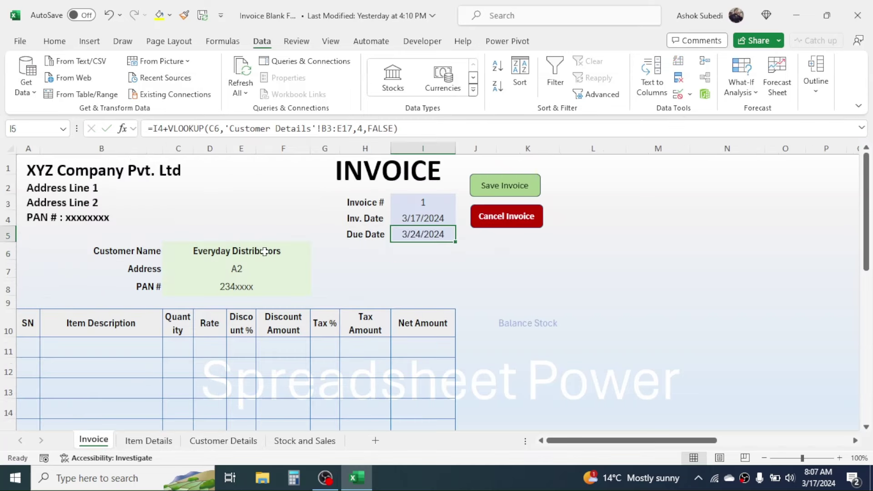
left_click(247, 251)
key("Delete")
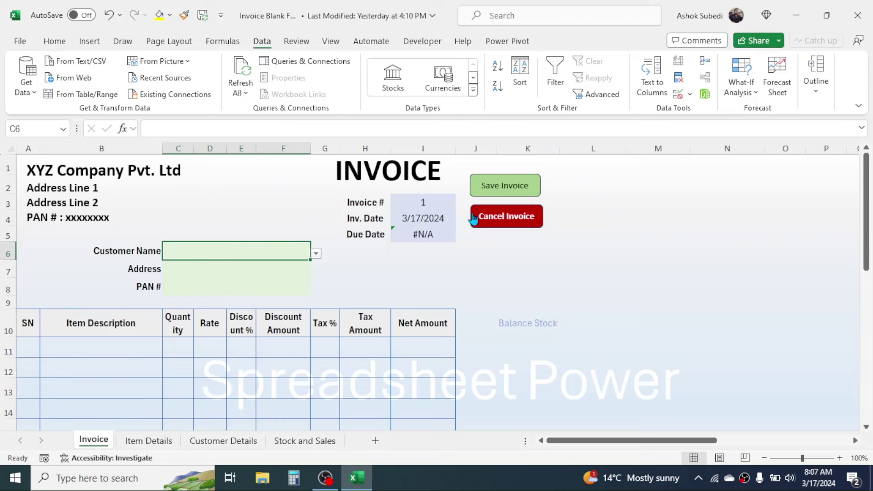
left_click(108, 18)
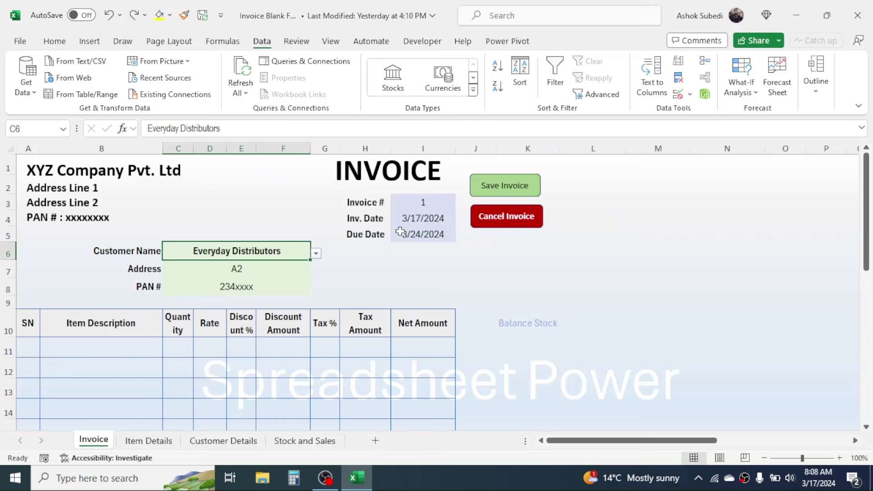
Step: Wrap the Due Date formula in I5 in IFERROR with "" as the value returned on an error
double_click(428, 237)
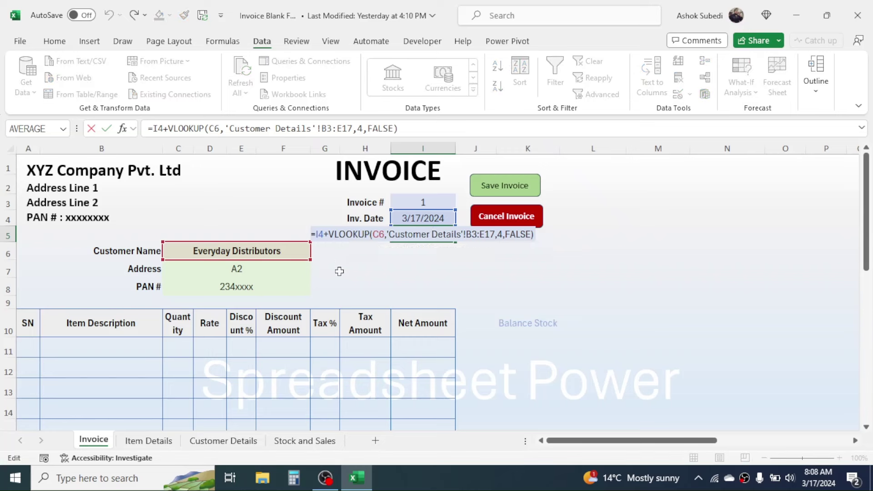
type("IFERROR")
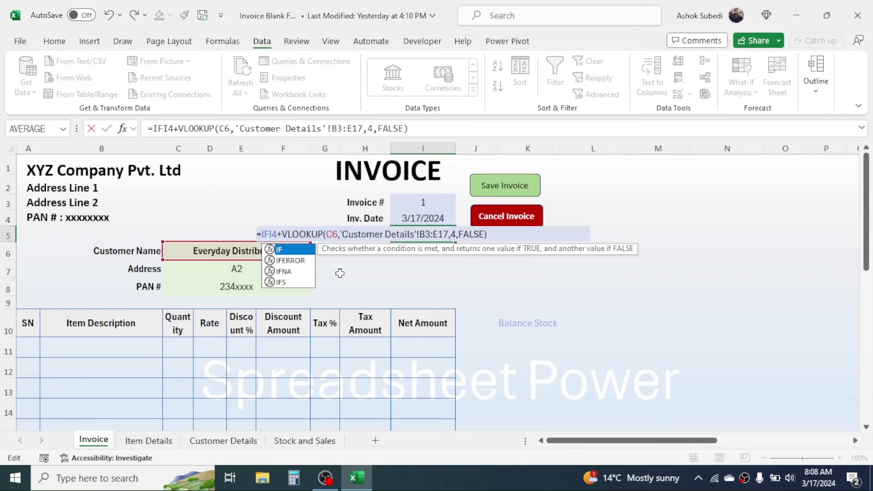
type("(")
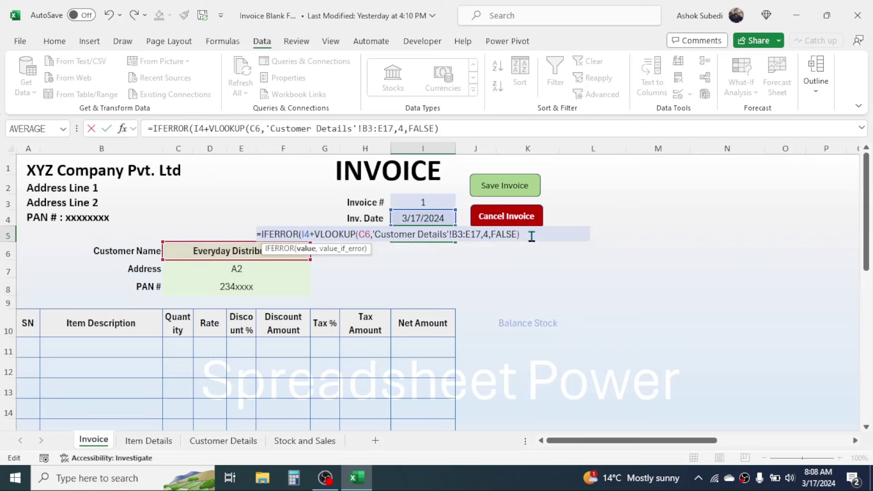
type(",\"\")")
key("Return")
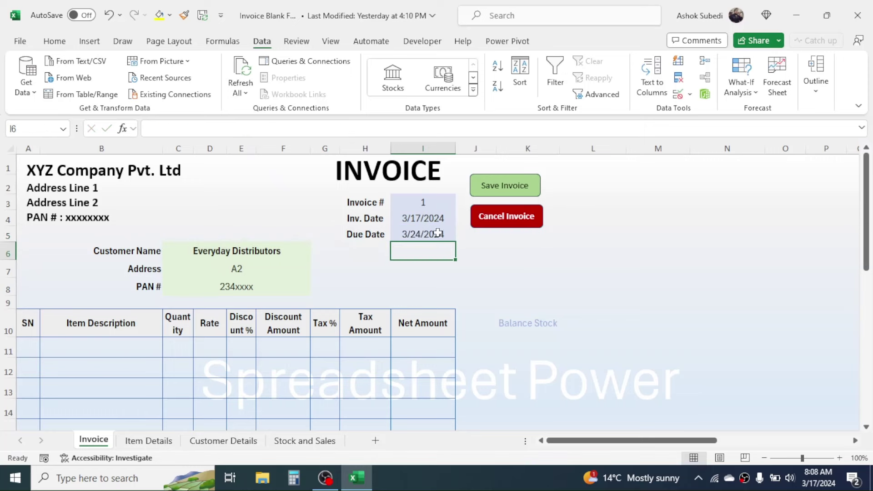
Step: Test the IFERROR version of the Due Date formula by clearing the Customer Name and choosing Everyday Distributors again
left_click(437, 233)
left_click(249, 253)
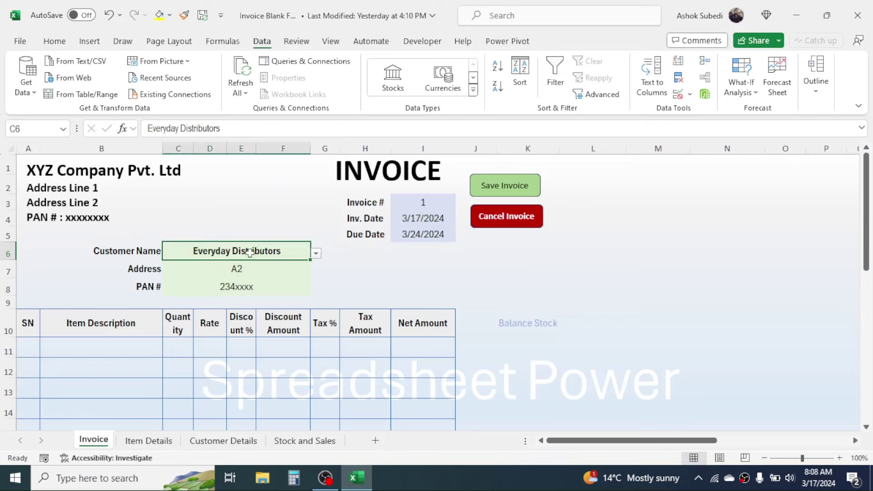
key("Delete")
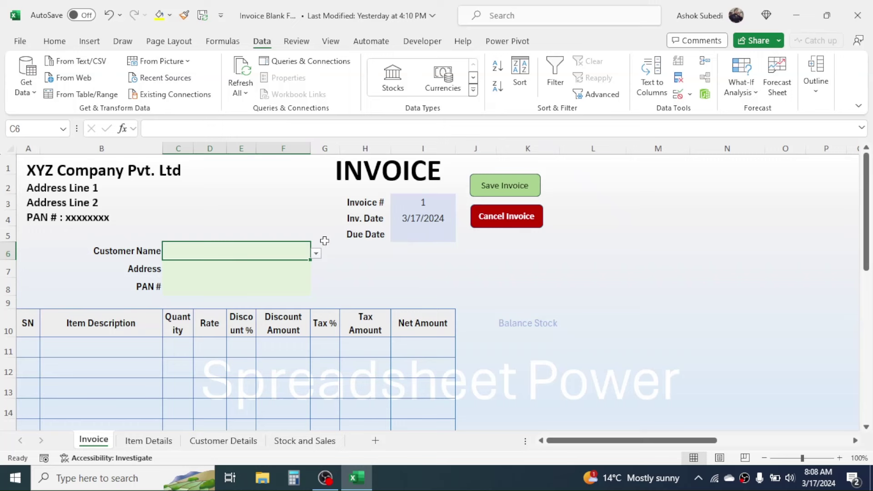
left_click(316, 254)
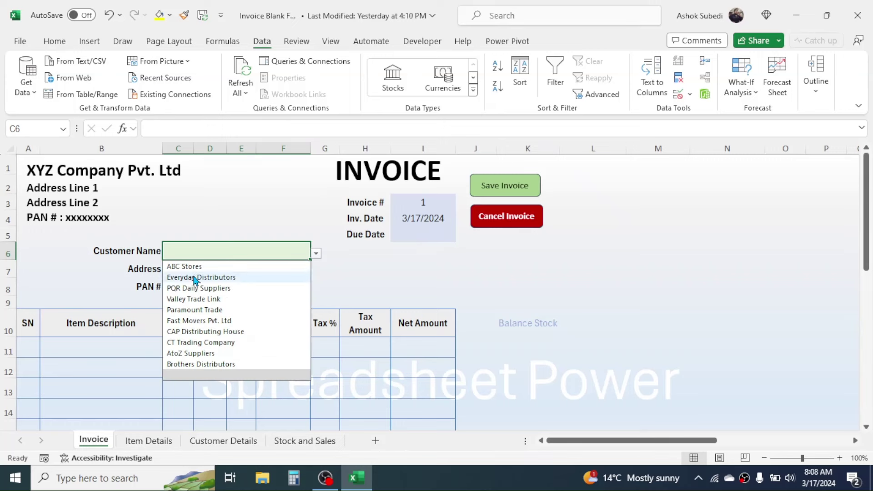
left_click(195, 277)
left_click(442, 279)
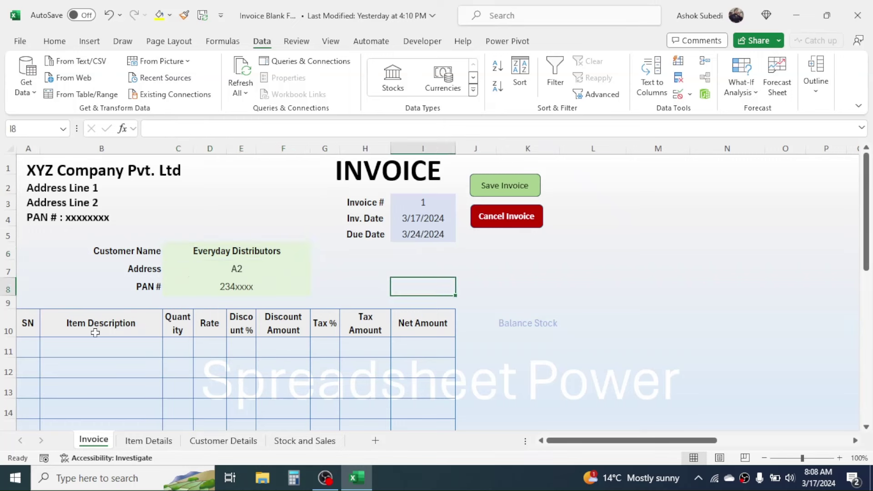
Step: Enter =SEQUENCE(COUNTA(B11:B23)) in the first SN cell A11 to number the item rows automatically
left_click_drag(868, 195, 871, 234)
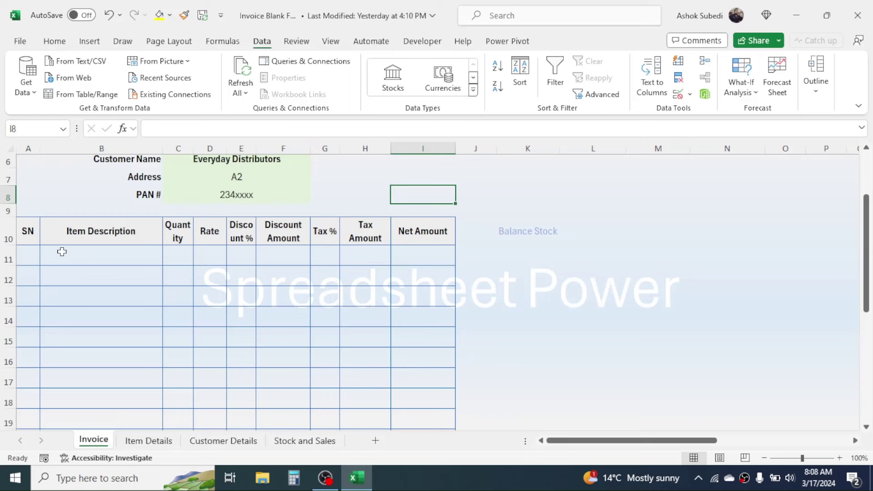
left_click(37, 254)
type("=")
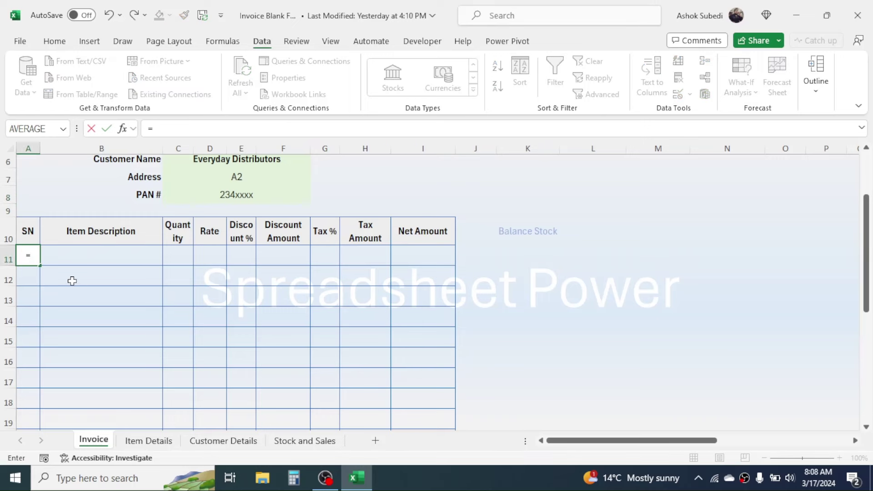
type("S")
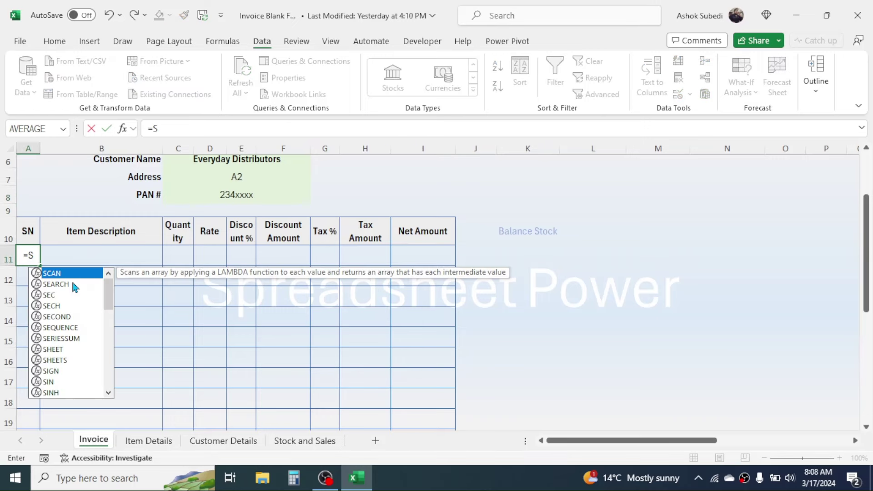
type("EQ")
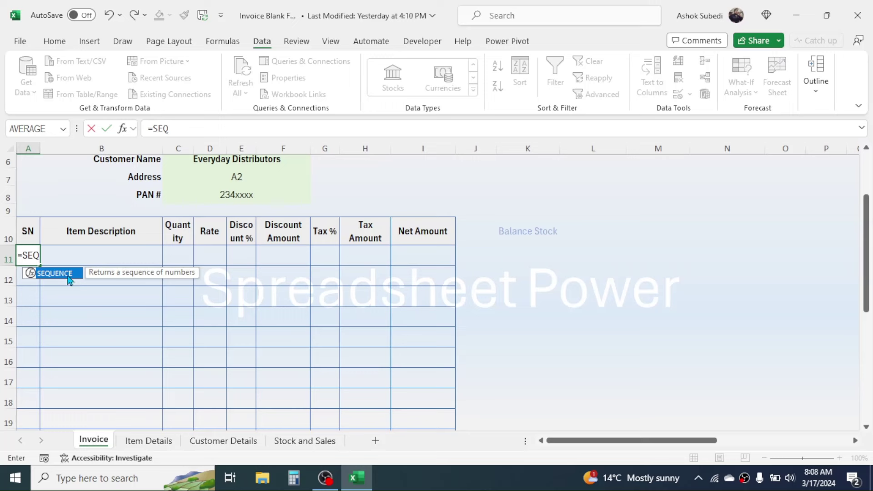
double_click(62, 275)
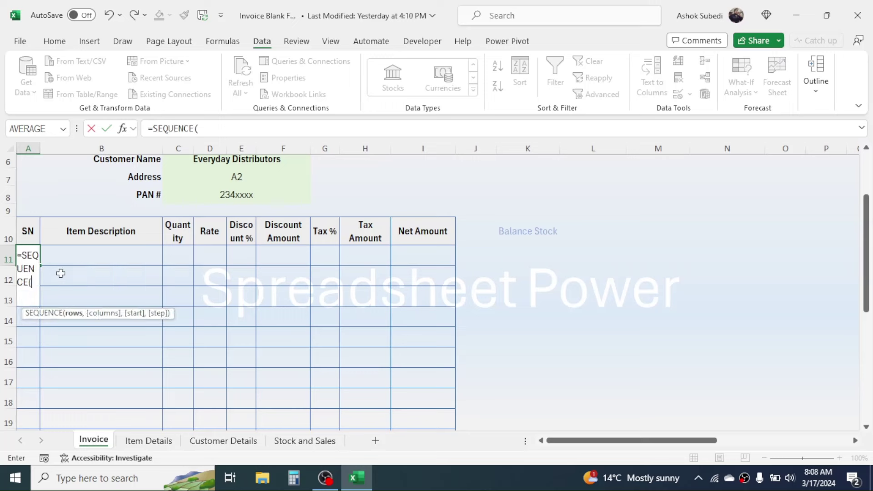
left_click(205, 129)
type("C")
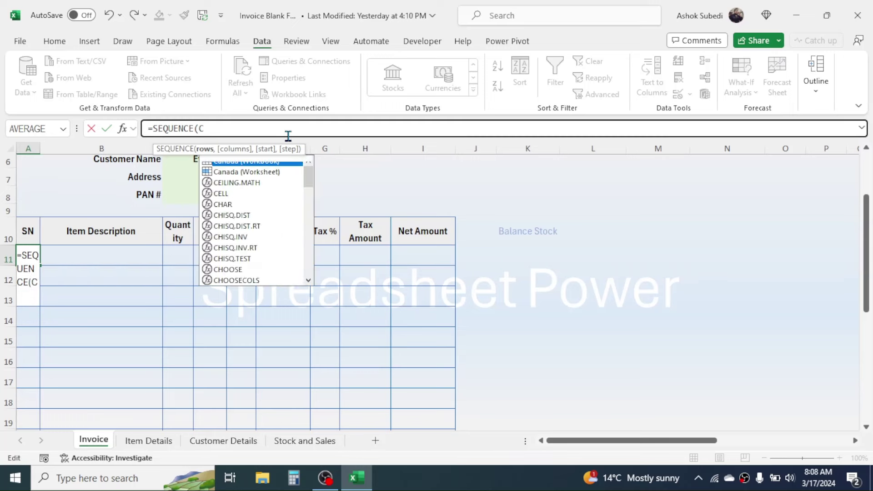
type("OUNTA(")
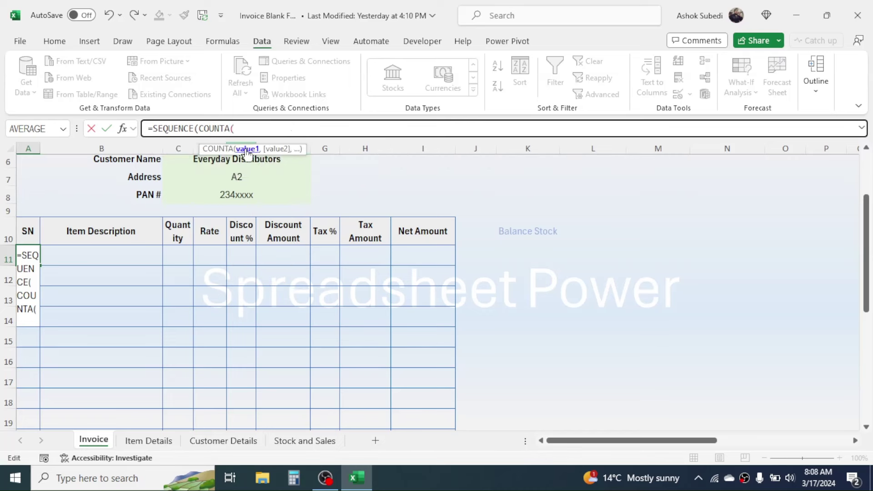
left_click(109, 252)
left_click_drag(108, 276, 99, 347)
type(")")
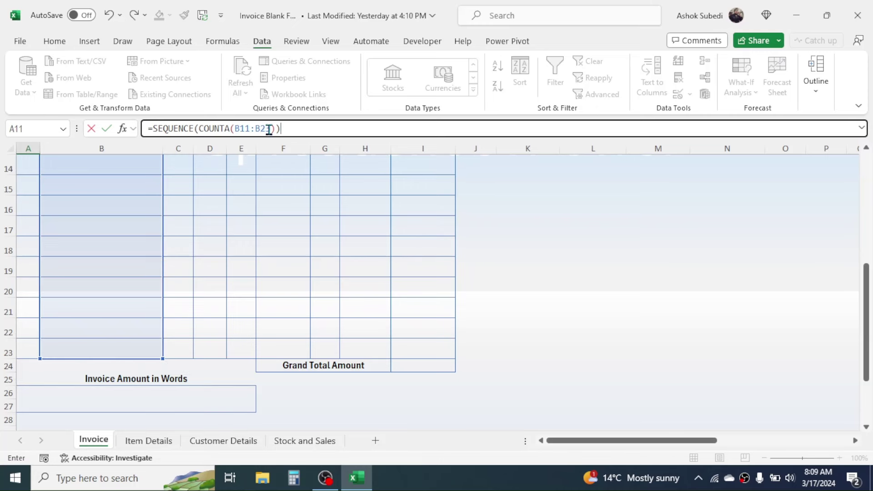
key("Return")
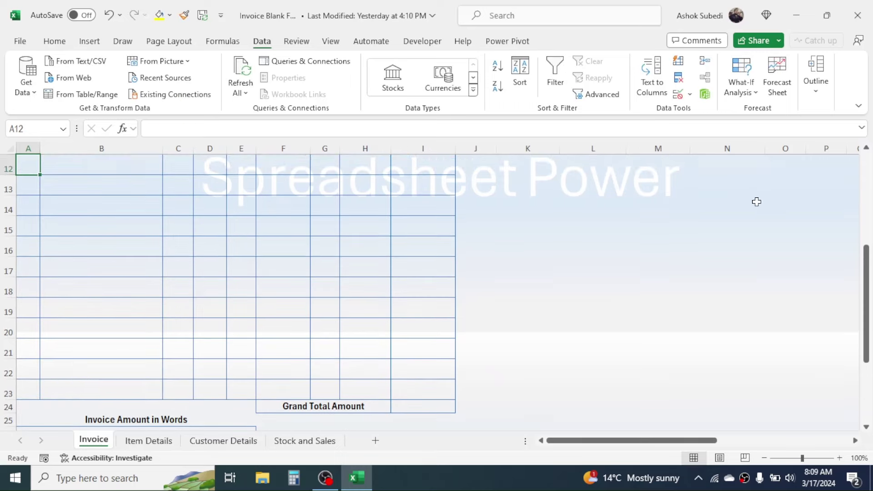
Step: Create a data validation rule that allows a List for the Item Description cells B11:B23
left_click_drag(869, 274, 869, 167)
left_click(139, 343)
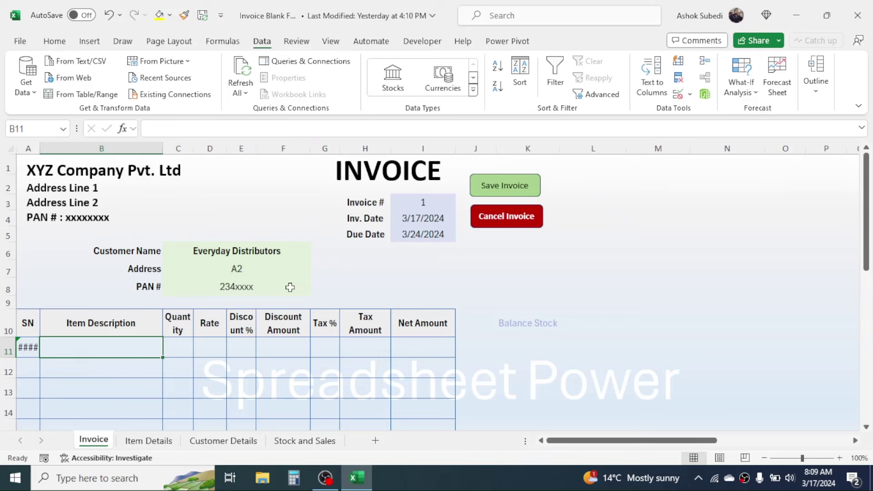
left_click(658, 184)
left_click(105, 349)
left_click_drag(868, 191, 867, 211)
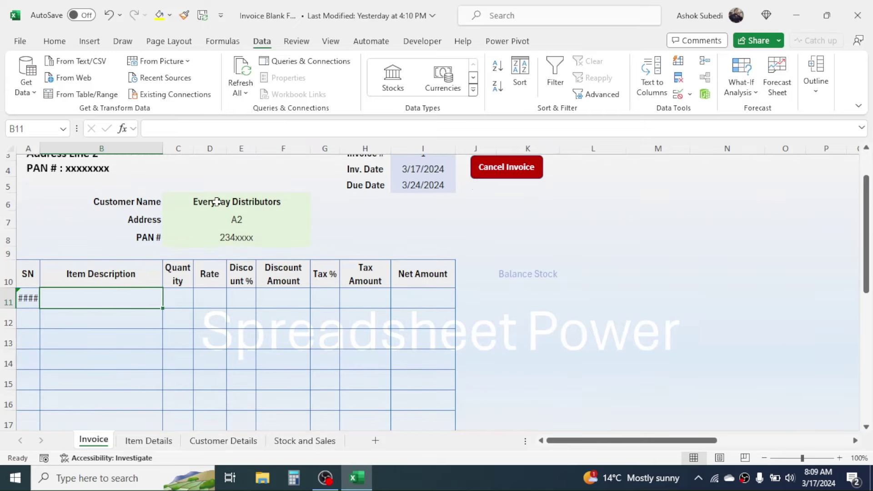
mouse_move(91, 296)
left_mouse_down()
mouse_move(91, 409)
mouse_move(88, 292)
left_mouse_up()
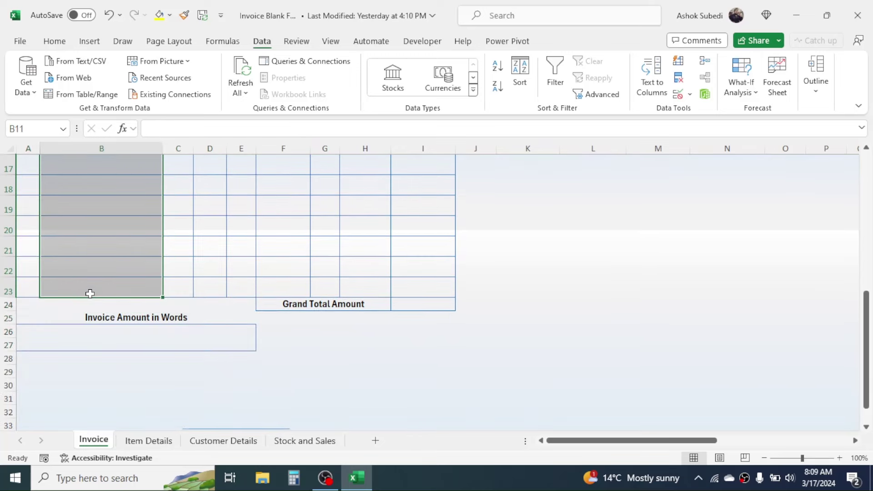
left_click_drag(867, 306, 867, 221)
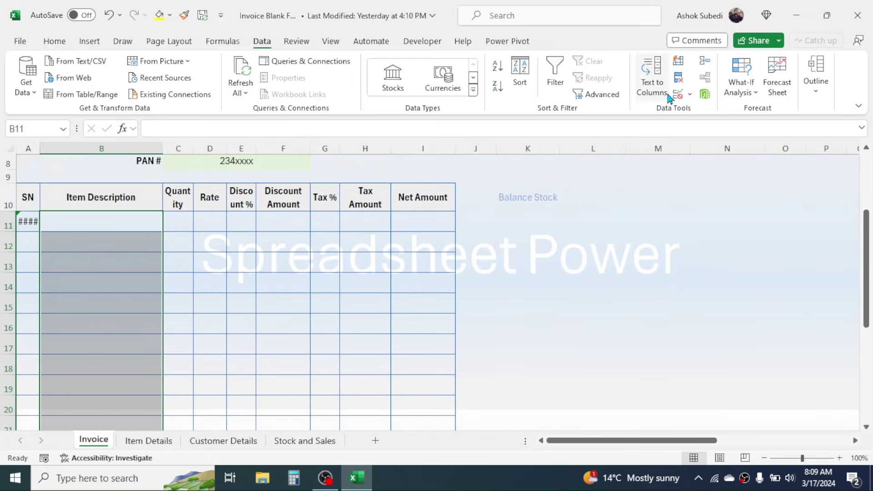
left_click(690, 94)
left_click(709, 112)
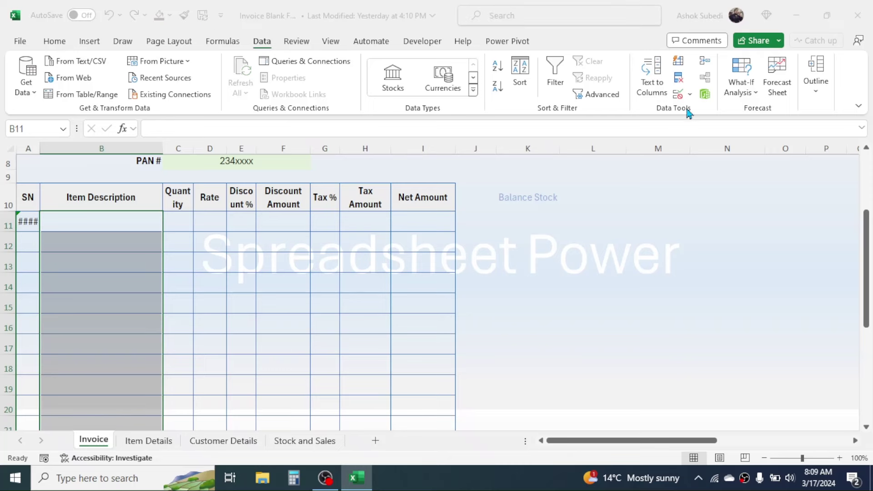
left_click(700, 241)
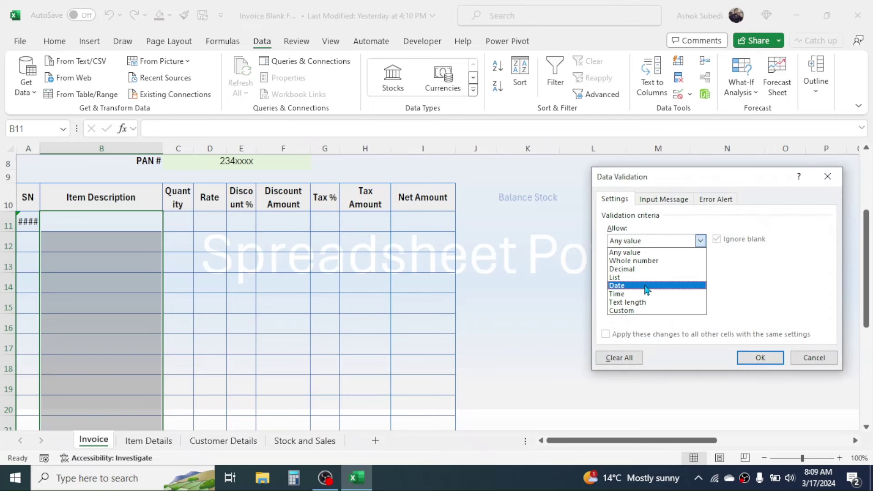
left_click(629, 275)
Step: Set the list source to ='Item Details'!$B$4:$B$17 and apply the validation rule
left_click(629, 293)
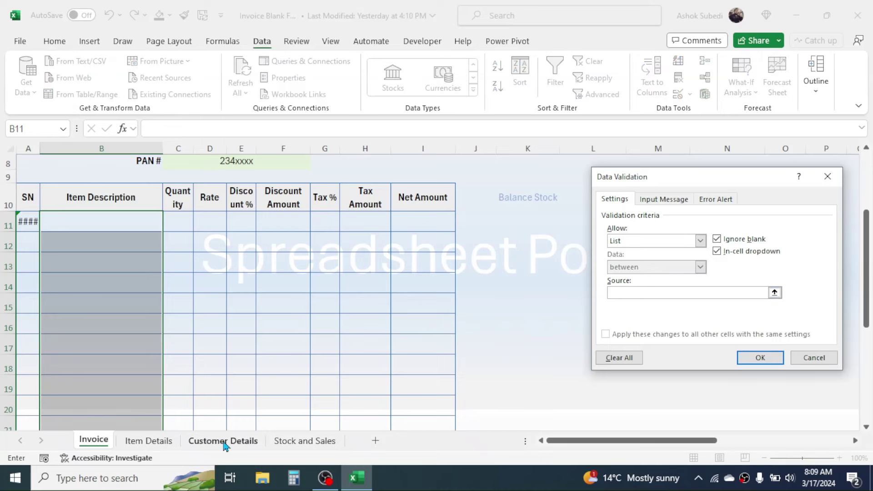
left_click(167, 442)
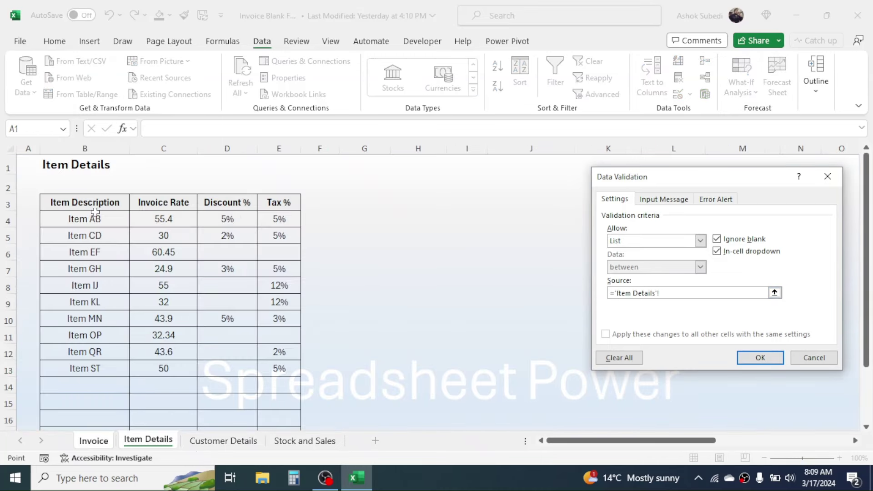
left_click_drag(89, 214, 72, 390)
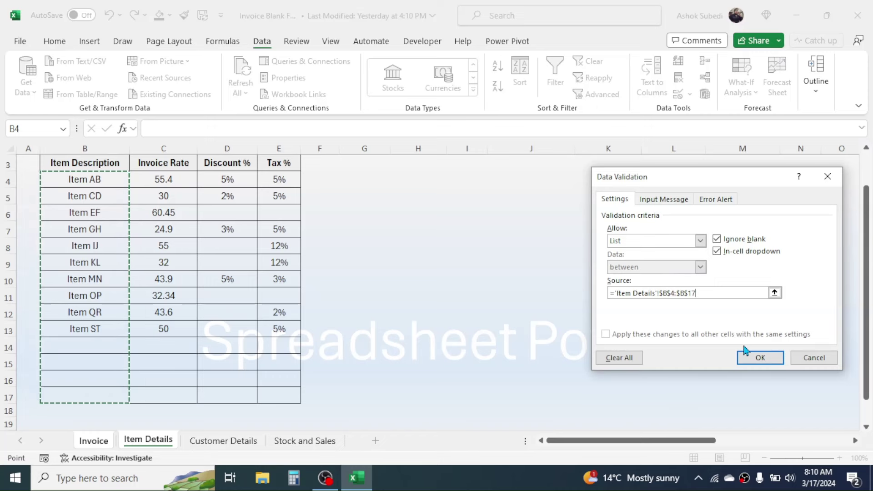
left_click(749, 359)
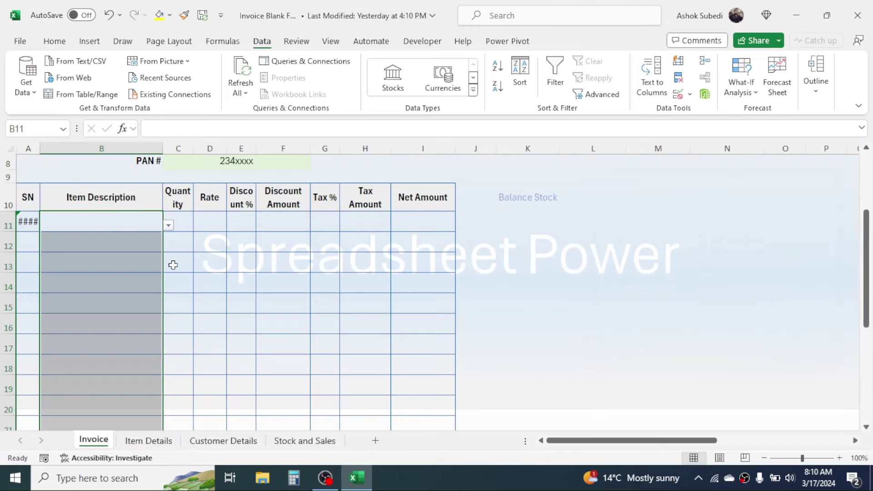
Step: Choose Item AB in B11 and Item EF in both B12 and B13 from the Item Description lists
left_click(105, 222)
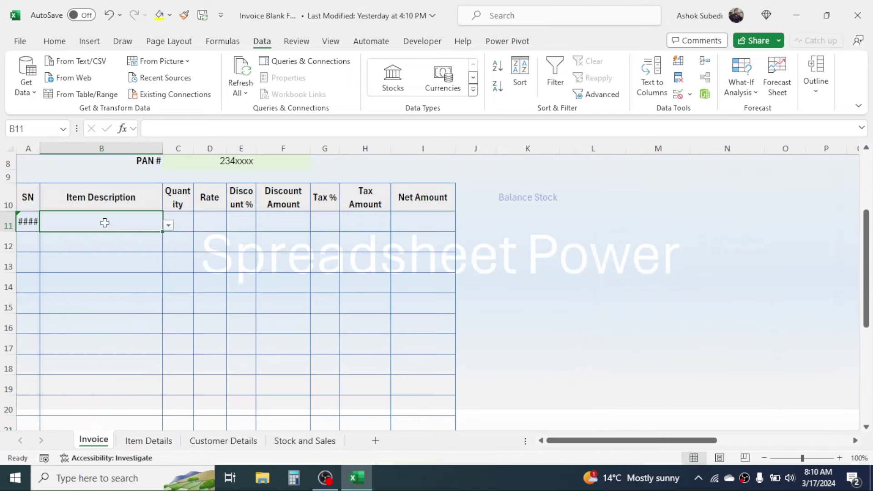
left_click(168, 225)
left_click(63, 239)
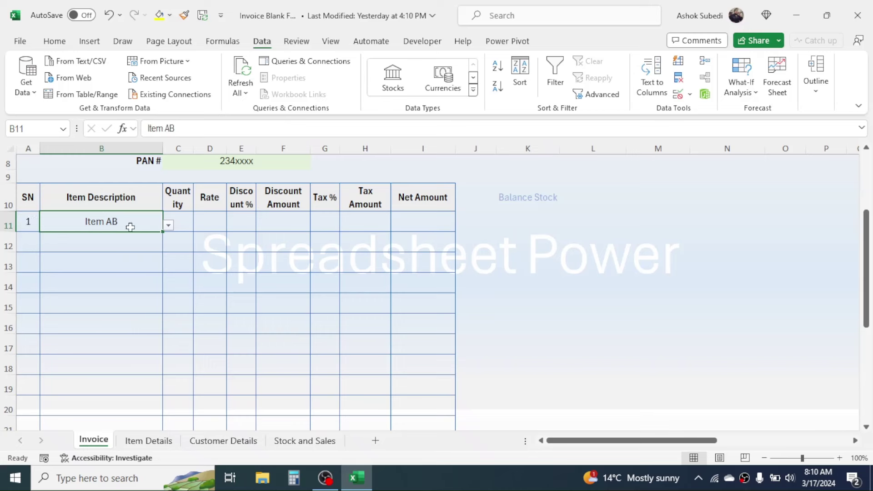
left_click(106, 240)
left_click(168, 246)
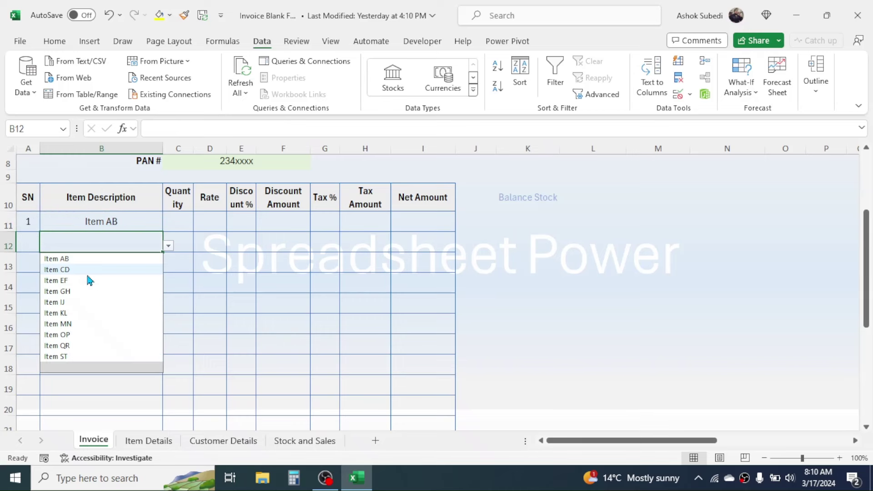
left_click(72, 278)
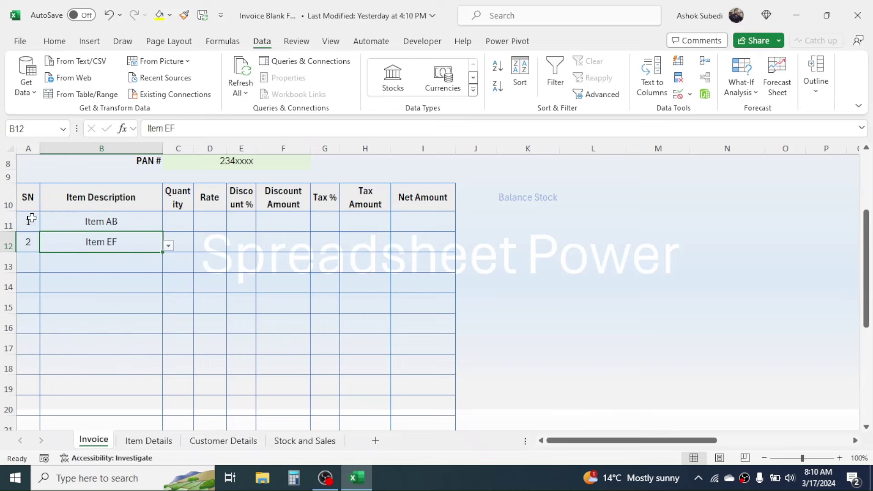
left_click(116, 257)
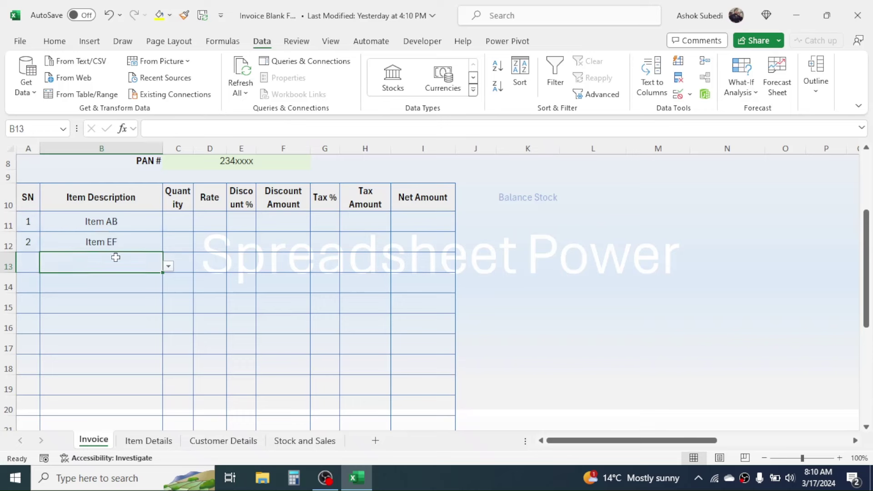
left_click(166, 267)
left_click(66, 303)
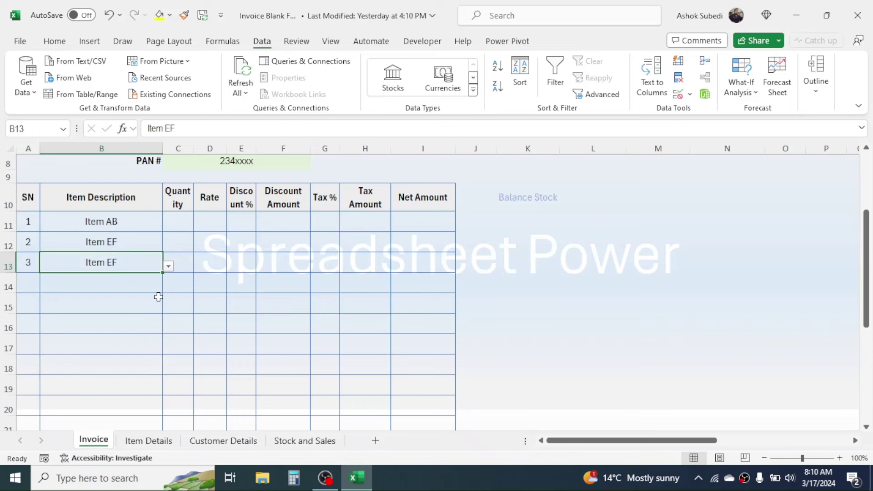
left_click(224, 304)
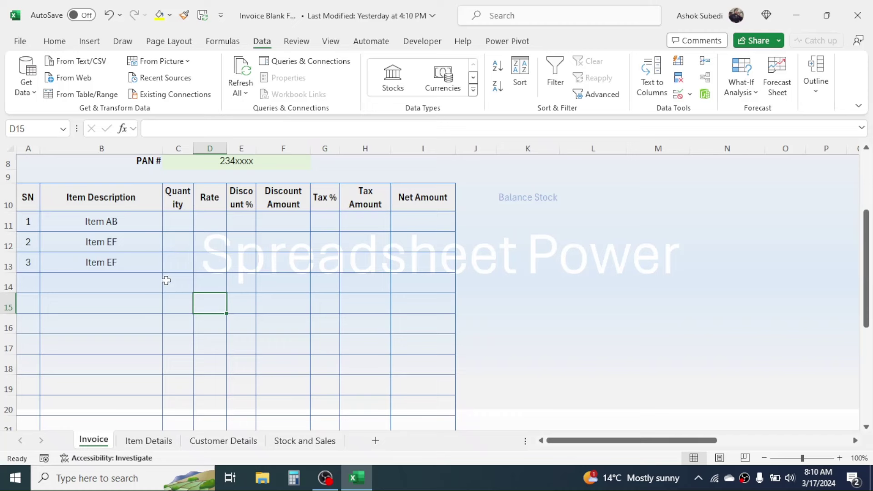
Step: Enter =VLOOKUP(B11,'Item Details'!B3:E17,2,FALSE) in the first Rate cell D11 to look up the item's invoice rate
left_click(214, 228)
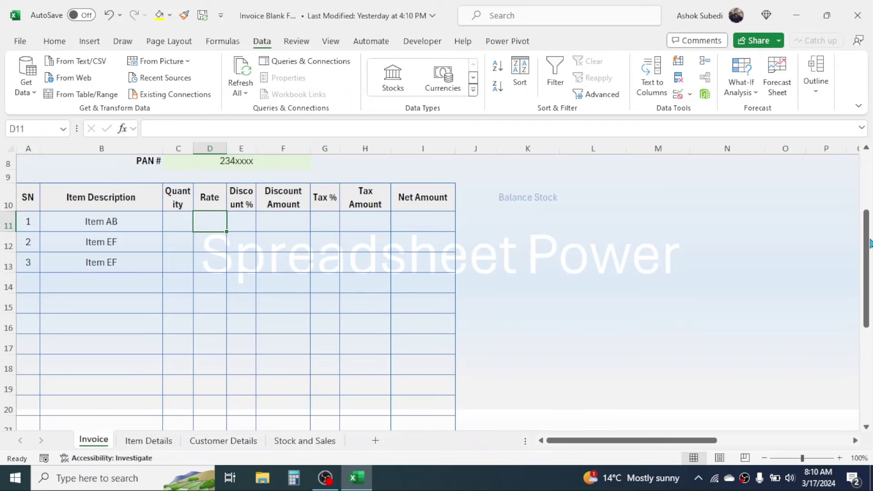
left_click_drag(869, 243, 869, 210)
type("=")
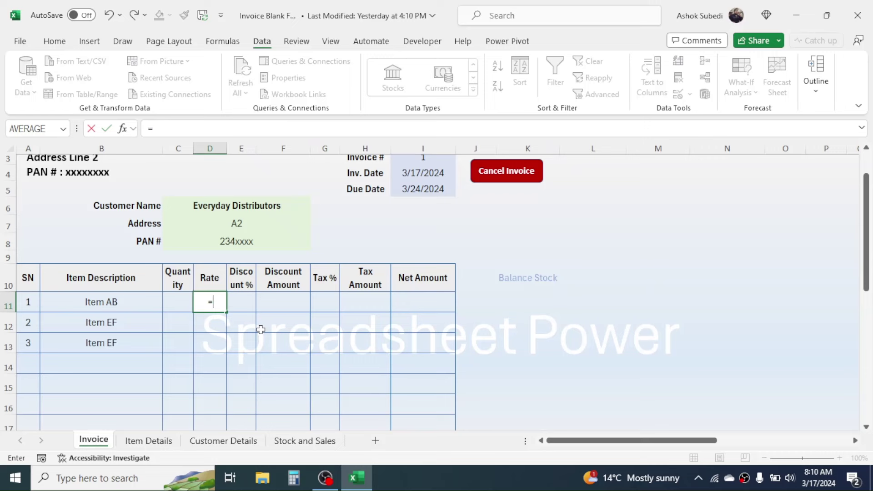
type("VLOOKU")
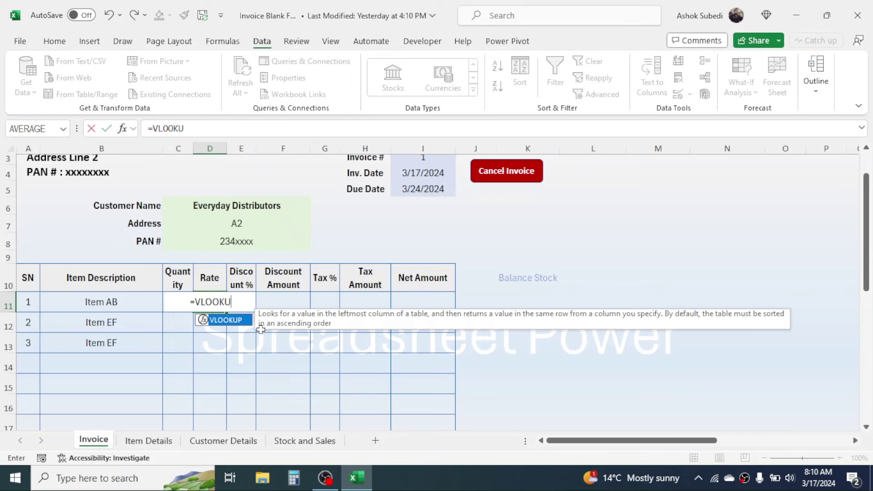
type("P(")
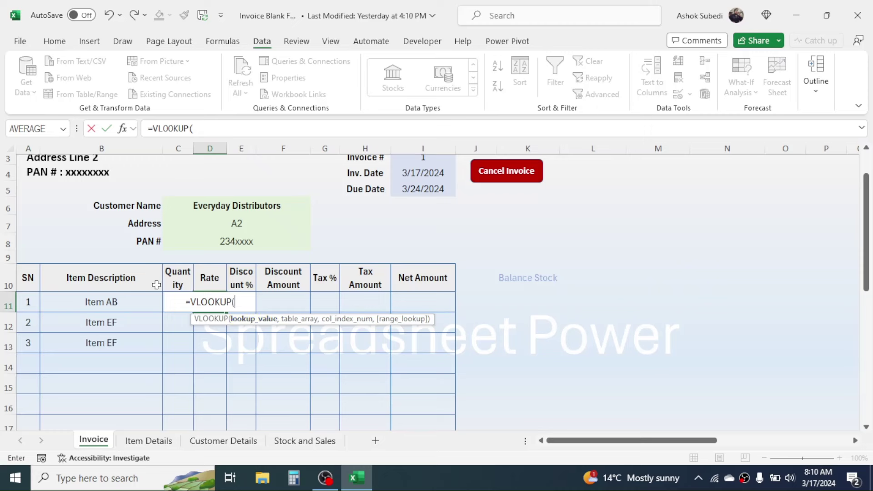
left_click(117, 298)
type(",")
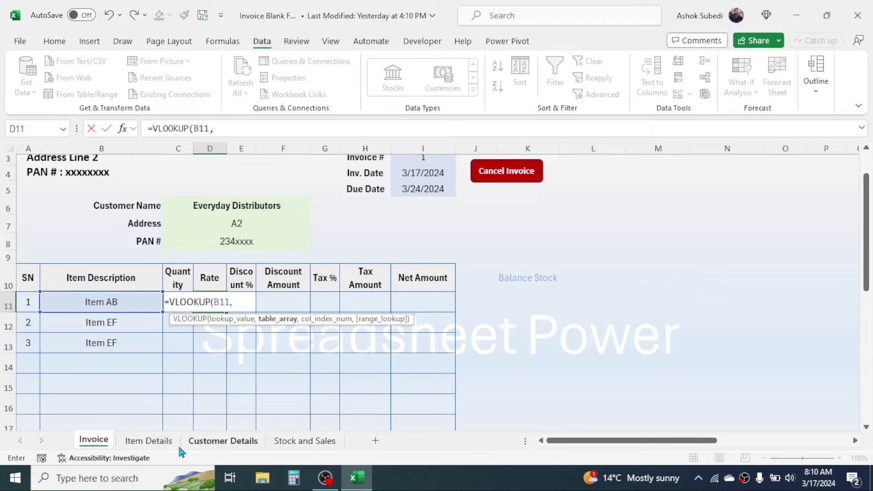
left_click(158, 447)
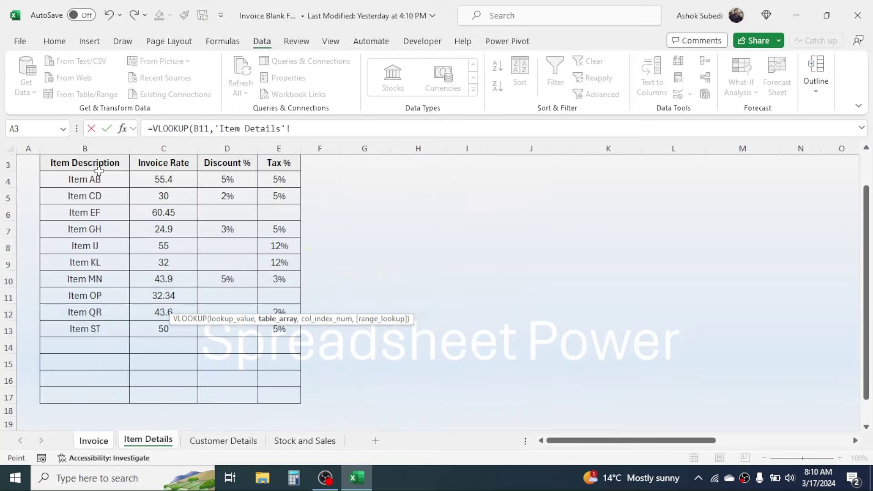
left_click_drag(865, 228, 865, 204)
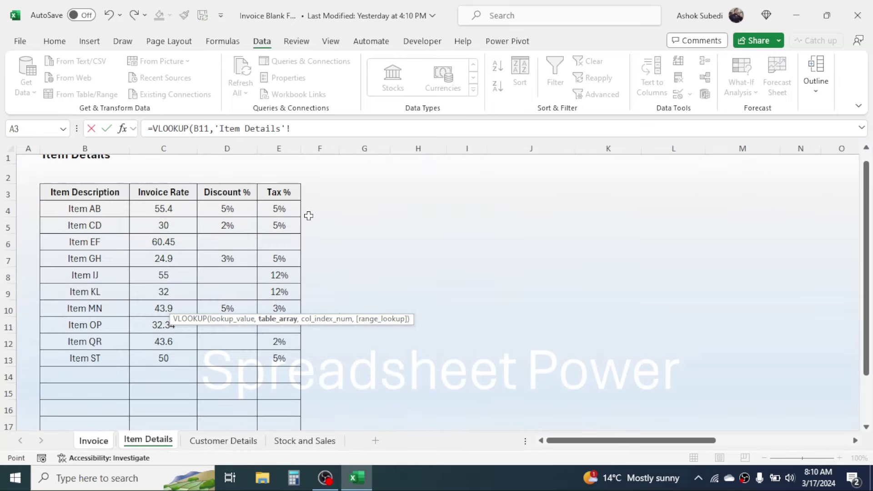
left_click_drag(72, 192, 263, 342)
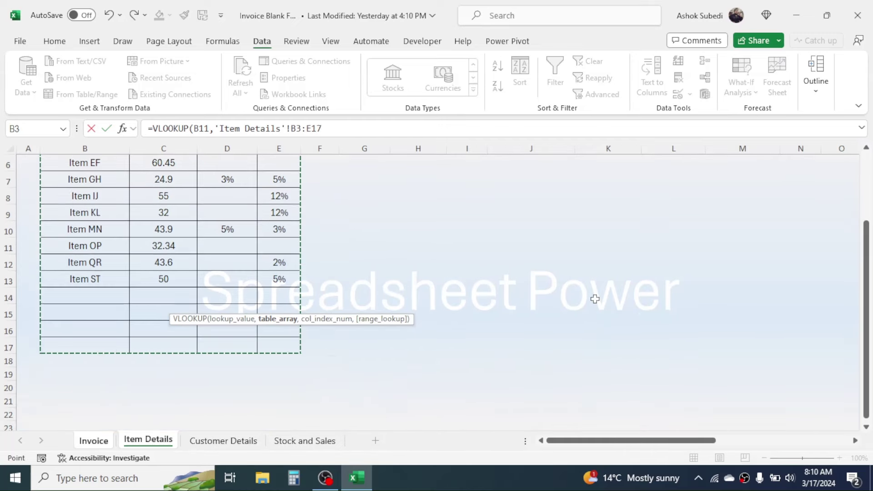
type(",")
left_click_drag(871, 245, 871, 202)
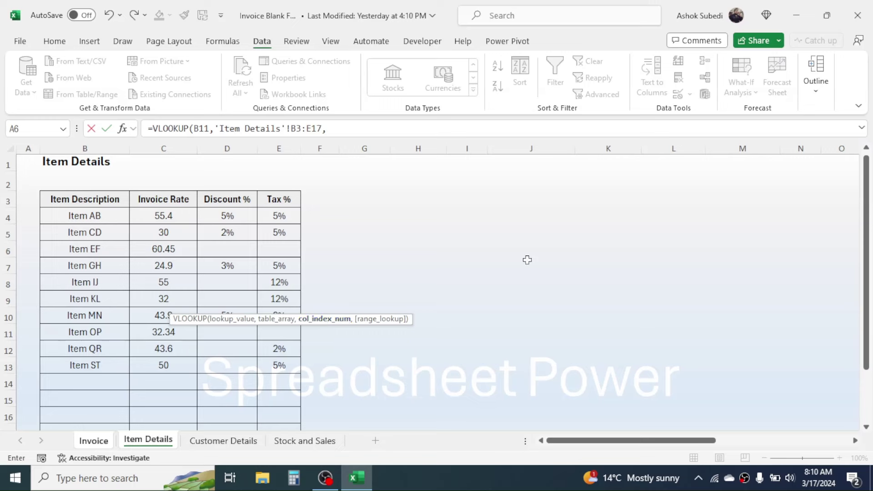
type(",")
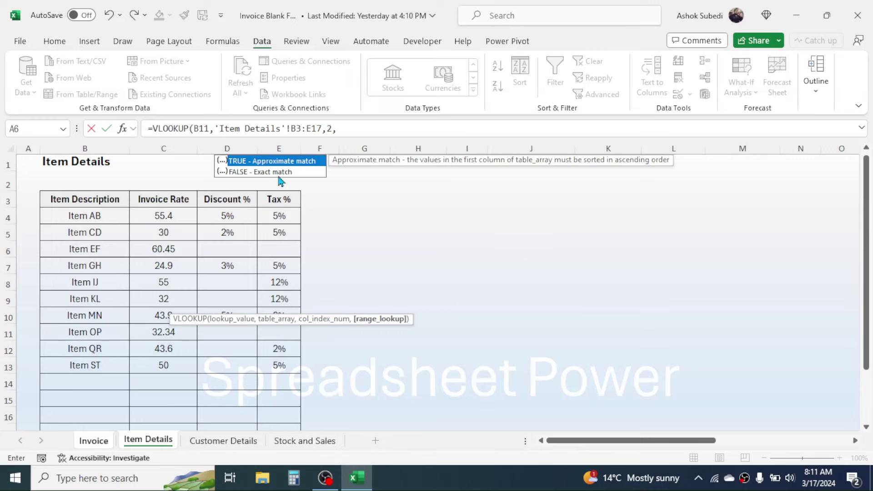
double_click(273, 173)
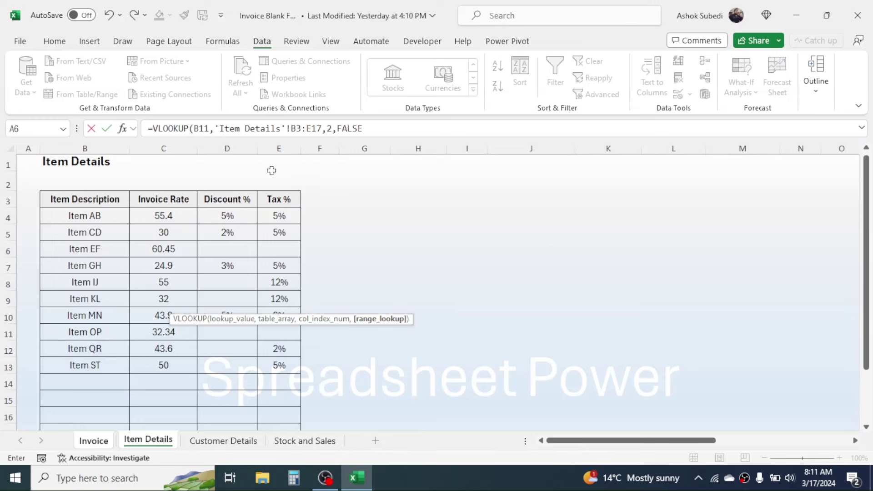
type(")")
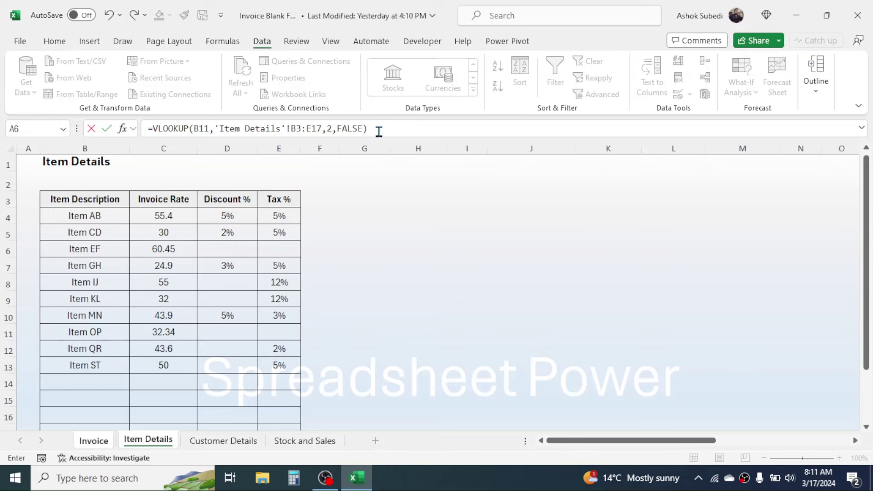
key("Return")
left_click(210, 298)
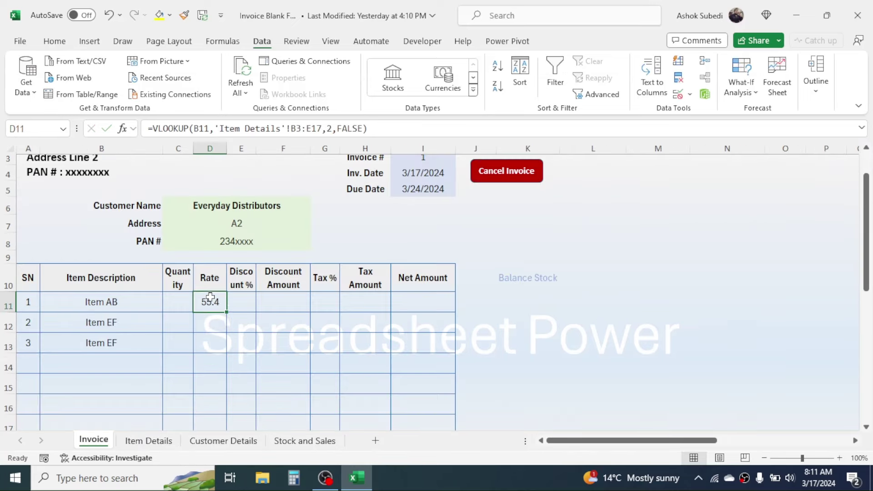
Step: Test the Rate formula by clearing the item in B11 and choosing Item AB again
left_click(109, 300)
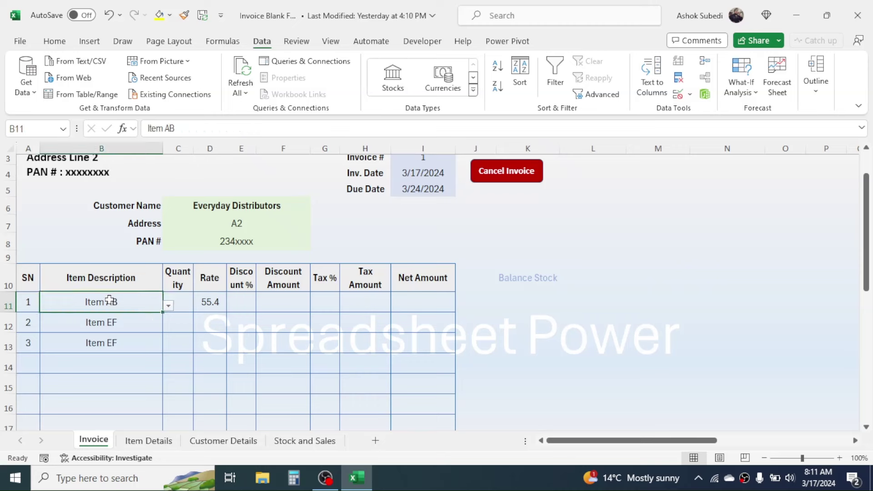
key("Delete")
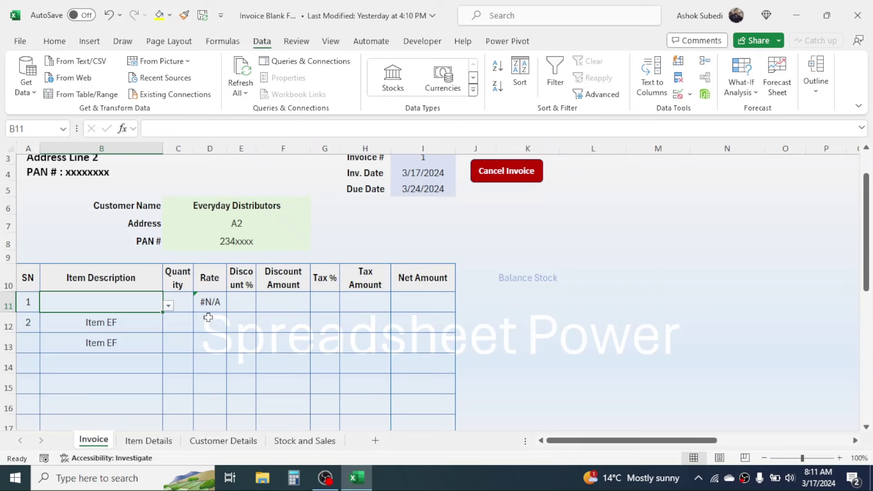
left_click(169, 306)
left_click(75, 324)
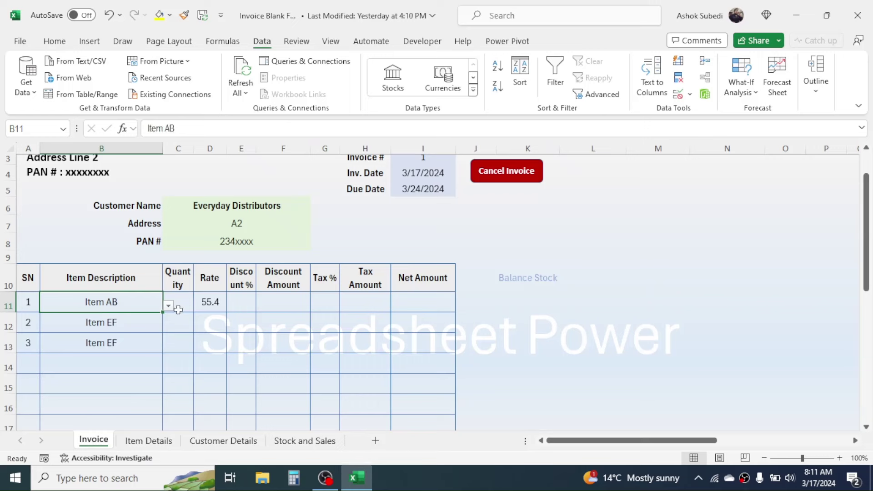
Step: Wrap the Rate formula in D11 in a blank check: =IF(B11="","",VLOOKUP(B11,'Item Details'!B3:E17,2,FALSE))
left_click(209, 302)
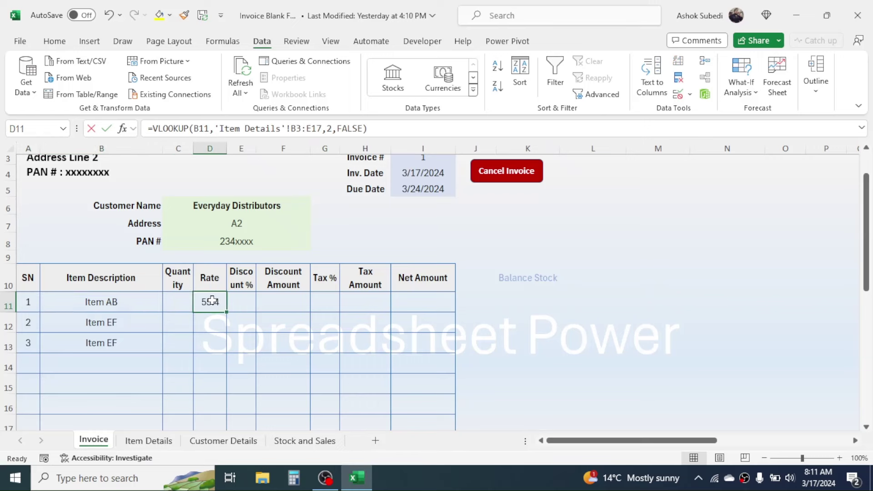
double_click(212, 301)
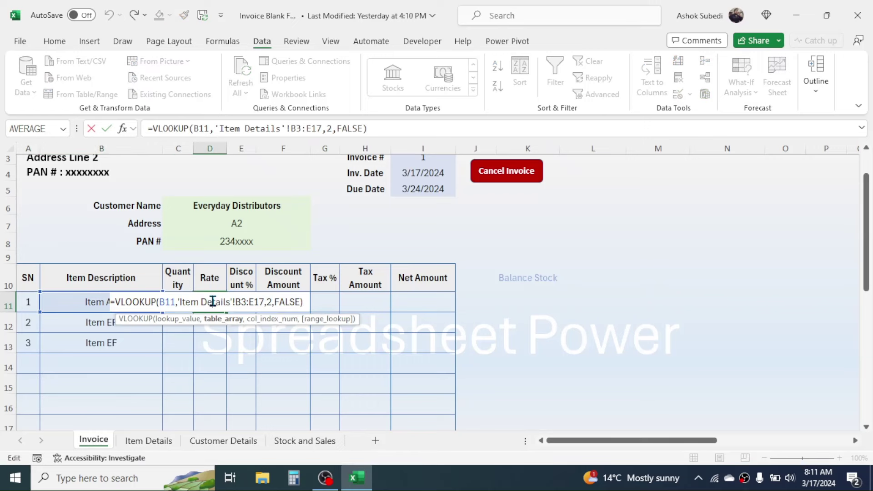
left_click(155, 130)
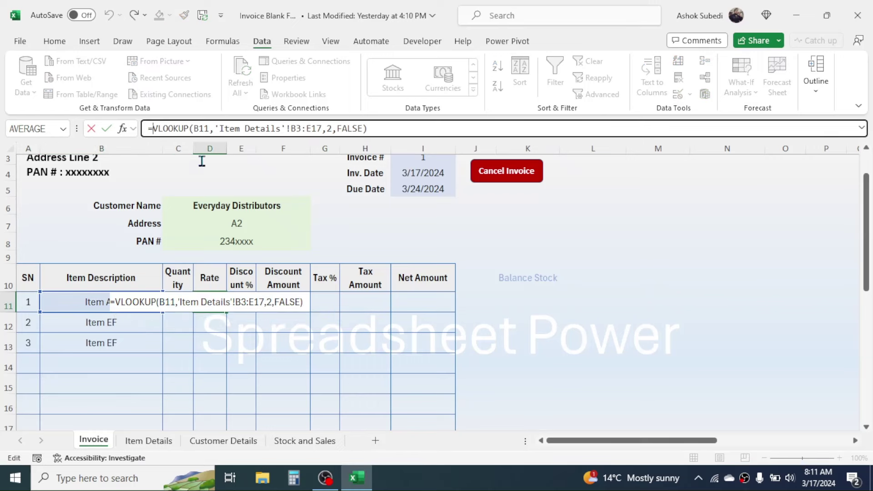
left_click(119, 306)
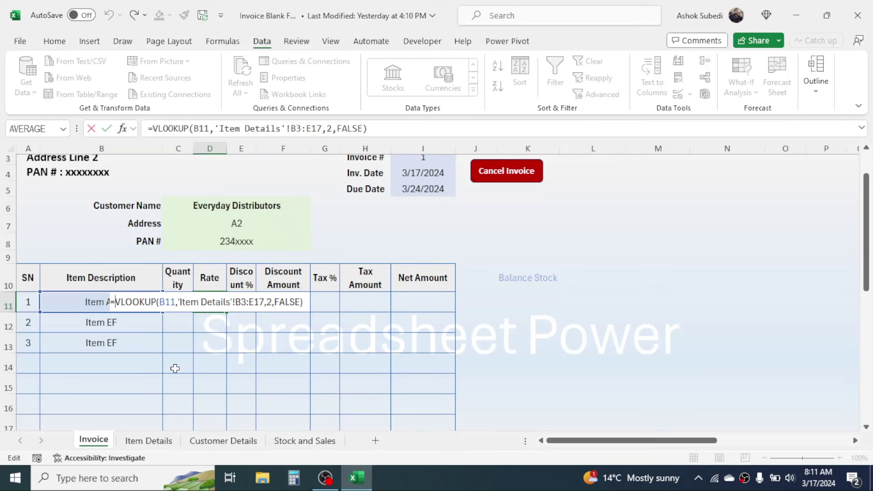
type("IF")
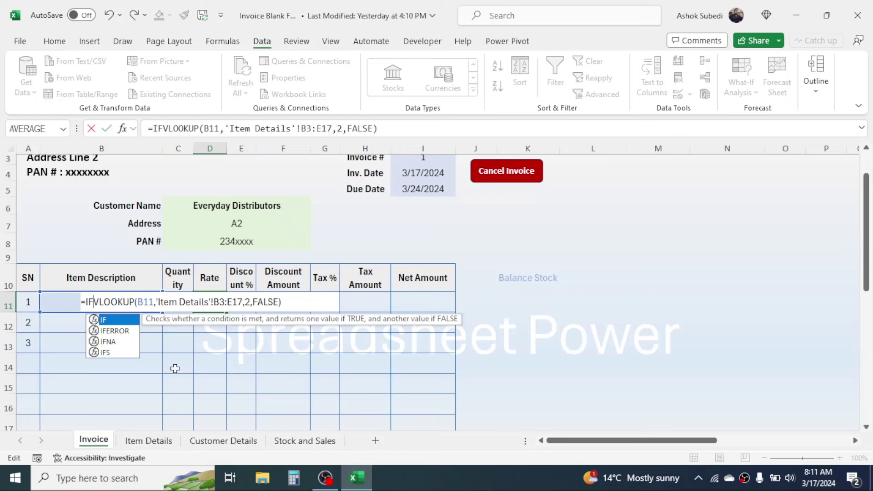
type("(")
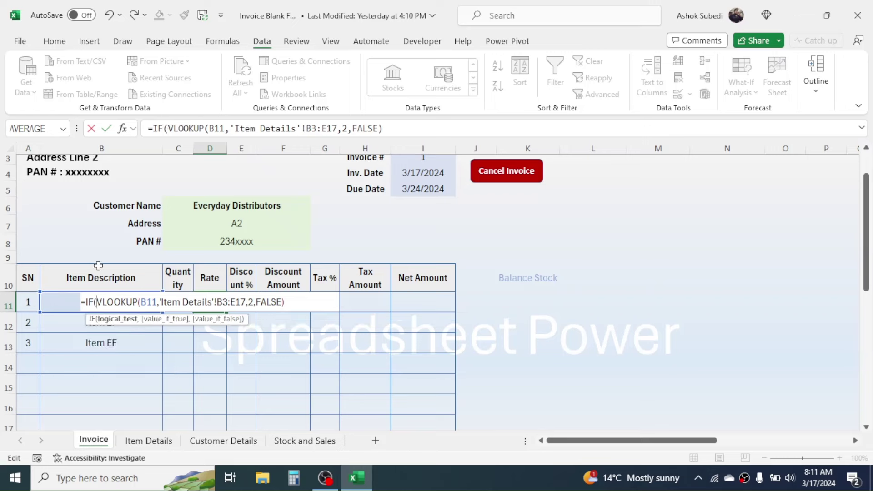
left_click(60, 298)
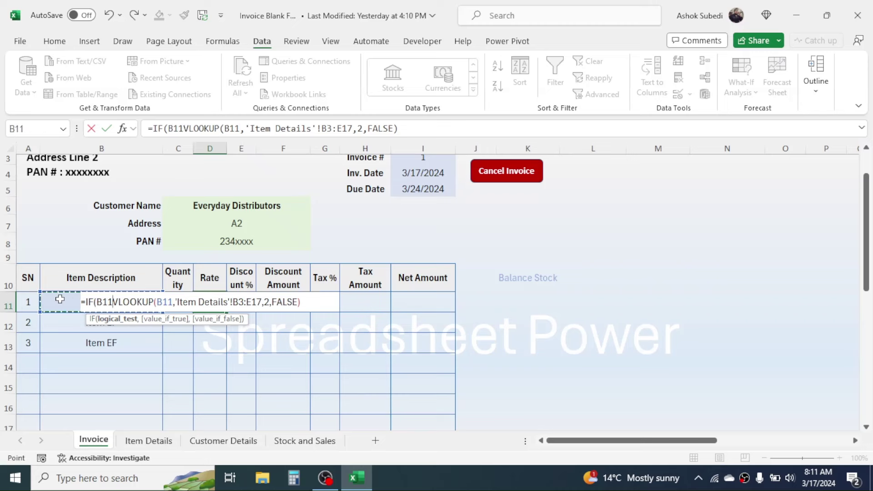
type("=")
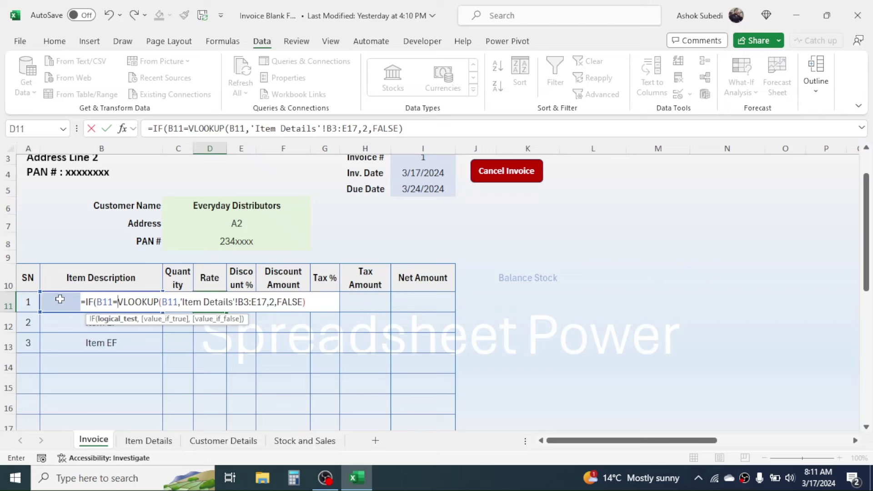
type("\"")
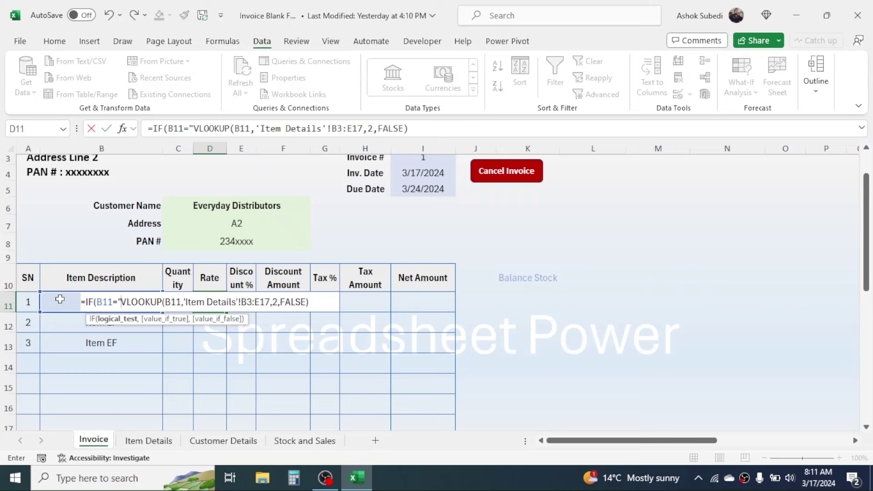
type("\"")
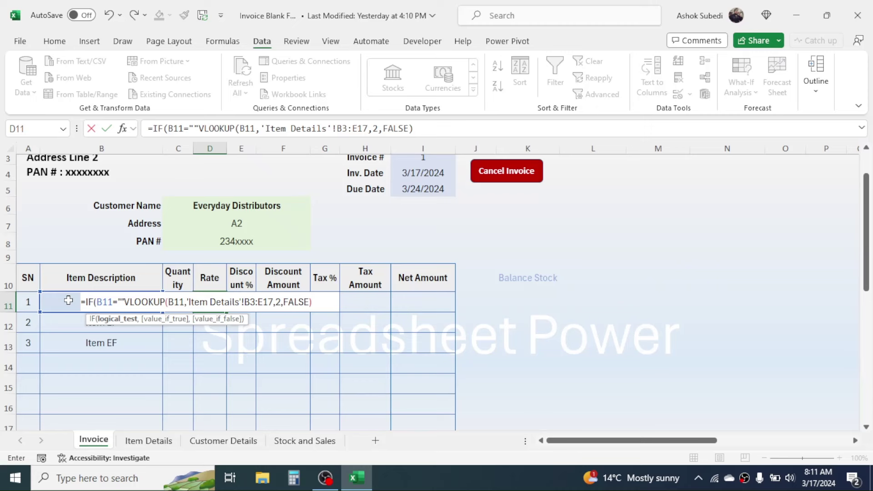
type(",")
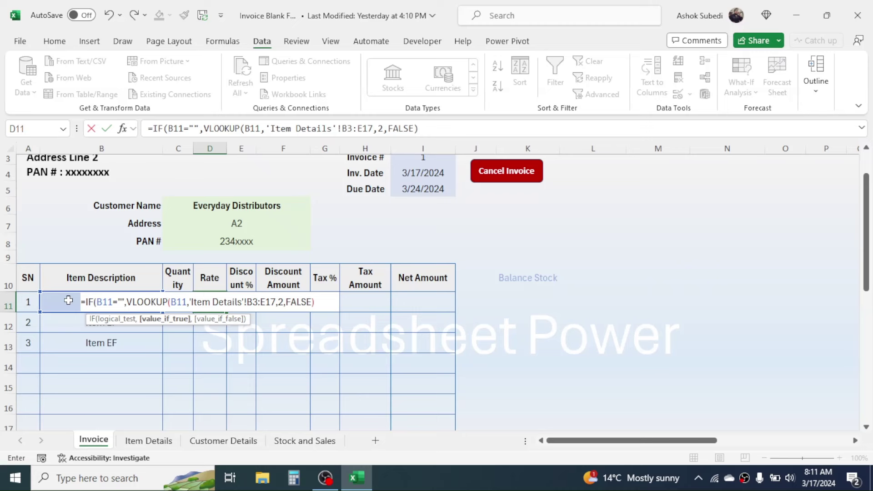
type("\"\"")
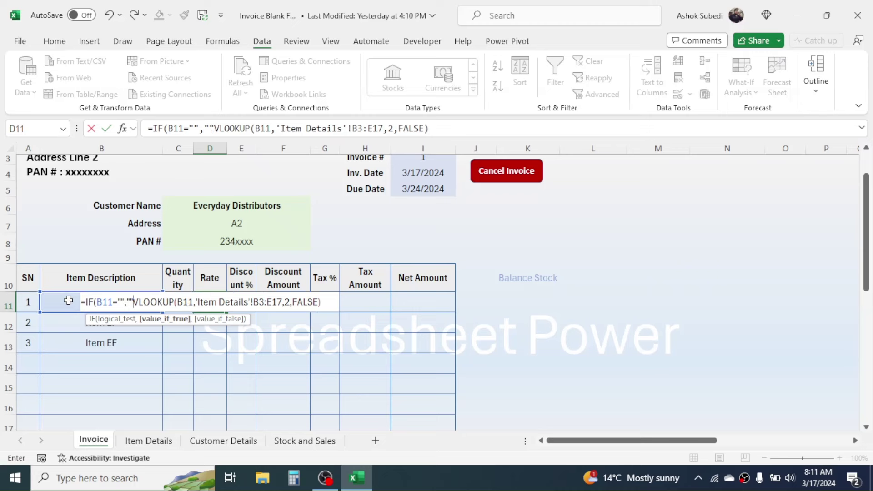
type(",")
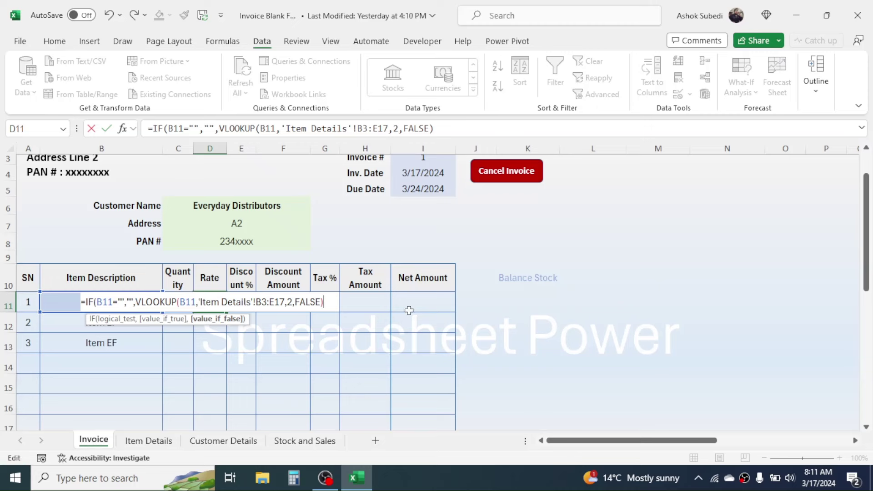
type(")")
key("Return")
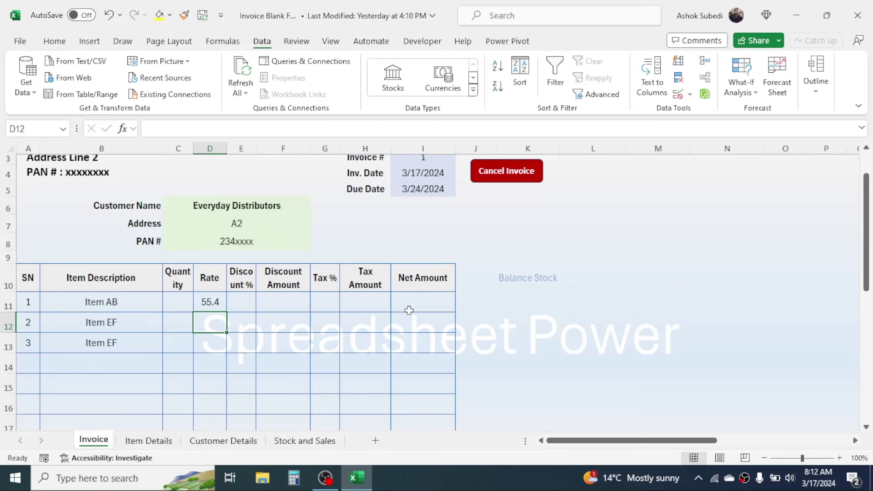
Step: Check the Rate formula's blank handling by clearing the item in B11 and selecting Item AB again
left_click(113, 303)
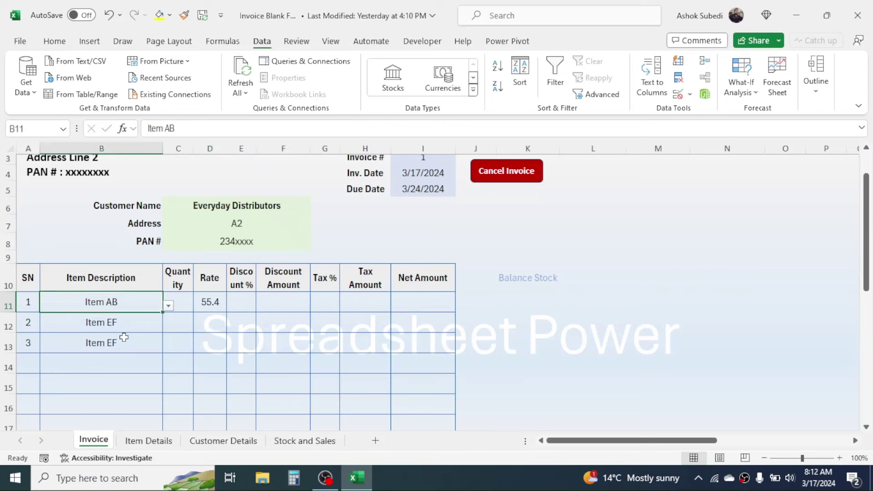
key("Delete")
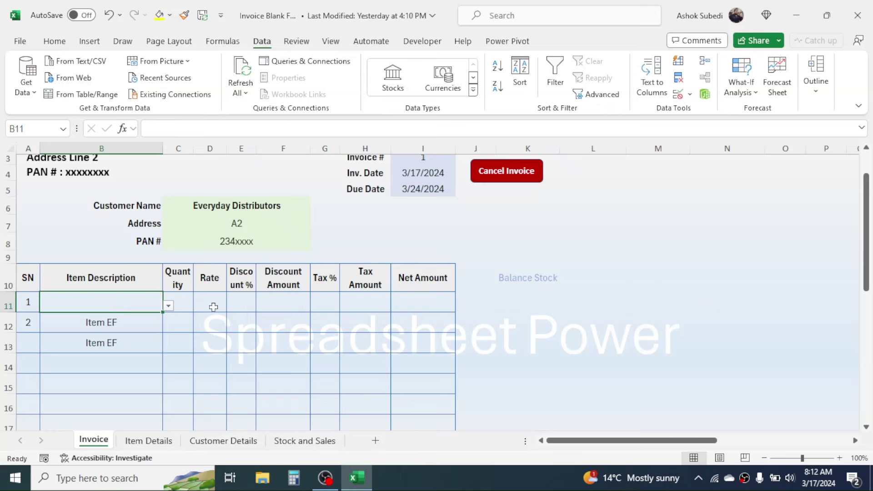
left_click(169, 306)
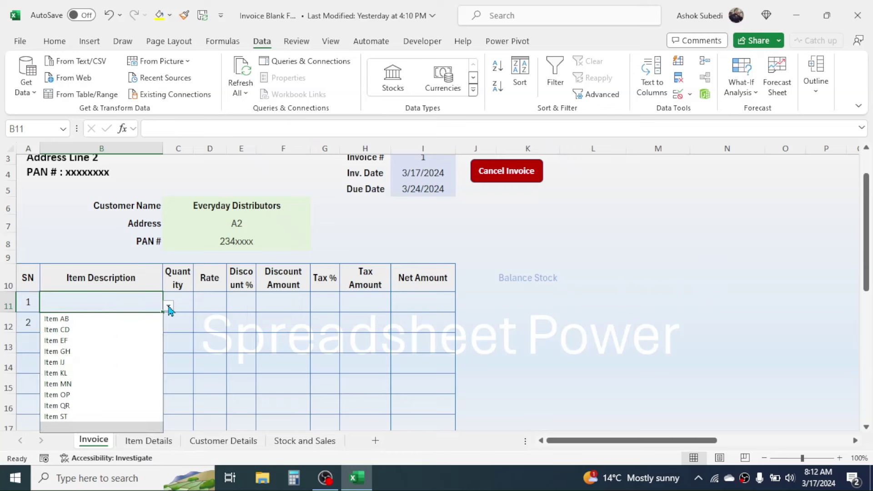
left_click(64, 319)
Step: Fill the Rate formula from D11 down through D23 to cover all invoice item rows
left_click(207, 300)
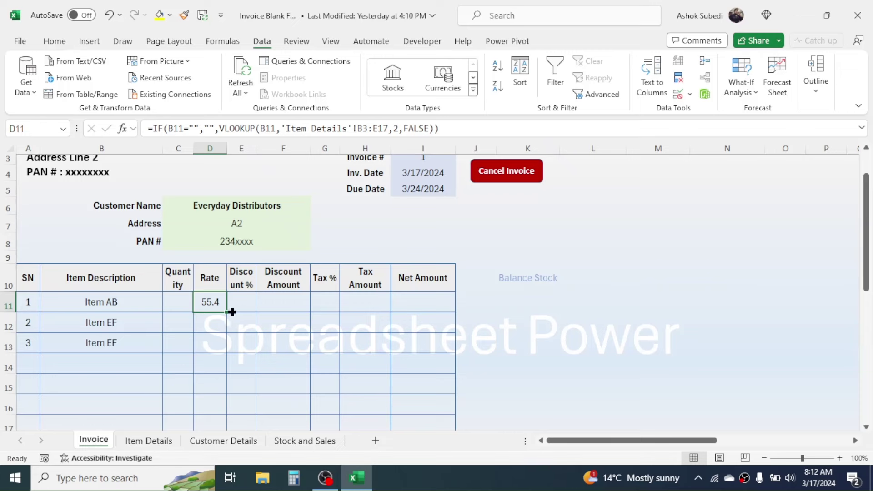
mouse_move(227, 314)
left_mouse_down()
mouse_move(220, 441)
mouse_move(214, 314)
left_mouse_up()
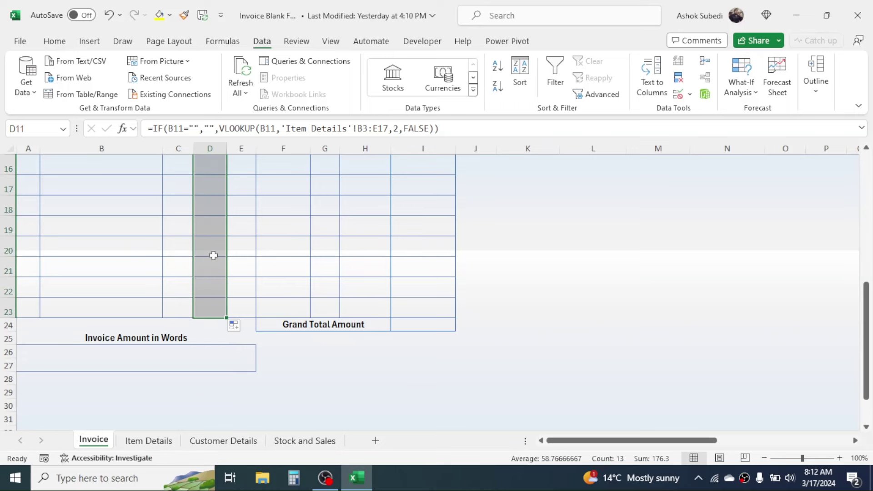
scroll(318, 324, "up", 4)
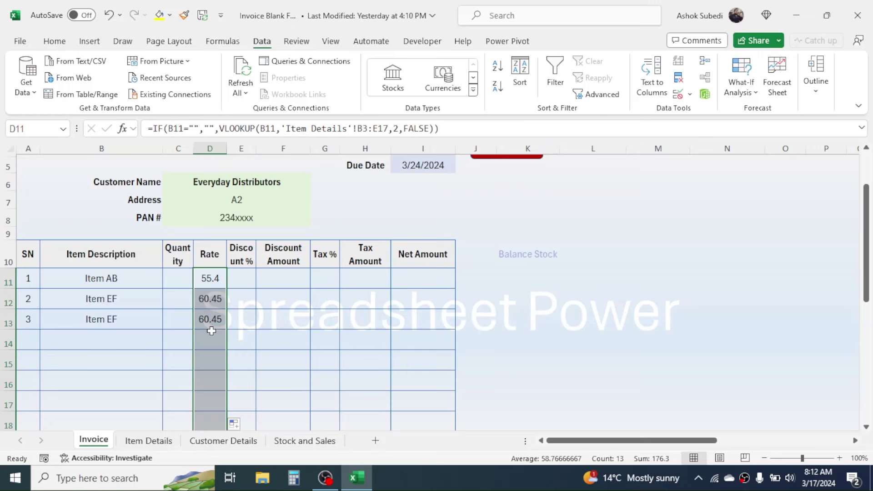
left_click(210, 279)
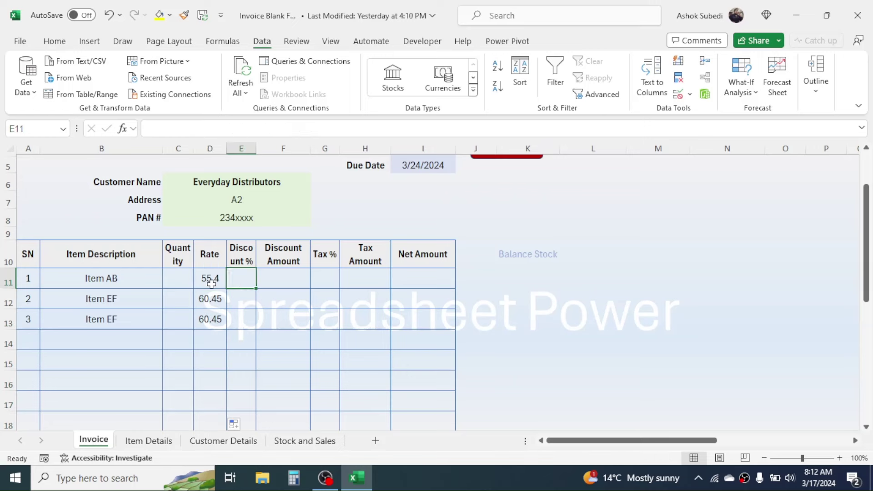
Step: Enter =IF(B11="","",VLOOKUP(B11,'Item Details'!B3:E17,3,FALSE)) in E11 and fill it down the Discount % column
left_click(237, 276)
type("=IF(")
left_click(95, 280)
type("=\"")
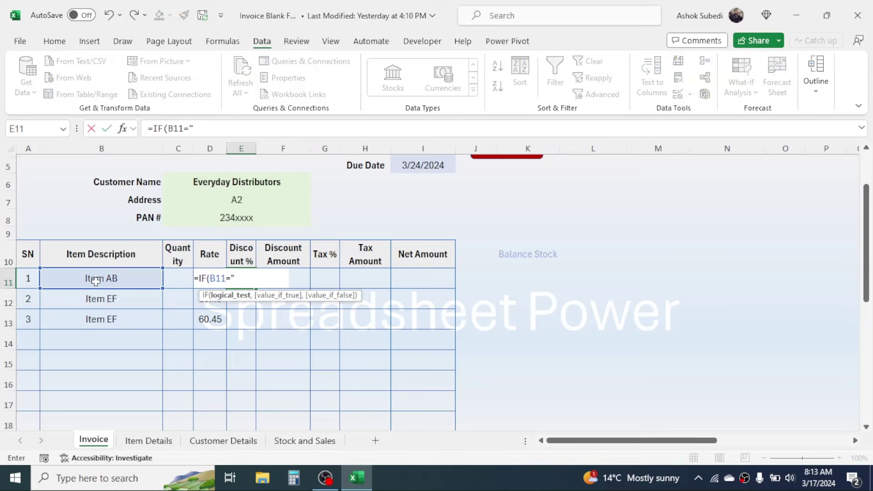
type("\",\"\",VLOOKUP(")
left_click(93, 278)
type(",")
left_click(148, 441)
left_click_drag(85, 202, 279, 428)
type(",3")
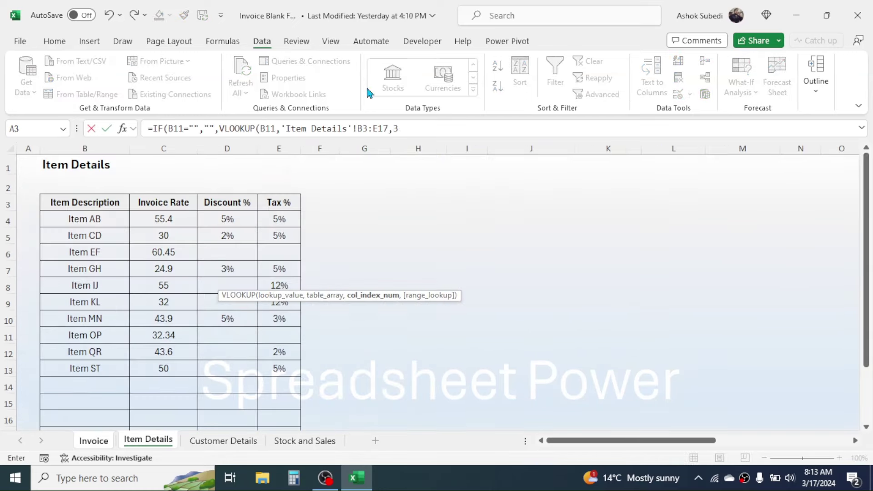
type(",FALSE))")
key("Return")
left_click_drag(255, 358, 242, 412)
Step: Enter =IF(B11="","",C11*D11*E11) in F11 to calculate the discount amount and fill it down through F23
left_click(277, 346)
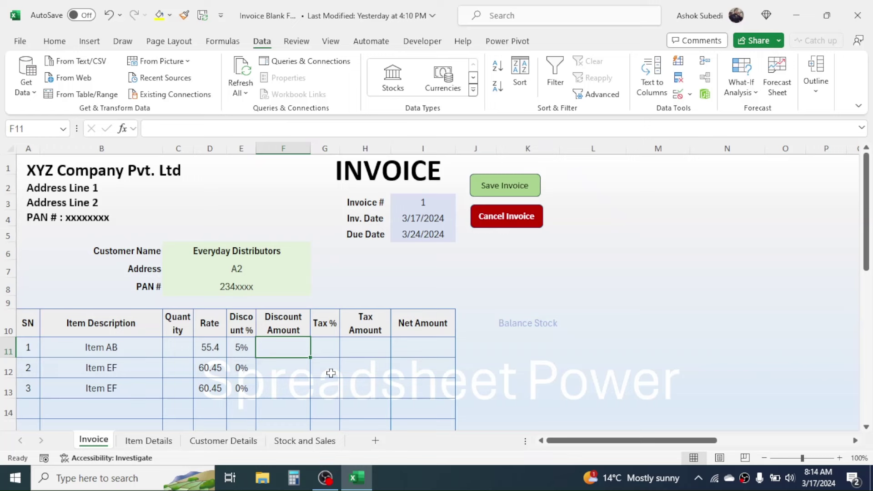
type("=IF(")
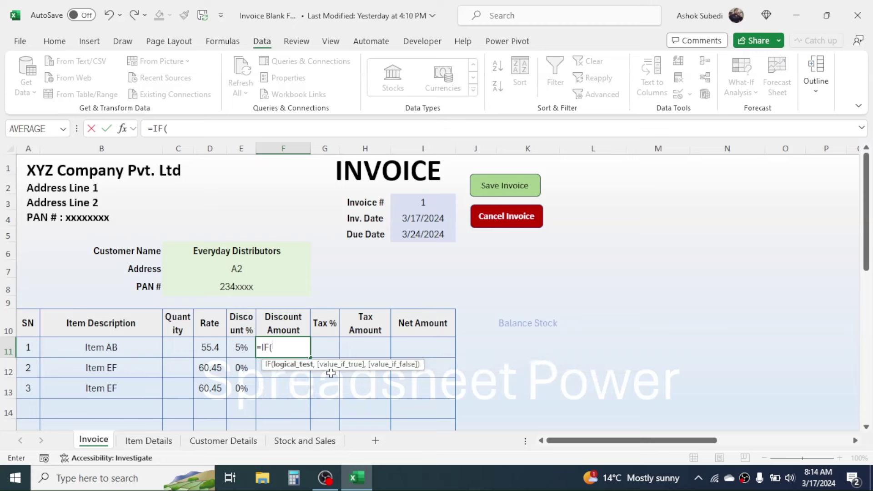
left_click(100, 347)
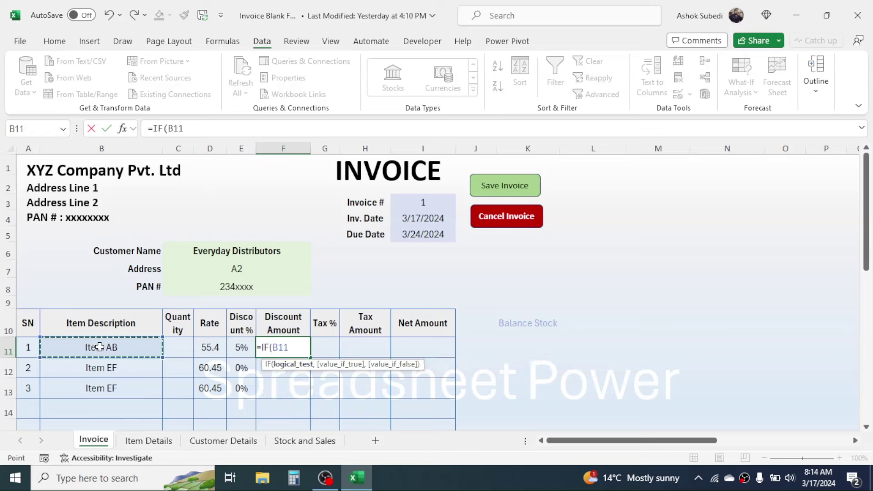
type("=")
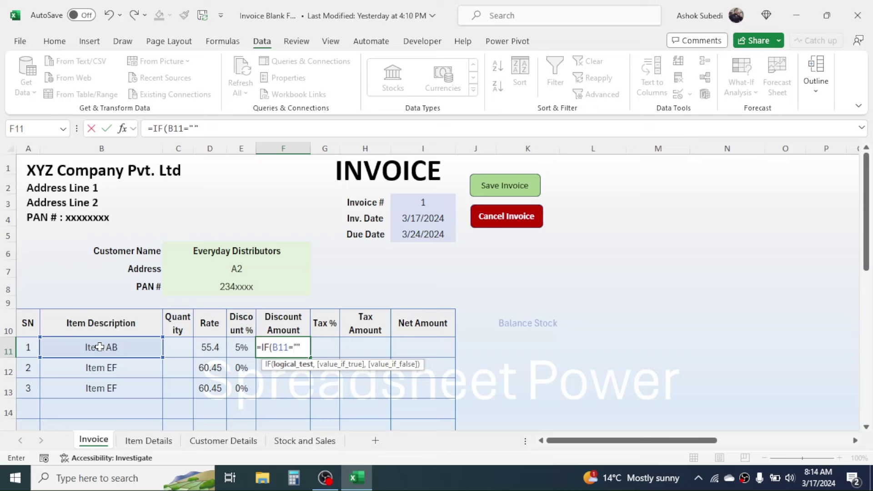
type("\"\",\"\"")
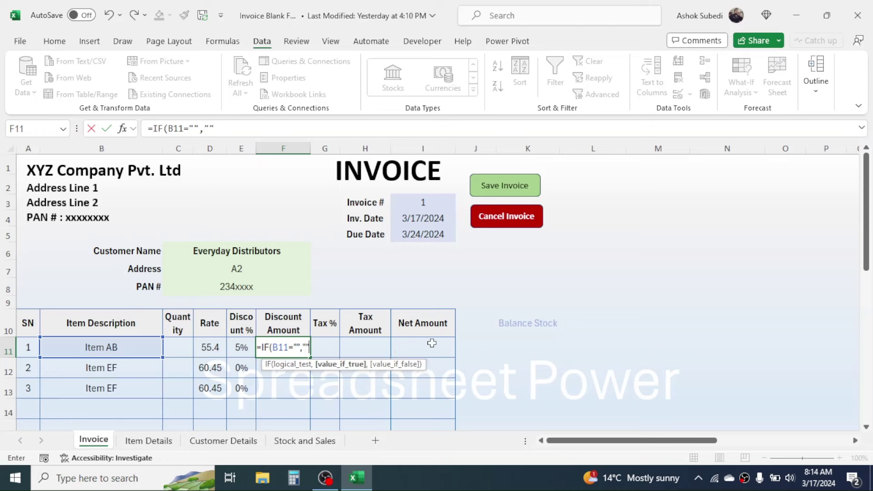
type(",")
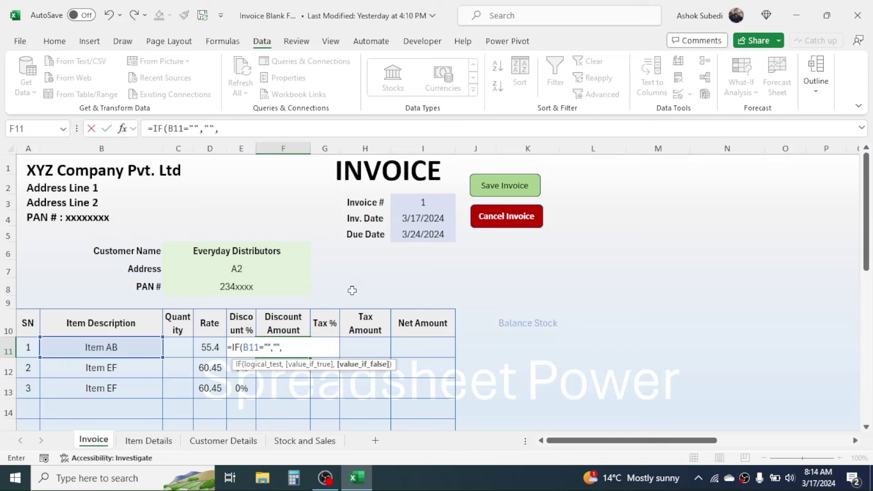
left_click(181, 345)
type("*")
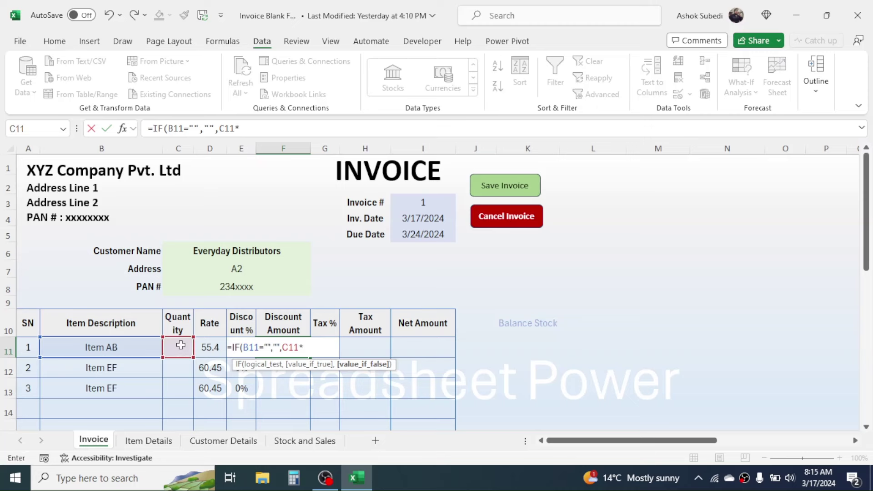
left_click(206, 350)
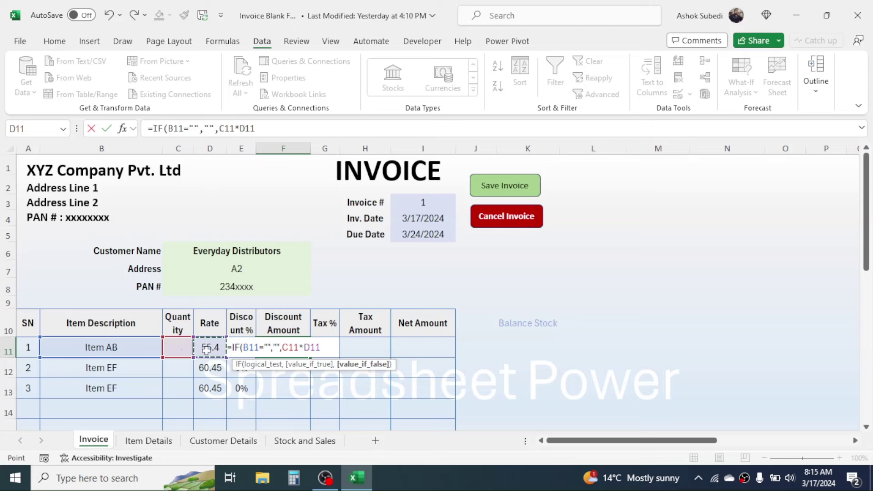
type("*")
type("E11")
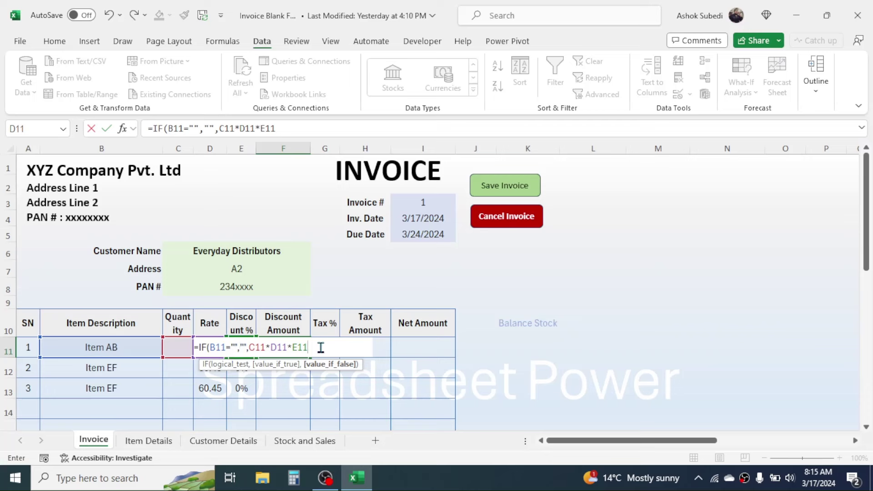
key("Return")
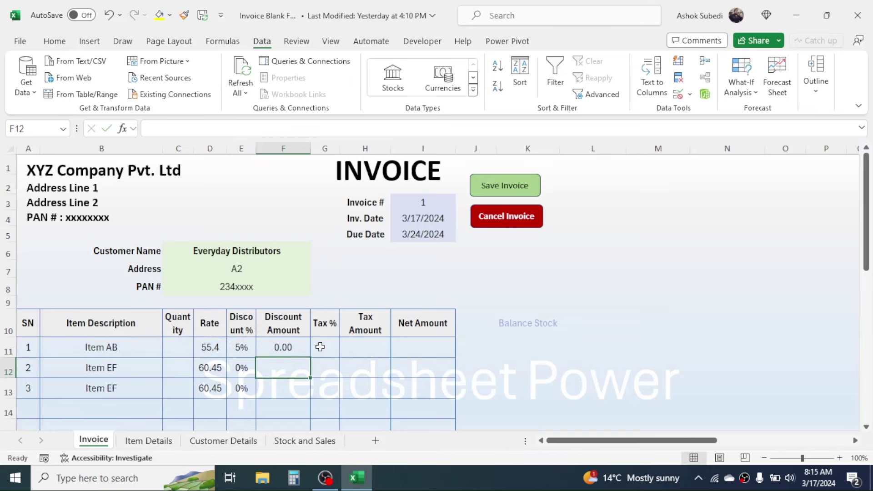
left_click(290, 347)
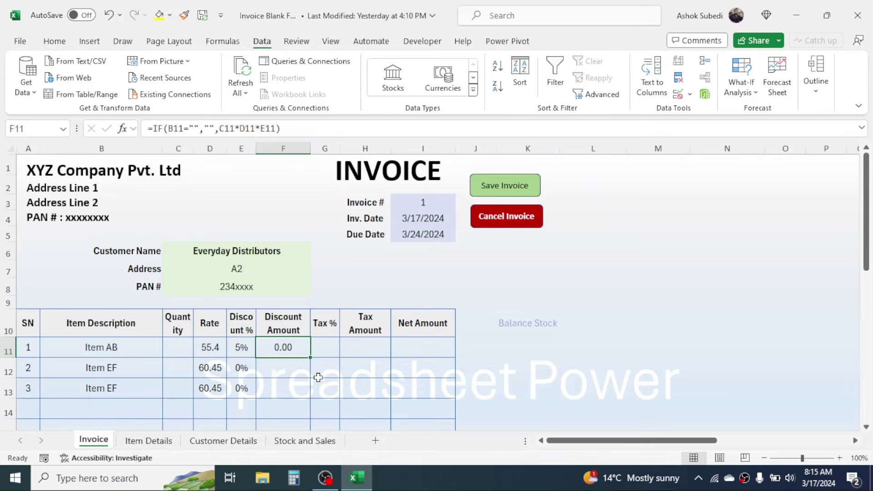
left_click_drag(310, 358, 283, 376)
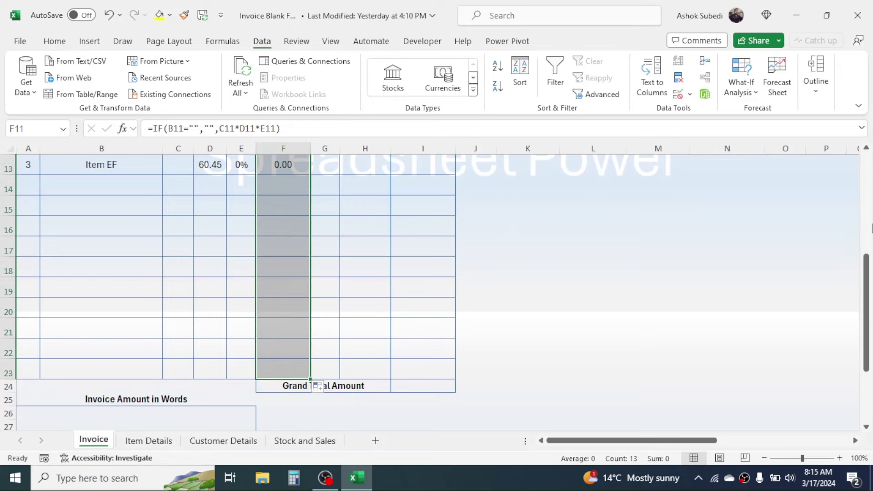
Step: Enter test quantities of 12 in C11 and 14 in C12 to check the Discount Amount calculation
left_click_drag(867, 268, 870, 170)
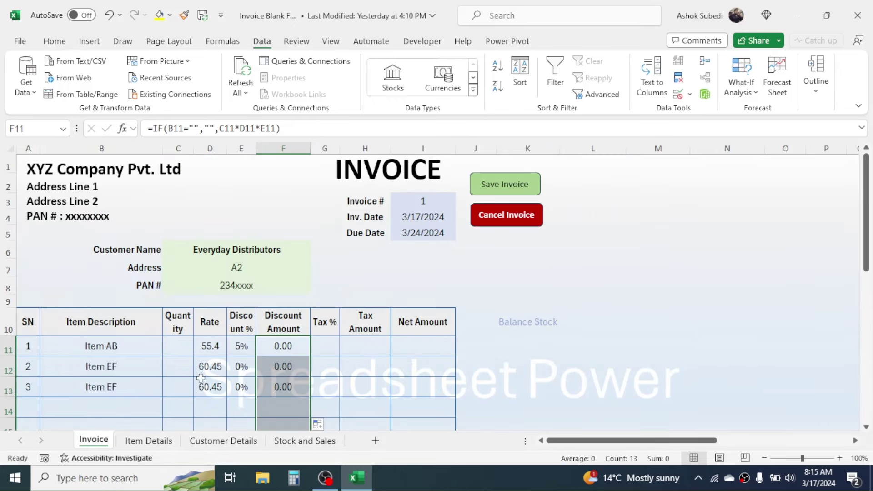
left_click(179, 347)
type("12")
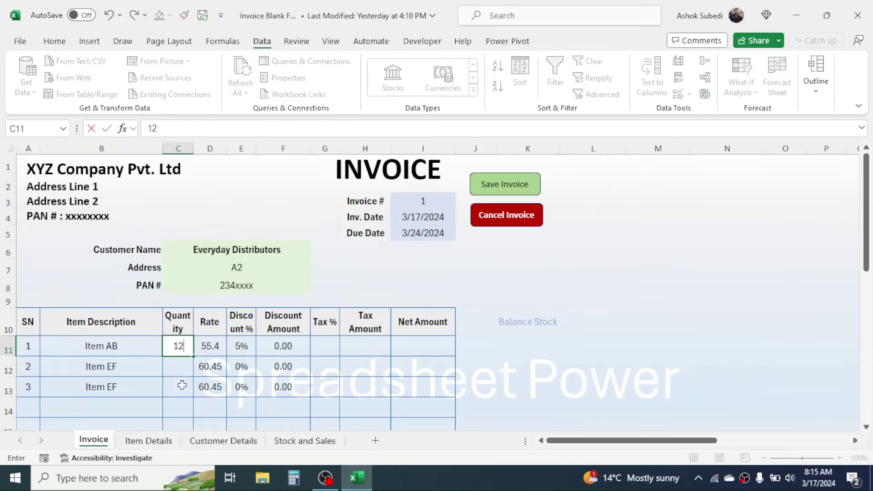
key("Return")
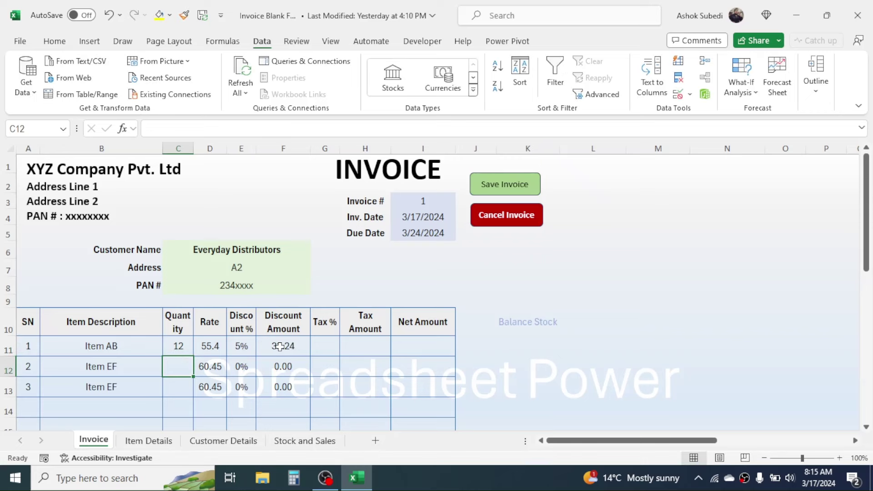
type("14")
left_click(283, 366)
Step: Enter an IF formula in G11 that stays blank when B11 is empty, otherwise VLOOKUPs column 4 of Item Details, and fill it down
left_click(329, 348)
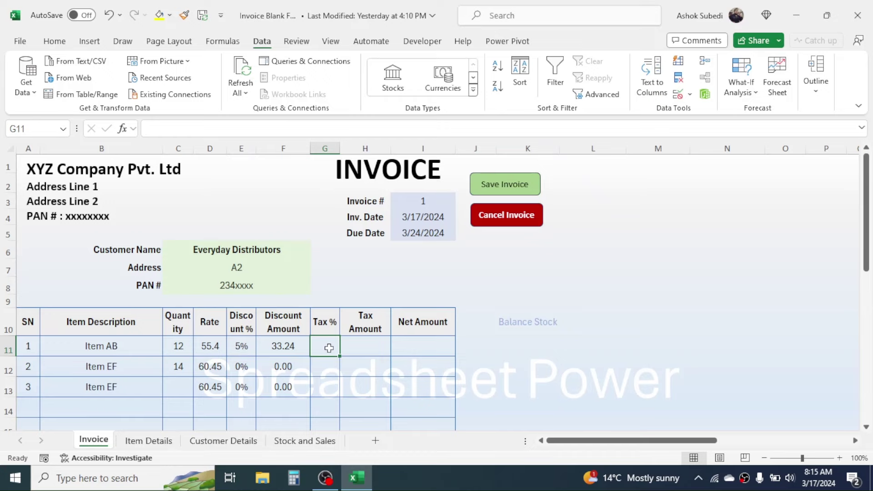
type("=IF(")
left_click(109, 347)
type("=\"\",\"\",VLOOKUP(")
left_click(109, 346)
type(",\"\",")
left_click(148, 440)
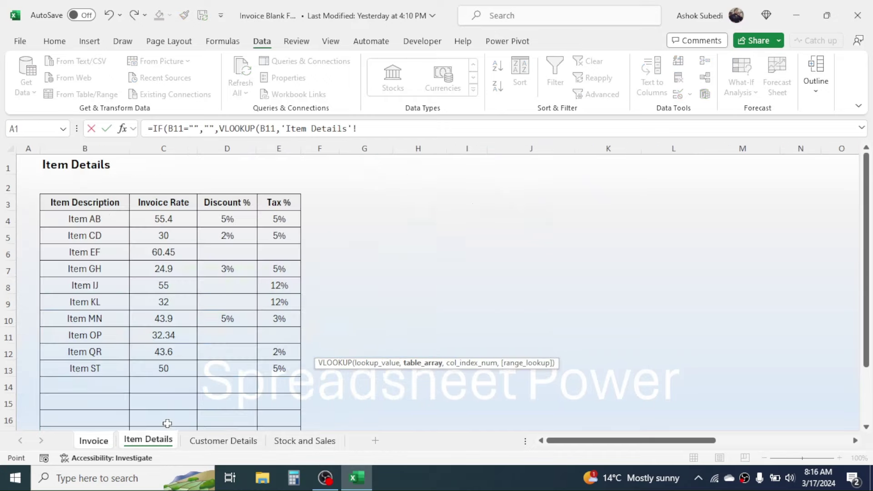
left_click_drag(84, 219, 278, 368)
type(",4,0)")
key("Return")
left_click_drag(339, 358, 339, 389)
Step: Enter =IF(B11="","",C11*D11*G11) in H11 to calculate the tax amount and fill it down the Tax Amount column
left_click(365, 347)
type("=IF")
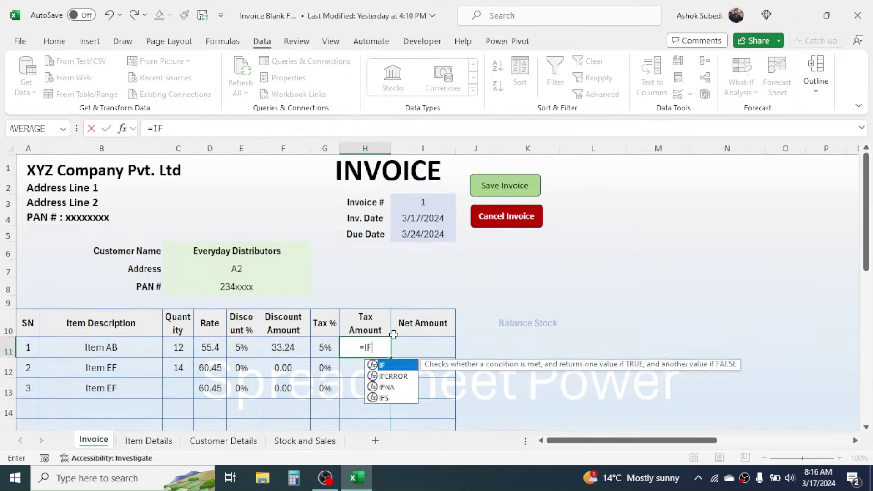
type("(")
left_click(101, 347)
type("=\"\",\"\",C11*D11*G11")
key("ctrl+Return")
double_click(390, 357)
left_click_drag(866, 200, 866, 213)
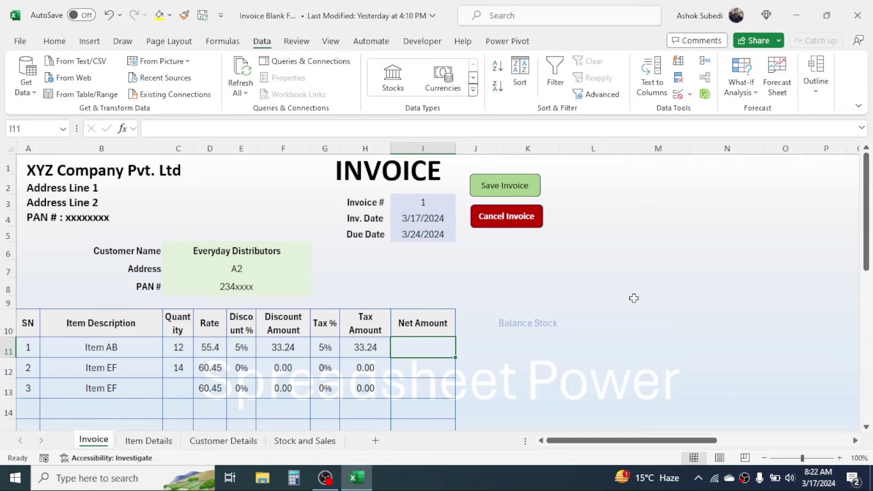
Step: Build the Net Amount formula in I11 as =IF(B11="","",(C11*D11)-F11, subtracting the discount amount from quantity times rate
type("=IF")
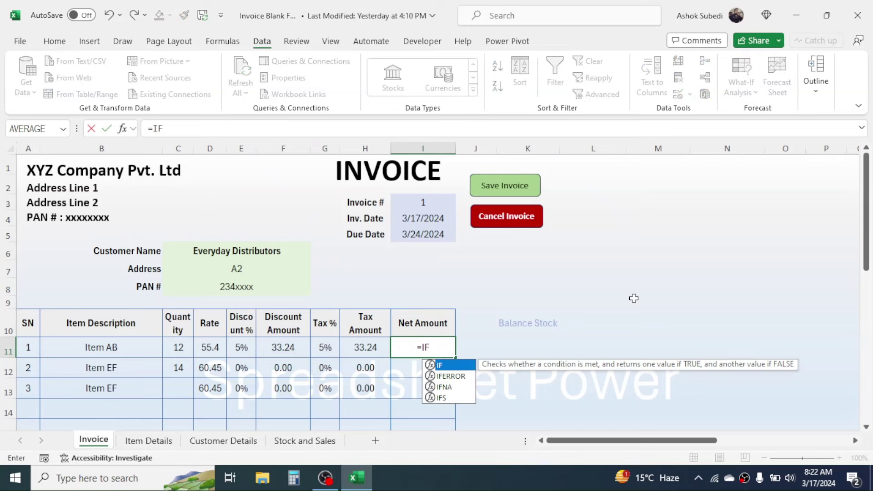
type("(")
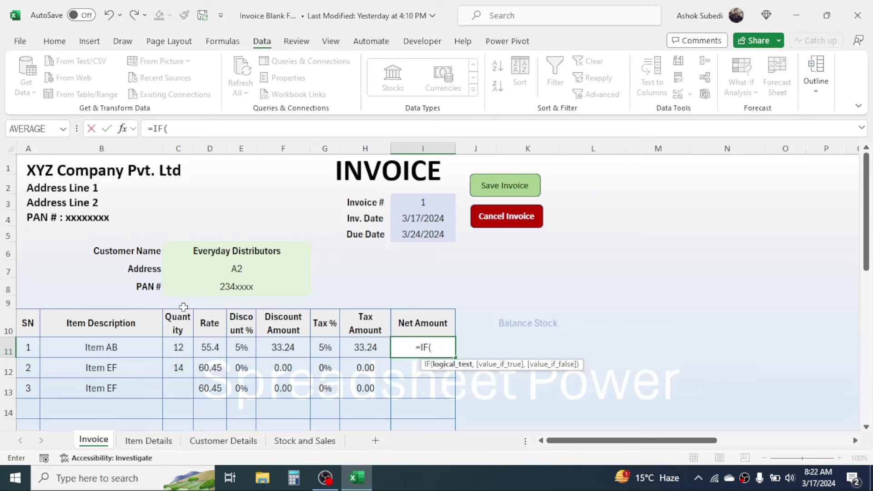
left_click(108, 347)
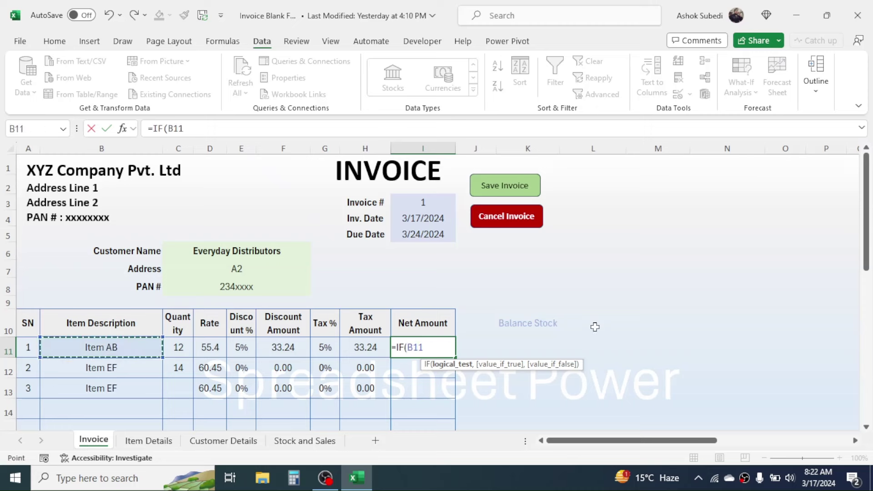
type("=\"\",")
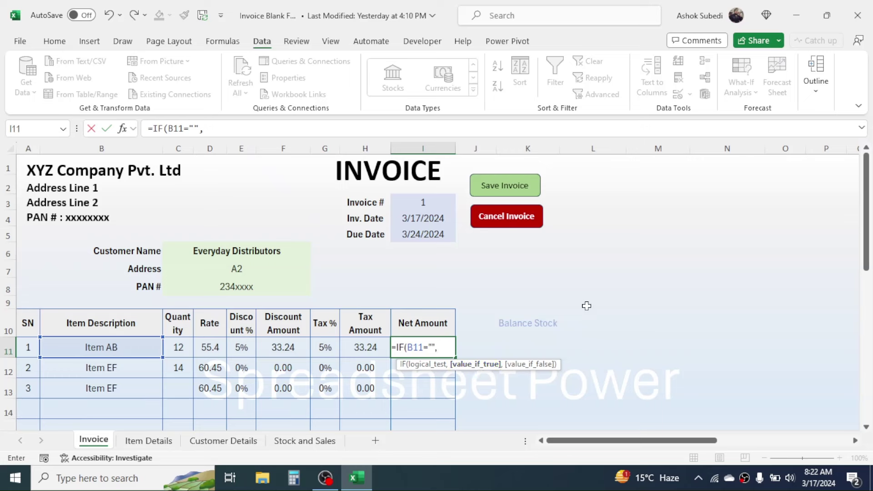
type("\"\",(")
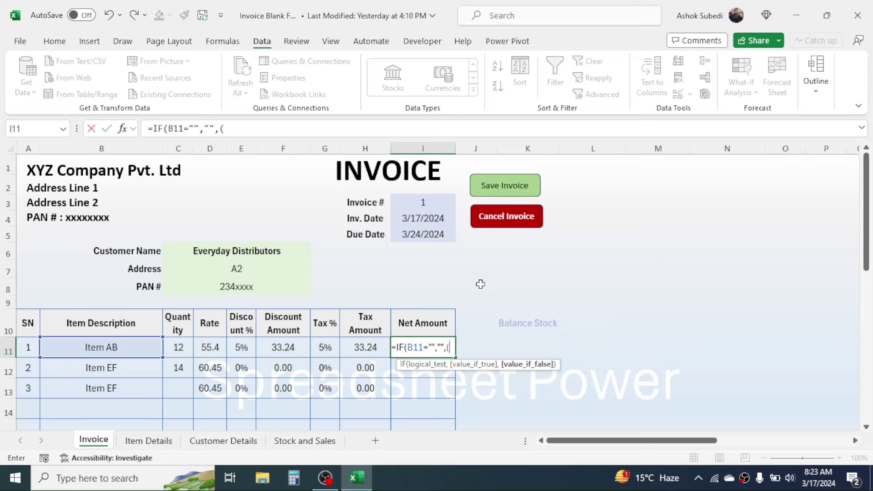
left_click(179, 348)
type("*")
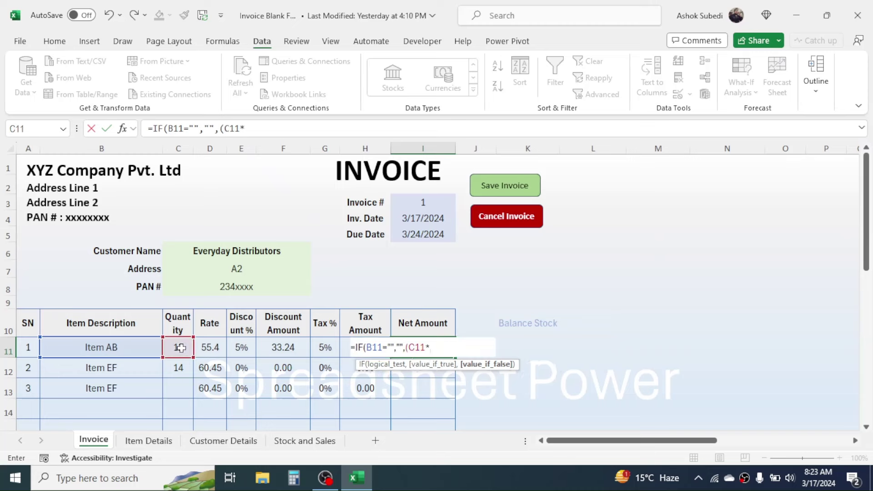
left_click(207, 348)
type(")")
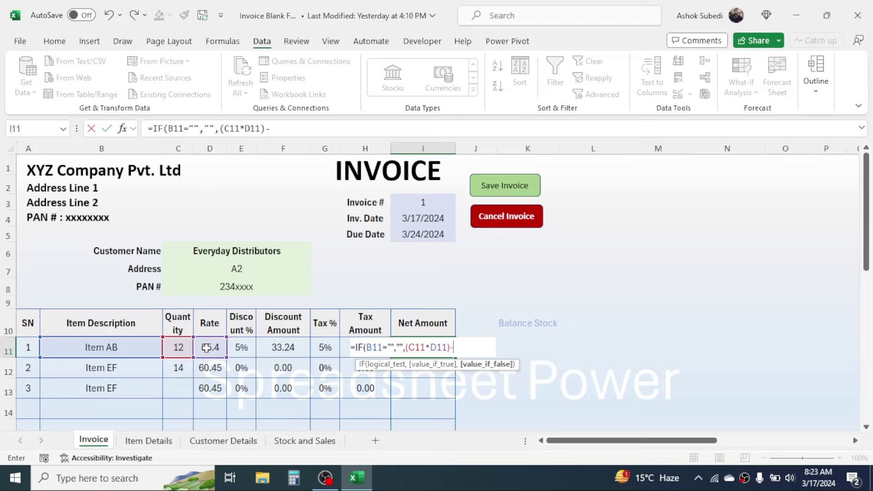
type("-")
left_click(284, 346)
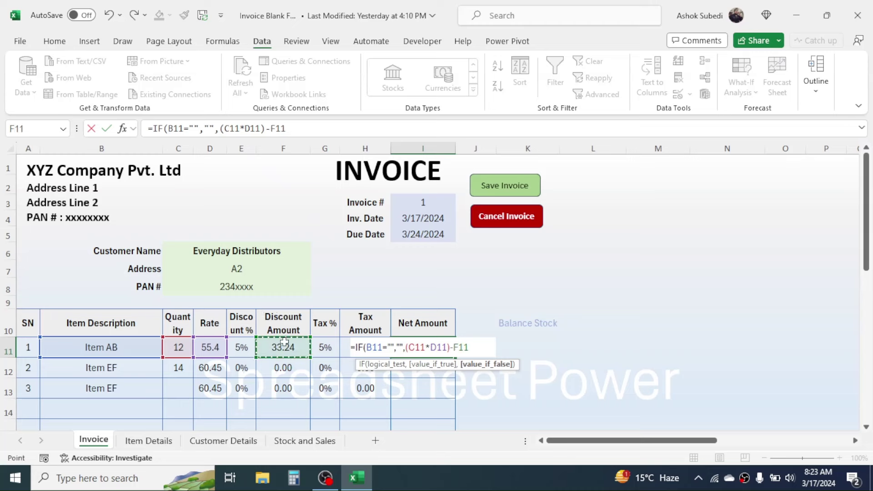
Step: Complete the Net Amount formula in I11 by adding the tax amount H11, and fill it down through I23
type("+")
left_click(343, 344)
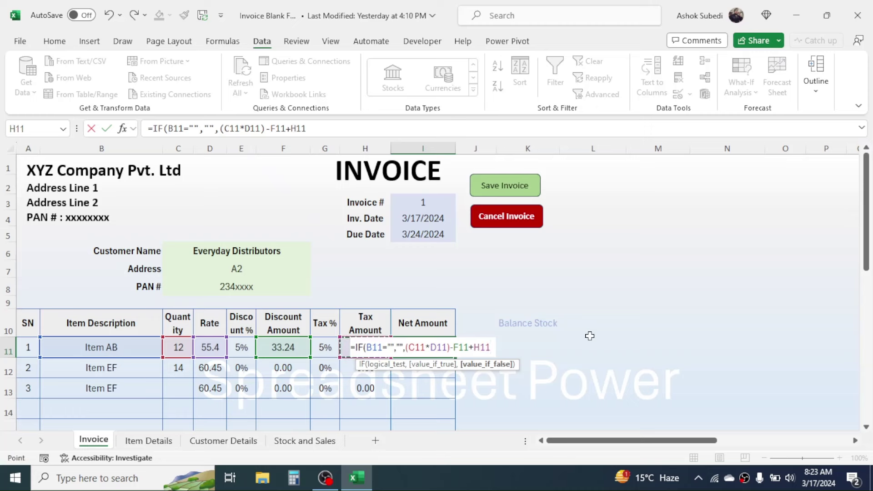
type(")")
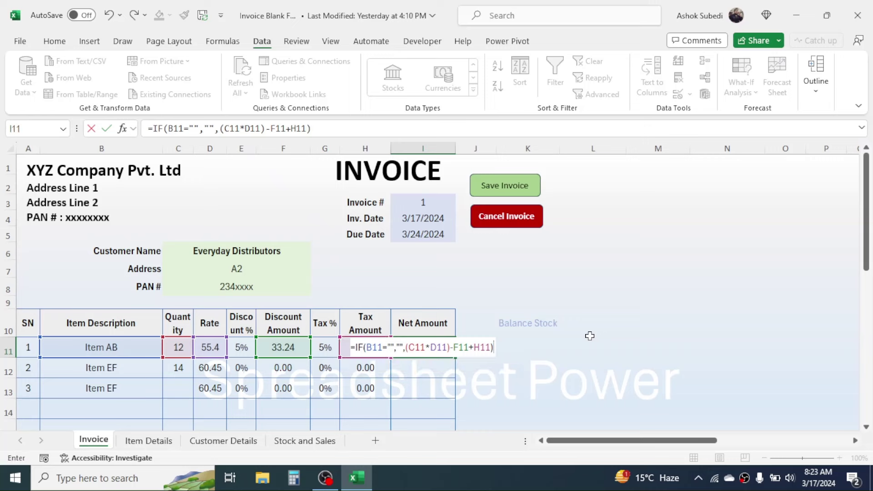
key("Return")
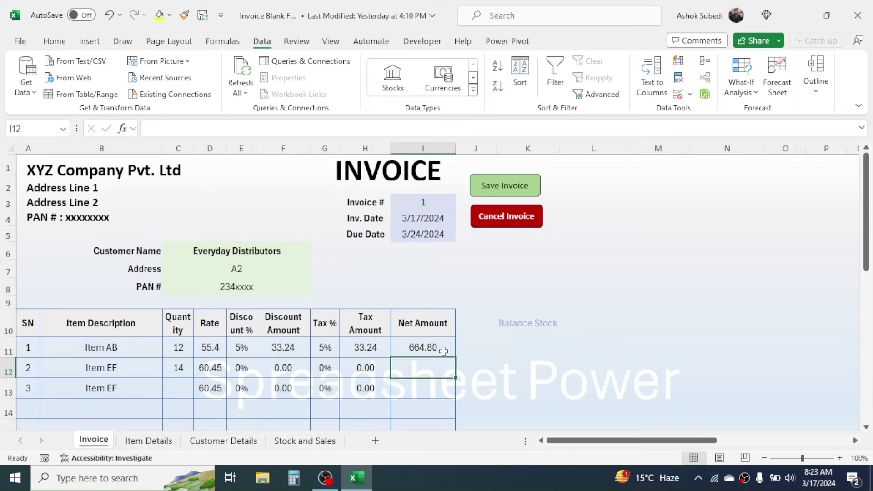
left_click(425, 348)
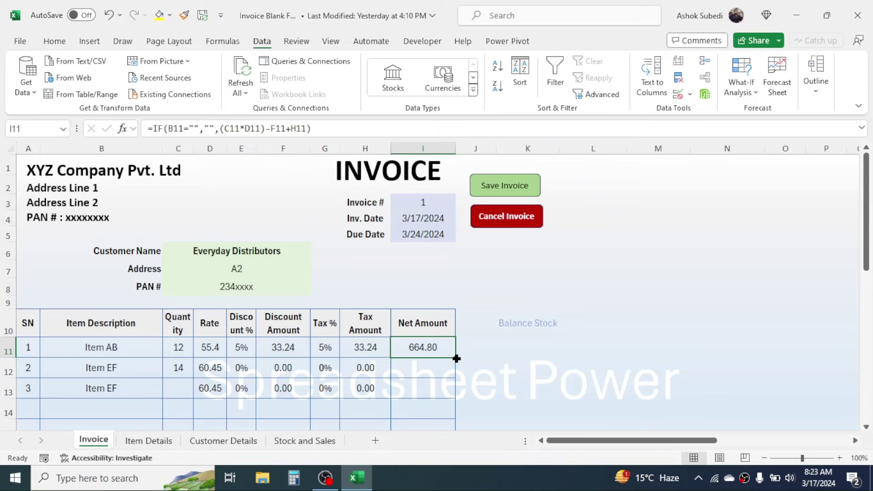
left_click_drag(457, 359, 443, 372)
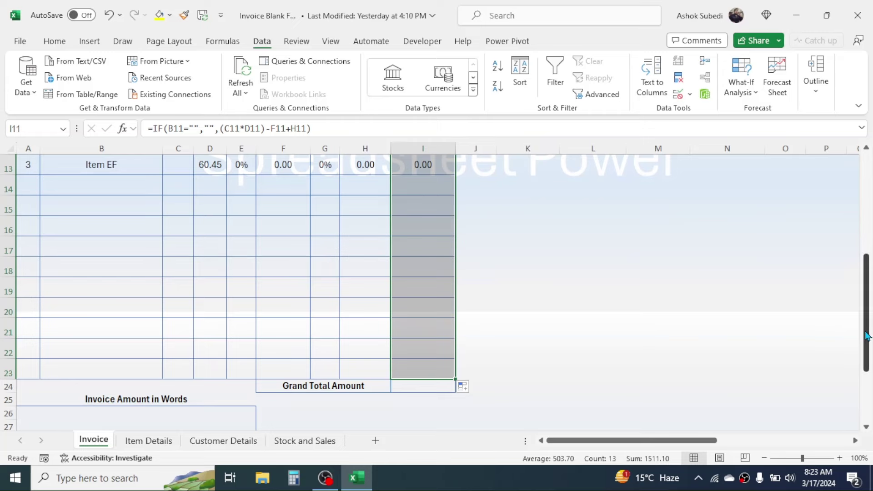
Step: Enter a SUM of the net amounts I11:I23 as the Grand Total Amount in I24
mouse_move(867, 337)
left_mouse_down()
mouse_move(867, 302)
mouse_move(867, 343)
left_mouse_up()
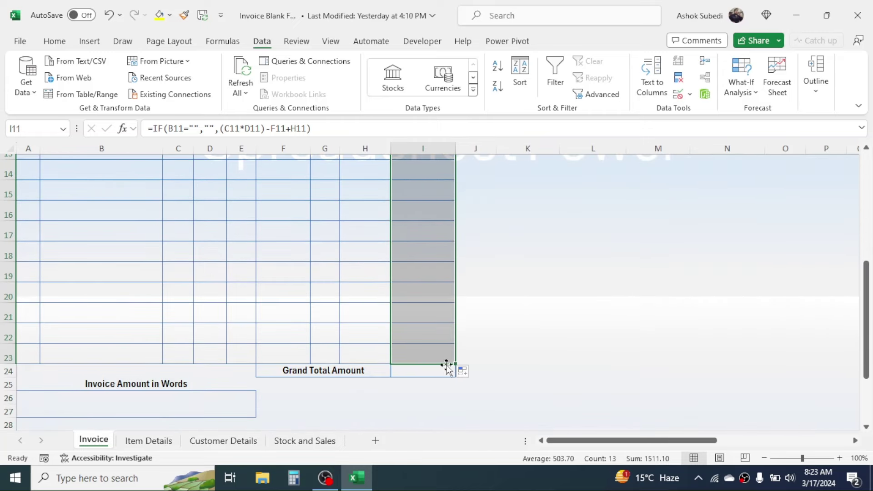
left_click(430, 371)
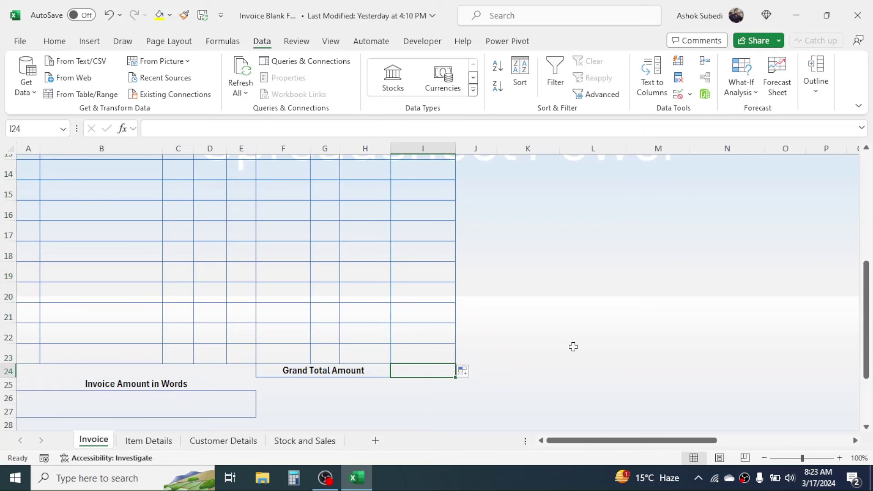
type("=SUM")
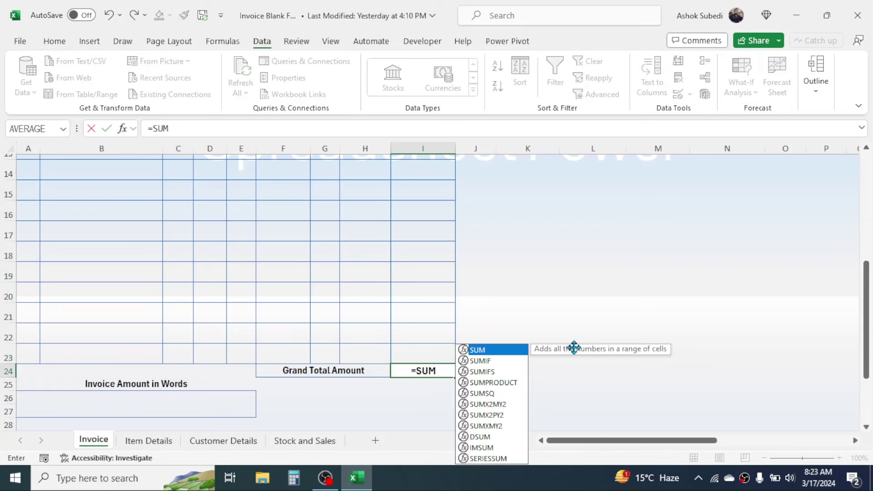
type("(")
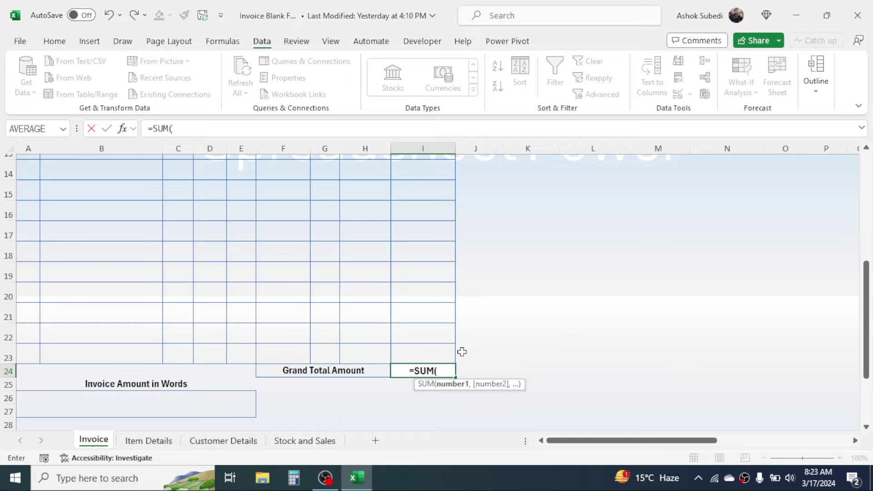
left_click_drag(444, 353, 426, 201)
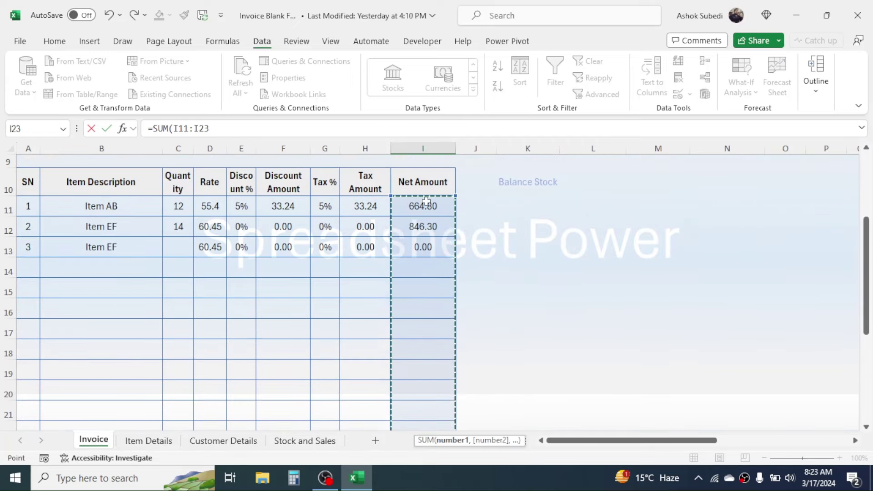
key("Return")
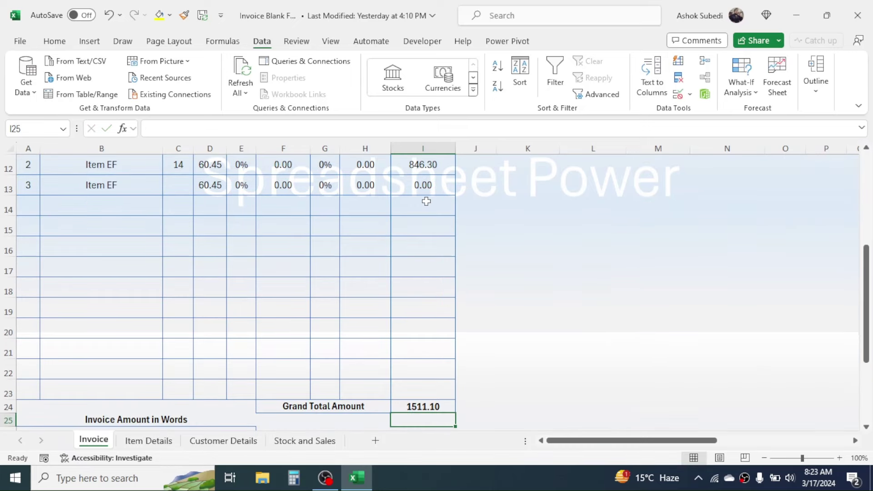
left_click_drag(868, 321, 870, 382)
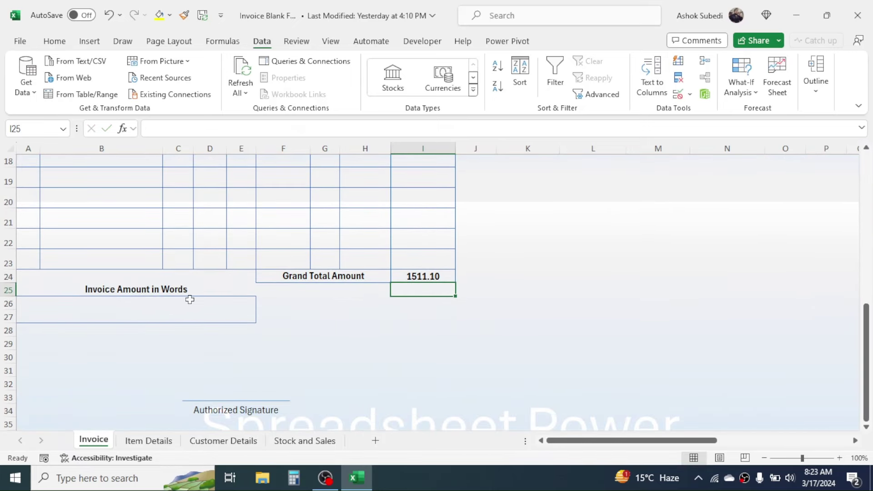
left_click(142, 304)
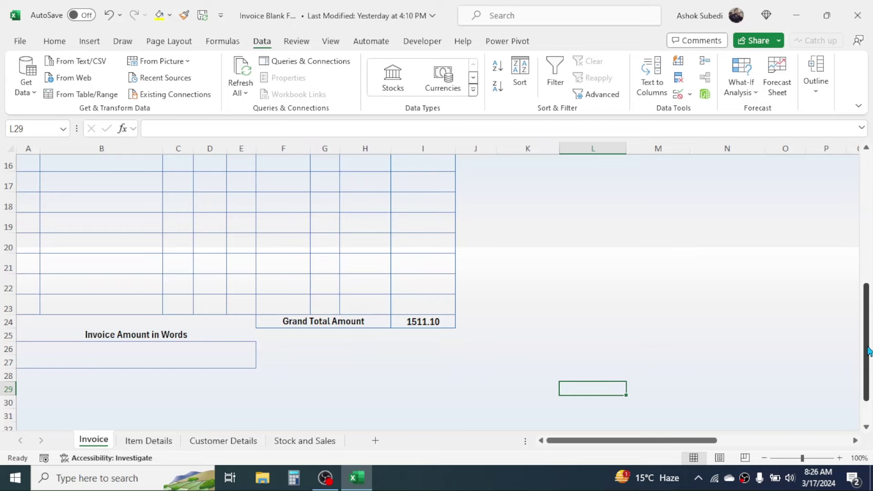
Step: Start an IFERROR formula in the first Balance Stock cell, K11, with a nested VLOOKUP that looks up the item in B11
left_click_drag(869, 350, 868, 203)
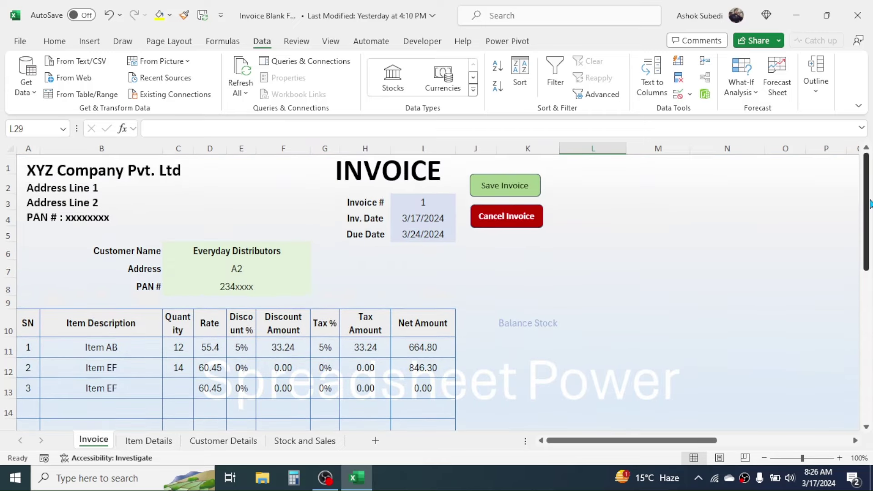
left_click(524, 341)
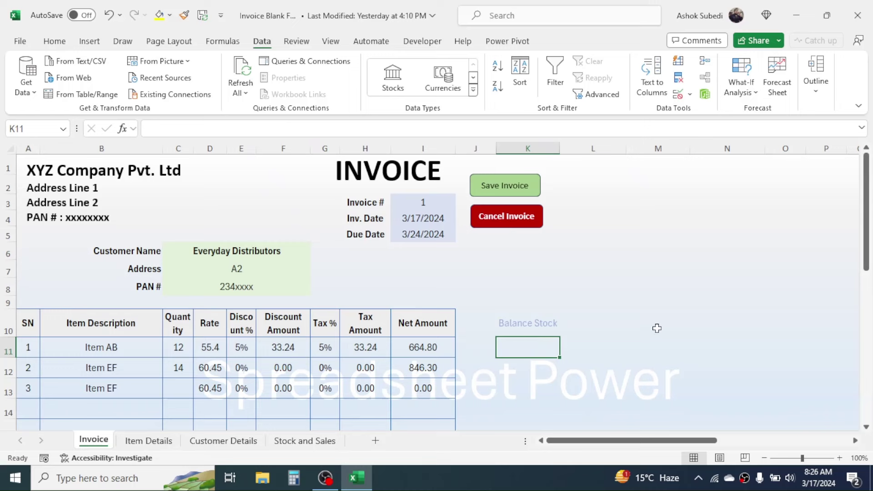
type("=IFE")
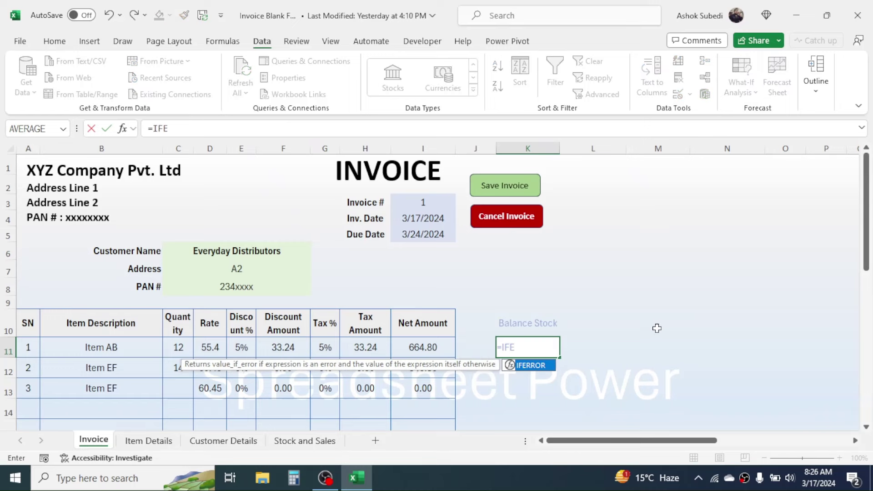
type("RROR(")
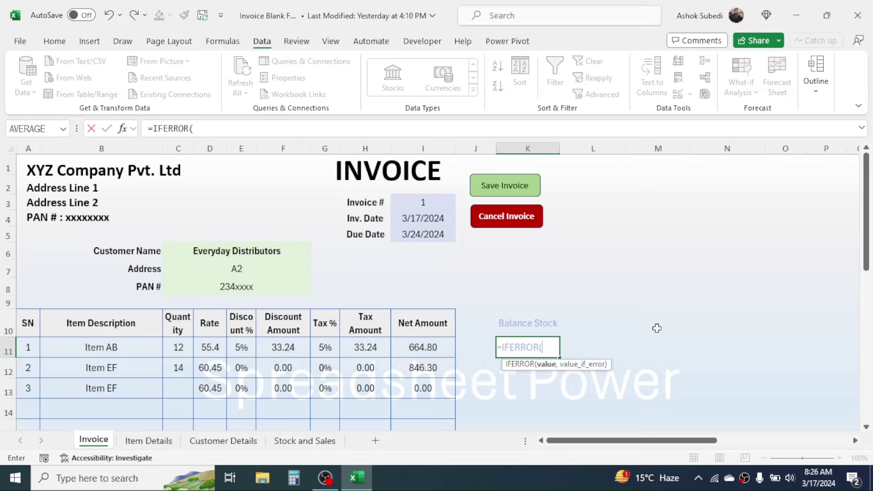
type("VLOO")
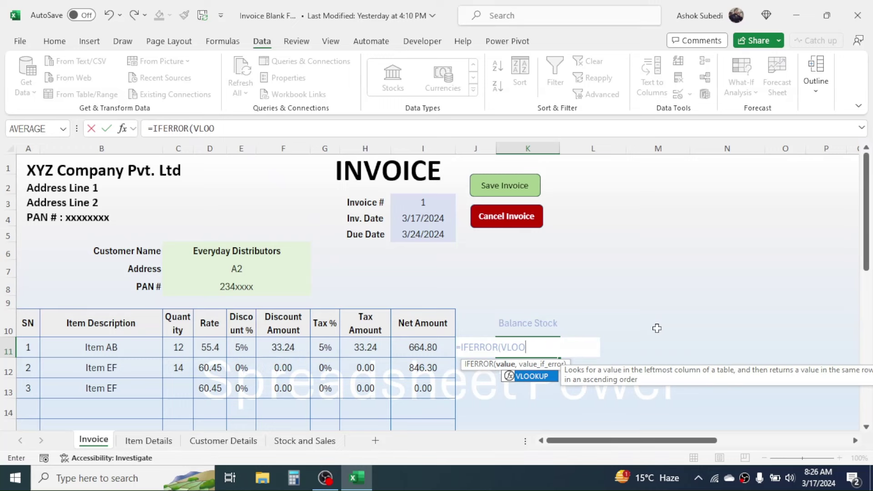
type("KUP(")
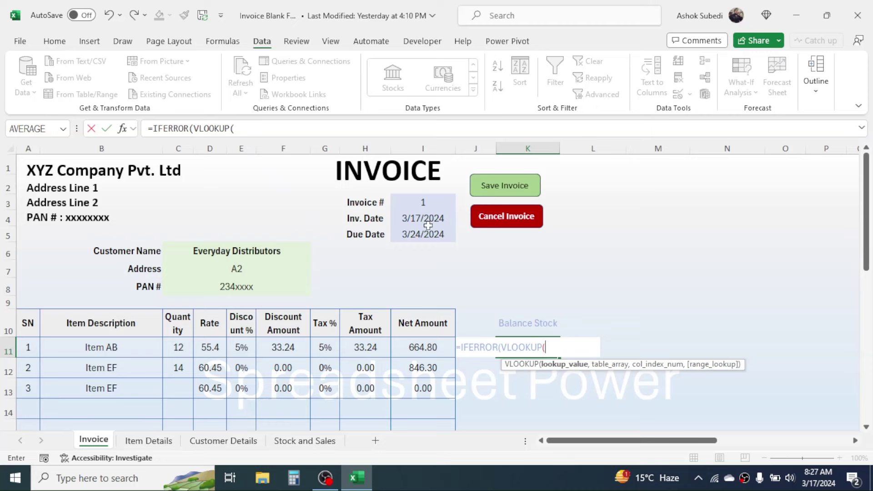
left_click(114, 343)
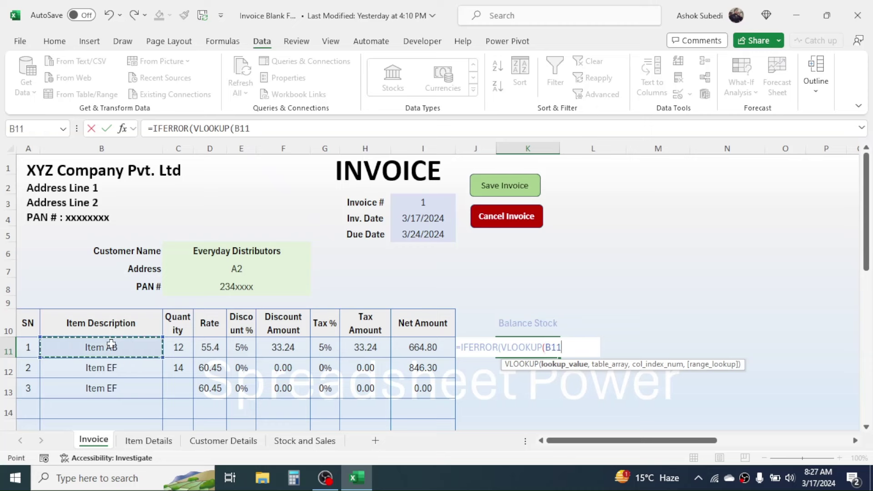
type(",")
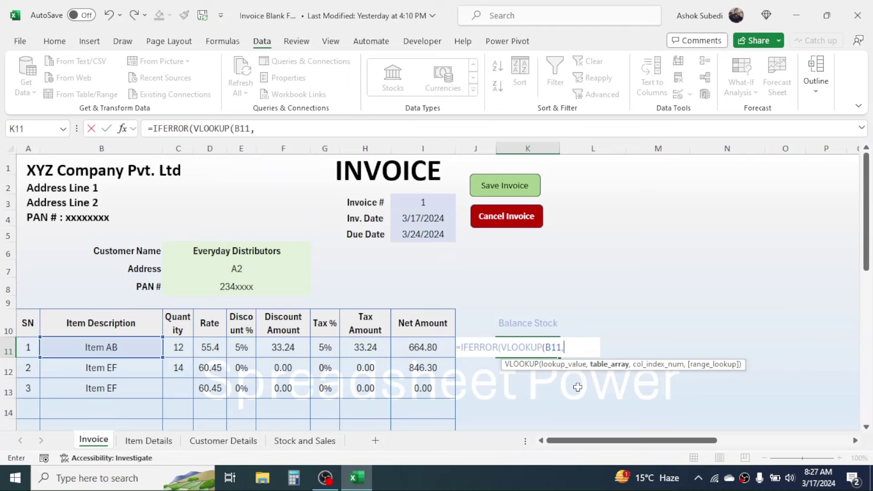
Step: Give the VLOOKUP the range B3:F16 of the Stock and Sales sheet, column 5 and an exact match (FALSE)
left_click(317, 441)
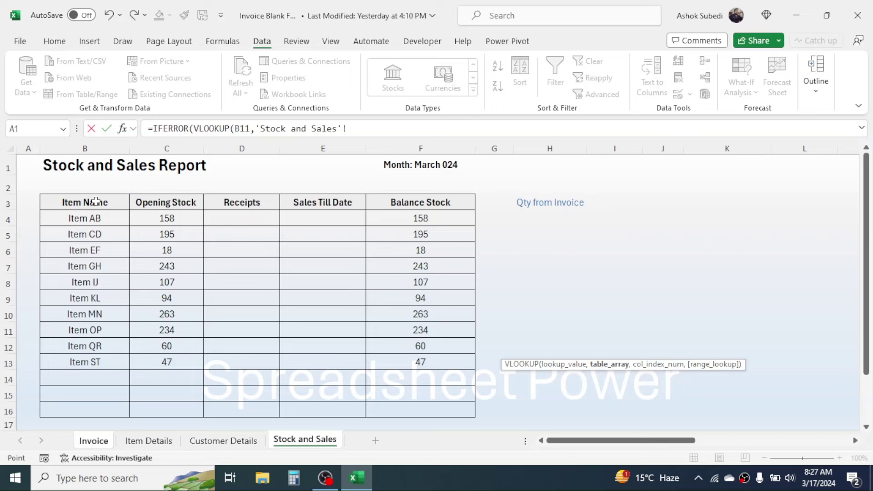
left_click_drag(95, 201, 419, 411)
type(",5")
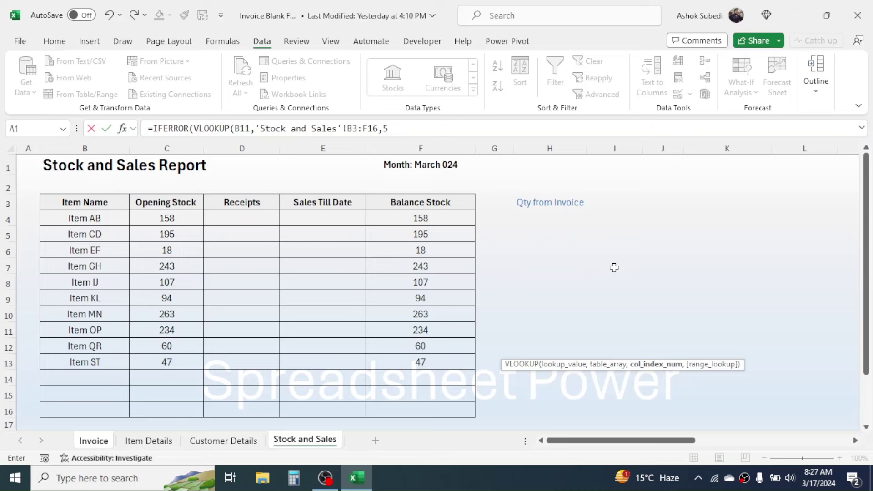
type(",")
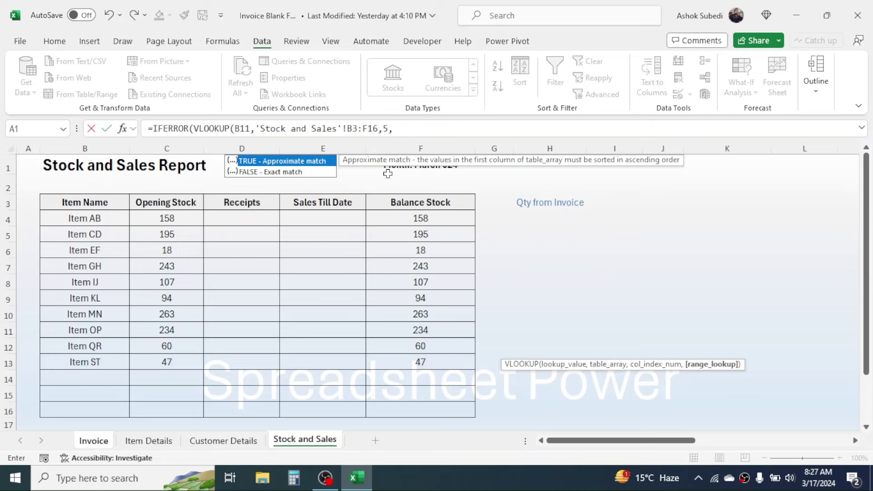
double_click(251, 173)
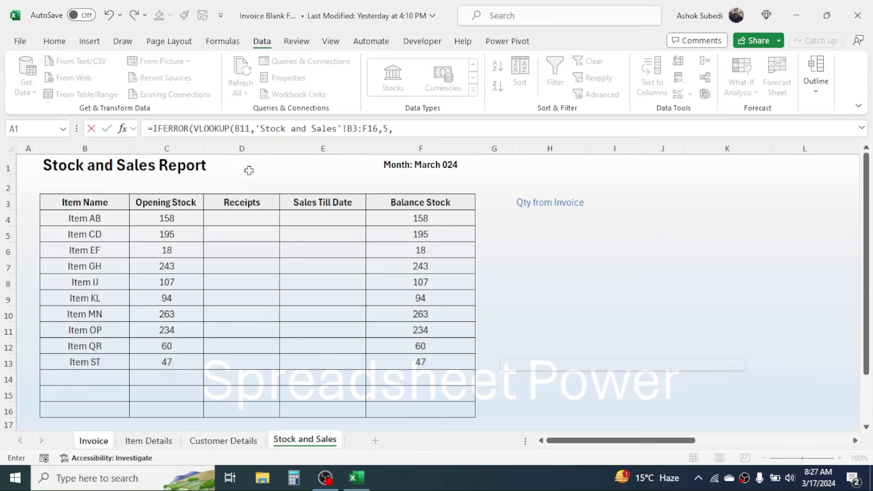
type(")")
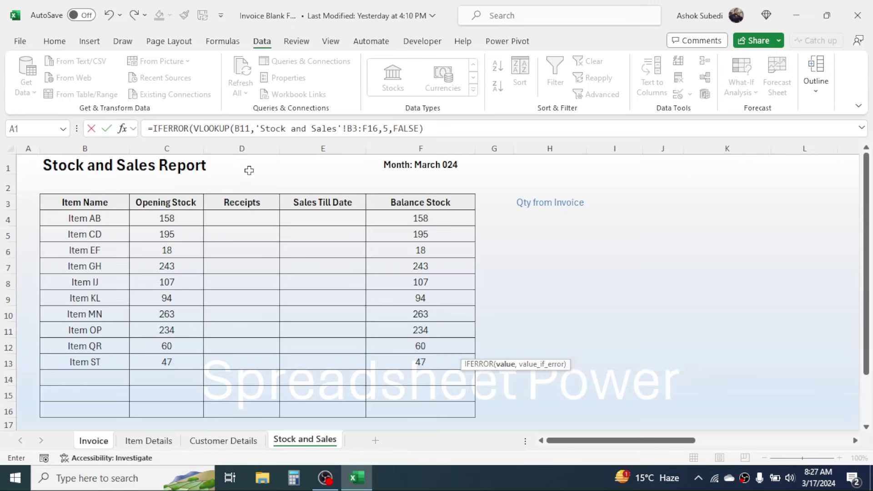
Step: Finish the IFERROR formula with 0 as the error value and fill it down the Balance Stock column from K11 to K23
type(",")
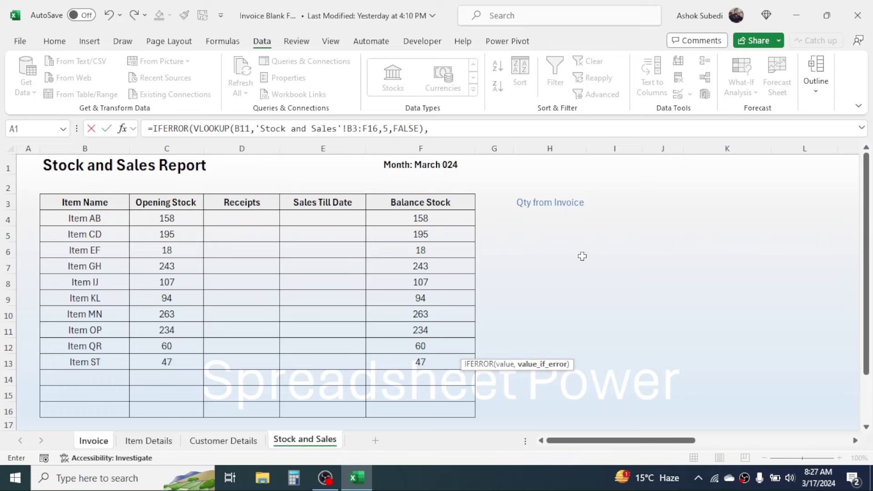
type("0)")
key("Return")
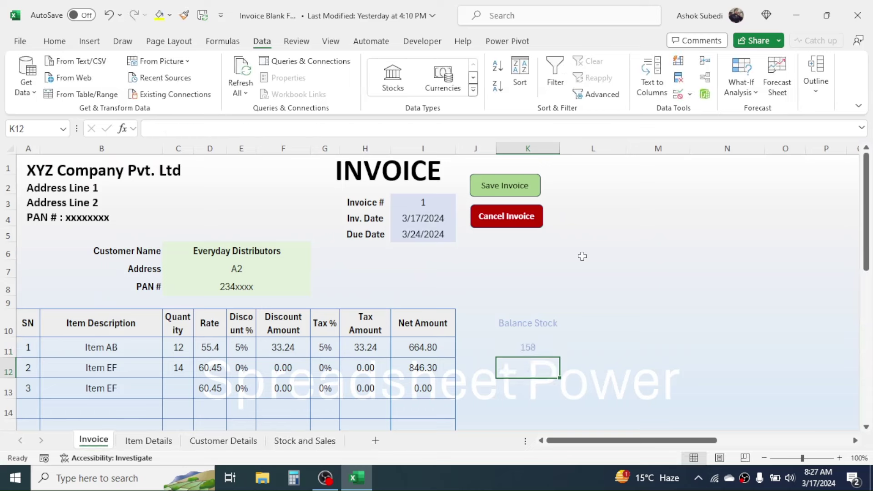
left_click(526, 349)
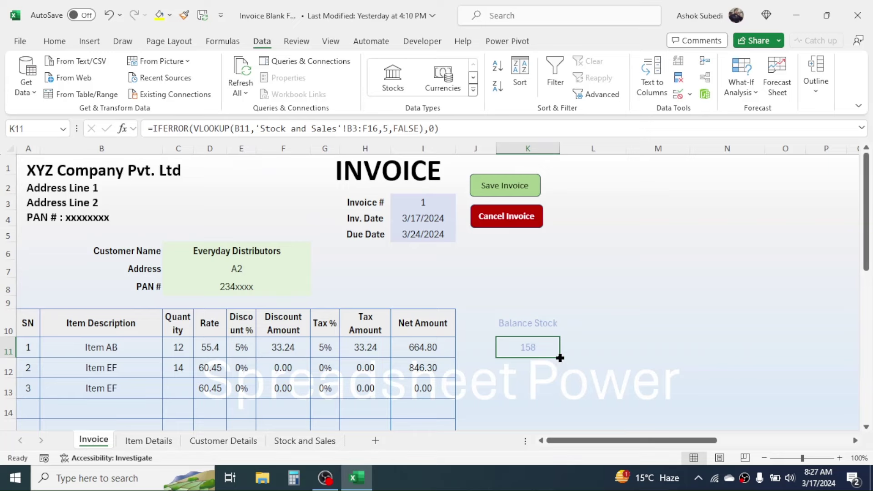
left_click_drag(559, 358, 547, 328)
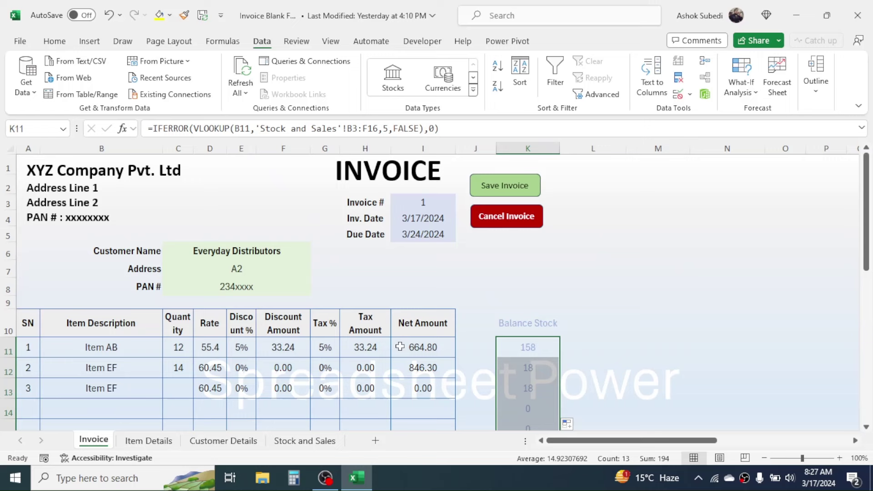
Step: Look over the Item Details and Customer Details sheets, ending on the Stock and Sales report
left_click(109, 406)
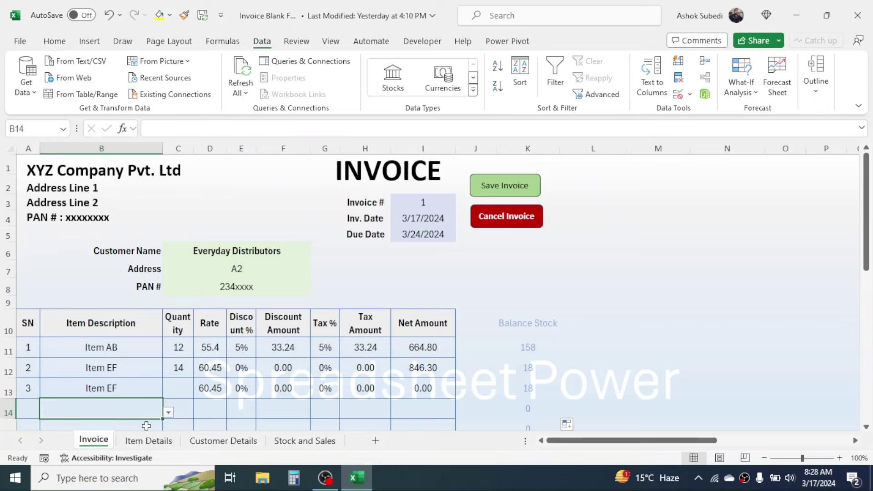
left_click(146, 441)
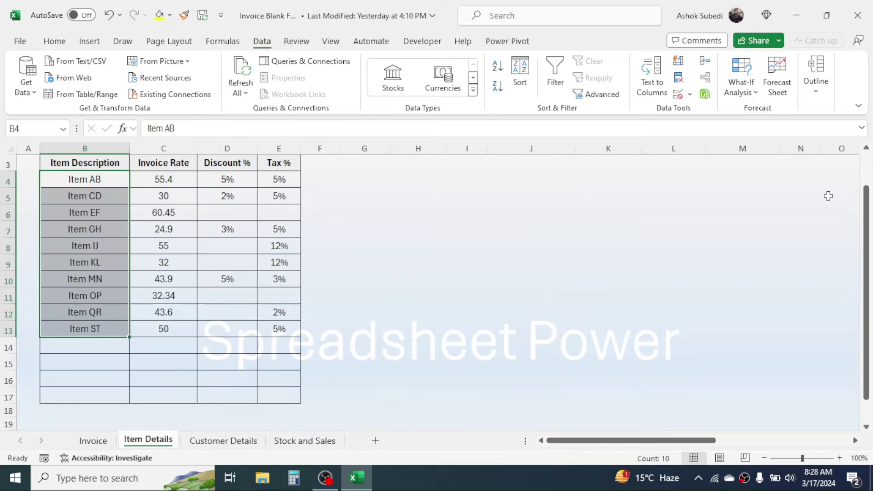
scroll(826, 195, "up", 1)
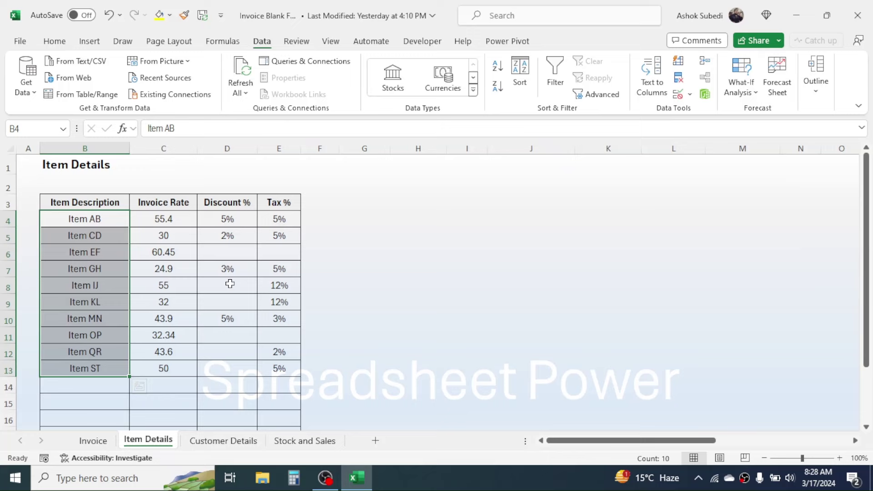
left_click(222, 441)
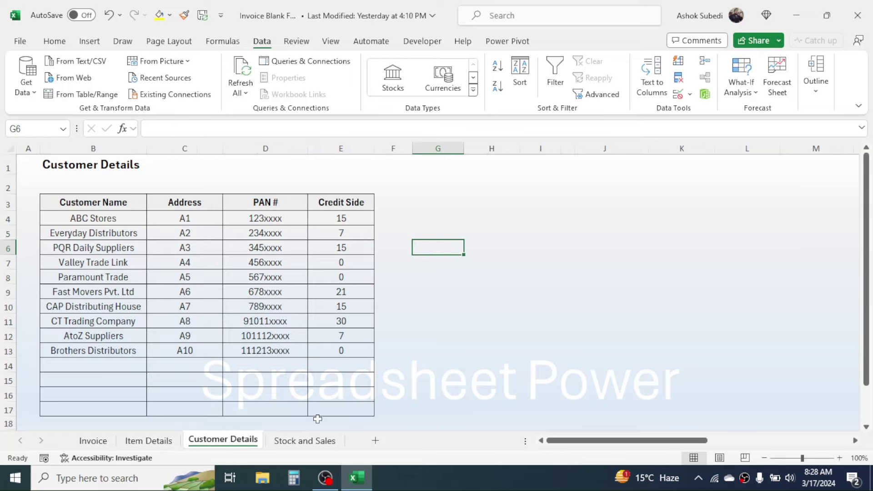
left_click(301, 441)
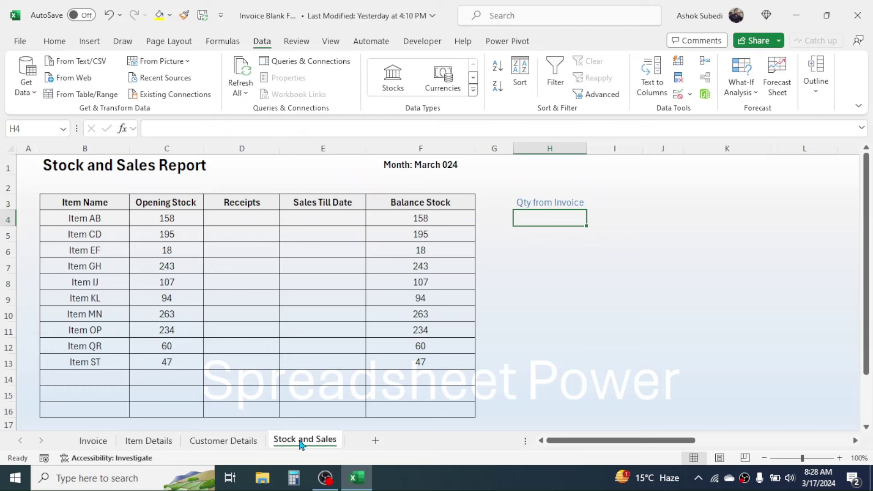
Step: Clear the Balance Stock formulas in F4:F13 of the Stock and Sales report
left_click(549, 282)
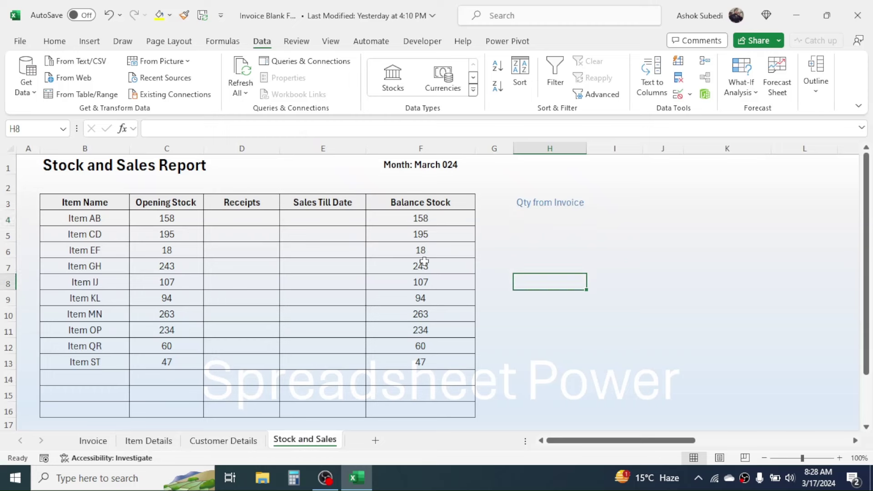
left_click_drag(425, 219, 419, 364)
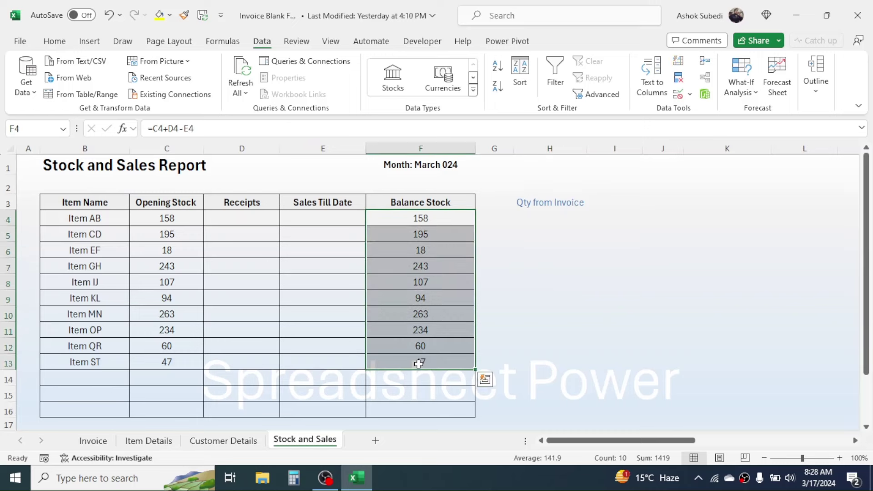
key("Delete")
Step: Enter the Balance Stock formula =C4+D4-E4 in F4, adding receipts to opening stock and subtracting sales till date
left_click(427, 218)
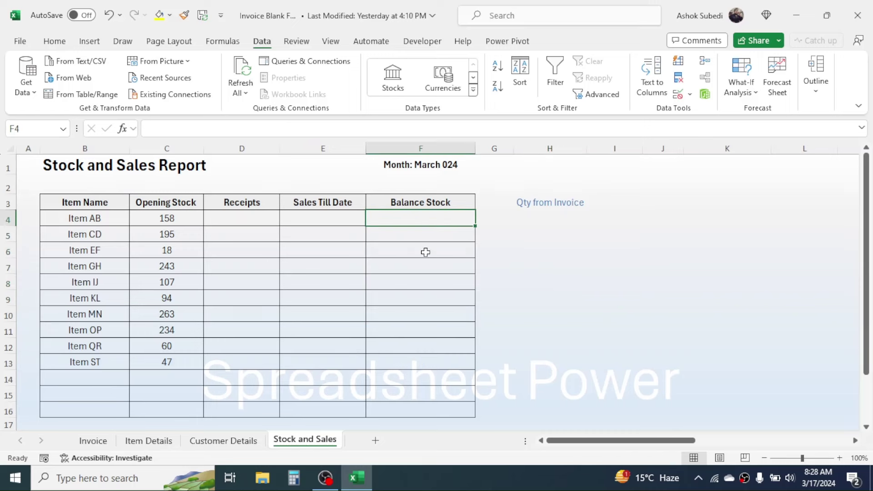
type("=")
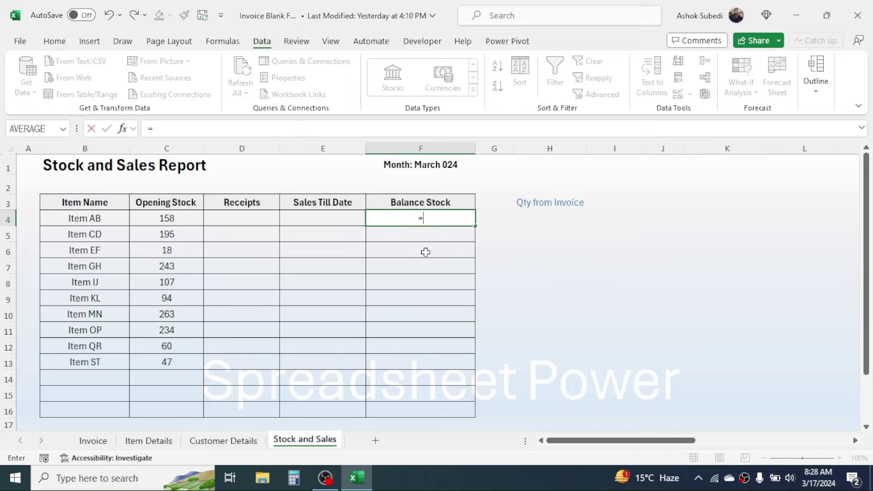
left_click(177, 217)
type("+")
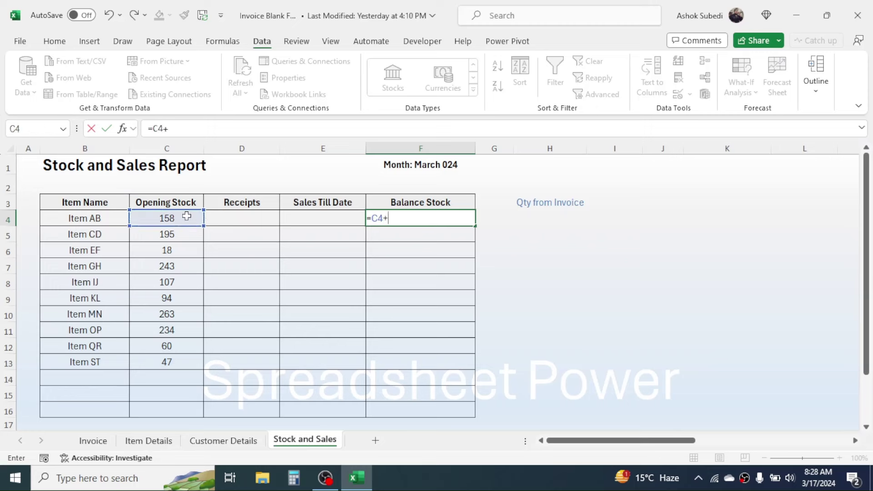
left_click(221, 222)
type("-")
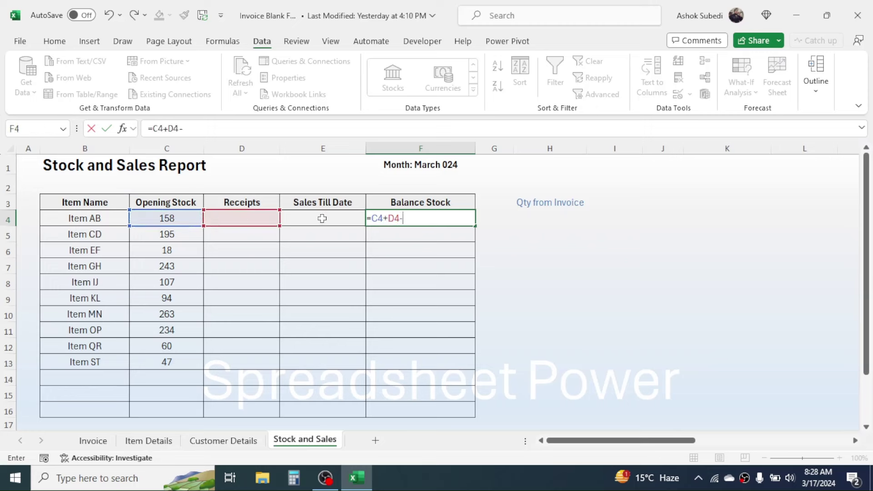
left_click(340, 218)
key("Return")
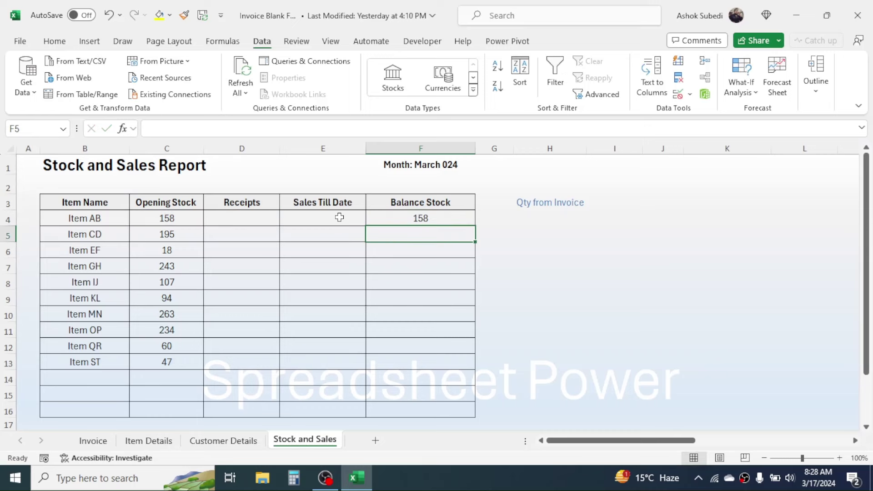
Step: Fill the Balance Stock formula down from F4 to F16
left_click(353, 217)
left_click(411, 219)
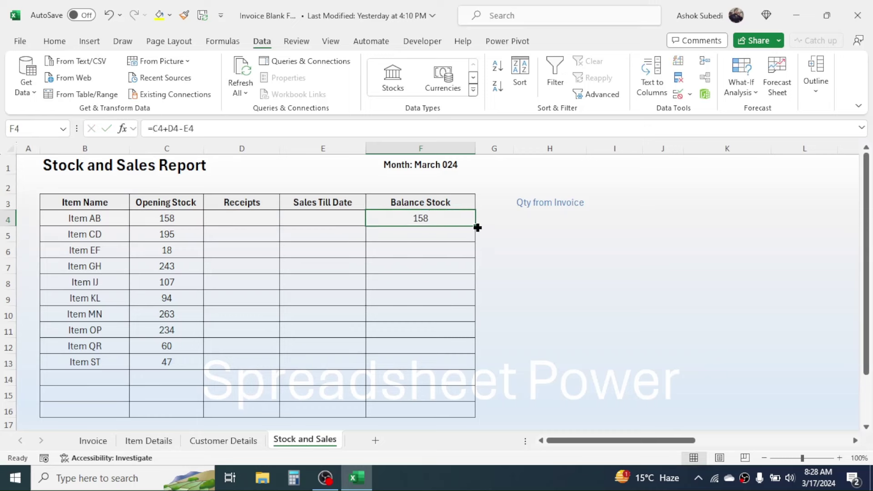
left_click_drag(475, 226, 462, 413)
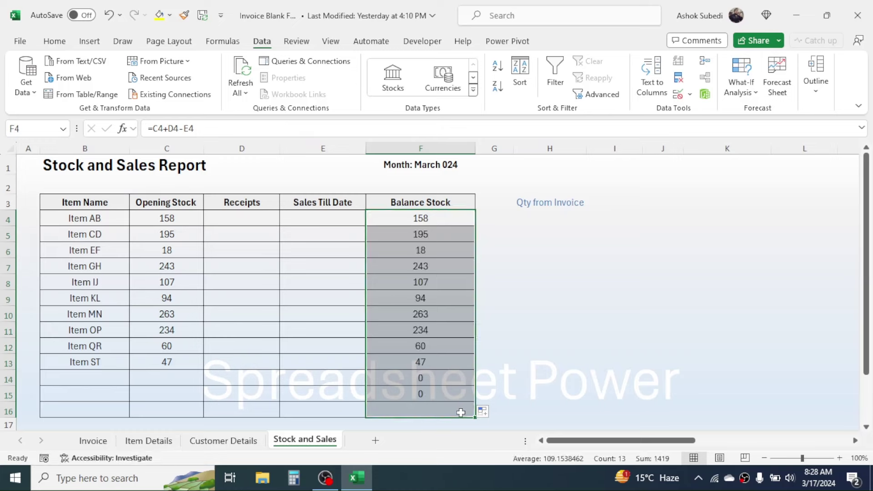
left_click(429, 319)
left_click(421, 247)
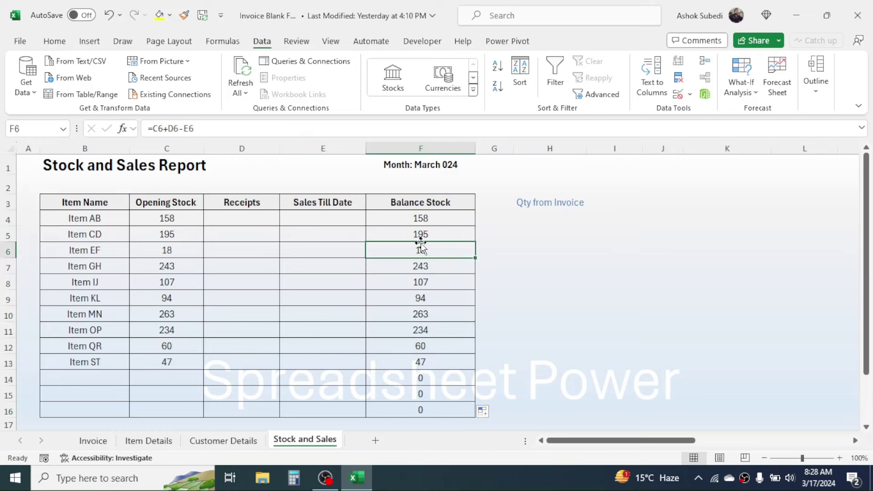
Step: Start an IFERROR formula in H4 under Qty from Invoice, with a nested VLOOKUP that looks up the item in B4
left_click(544, 214)
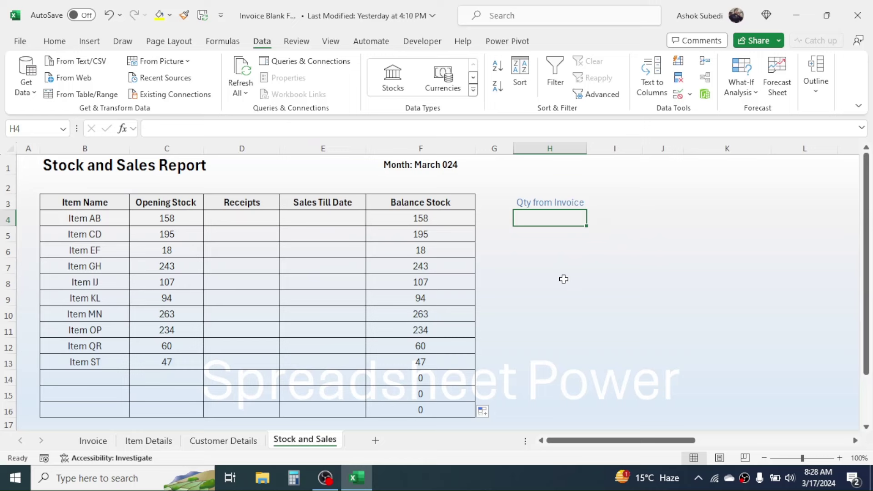
type("=")
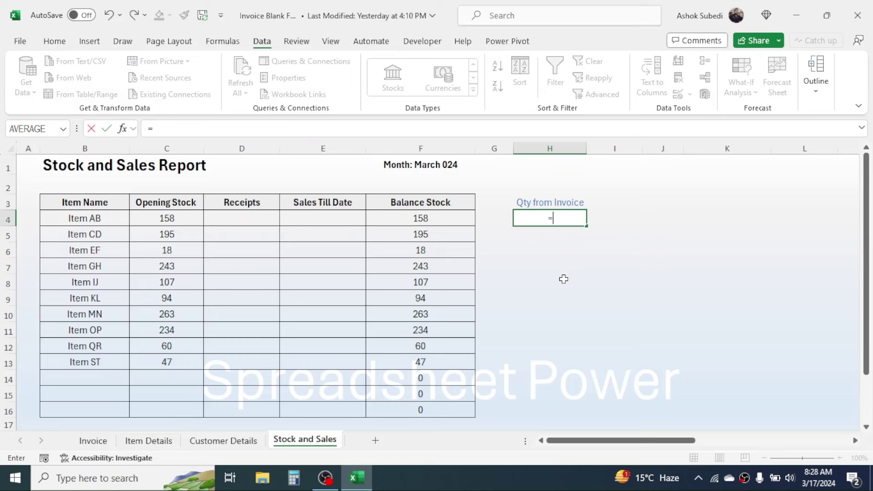
type("IFERROR(")
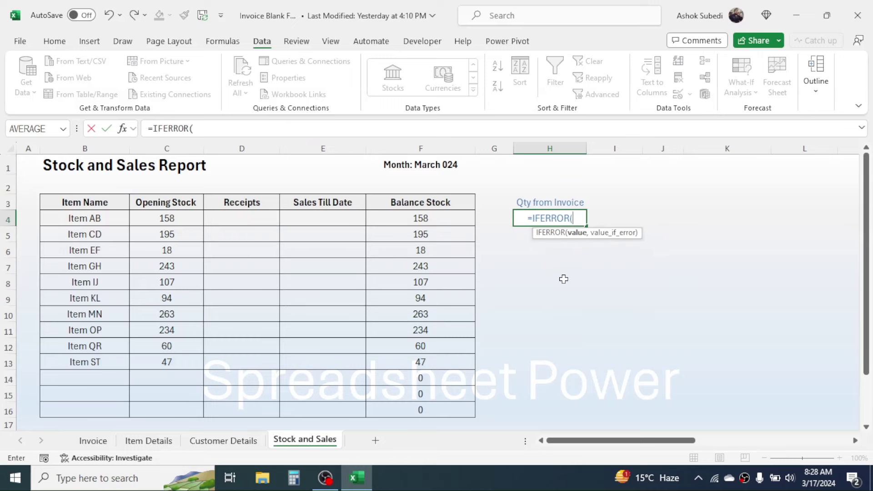
type("VLOOKU")
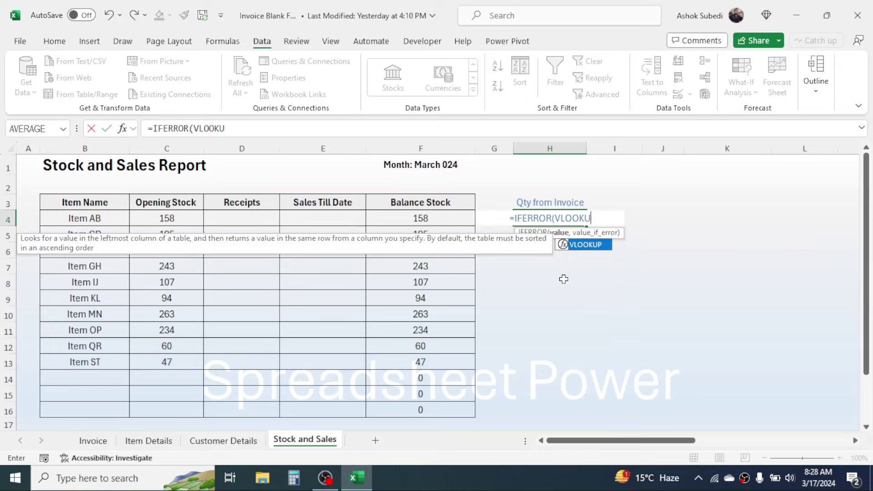
type("P(")
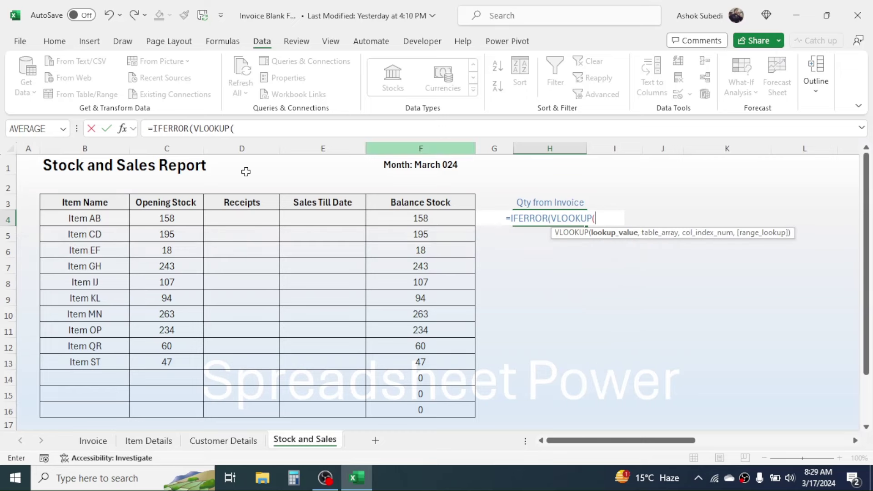
left_click(103, 216)
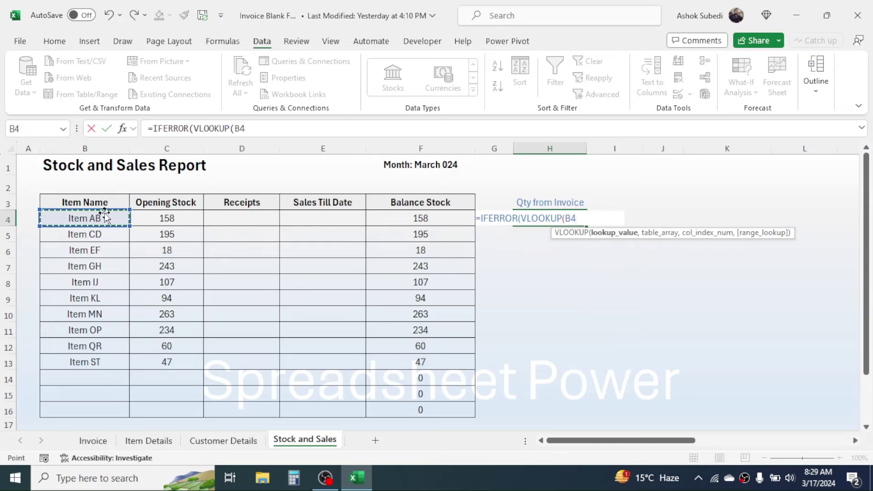
type(",")
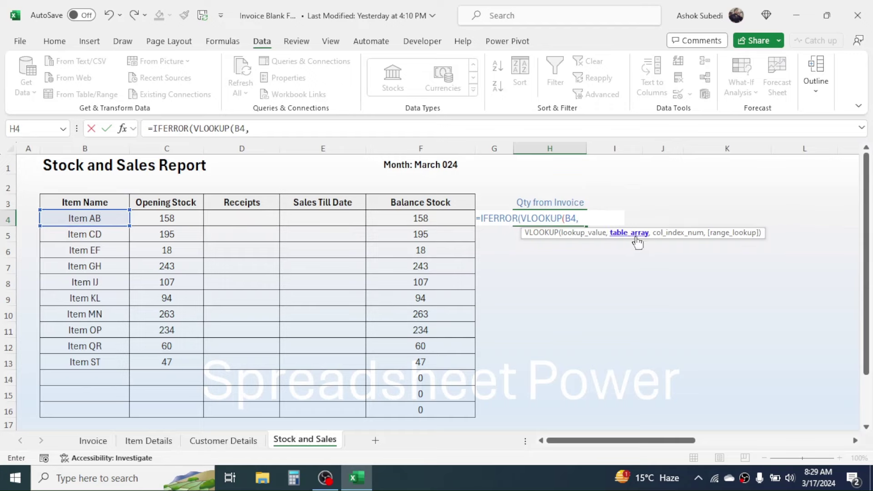
Step: Give the VLOOKUP the range B10:C23 of the Invoice sheet, column 2 and an exact match (FALSE)
left_click(91, 441)
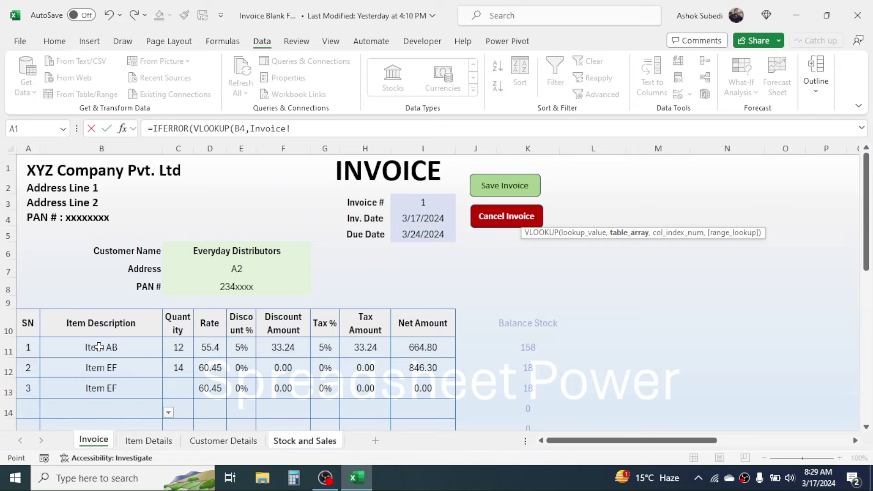
left_click_drag(105, 330, 174, 368)
type(",2")
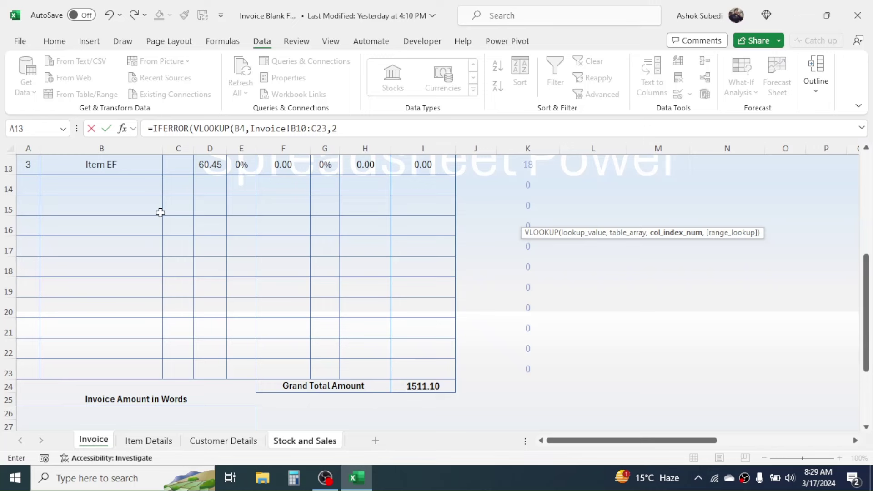
type(",")
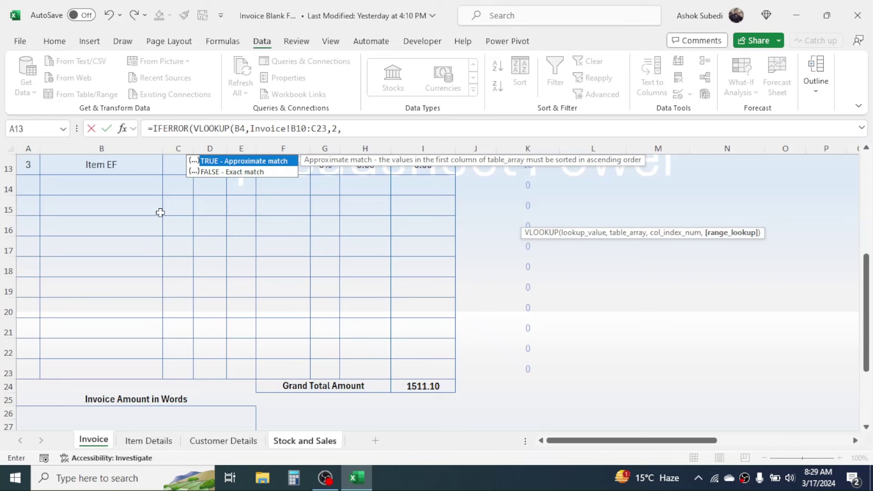
double_click(212, 172)
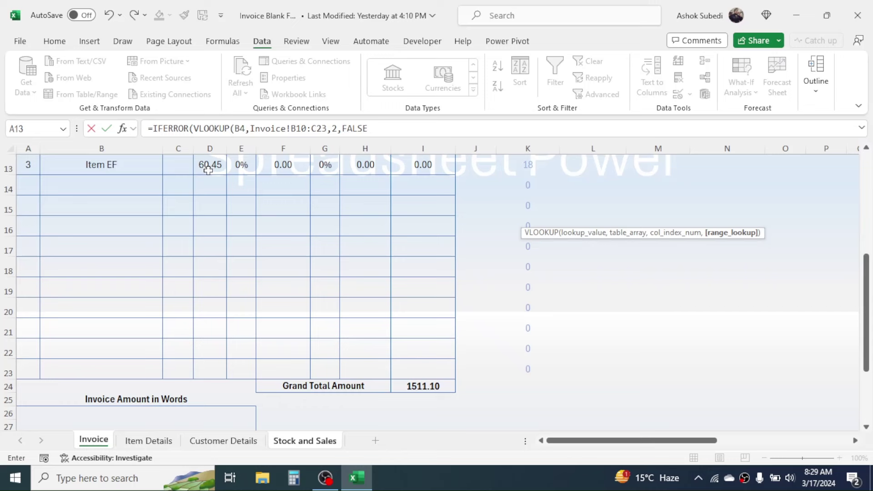
type(")")
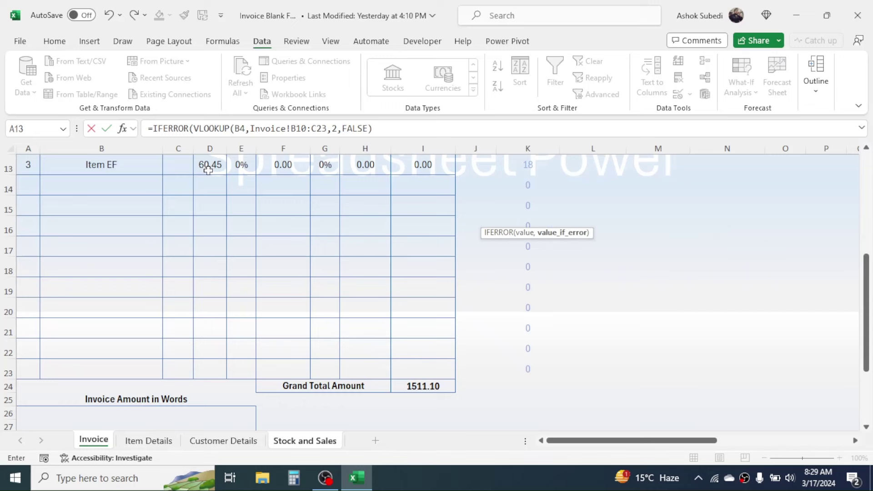
Step: Finish the IFERROR formula with 0 as the error value and fill it down the Qty from Invoice column from H4 to H16
type(",0)")
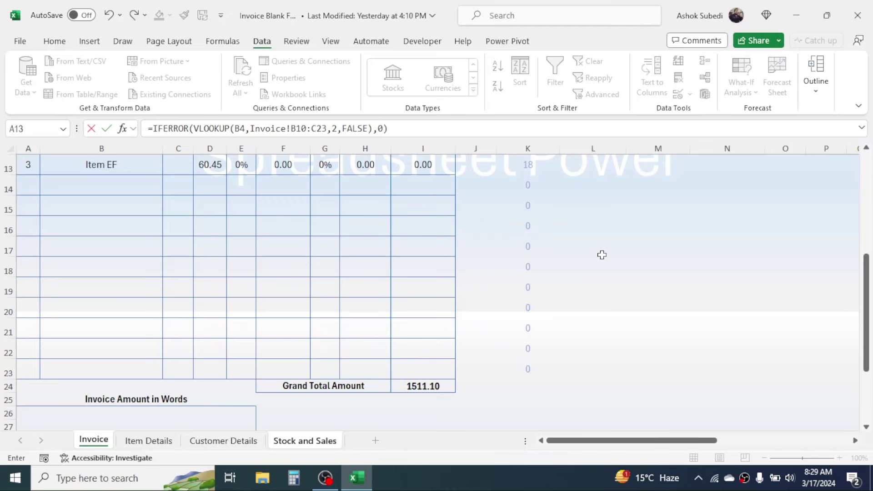
key("Return")
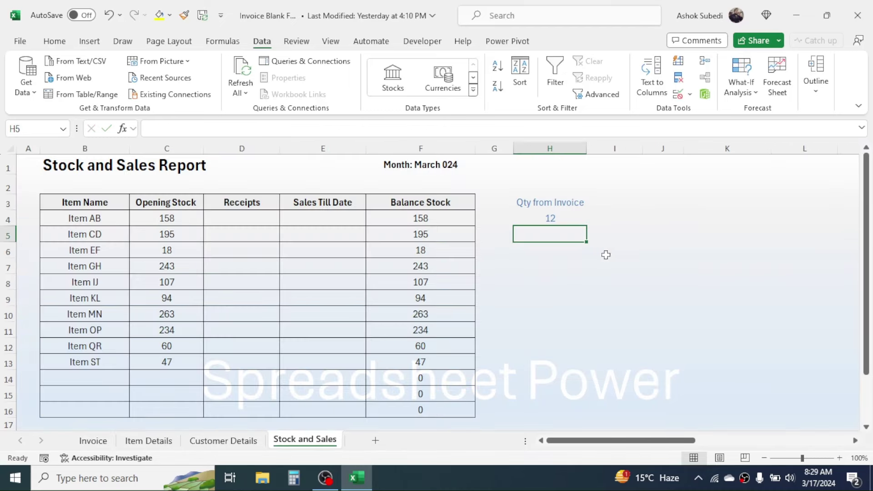
left_click(544, 220)
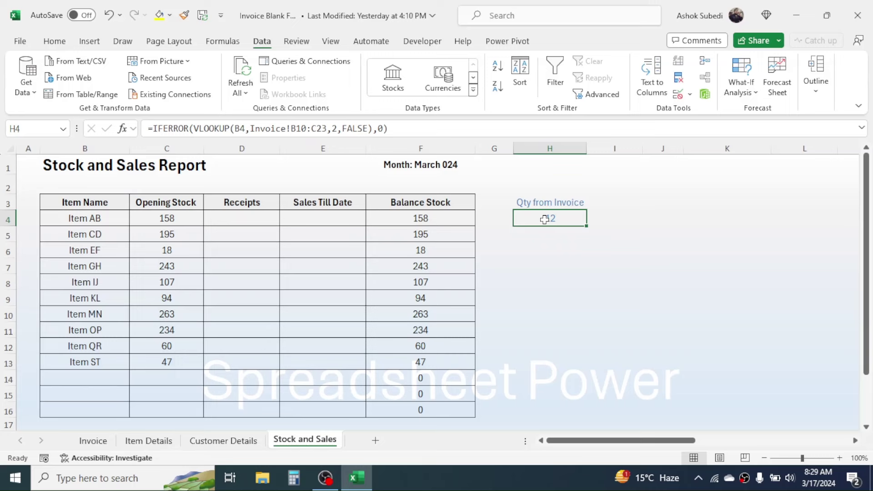
left_click_drag(586, 226, 573, 412)
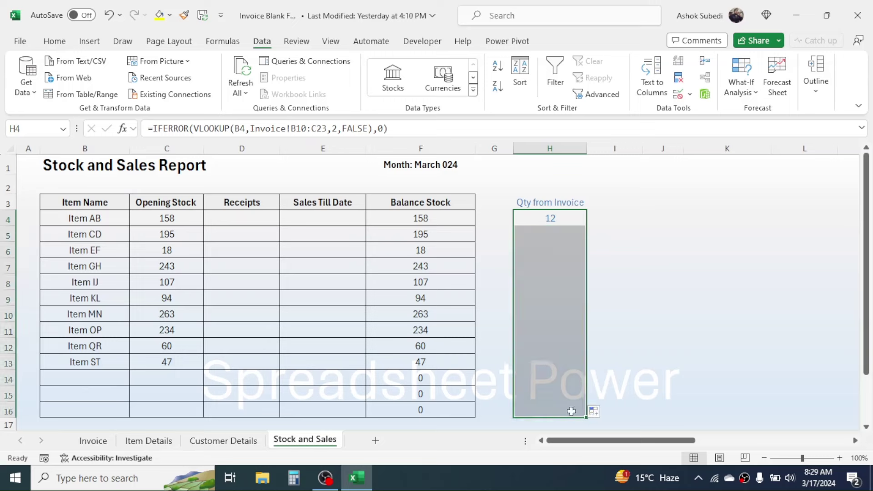
left_click(550, 301)
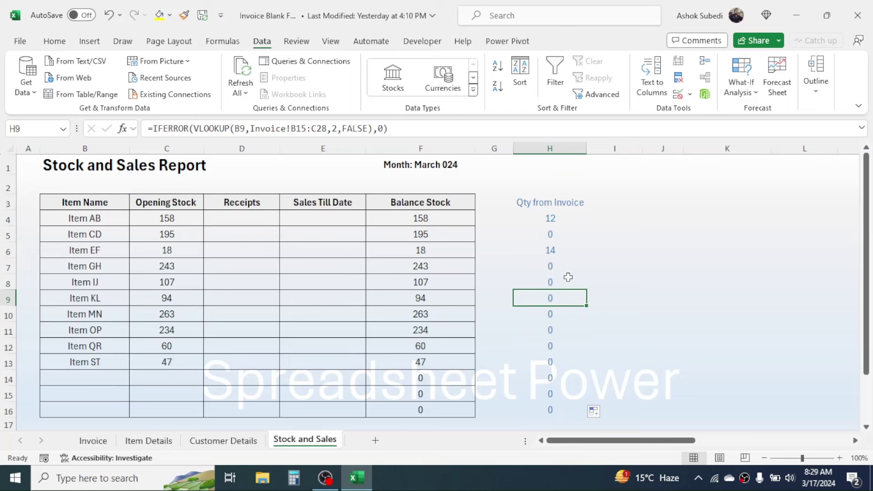
left_click(556, 218)
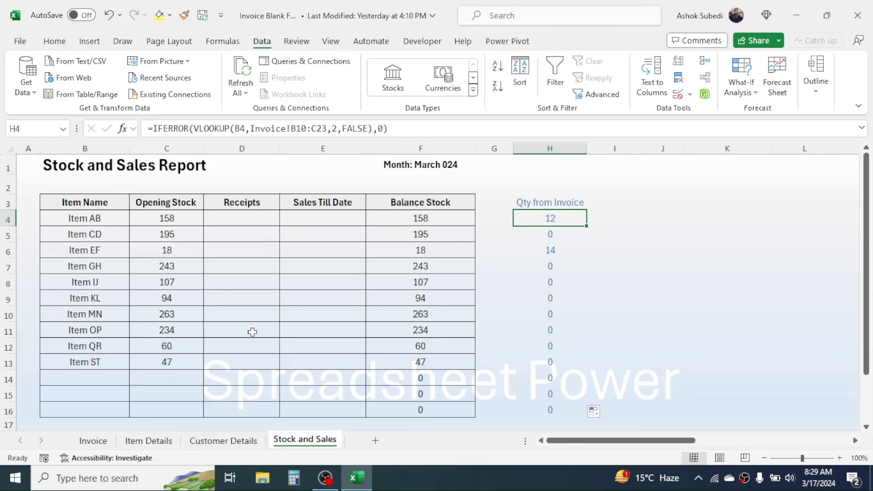
Step: Compare Item AB's quantity on the Invoice sheet with its Qty from Invoice value in the Stock and Sales report
left_click(109, 443)
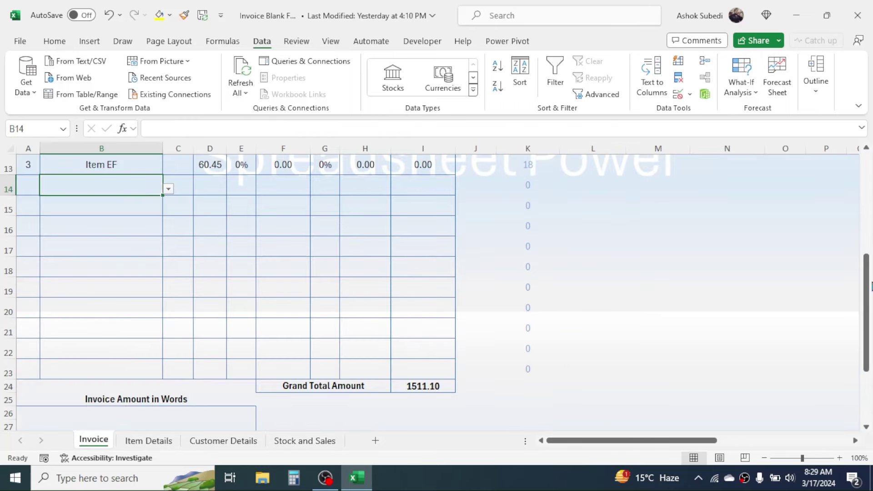
scroll(871, 287, "up", 4)
key("Up")
key("Up")
key("Up")
key("Right")
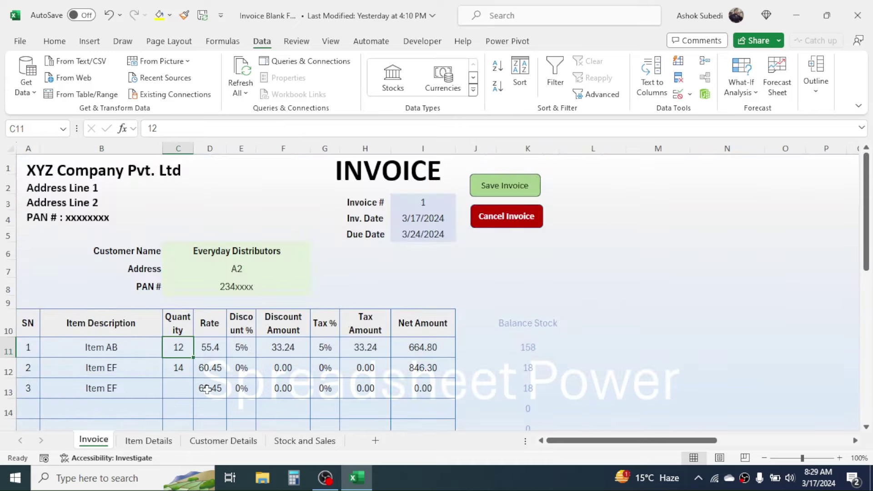
left_click(303, 441)
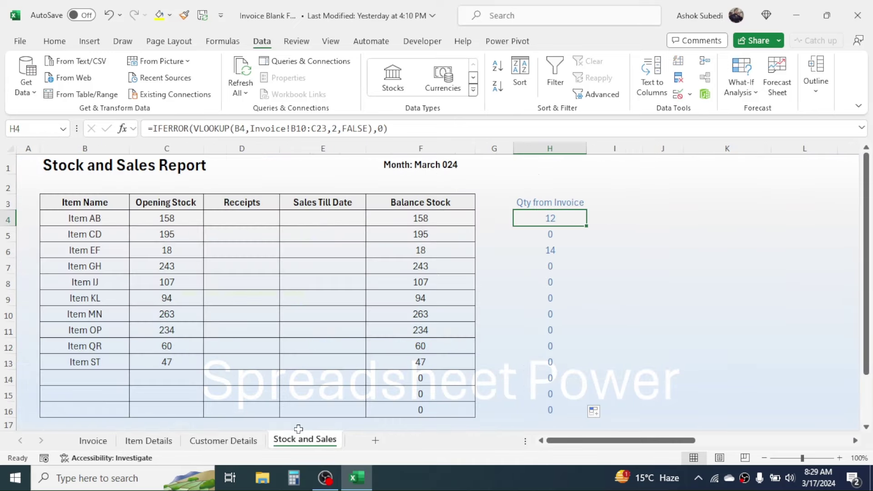
Step: Set Item AB's invoice quantity in C11 to 18 and check the Qty from Invoice column on the Stock and Sales sheet
left_click(93, 441)
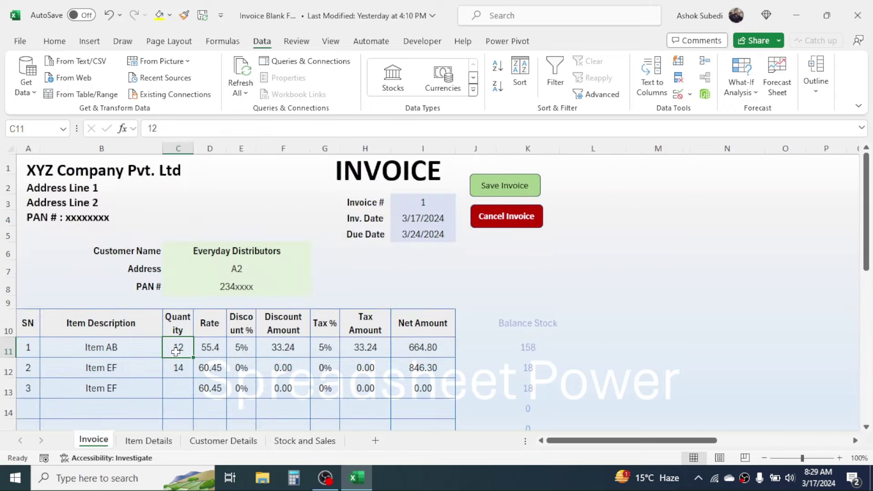
type("1")
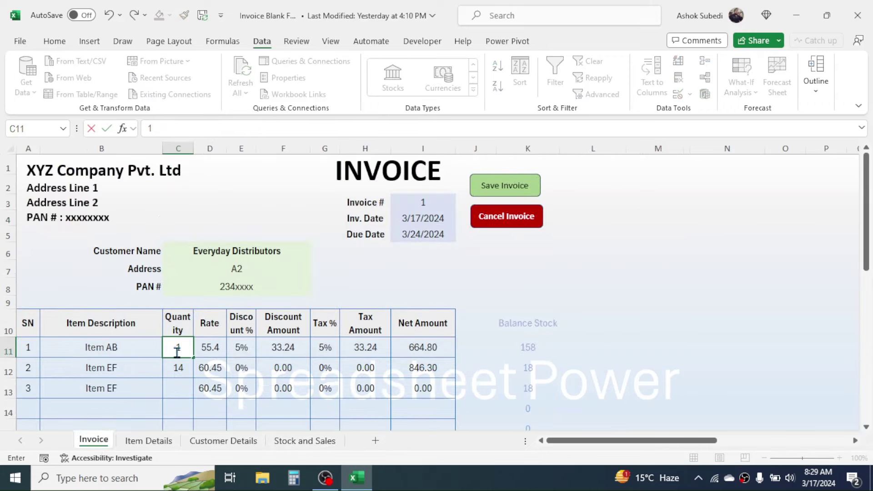
type("8")
key("Return")
left_click(304, 440)
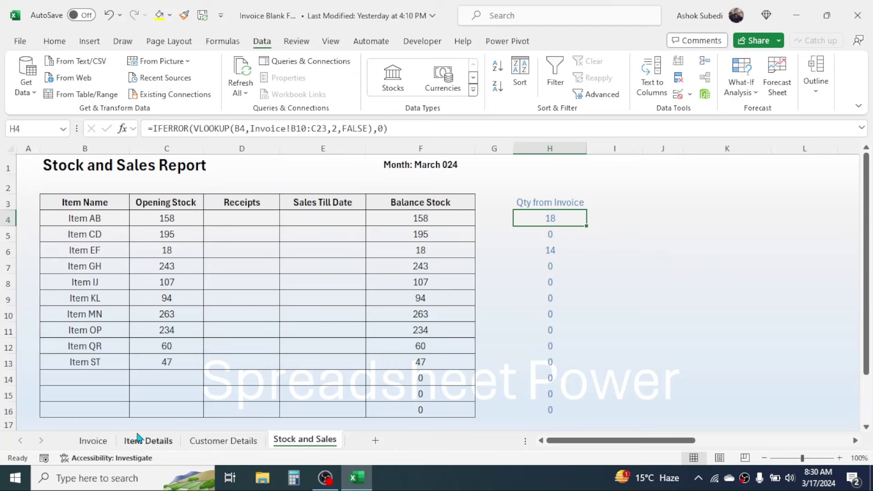
left_click(93, 441)
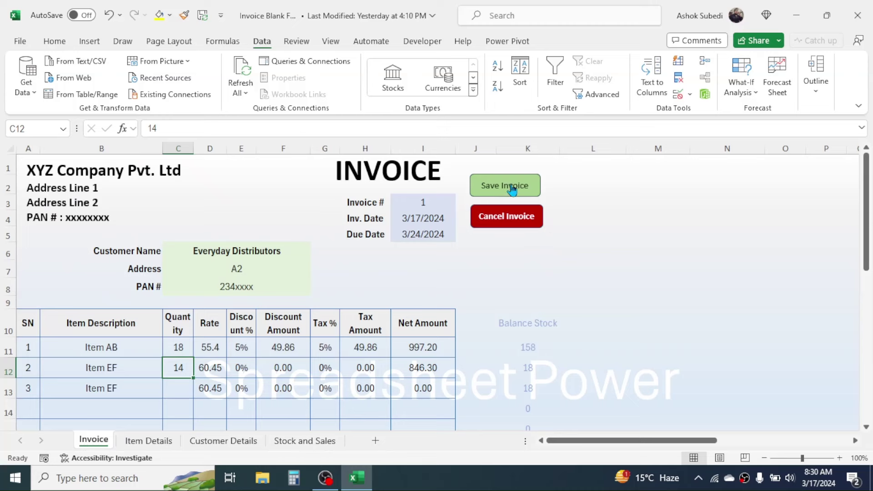
Step: Draw a rounded rectangle about 0.39" high and 1.58" wide around columns M and N of the Invoice sheet
left_click(682, 197)
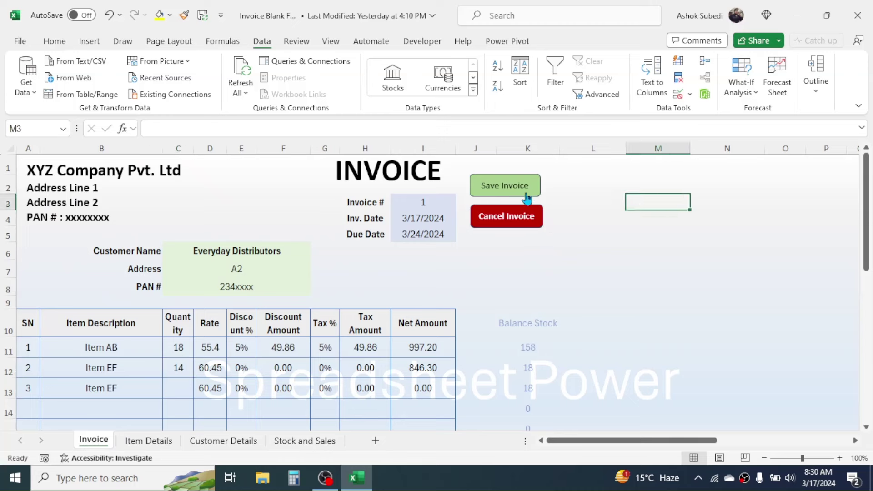
left_click(598, 176)
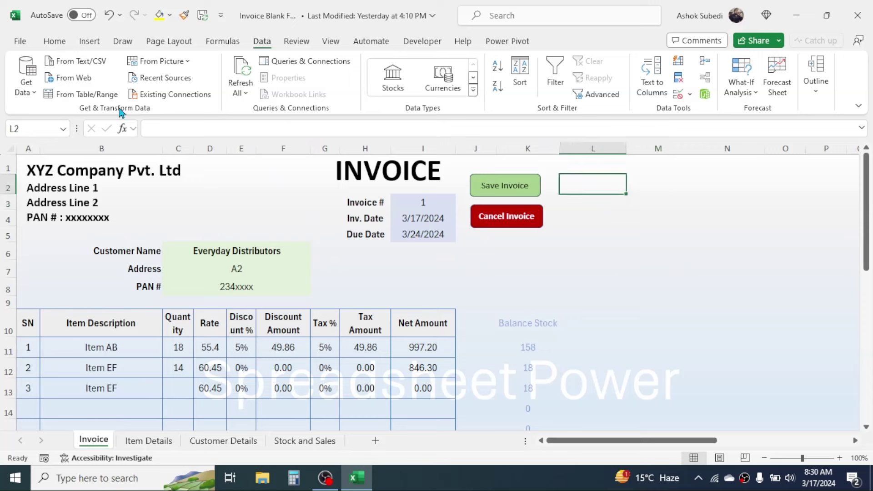
left_click(92, 43)
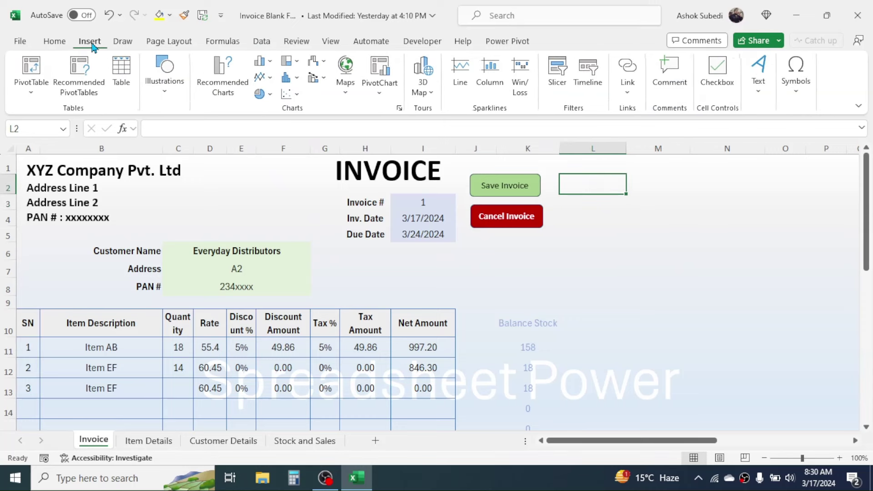
left_click(165, 95)
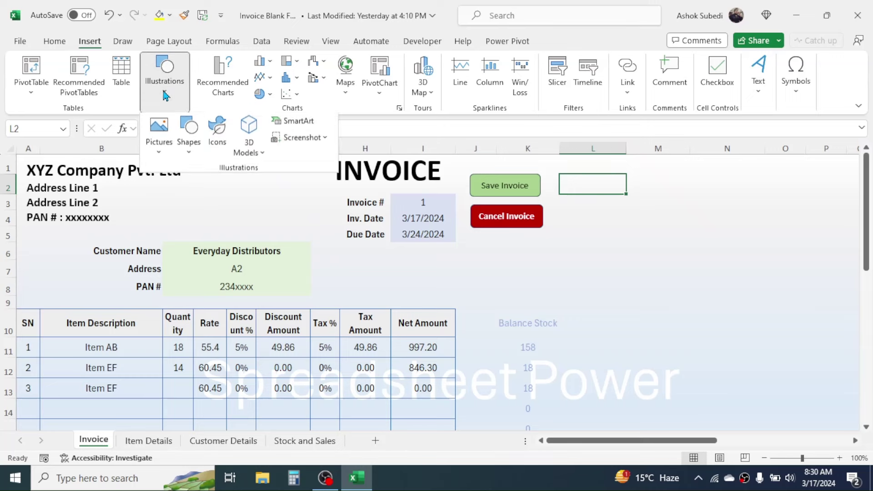
left_click(189, 153)
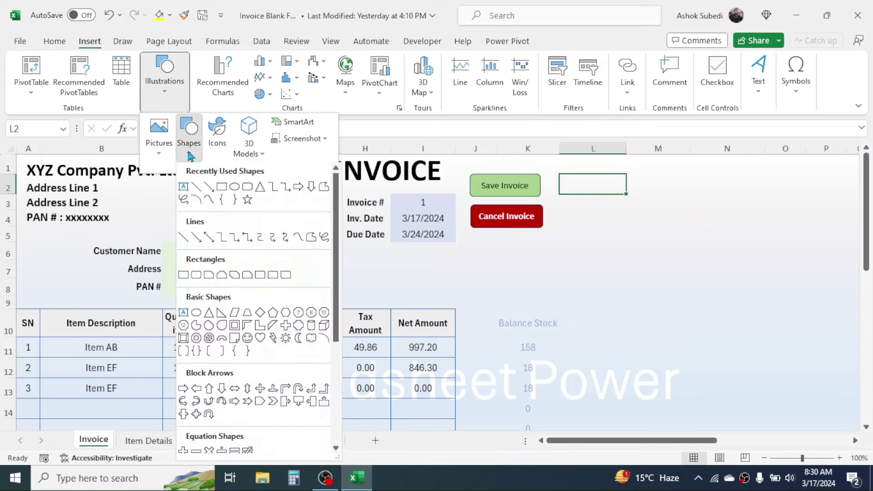
left_click(248, 189)
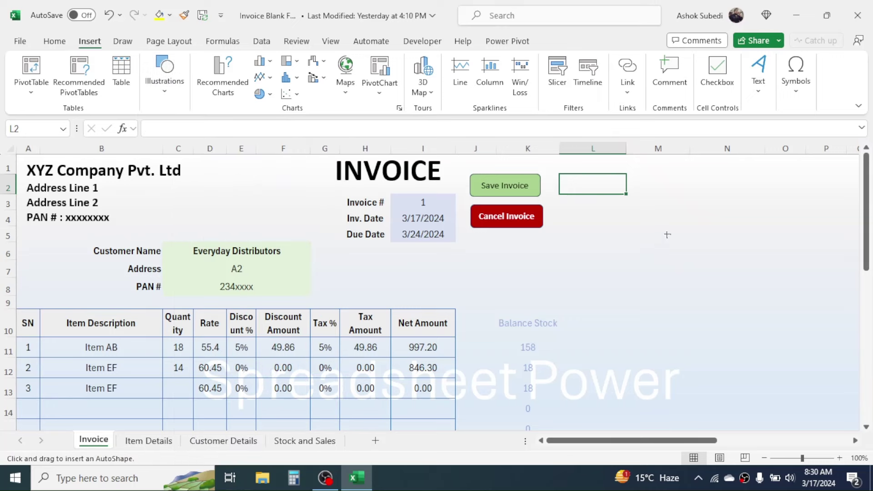
left_click_drag(640, 219, 737, 242)
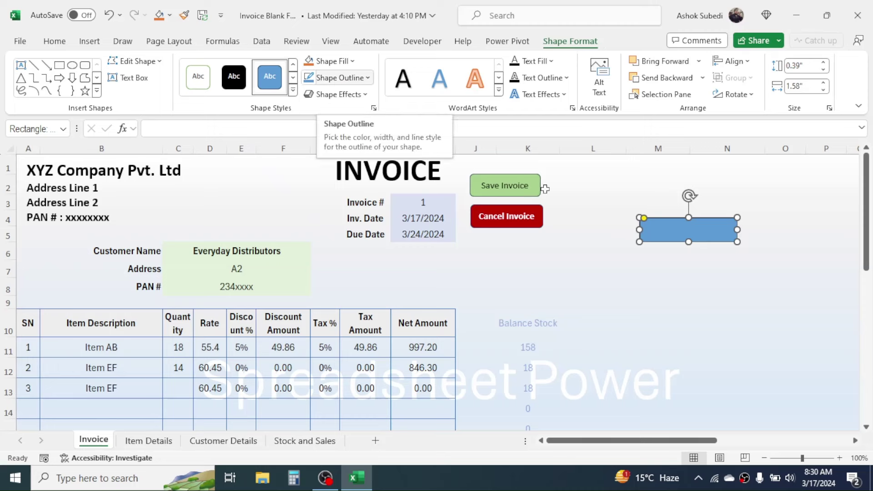
Step: Label the new rounded rectangle "Save Invoice" and delete it from the sheet
left_click(656, 228)
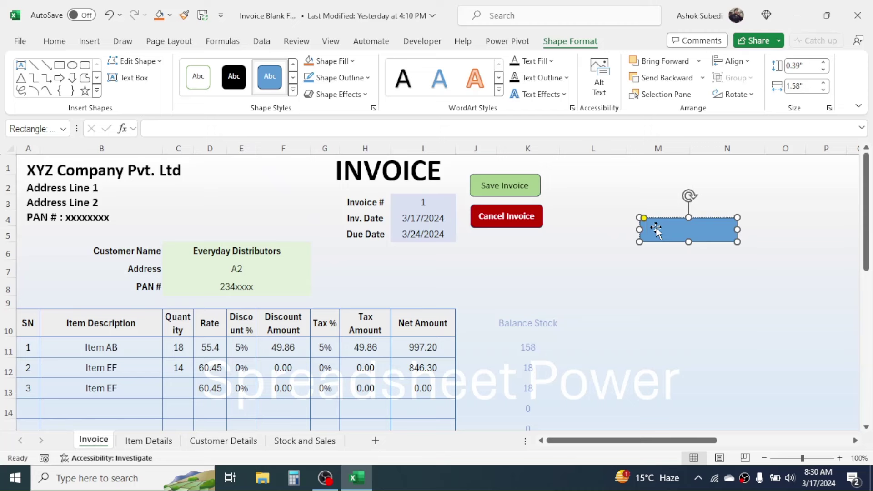
type("Save Invoice")
left_click(760, 288)
left_click(707, 227)
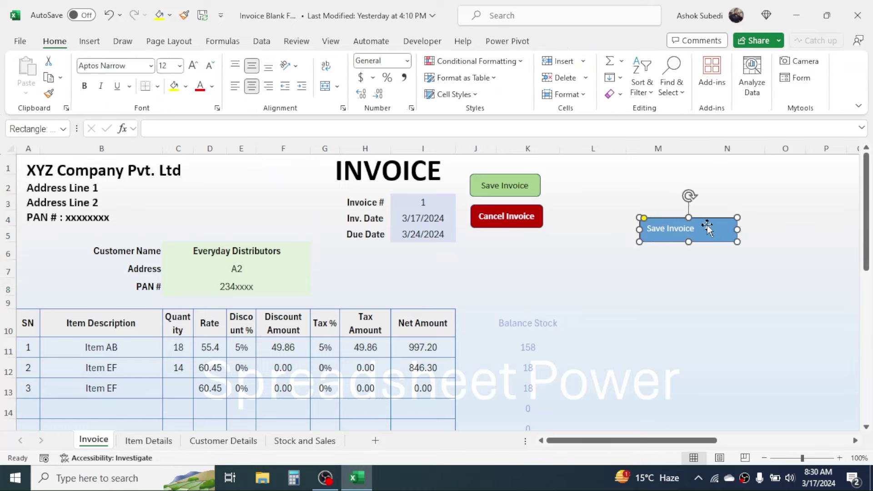
key("Delete")
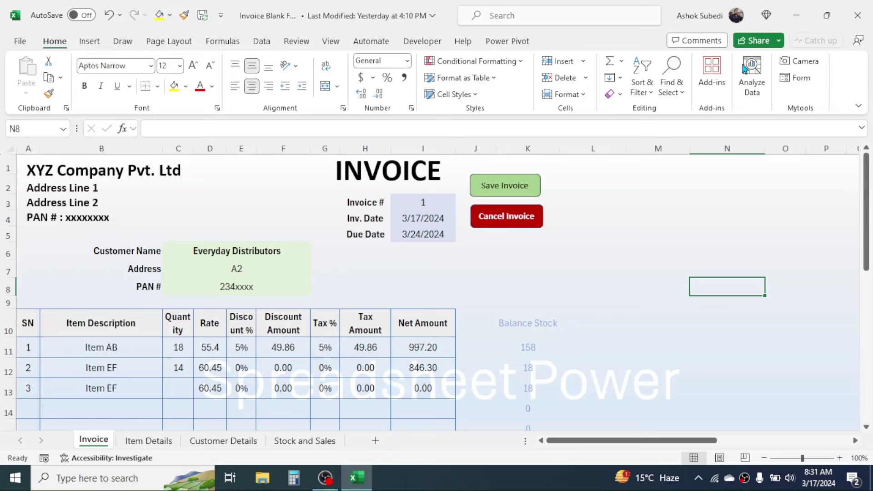
Step: Open the VBA Code text file from the desktop, maximize it and highlight the stock-copying lines of the saveinvoice macro
left_click(798, 14)
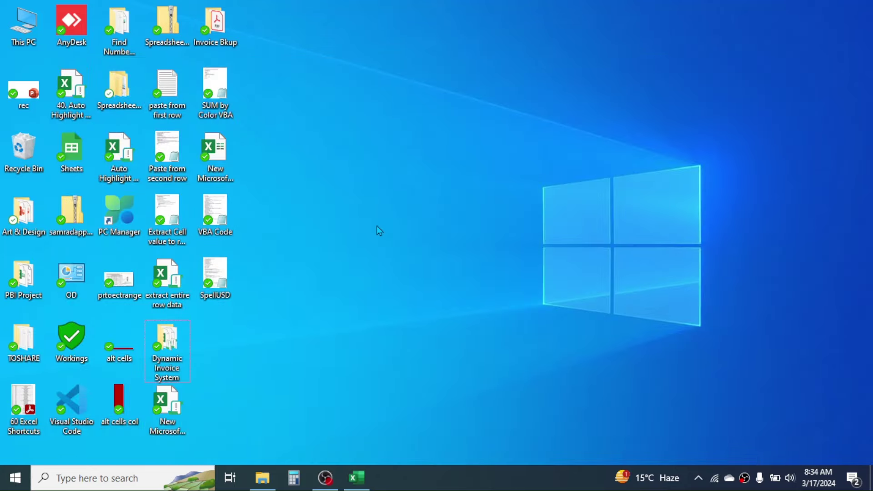
left_click(224, 223)
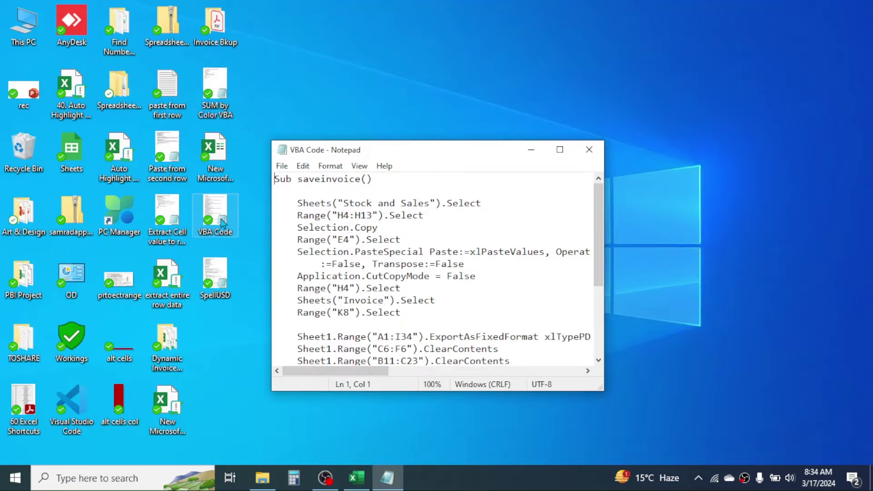
left_click(560, 150)
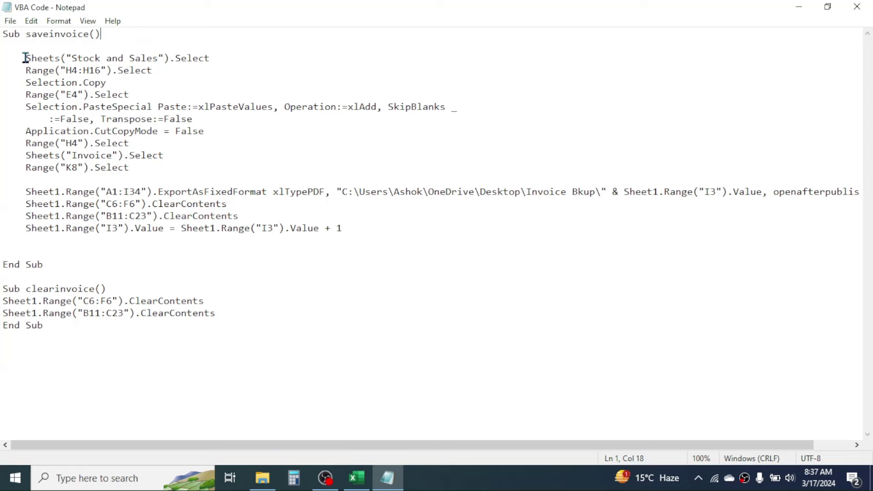
left_click_drag(25, 56, 240, 169)
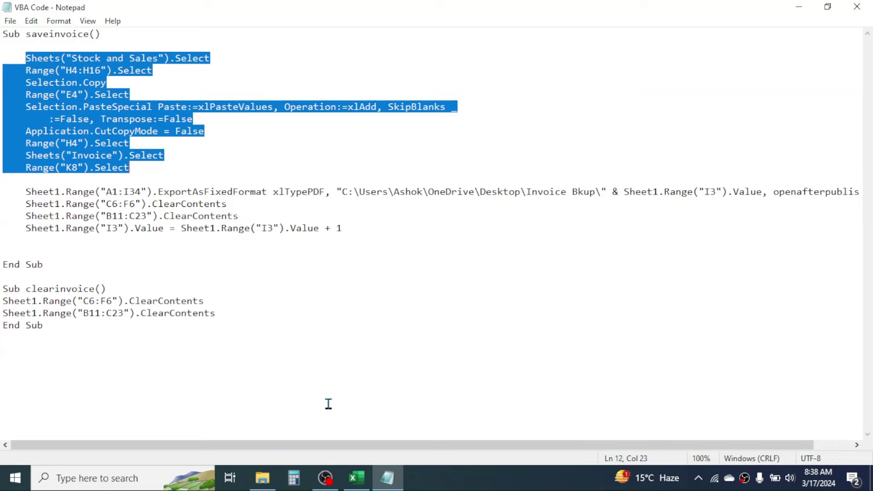
Step: Compare the macro's H4:H16 copy range with the Qty from Invoice column on the Stock and Sales sheet in Excel
left_click(351, 483)
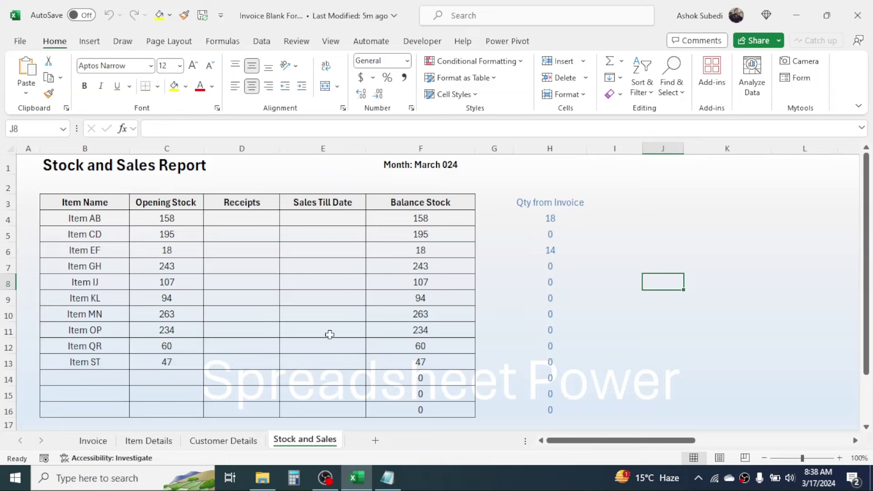
left_click(387, 479)
left_click(69, 74)
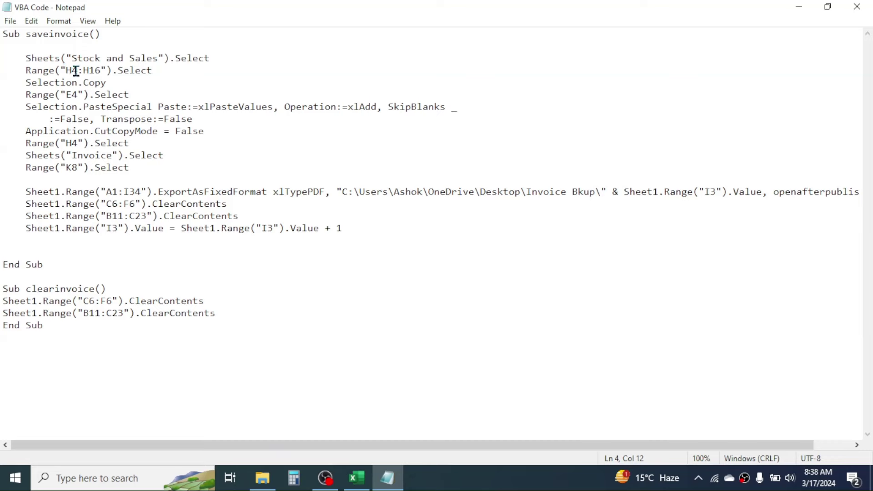
left_click(359, 480)
left_click_drag(551, 218, 540, 411)
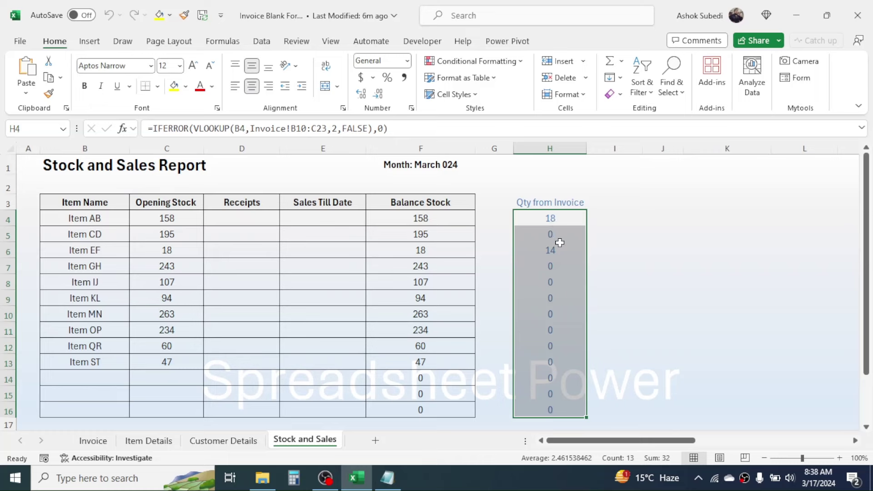
Step: Check the macro's paste target E4 against the Sales Till Date column on the Stock and Sales sheet
left_click(387, 477)
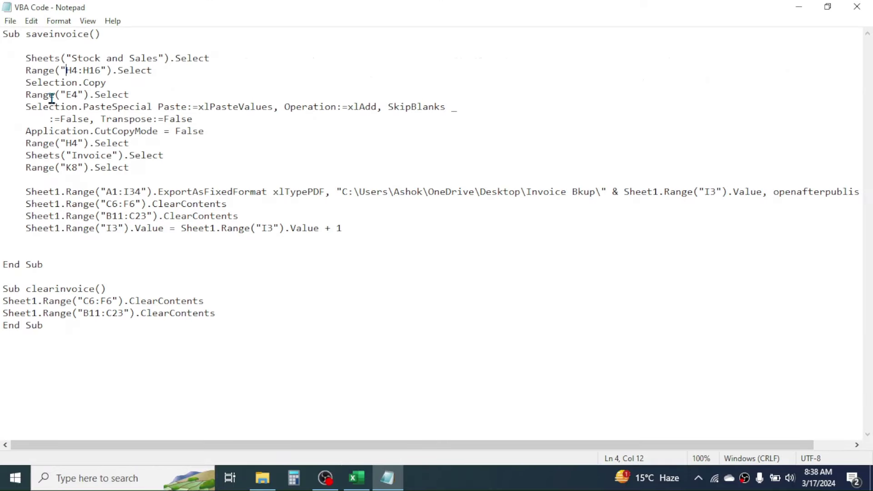
left_click(359, 479)
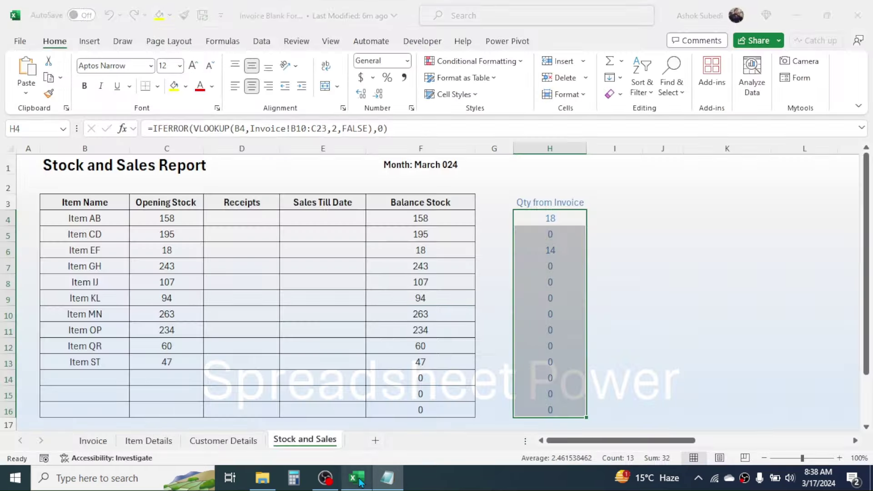
left_click(323, 221)
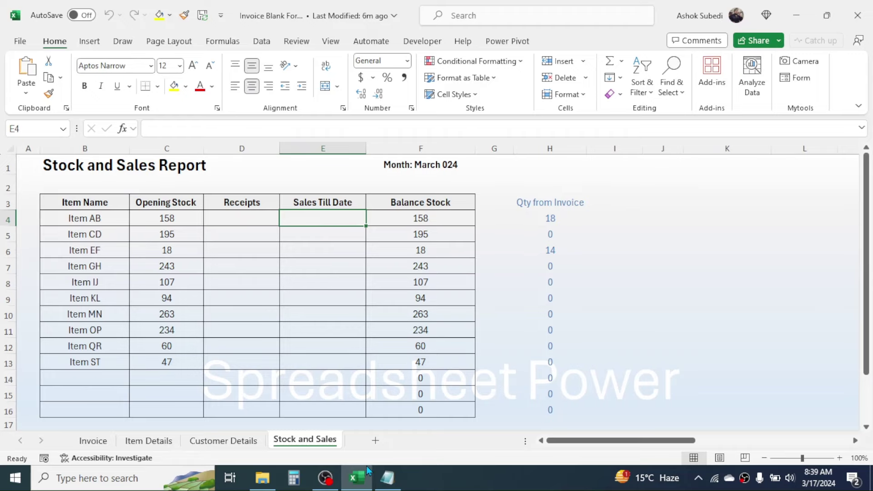
Step: Return to the code in Notepad and examine the PDF export and clearing lines, highlighting the export range A1:I34
left_click(387, 477)
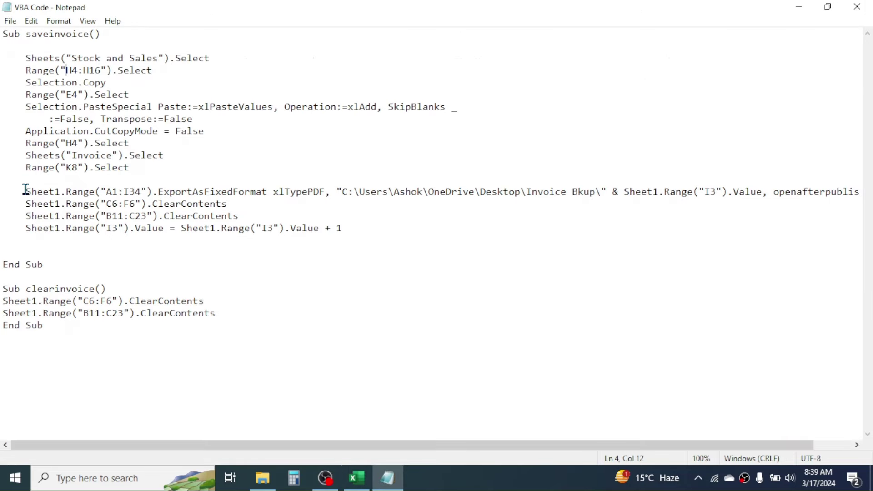
left_click_drag(24, 191, 362, 229)
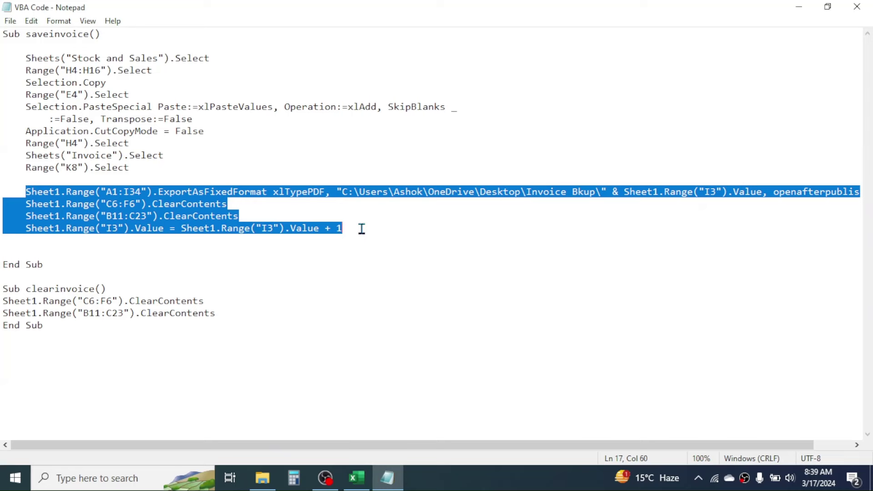
left_click(186, 209)
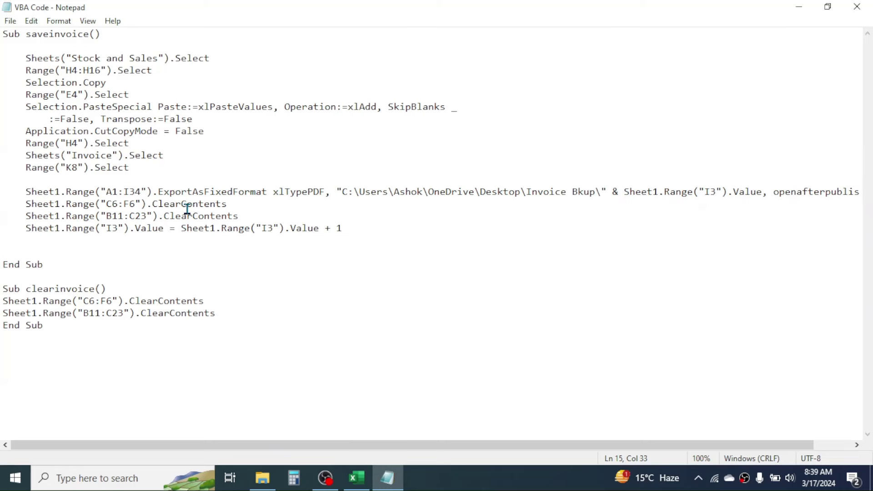
left_click(107, 190)
left_click_drag(108, 190, 142, 193)
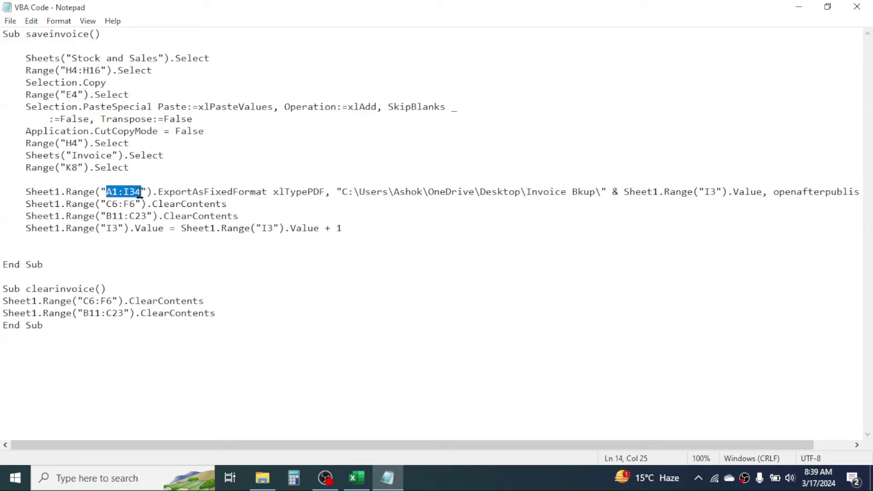
Step: Check the Invoice sheet's extent down to row 34 against the export range and highlight the Invoice Bkup folder path in the code
left_click(357, 477)
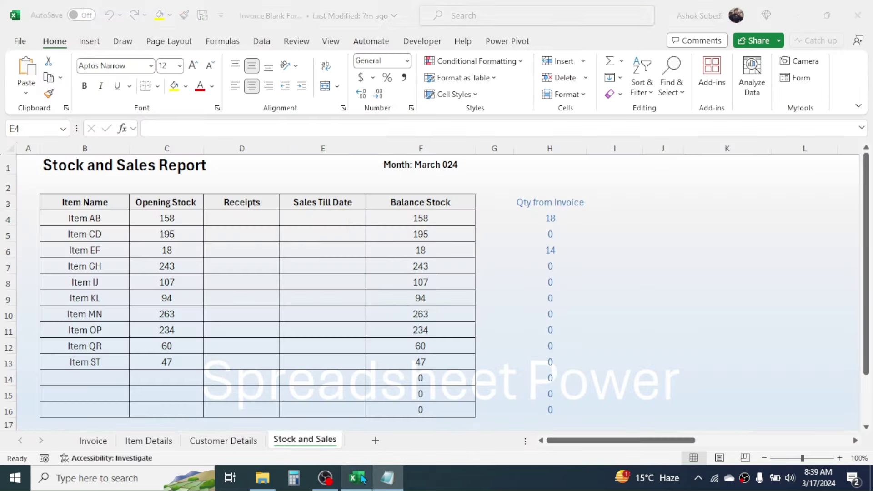
left_click(93, 440)
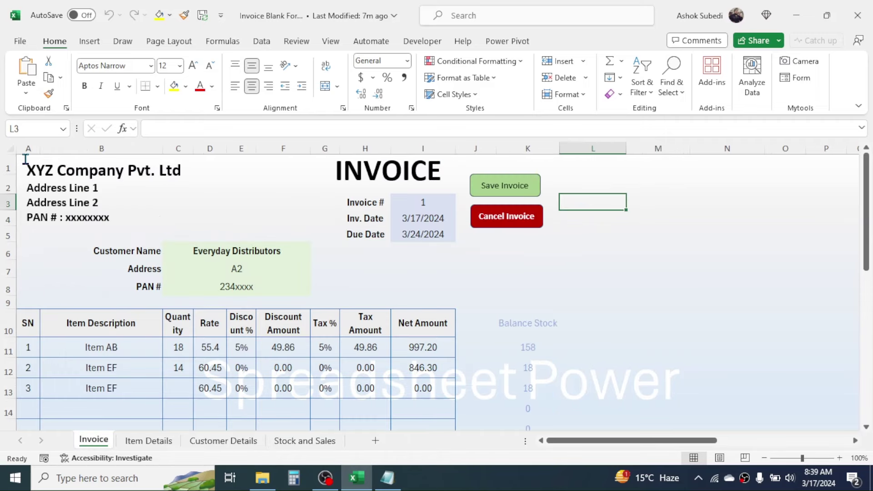
left_click_drag(868, 199, 870, 382)
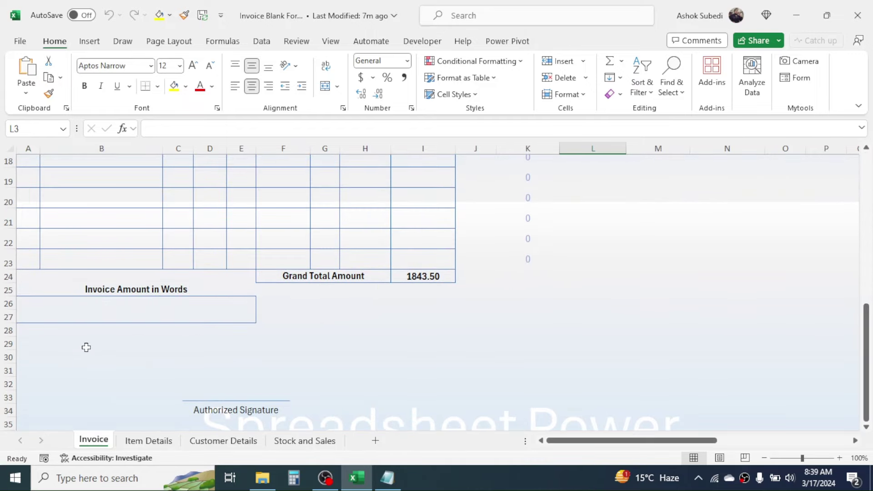
left_click(866, 428)
left_click(867, 428)
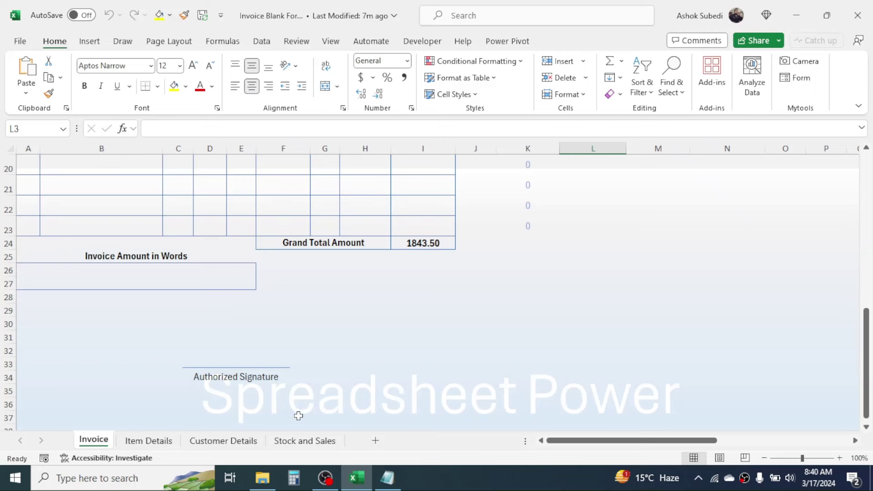
left_click(387, 478)
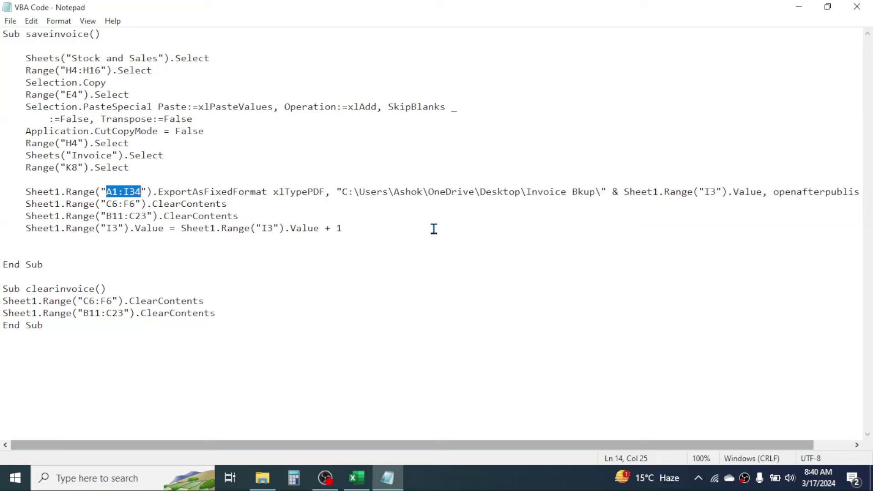
left_click_drag(344, 190, 597, 195)
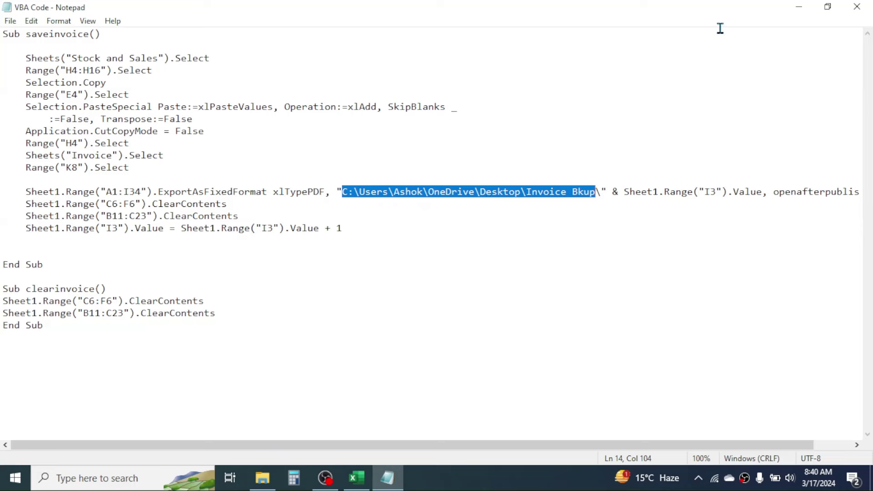
Step: Leave the code for the desktop and create a new folder there named "invoice"
left_click(801, 8)
left_click(802, 17)
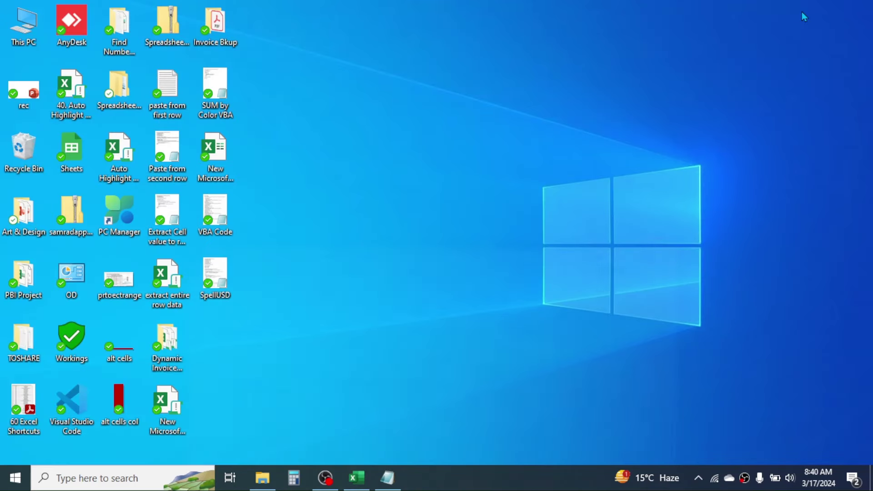
right_click(375, 132)
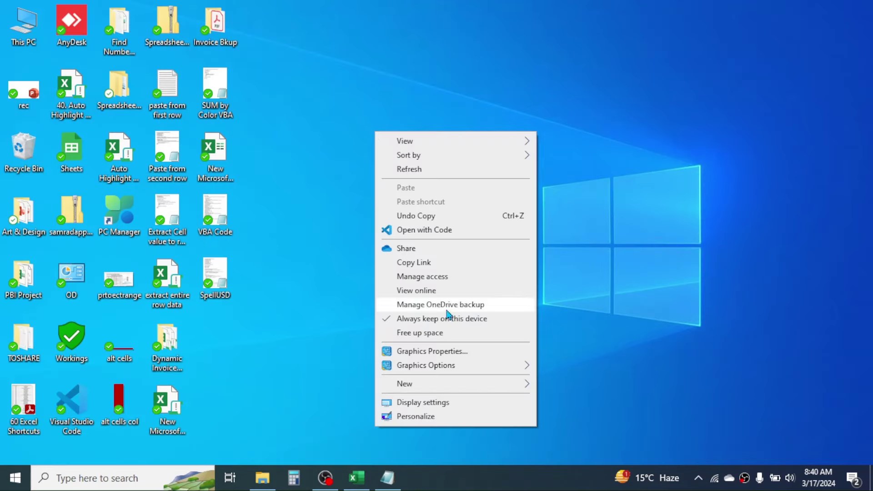
mouse_move(417, 384)
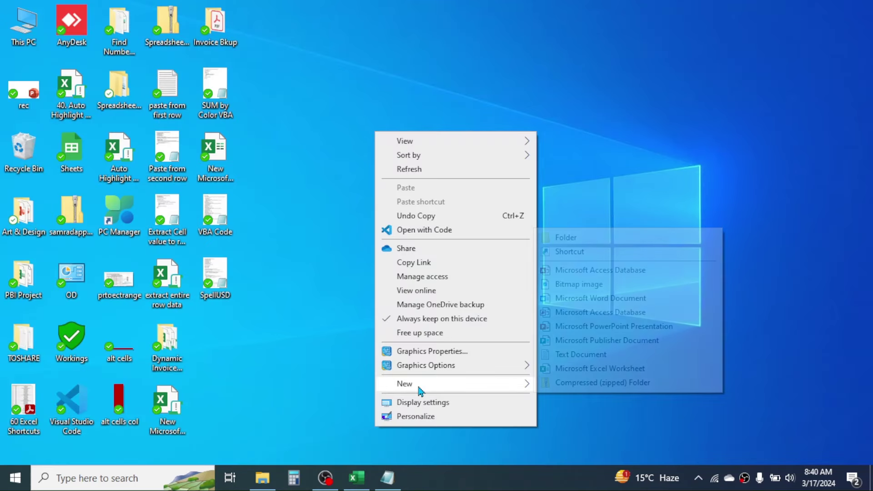
left_click(584, 238)
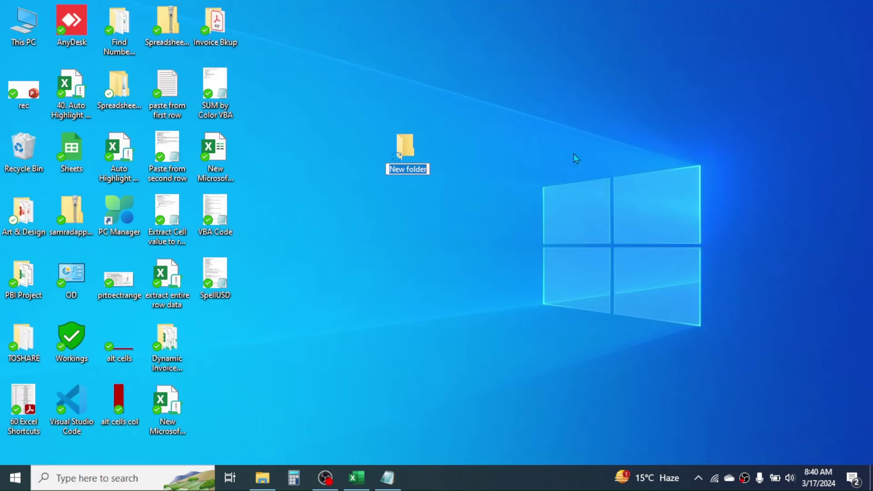
type("invoice")
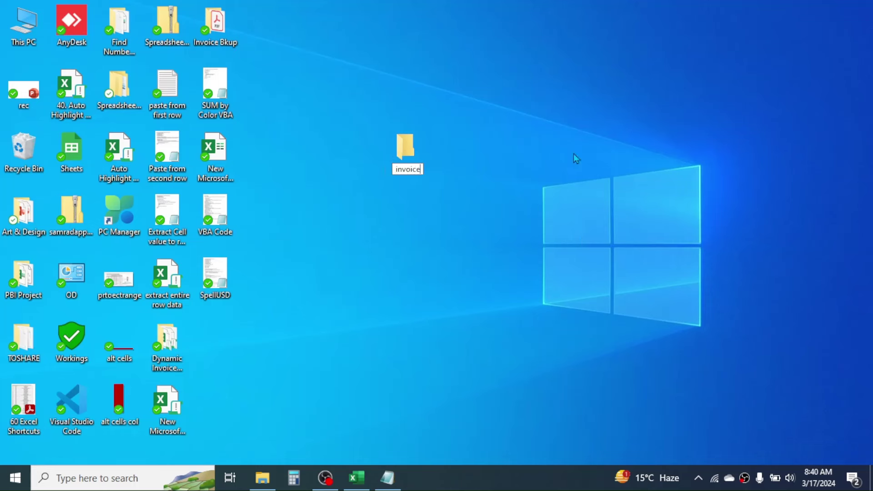
key("Return")
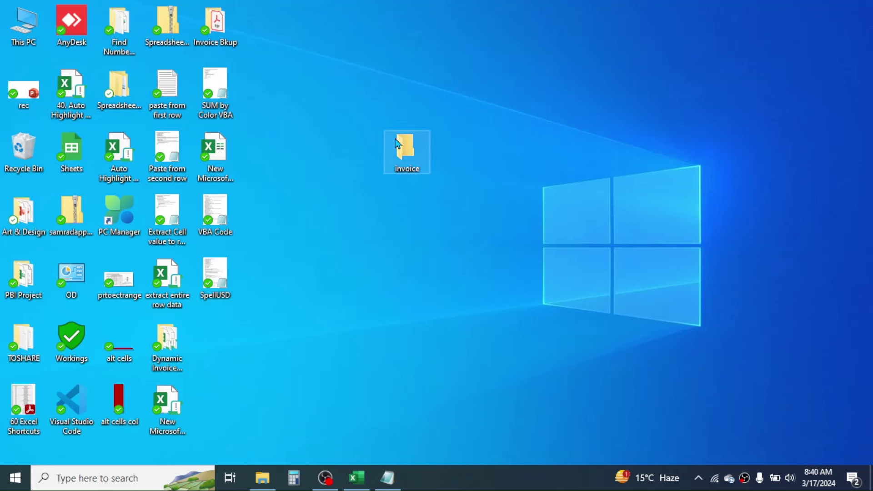
Step: Open the invoice folder and copy its full path
double_click(398, 145)
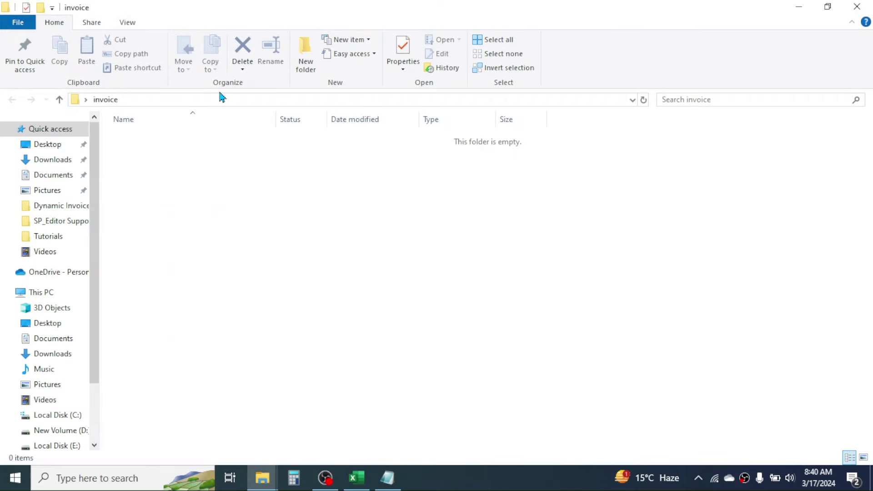
left_click(138, 99)
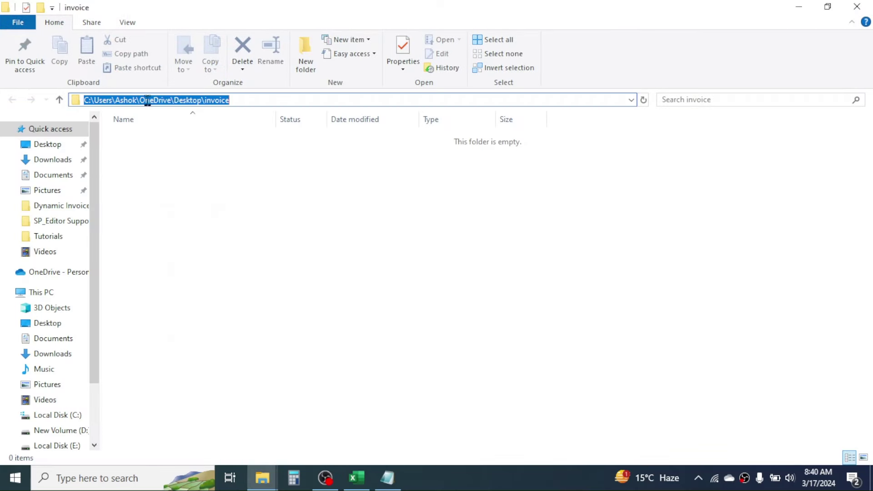
right_click(118, 100)
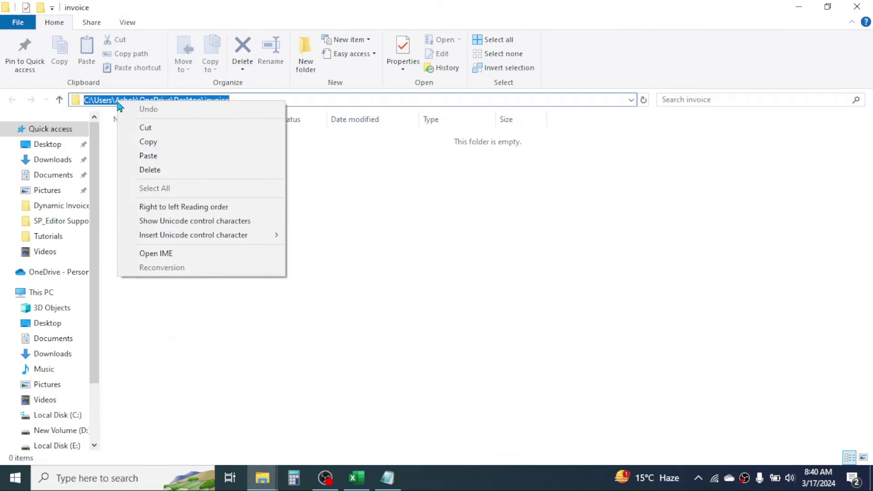
left_click(151, 144)
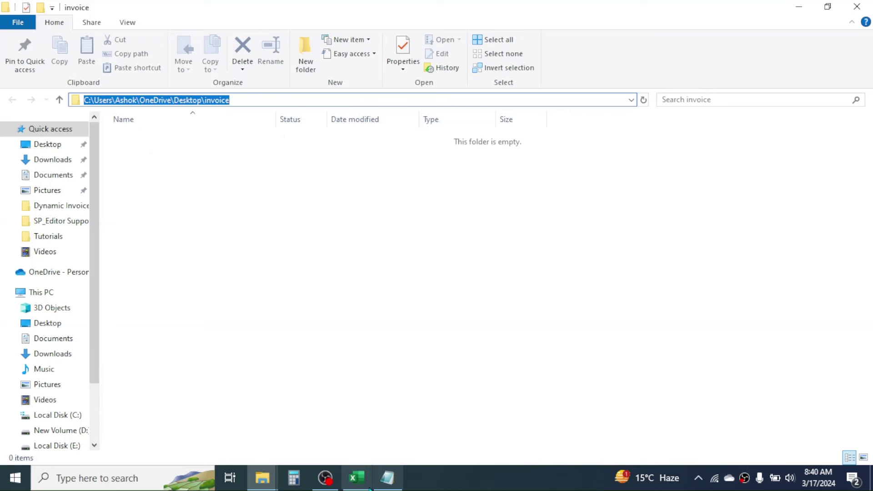
Step: Return to the code in Notepad and highlight the Invoice Bkup folder path in the PDF export line
left_click(387, 477)
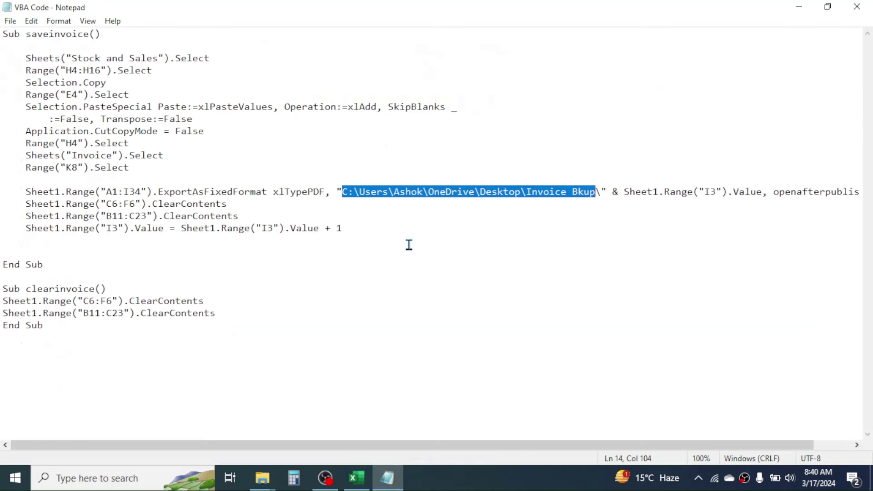
left_click(350, 192)
left_click_drag(348, 191, 595, 194)
Step: Highlight the I3 reference in the export line and check it against the Invoice # cell on the Invoice sheet in Excel
left_click(705, 194)
left_click_drag(706, 192, 717, 191)
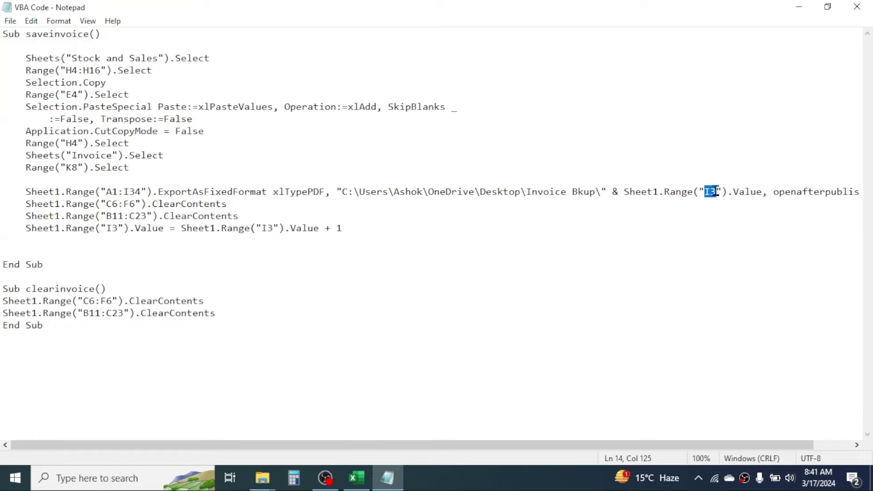
left_click(357, 478)
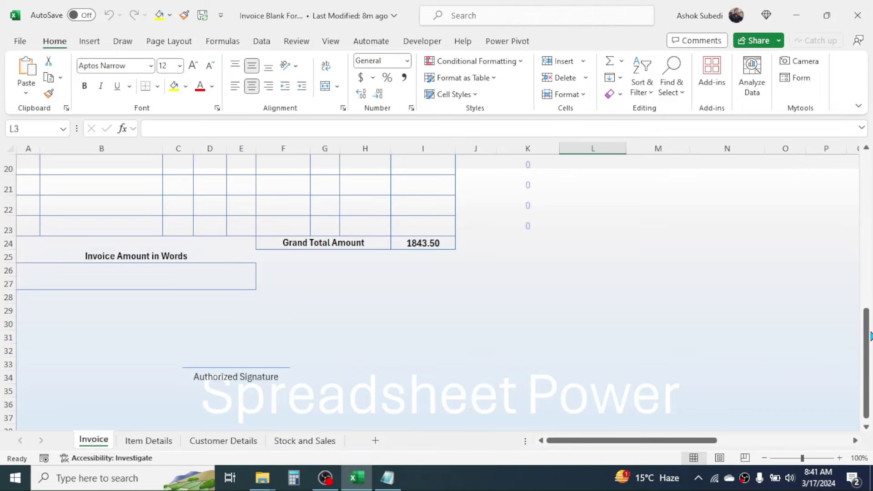
left_click_drag(866, 336, 846, 163)
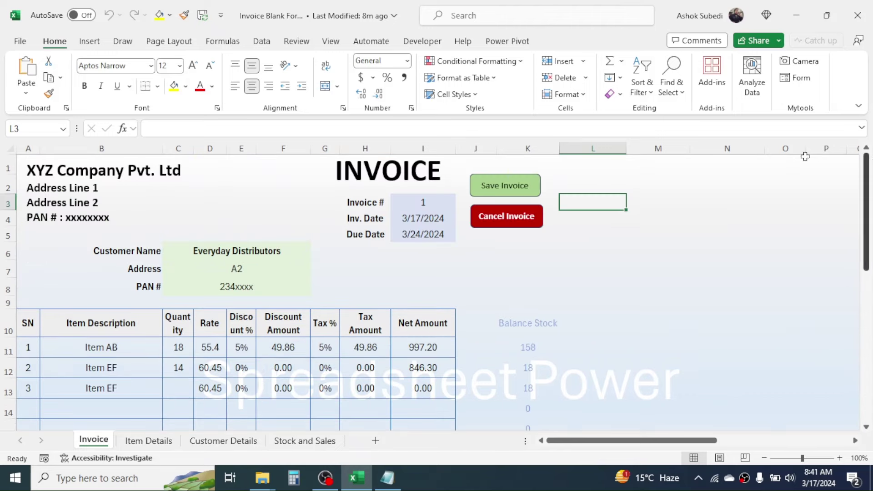
left_click(419, 201)
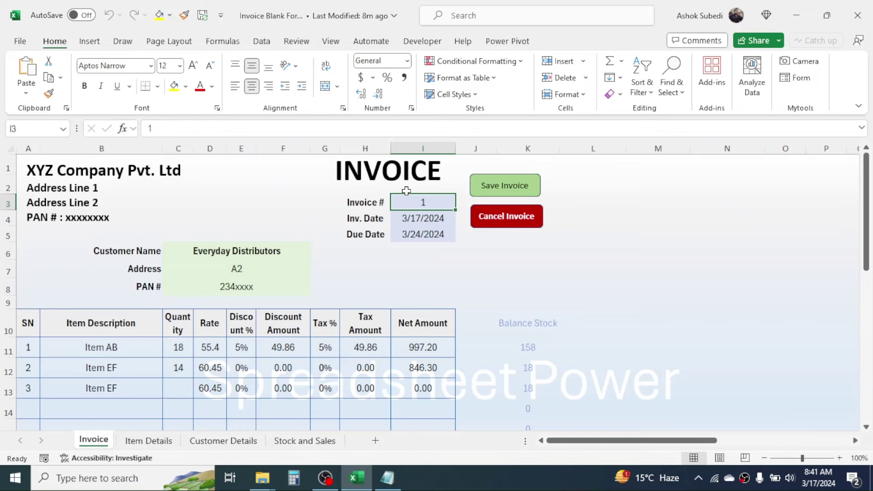
Step: Return to the Notepad code's C6:F6 clearing line and compare it with the Customer Name cell on the Invoice sheet in Excel
left_click(387, 477)
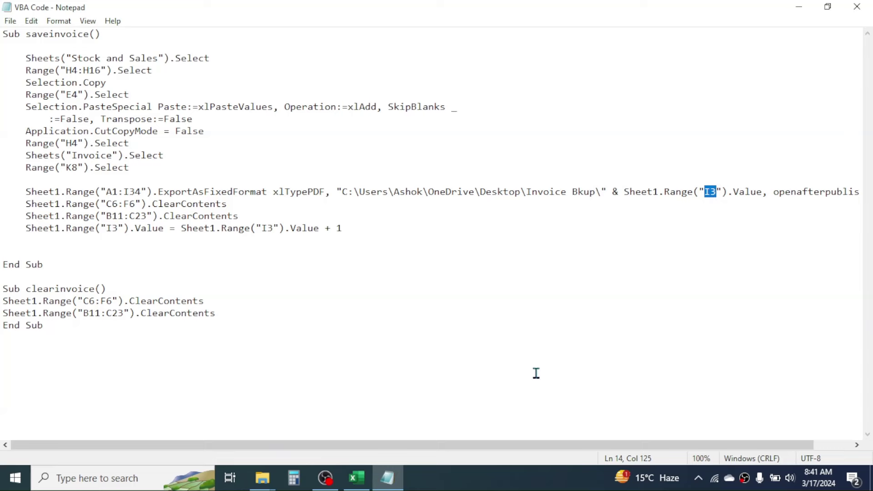
left_click_drag(483, 445, 324, 429)
left_click_drag(112, 204, 124, 207)
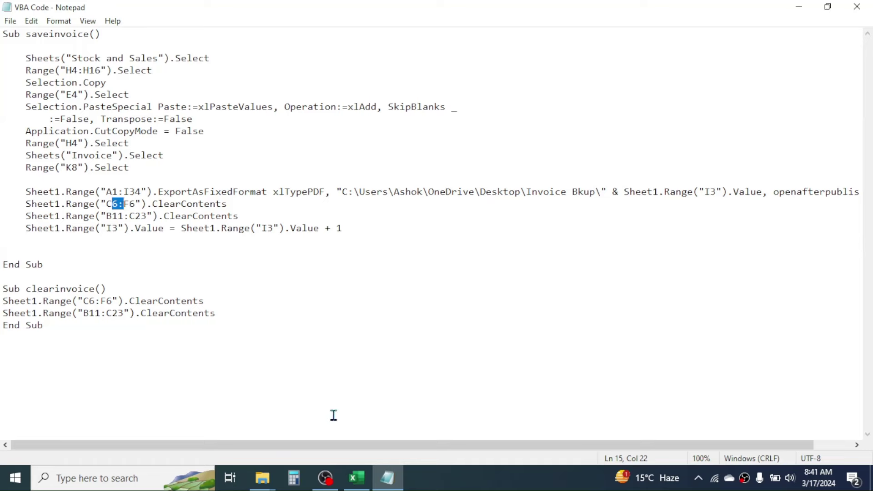
left_click(357, 477)
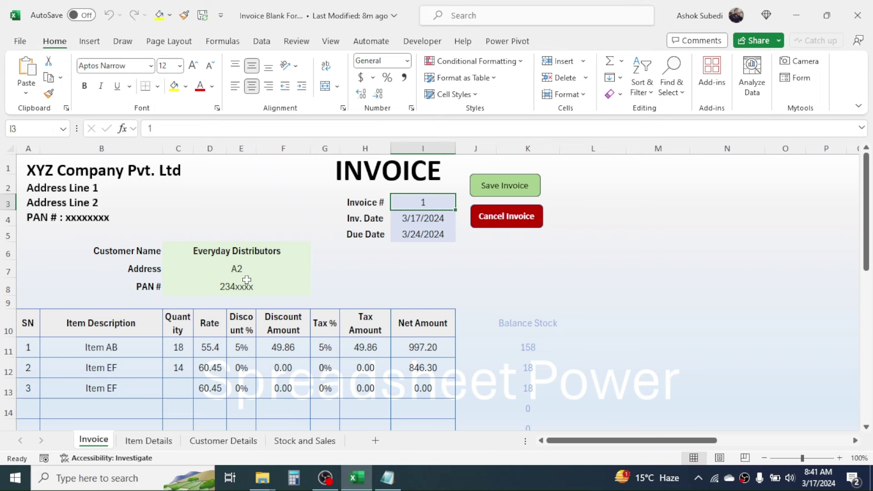
left_click(221, 251)
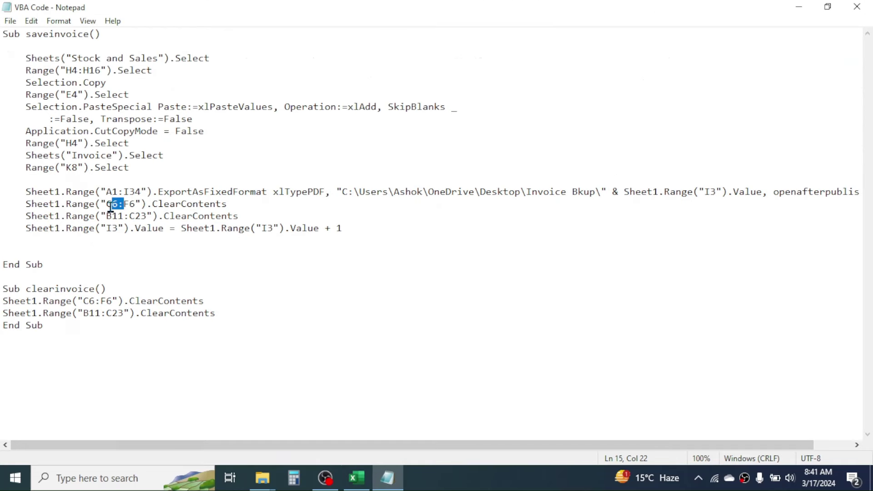
Step: Back in Notepad, examine the B11:C23 clearing line and the line that increments the invoice number in I3 by 1
left_click_drag(106, 216, 146, 215)
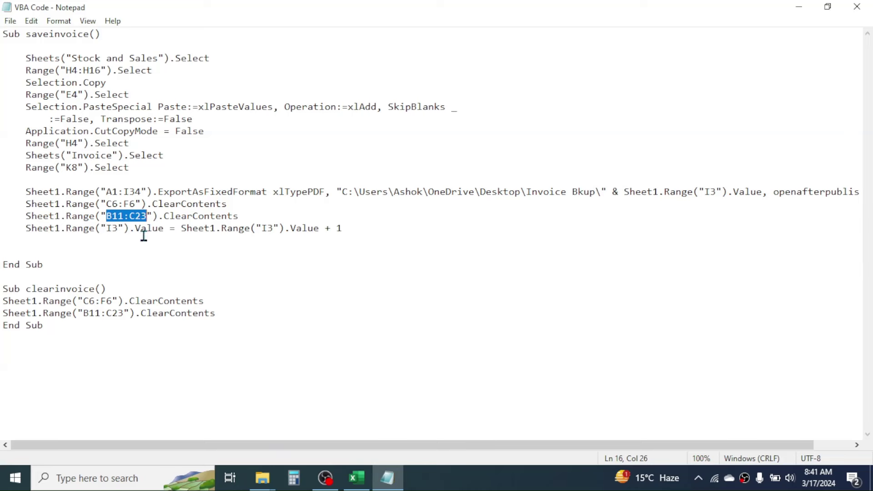
left_click(108, 217)
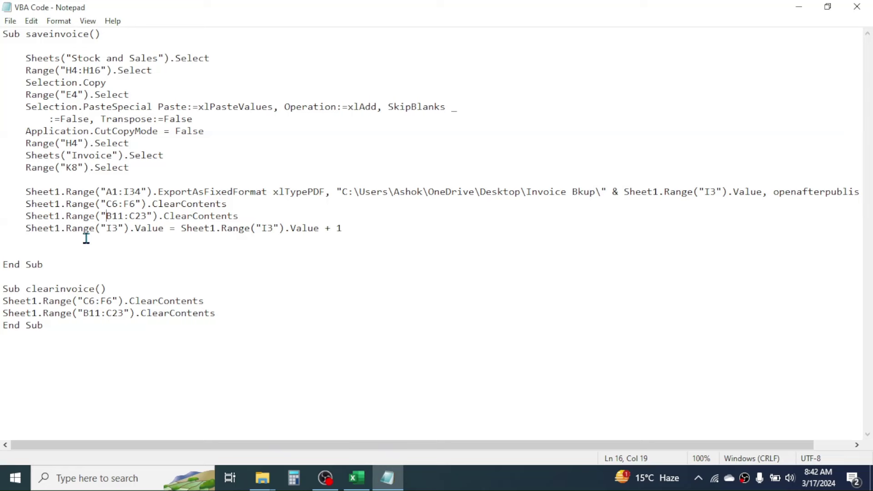
left_click(28, 228)
left_click_drag(30, 228, 214, 251)
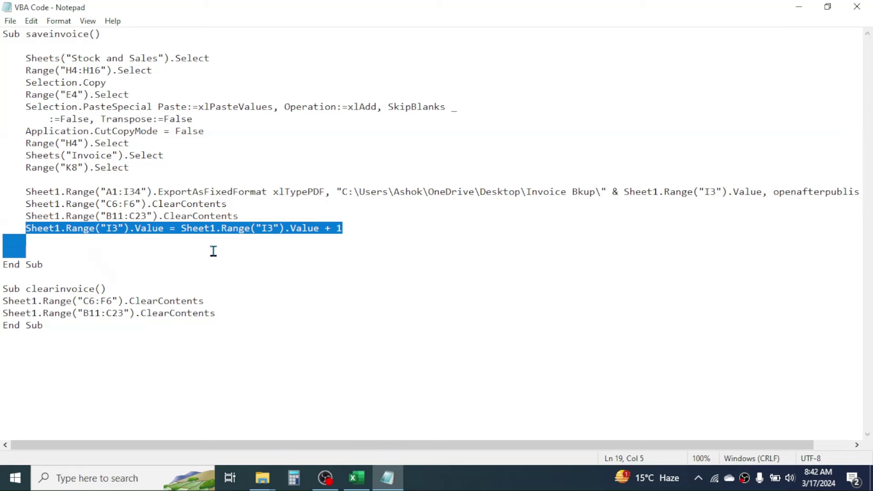
left_click(245, 253)
left_click(237, 229)
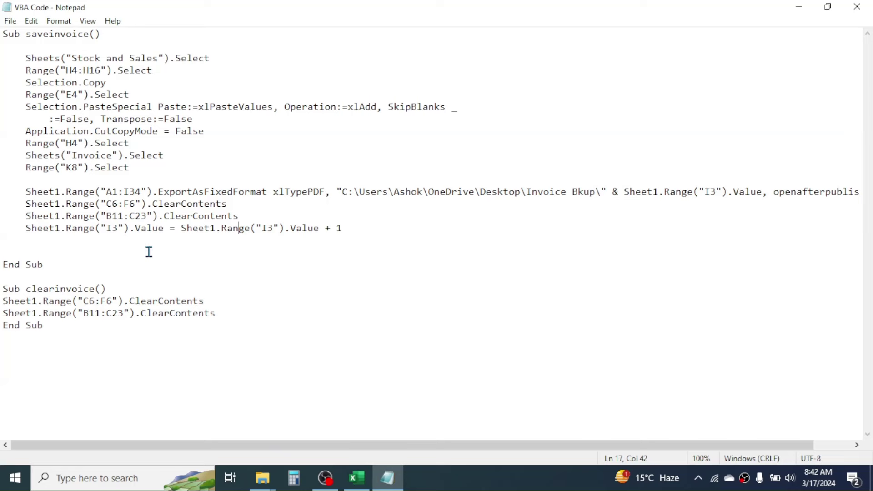
Step: Review the saveinvoice statements and the clearinvoice macro, highlighting its clearing ranges C6:F6 and B11:C23
left_click_drag(26, 57, 348, 232)
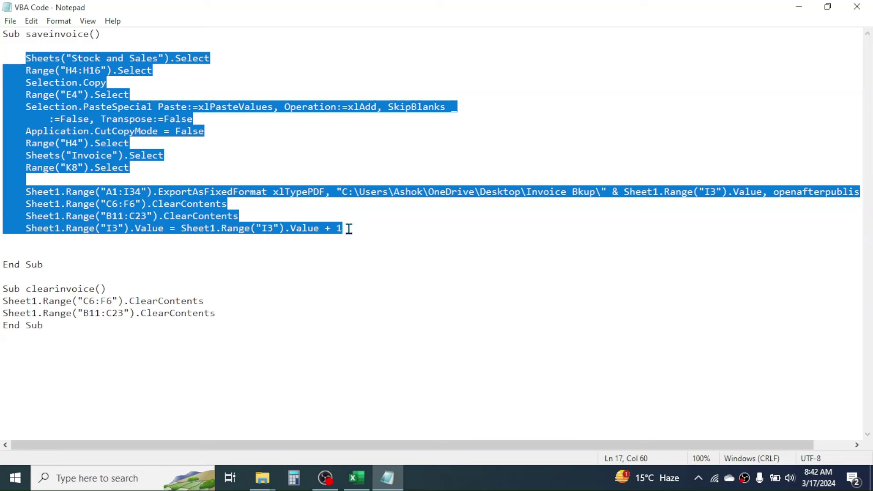
left_click(6, 287)
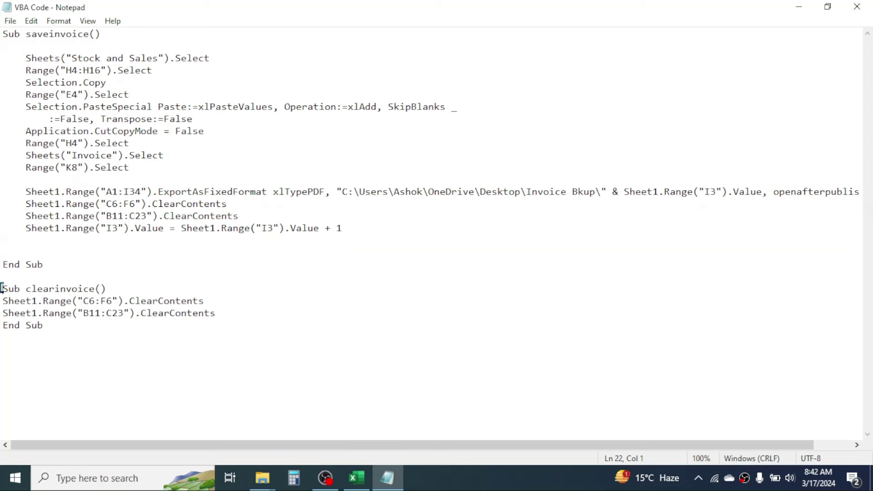
left_click_drag(3, 288, 66, 330)
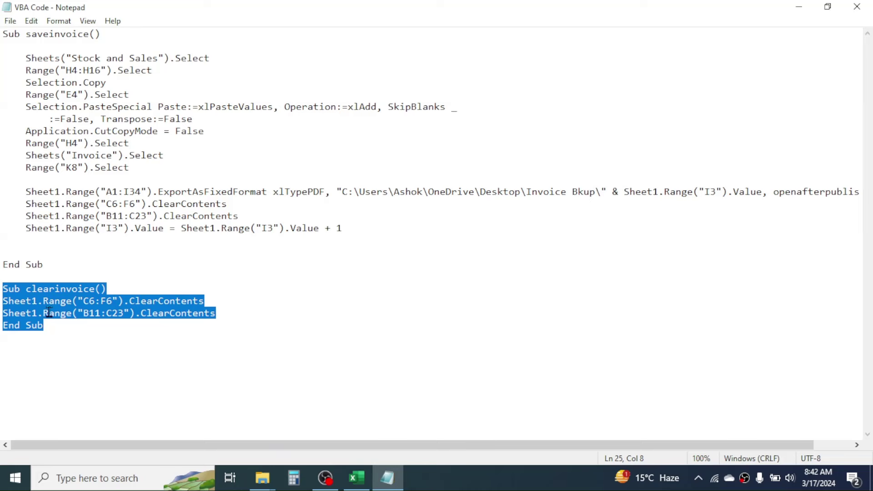
left_click(101, 348)
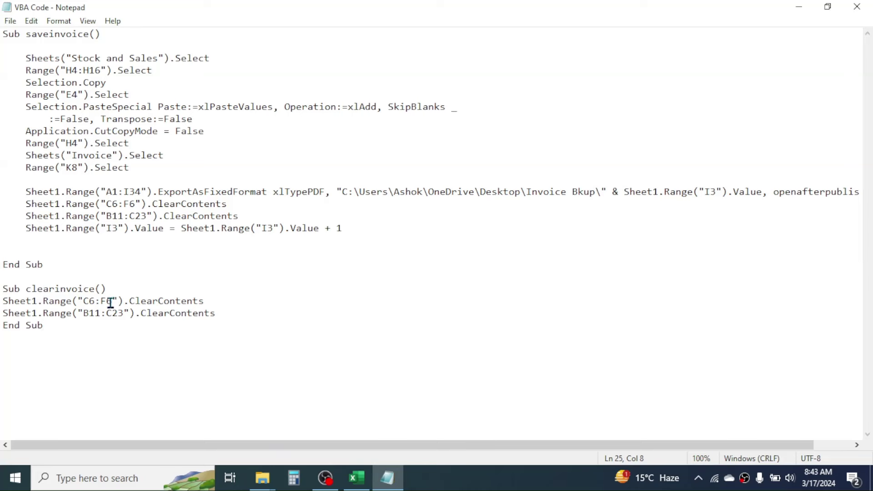
left_click(84, 301)
left_click_drag(83, 300, 124, 319)
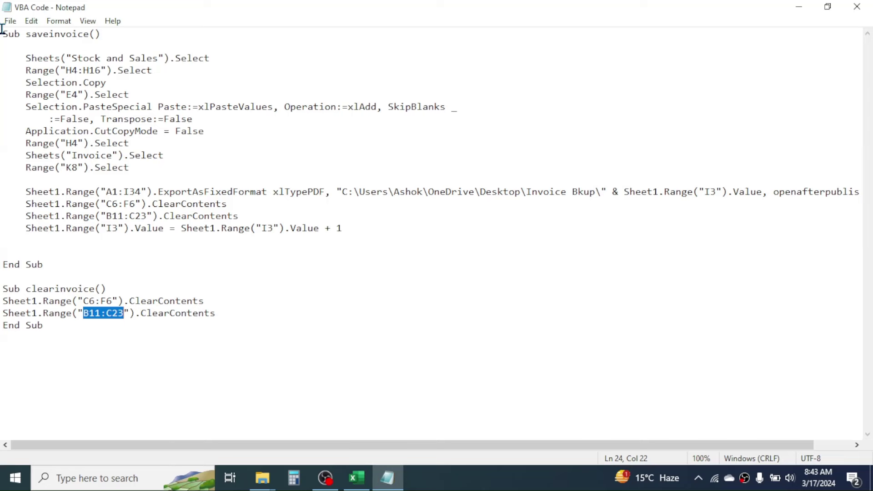
Step: Copy the complete code of both the saveinvoice and clearinvoice macros
left_click_drag(3, 34, 148, 343)
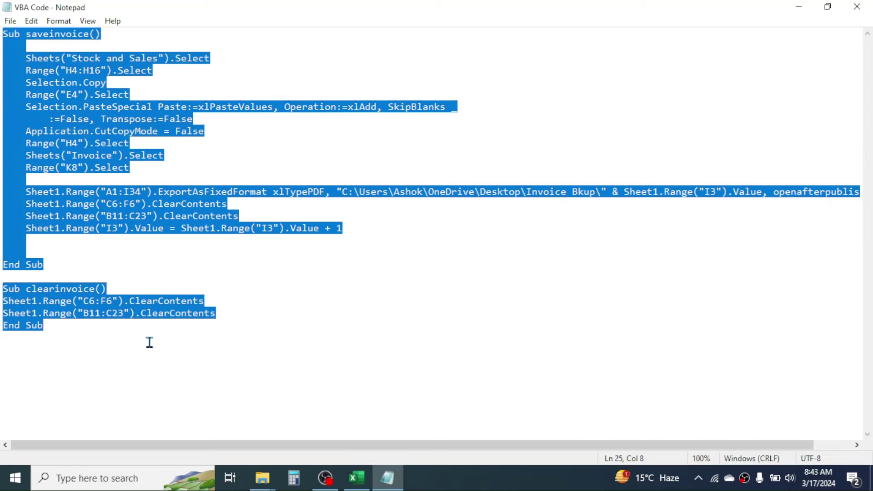
right_click(84, 131)
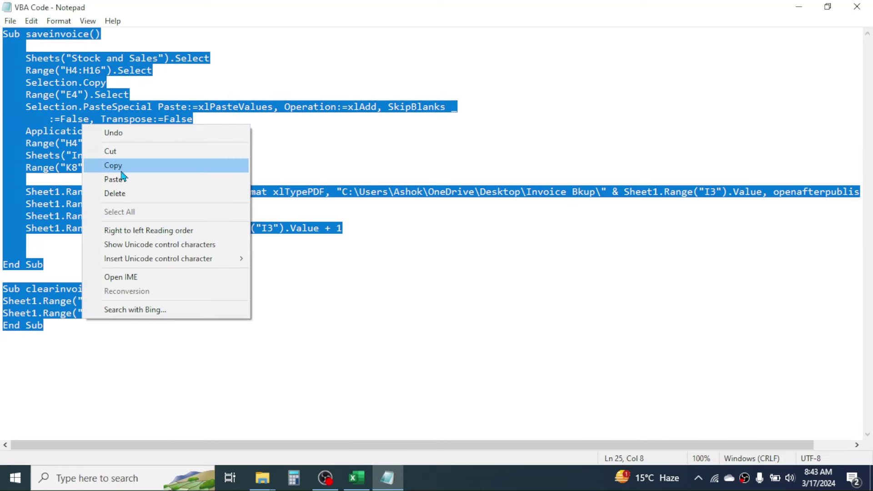
left_click(113, 165)
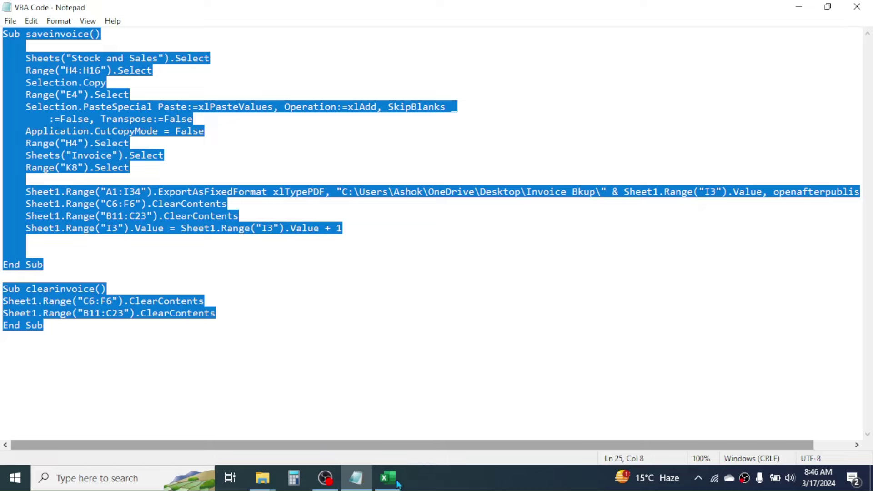
Step: Switch to the invoice workbook in Excel, open its Visual Basic editor and insert a new module
left_click(396, 482)
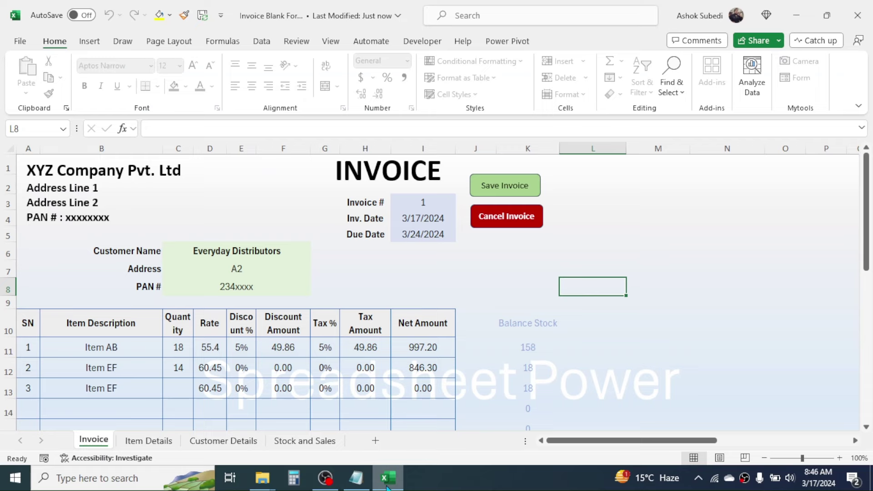
left_click(422, 41)
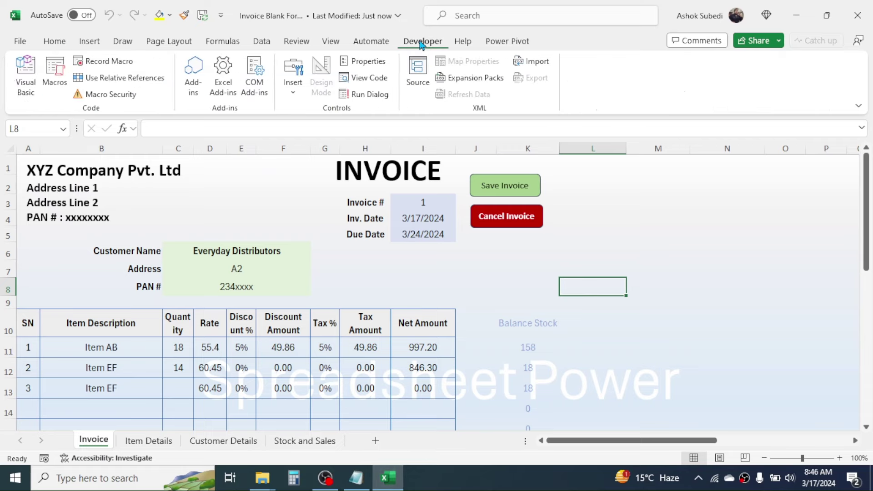
left_click(28, 78)
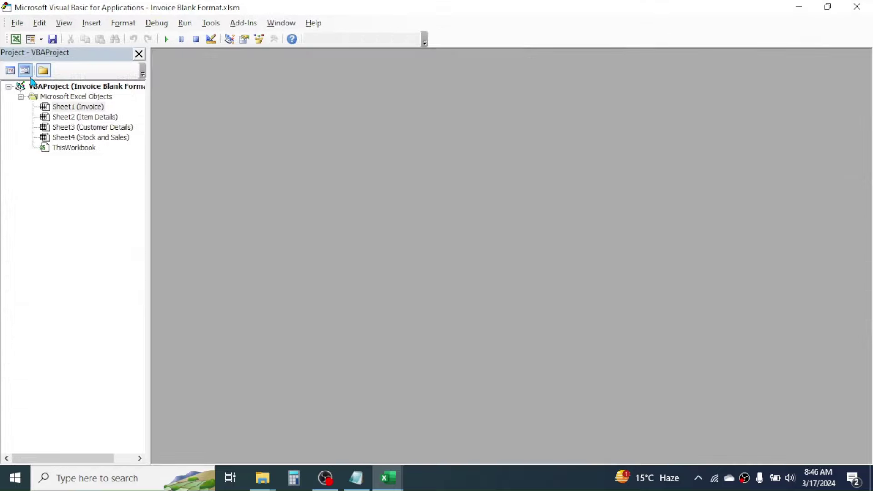
left_click(91, 24)
left_click(128, 69)
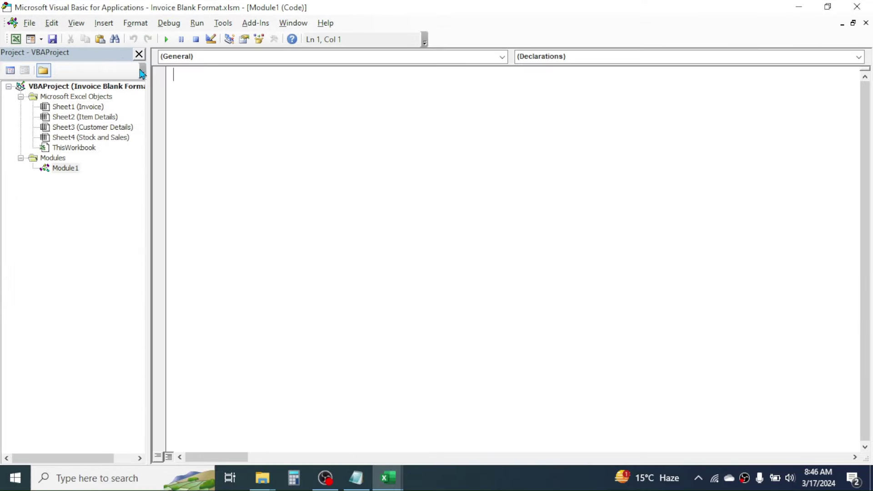
Step: Paste the copied saveinvoice and clearinvoice code into the new module and close the Visual Basic editor
right_click(200, 78)
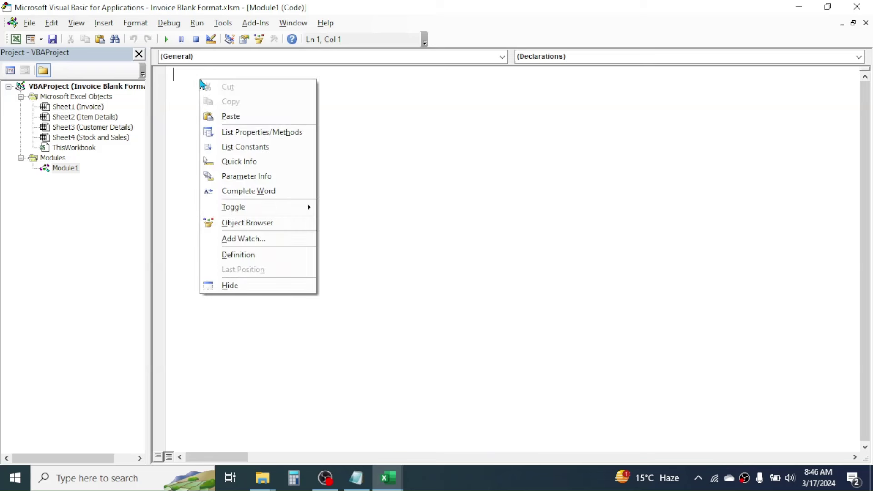
left_click(230, 117)
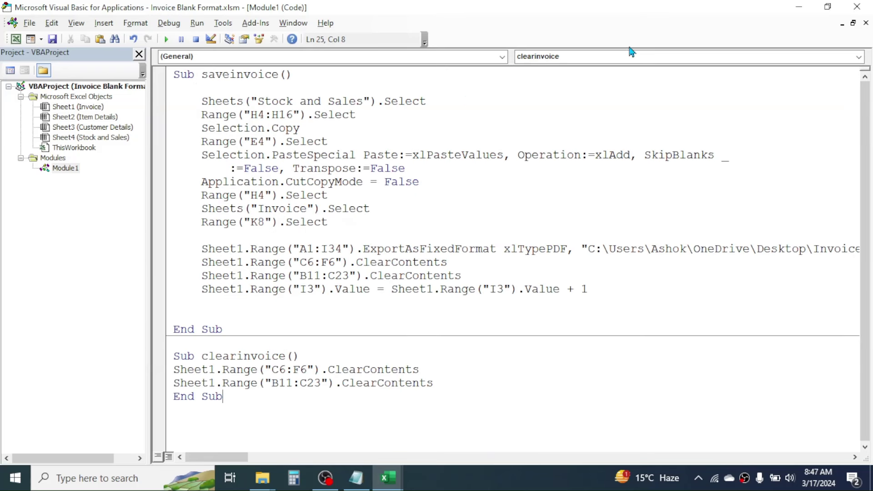
left_click(868, 7)
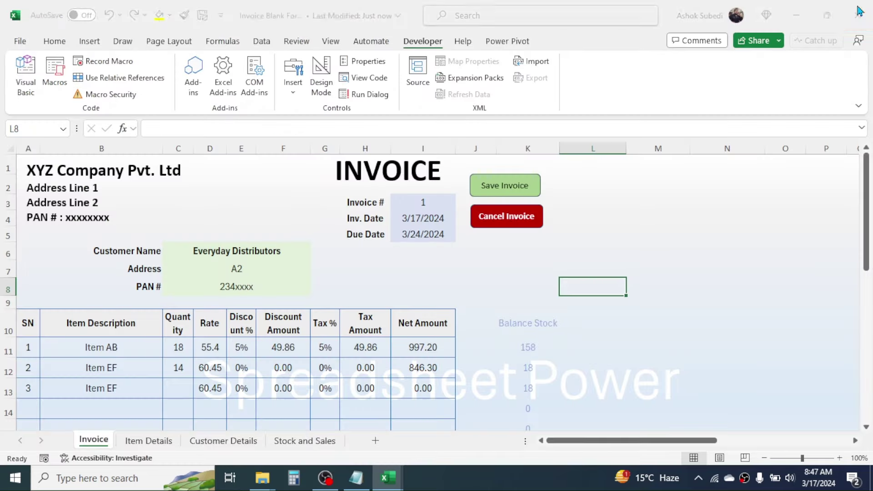
Step: Assign the saveinvoice macro to the green Save Invoice shape on the Invoice sheet
left_click(589, 217)
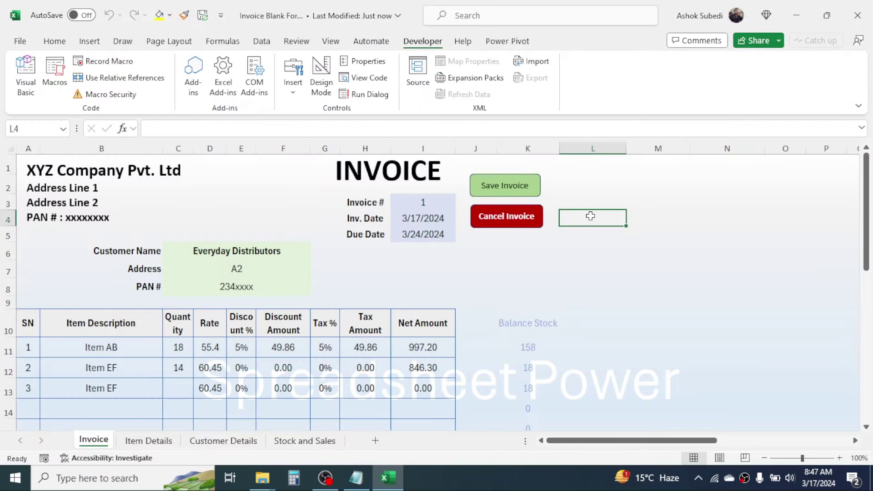
right_click(502, 183)
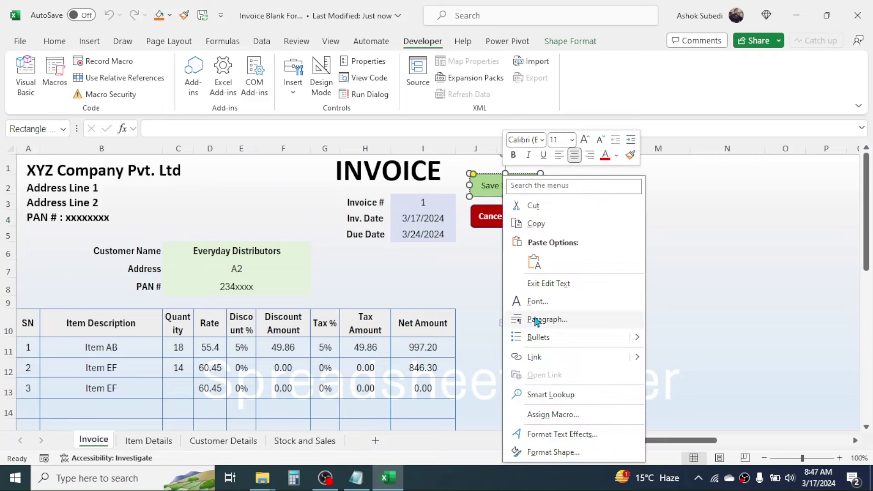
left_click(553, 415)
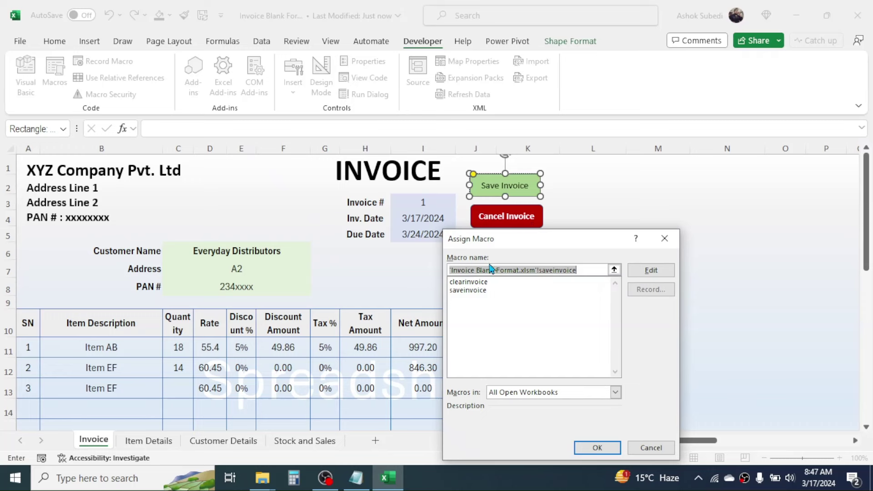
left_click(469, 291)
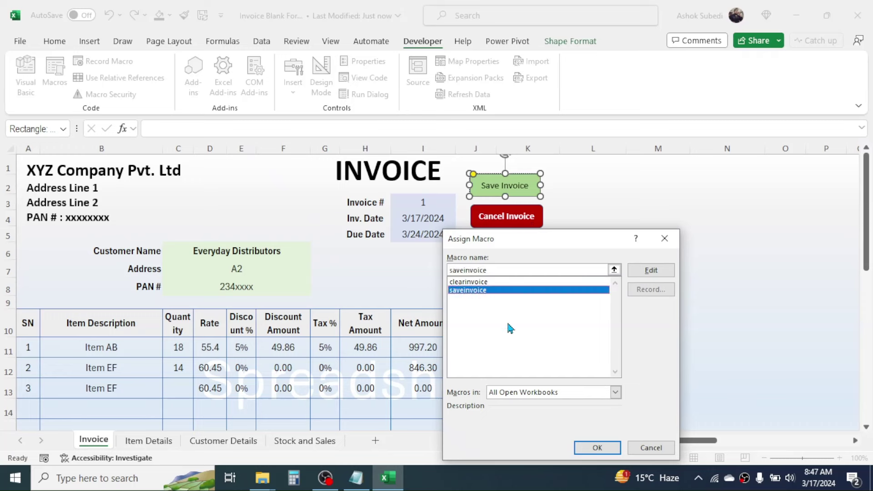
left_click(597, 447)
left_click(654, 254)
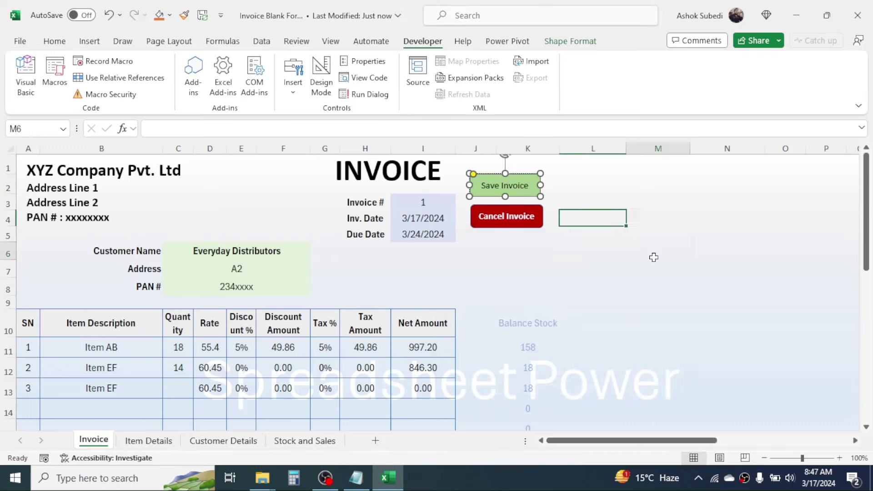
Step: Assign the clearinvoice macro to the red Cancel Invoice shape on the Invoice sheet
right_click(517, 220)
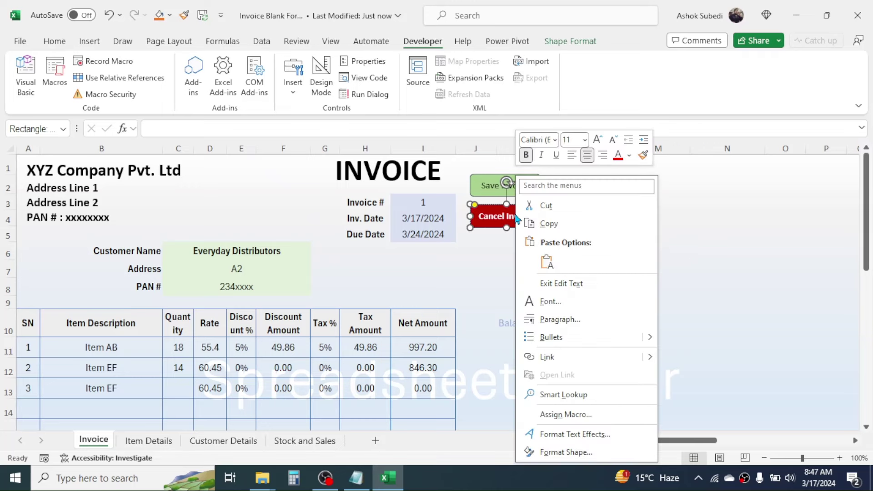
left_click(565, 415)
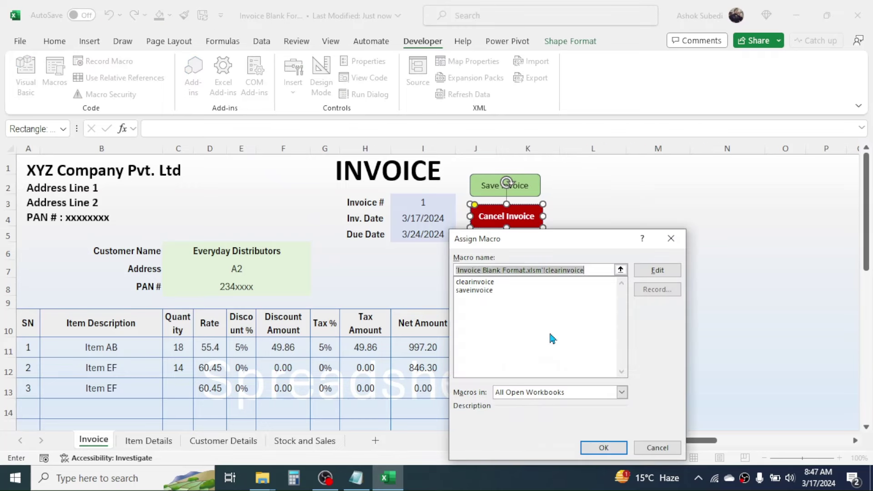
left_click(475, 283)
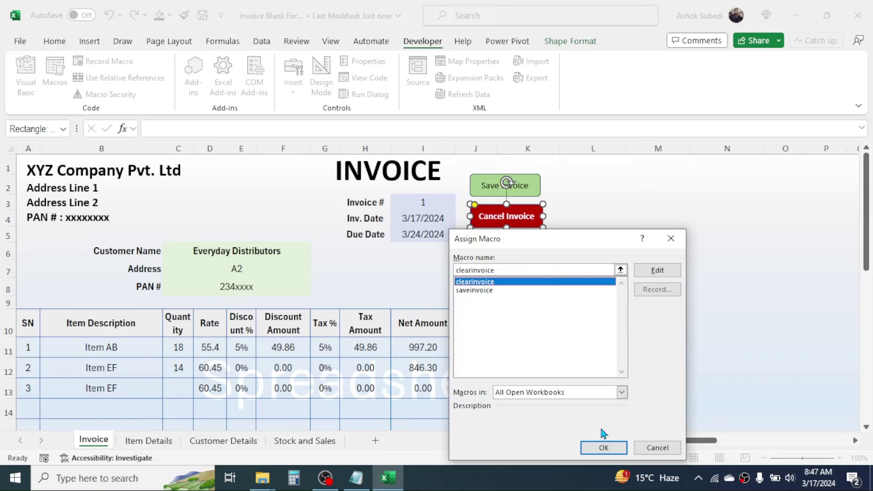
left_click(605, 450)
left_click(663, 236)
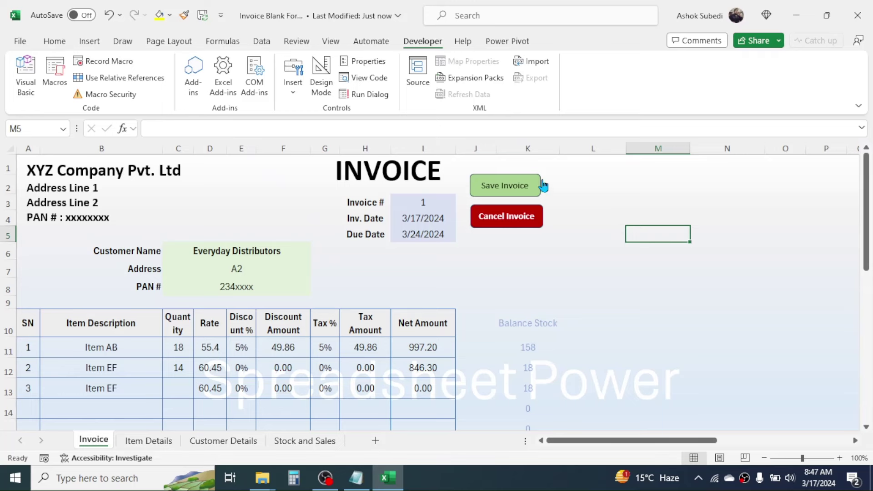
Step: Run Save Invoice for the current invoice, review the exported PDF and close it
left_click(504, 183)
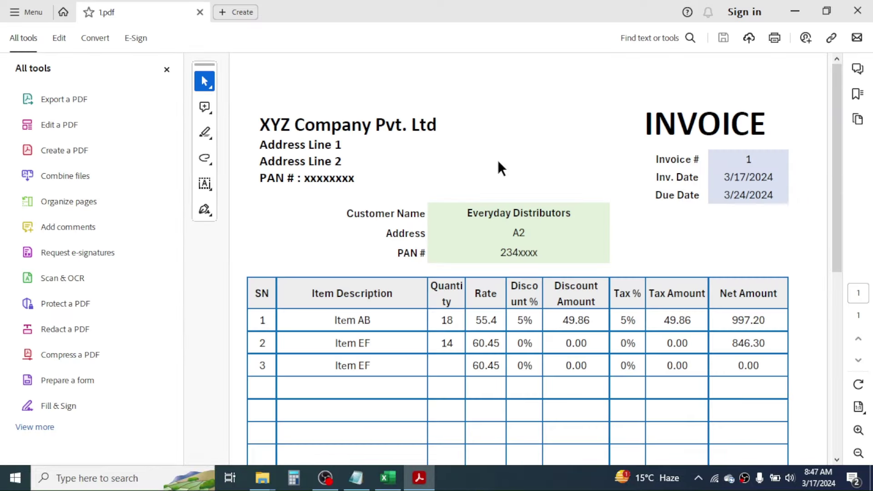
left_click_drag(838, 142, 847, 104)
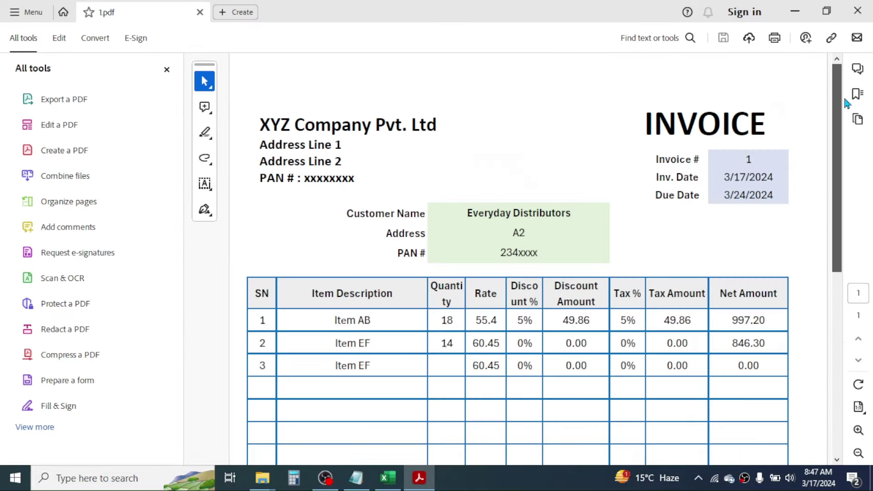
left_click(856, 12)
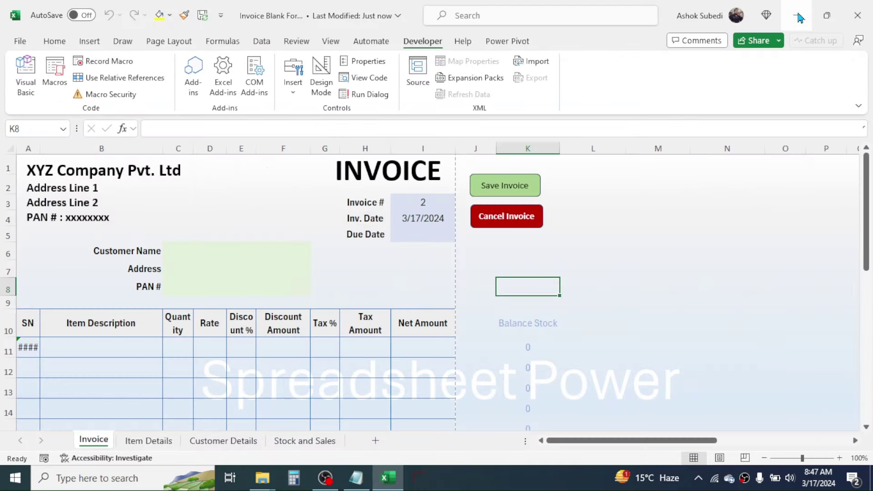
Step: Minimize the open windows and check the Invoice Bkup folder on the desktop for the exported PDF of invoice 1
left_click(797, 17)
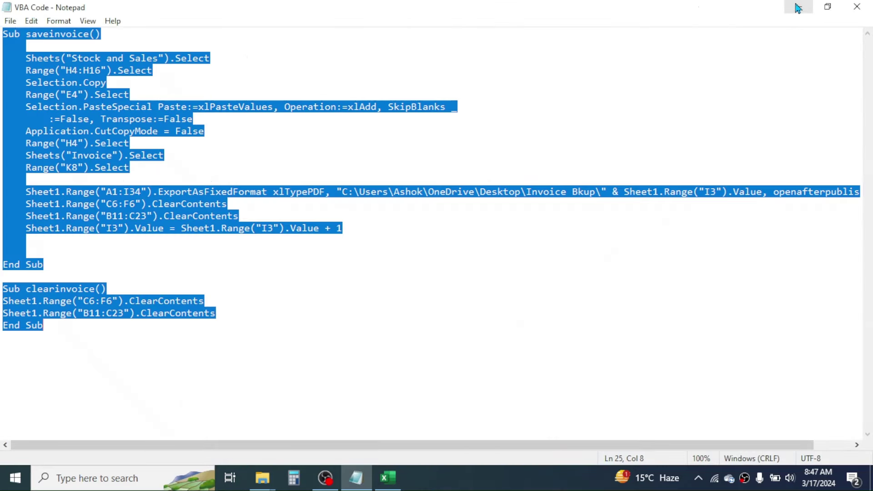
left_click(798, 8)
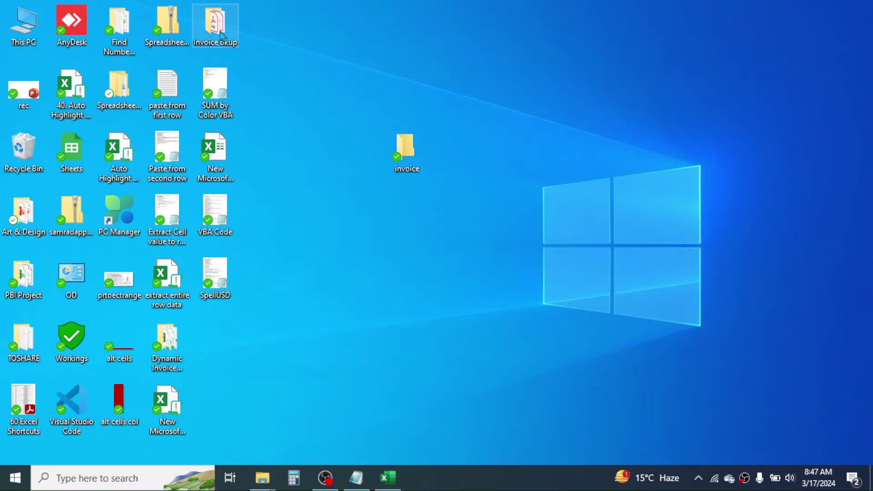
double_click(222, 36)
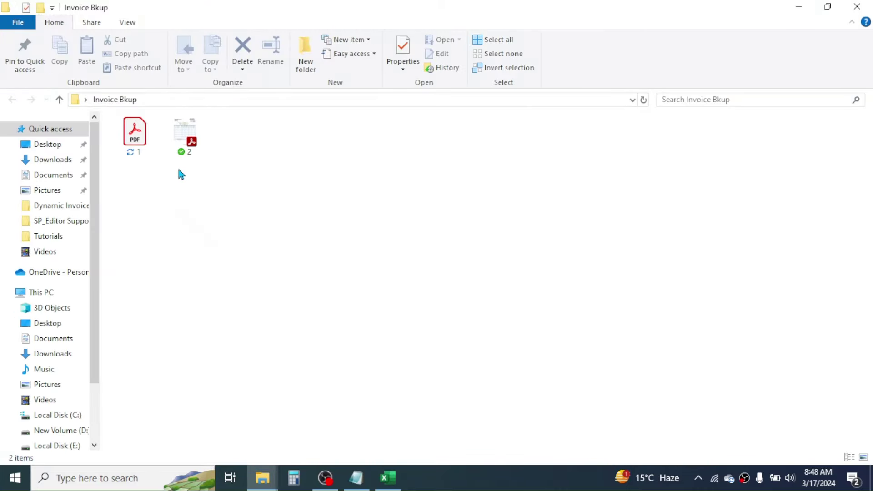
left_click(129, 137)
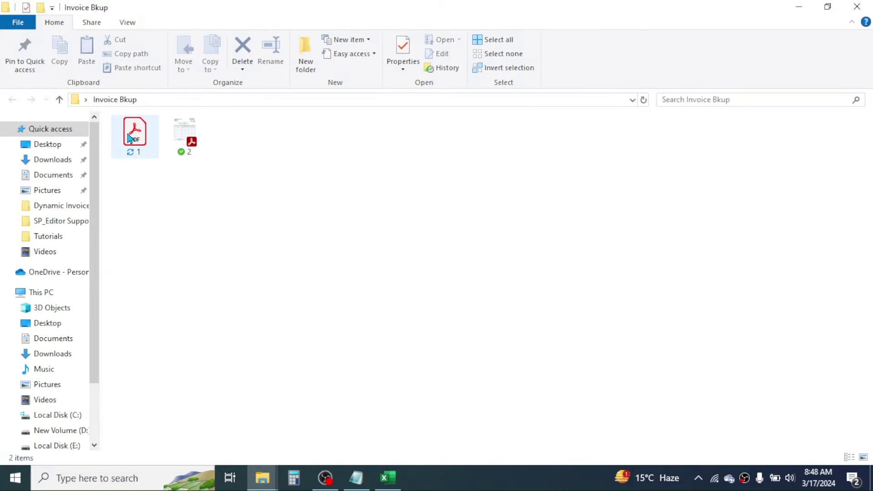
left_click(800, 8)
Step: Switch to Excel, check the Sales Till Date and Balance Stock columns on the Stock and Sales sheet, and return to the Invoice sheet
left_click(388, 478)
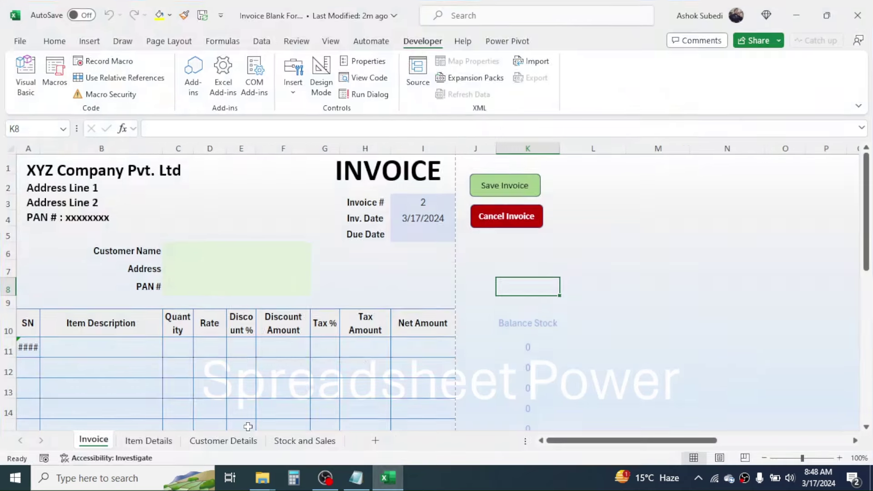
left_click(319, 443)
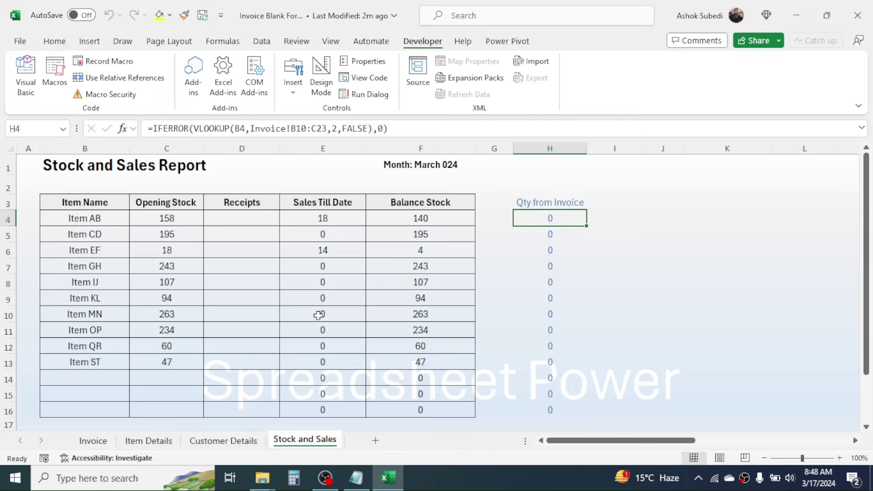
left_click(94, 441)
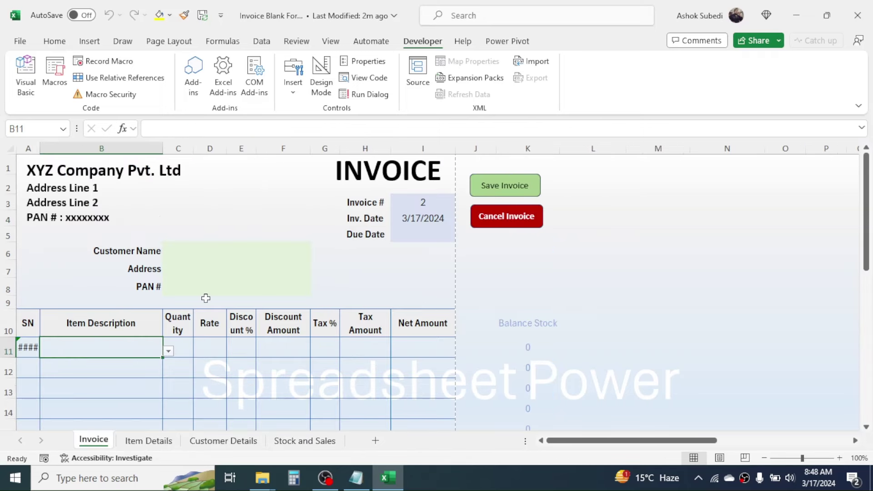
Step: Choose PQR Daily Suppliers as the customer name for the new invoice
left_click(228, 248)
left_click(316, 253)
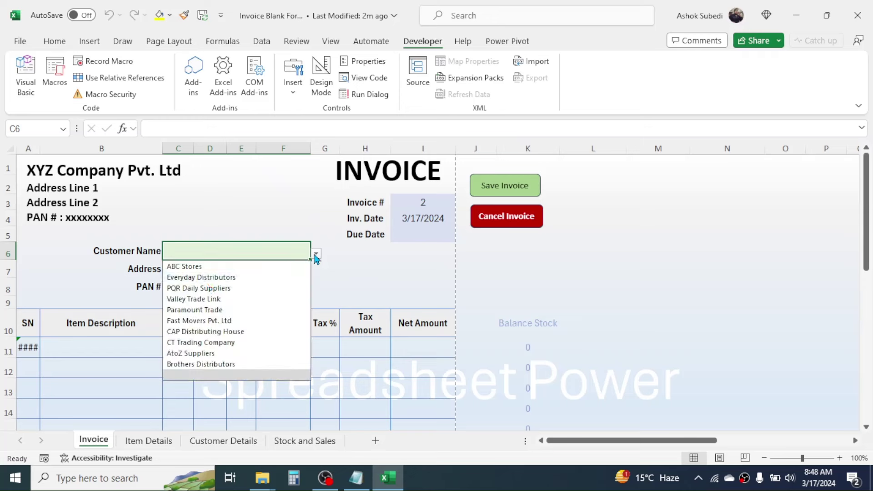
left_click(197, 289)
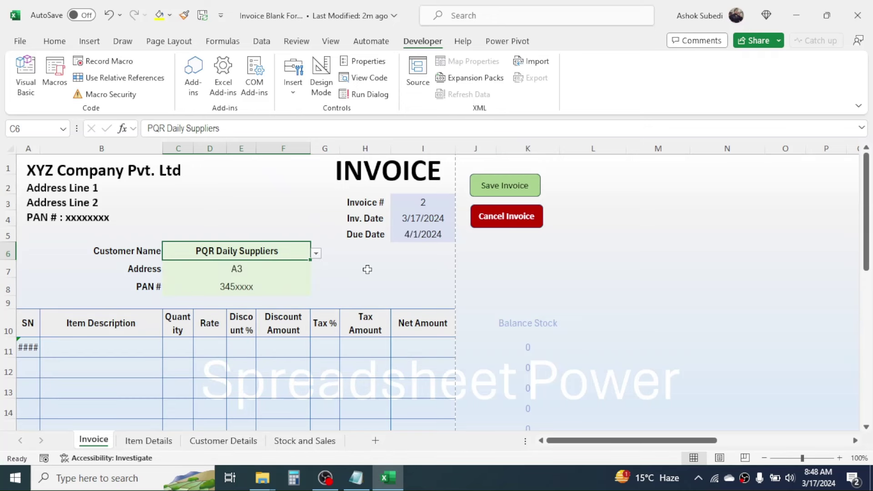
Step: Enter Item GH with a quantity of 12 on the first line of the invoice
left_click(129, 348)
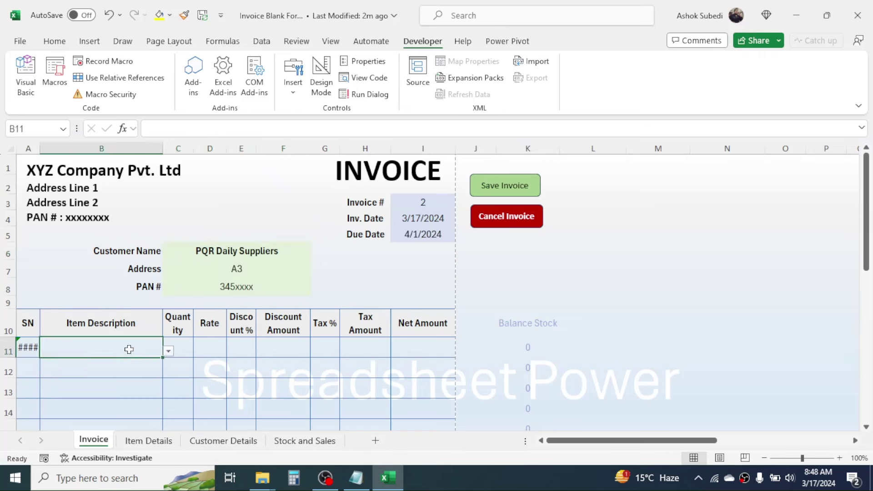
left_click(168, 352)
left_click(80, 254)
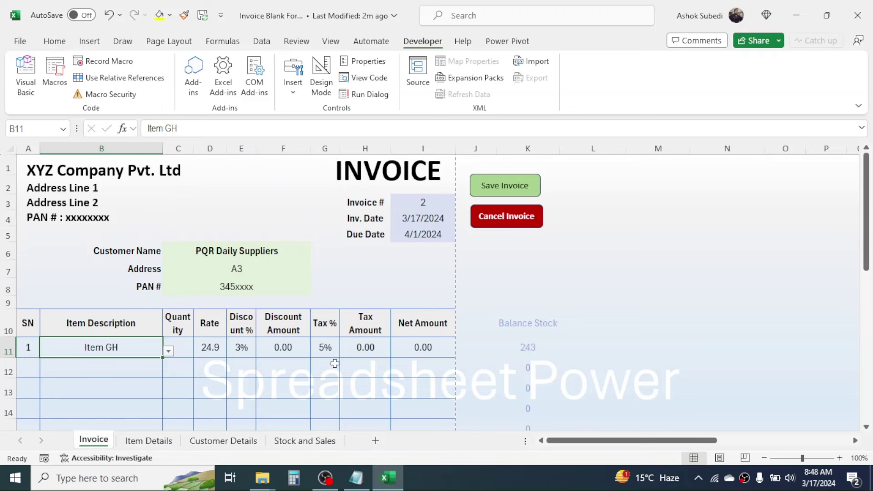
left_click(185, 344)
type("12")
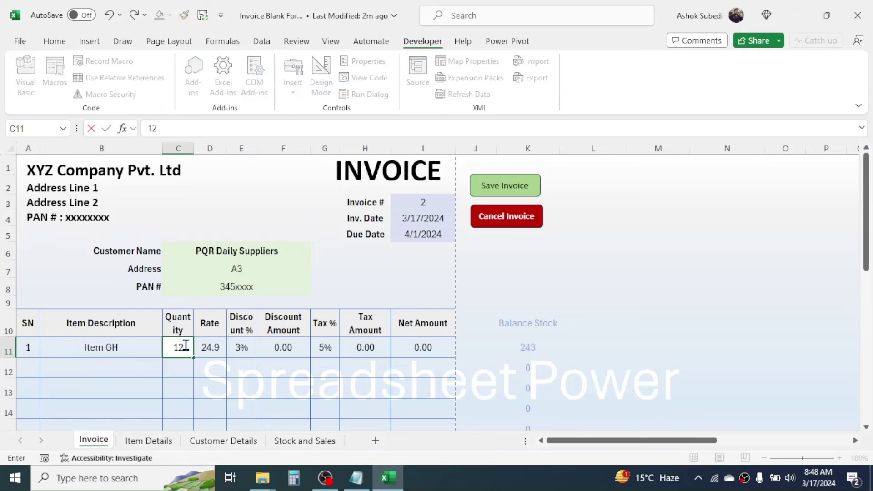
key("Return")
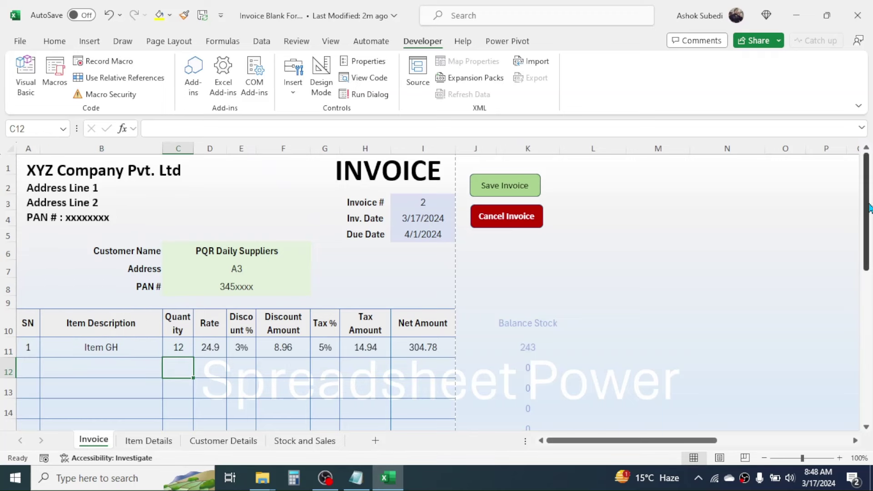
Step: Select the empty box under Invoice Amount in Words at A26
left_click_drag(865, 209, 865, 381)
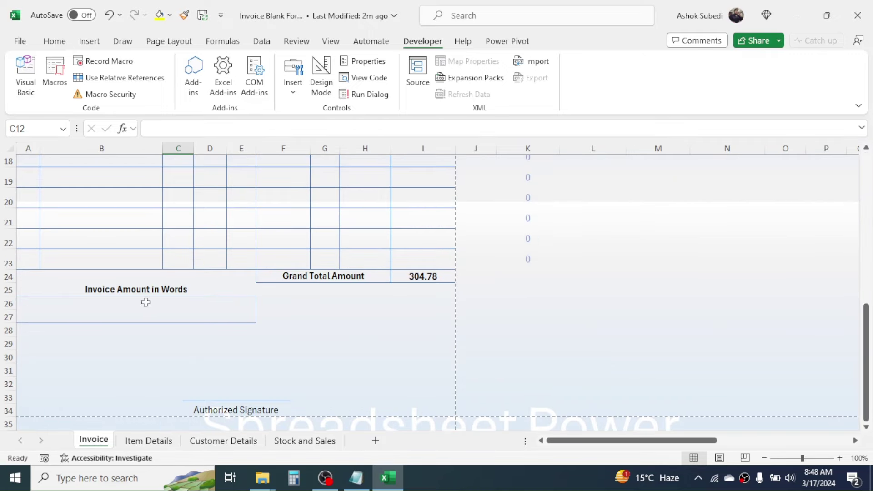
left_click(126, 312)
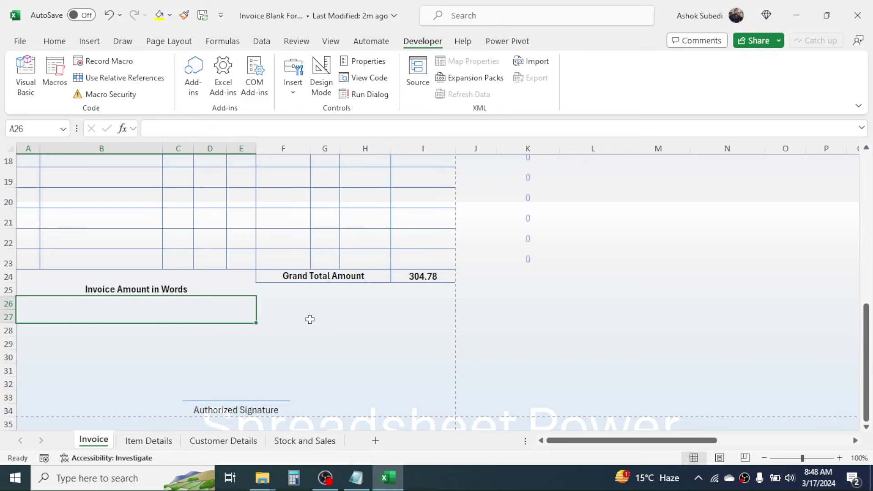
Step: Open the SpellUSD text file from the desktop in Notepad and copy all of its function code
left_click(802, 21)
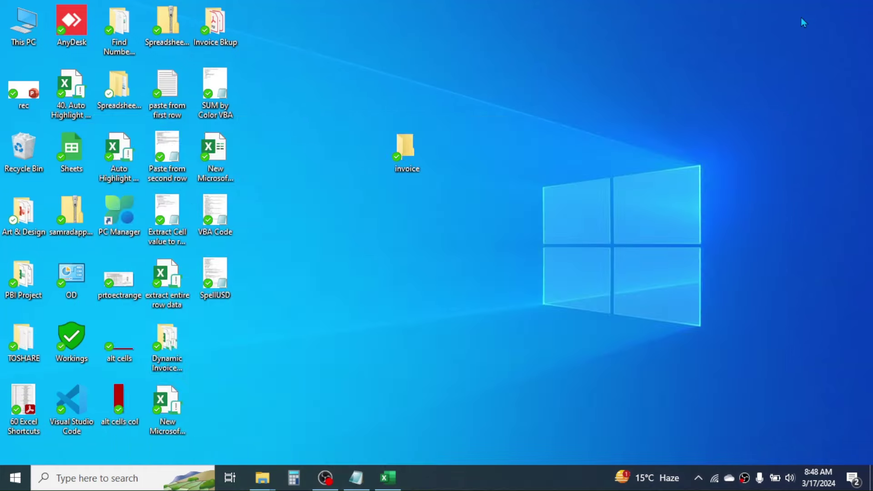
double_click(207, 278)
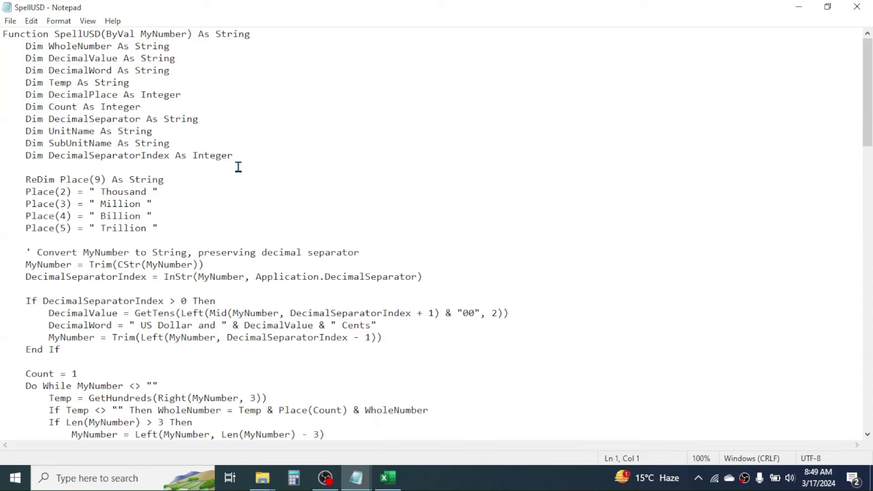
left_click_drag(2, 34, 187, 362)
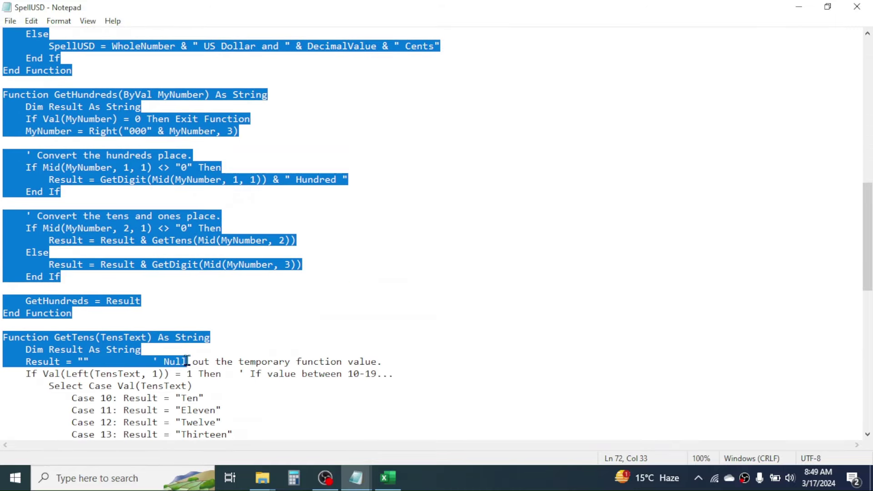
key("ctrl+shift+End")
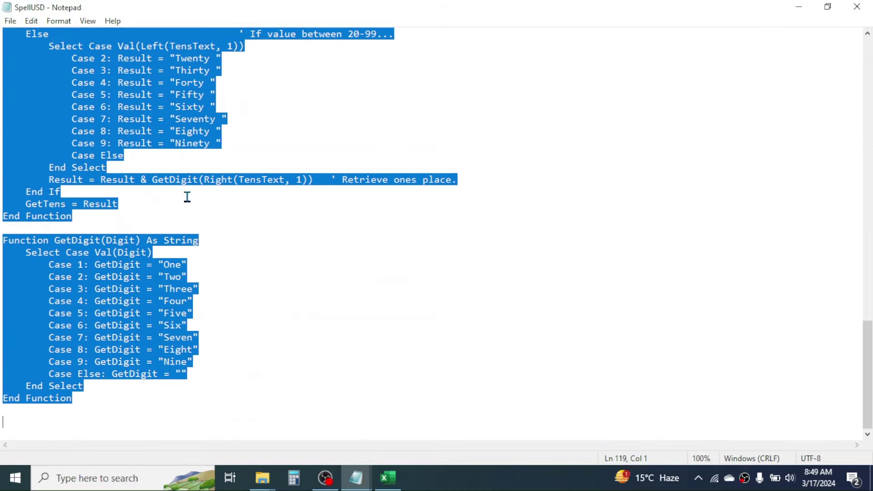
right_click(151, 99)
left_click(182, 141)
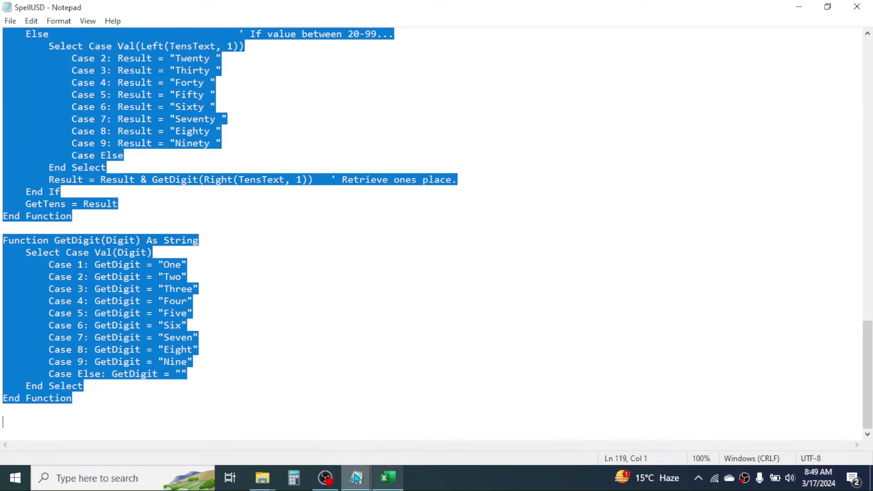
Step: Insert a new module in the invoice workbook's VBA project and paste the copied SpellUSD function code into it
left_click(388, 477)
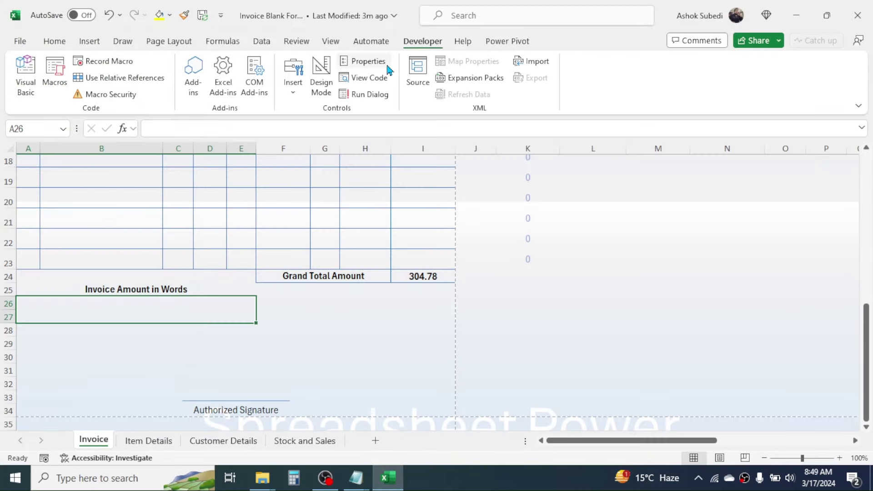
left_click(19, 69)
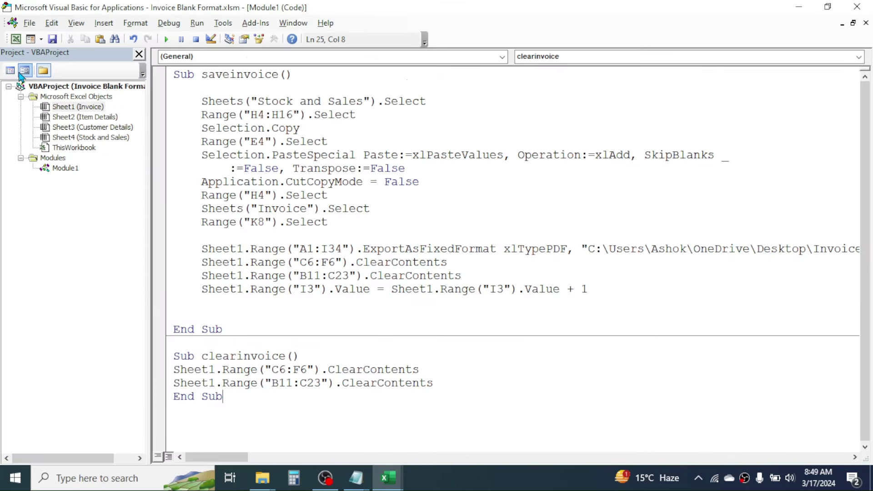
left_click(104, 23)
left_click(129, 67)
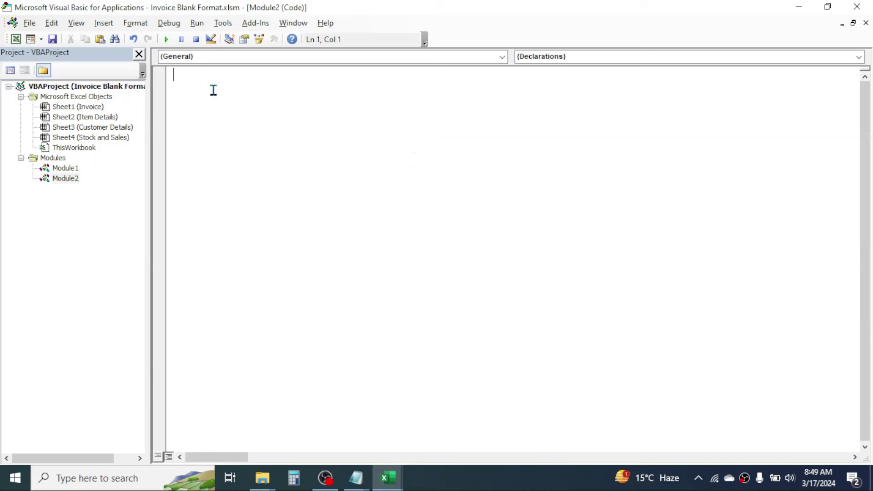
right_click(190, 80)
left_click(223, 118)
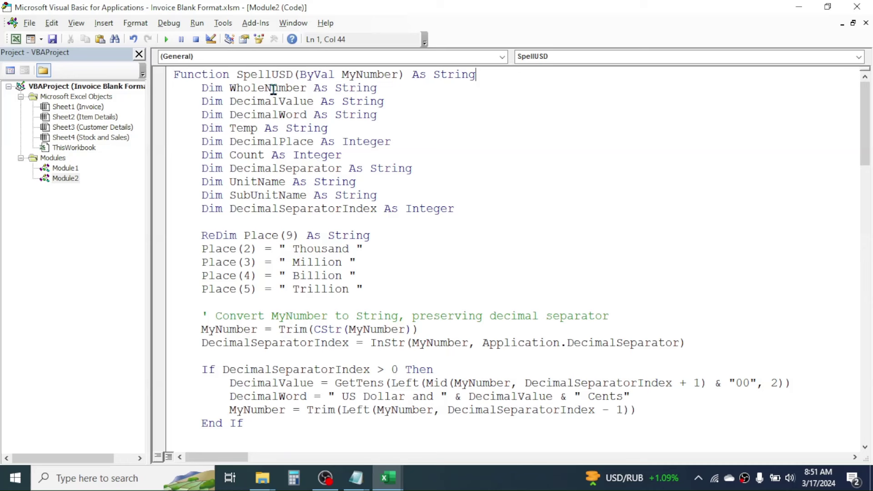
Step: Examine the SpellUSD code for the function name and the US Dollar and Cents wording, and return to the Invoice sheet
left_click_drag(237, 74, 290, 75)
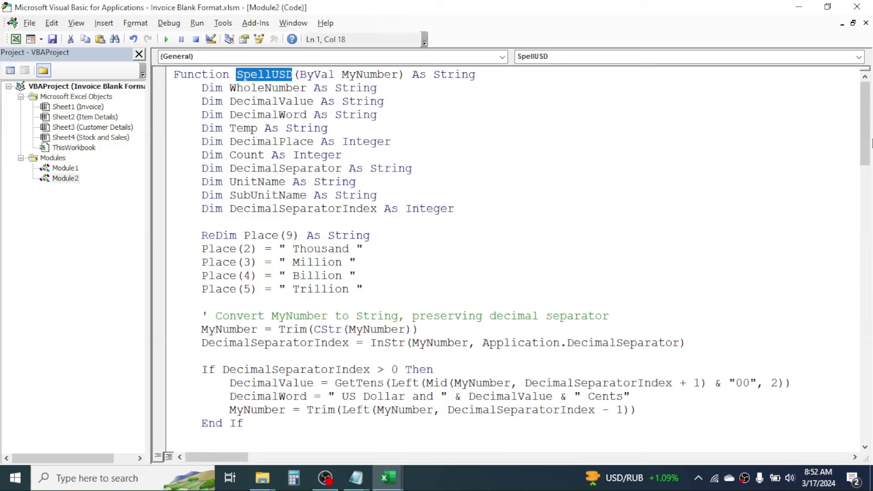
left_click_drag(871, 144, 867, 217)
left_click_drag(228, 249, 284, 250)
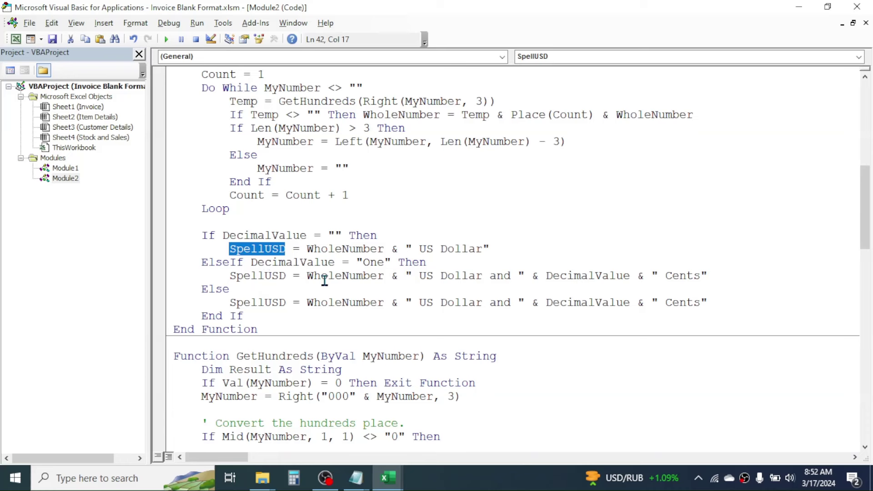
left_click_drag(419, 248, 482, 255)
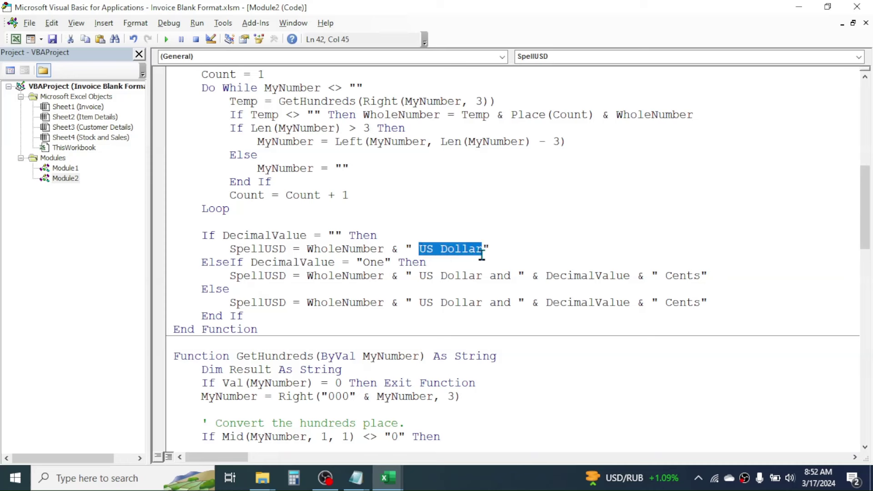
left_click_drag(666, 275, 698, 278)
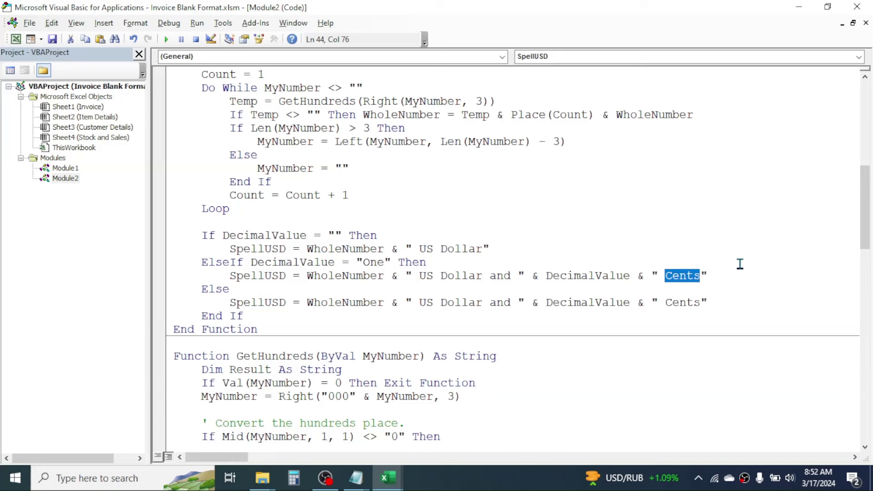
left_click_drag(665, 303, 699, 306)
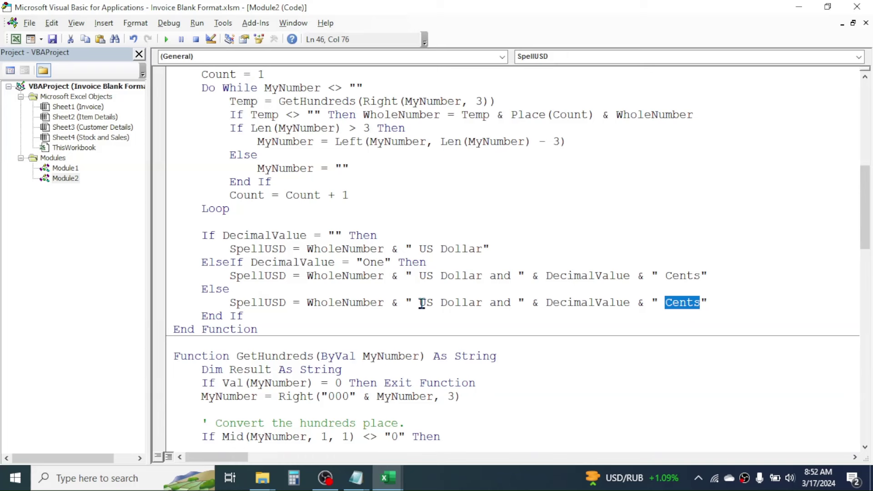
left_click_drag(419, 303, 481, 308)
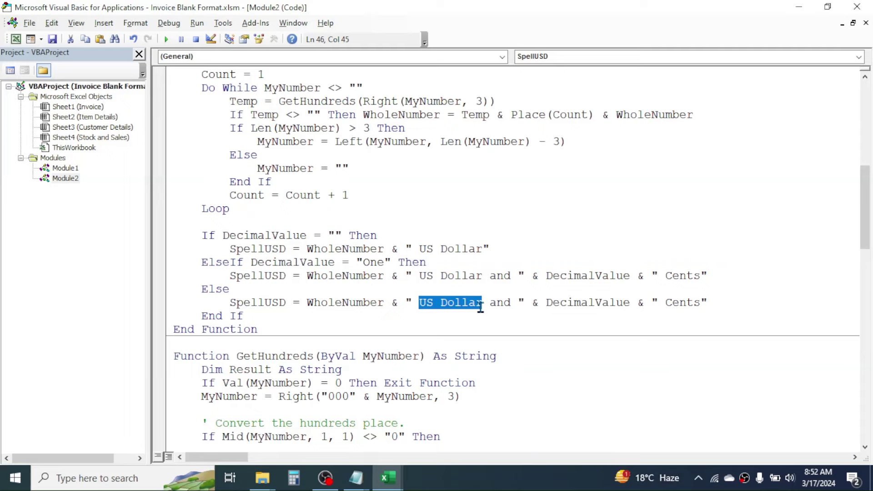
left_click(867, 6)
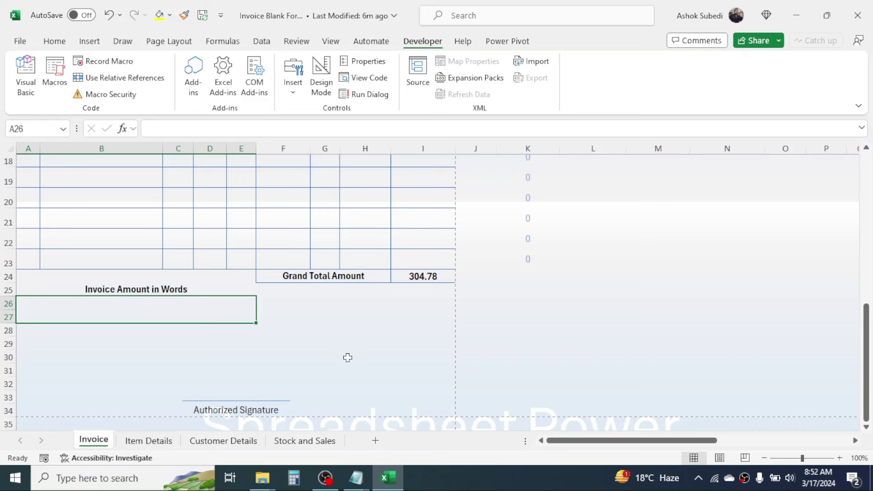
Step: Enter =SpellUSD(I24) in A26 to spell out the grand total under Invoice Amount in Words
type("=")
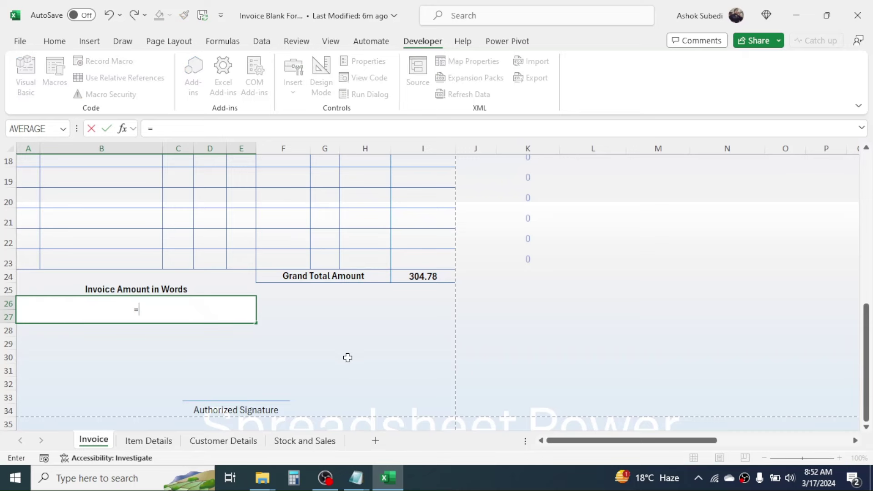
type("spel")
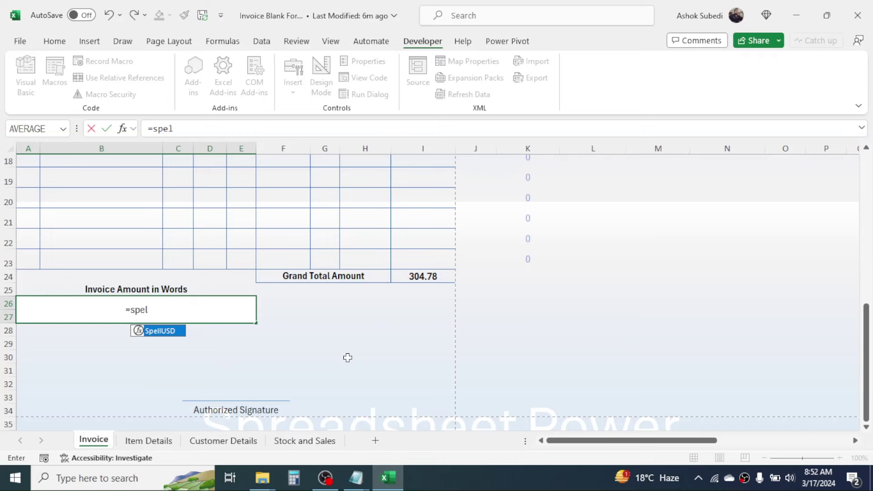
double_click(159, 331)
left_click(424, 276)
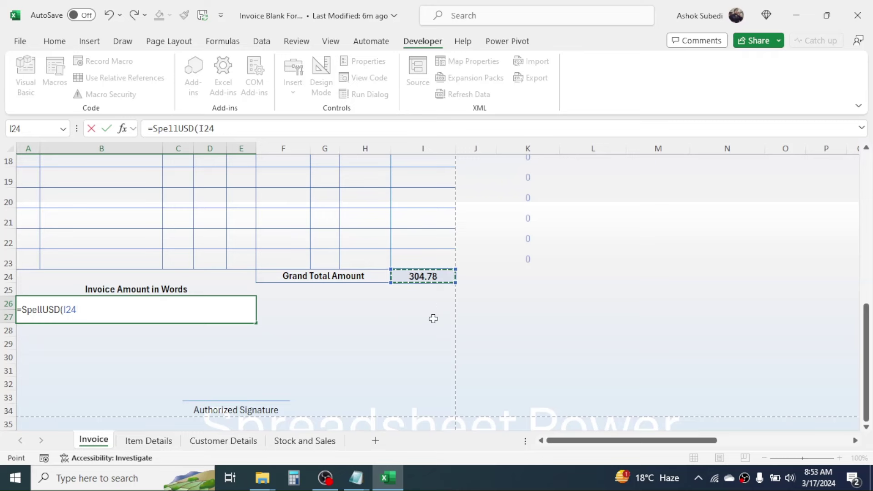
type(")")
key("Return")
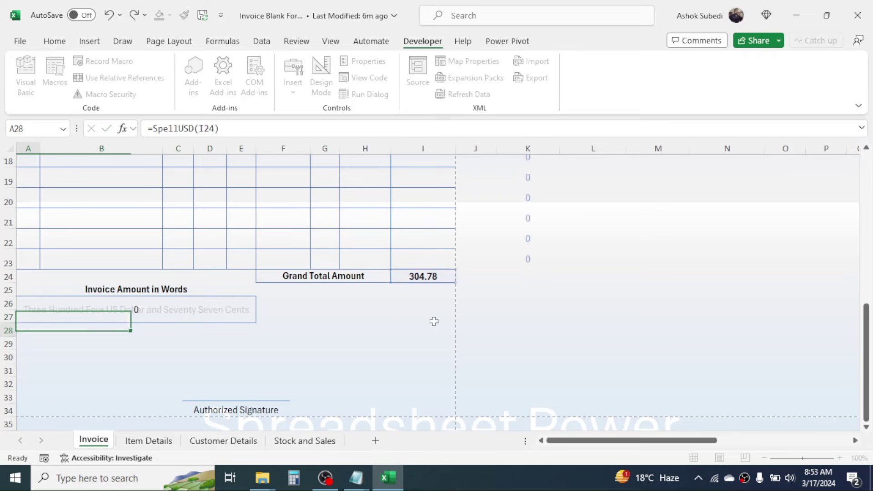
left_click(191, 309)
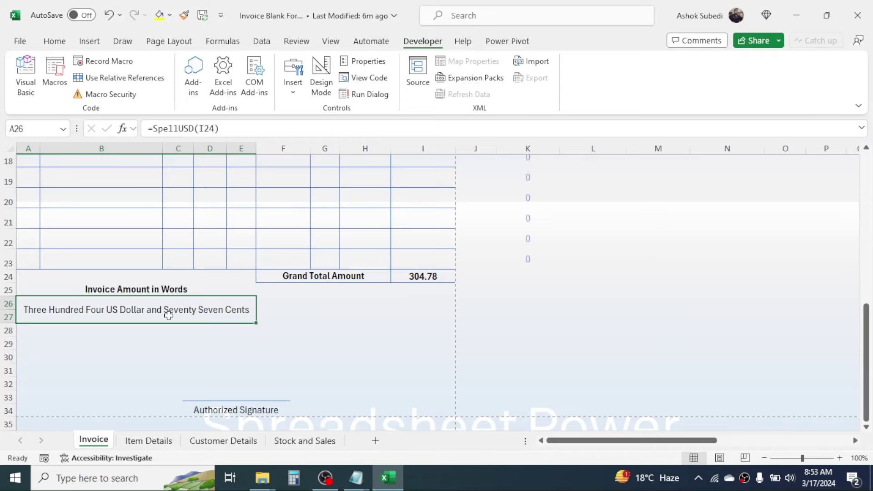
Step: Check Item GH's Balance Stock cell and set its invoice quantity in C11 to 300
left_click_drag(869, 321, 869, 197)
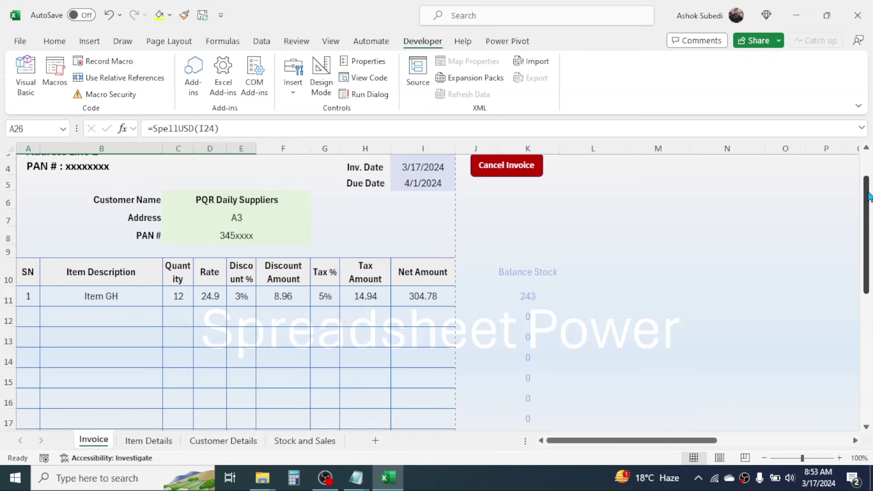
left_click_drag(869, 196, 868, 182)
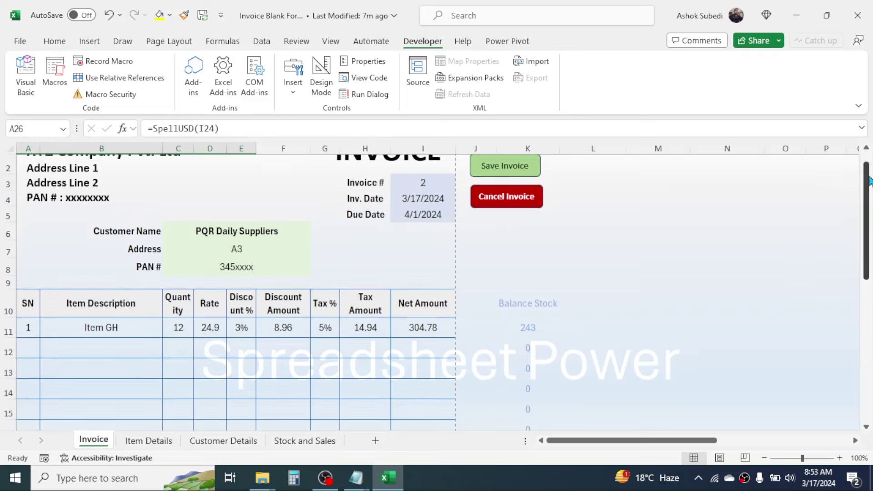
left_click(177, 333)
left_click(532, 329)
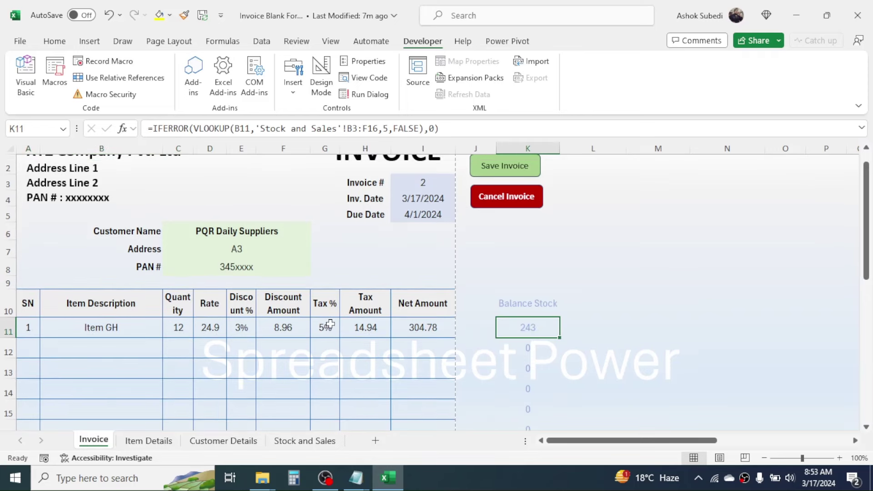
left_click(177, 320)
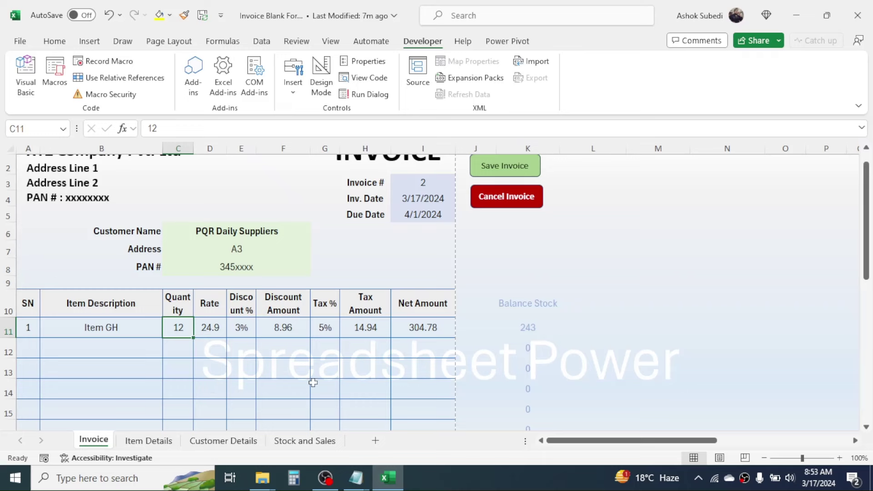
type("3000")
key("BackSpace")
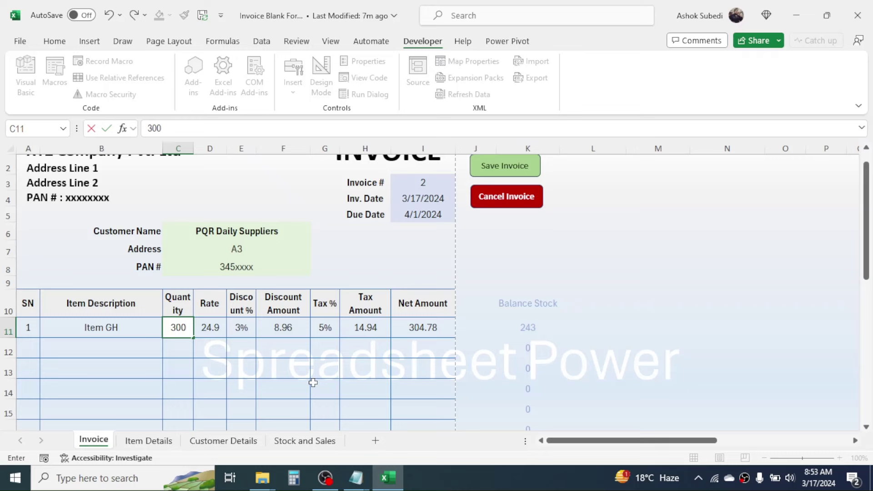
key("Return")
left_click(186, 332)
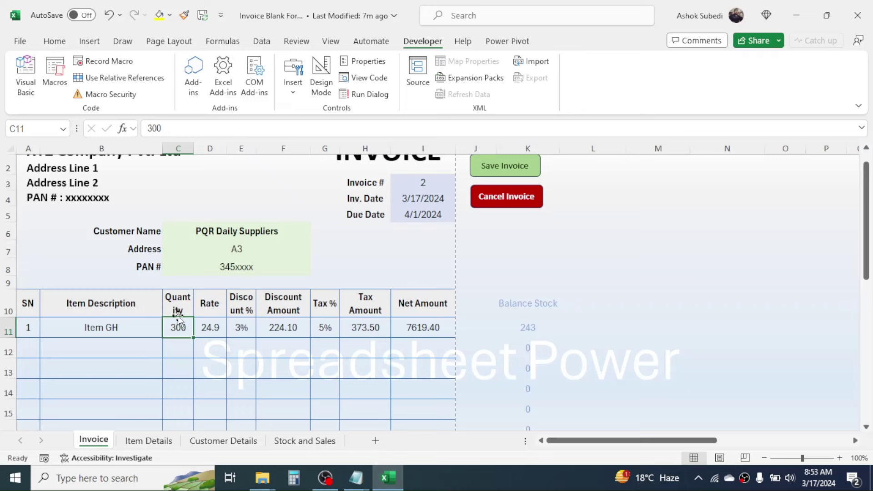
Step: Clear the quantity of Item GH in C11
left_click(210, 362)
left_click(178, 324)
key("Delete")
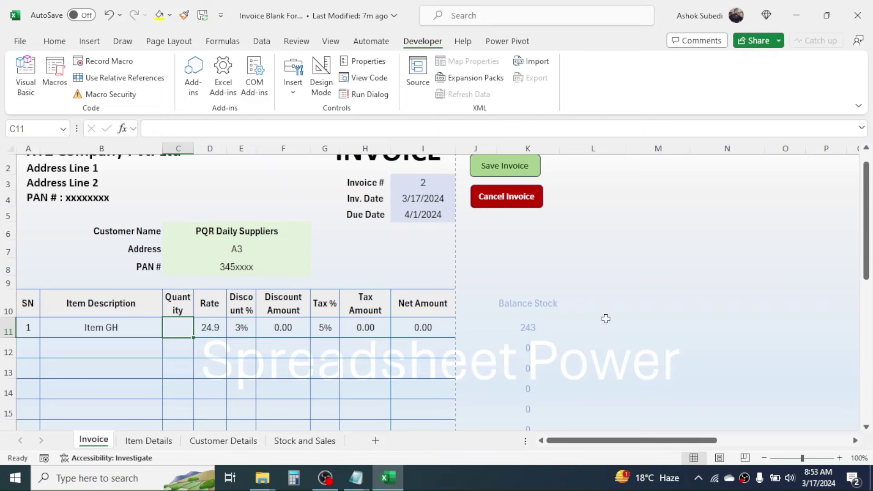
Step: Give the Quantity cells C11:C23 a custom data validation rule with the formula =$C11<=$K11
scroll(830, 210, "up", 1)
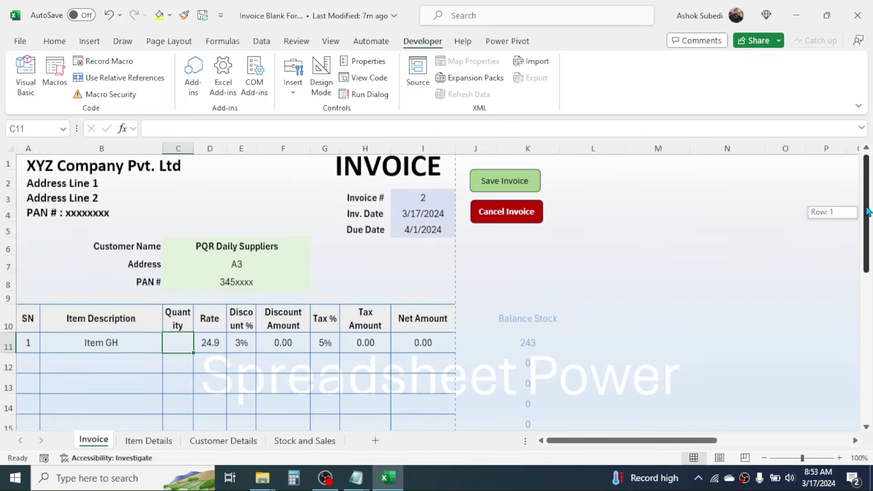
mouse_move(177, 338)
left_mouse_down()
mouse_move(181, 445)
mouse_move(185, 348)
left_mouse_up()
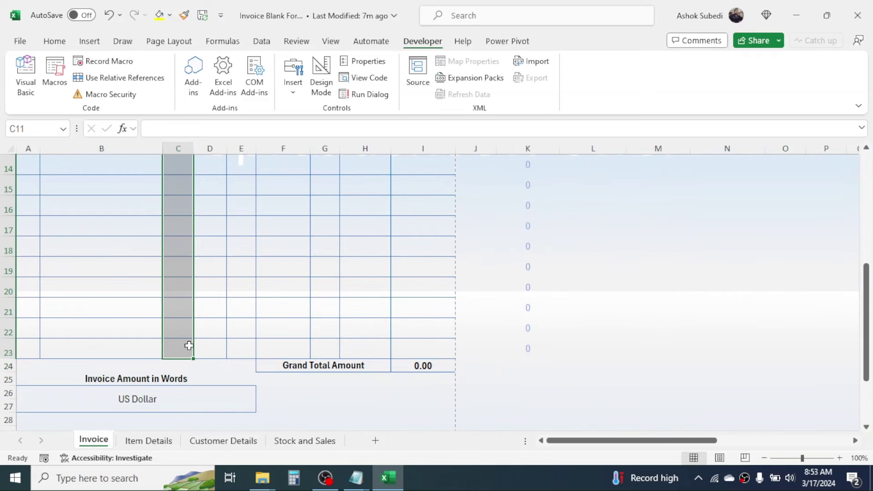
left_click(262, 44)
left_click(690, 94)
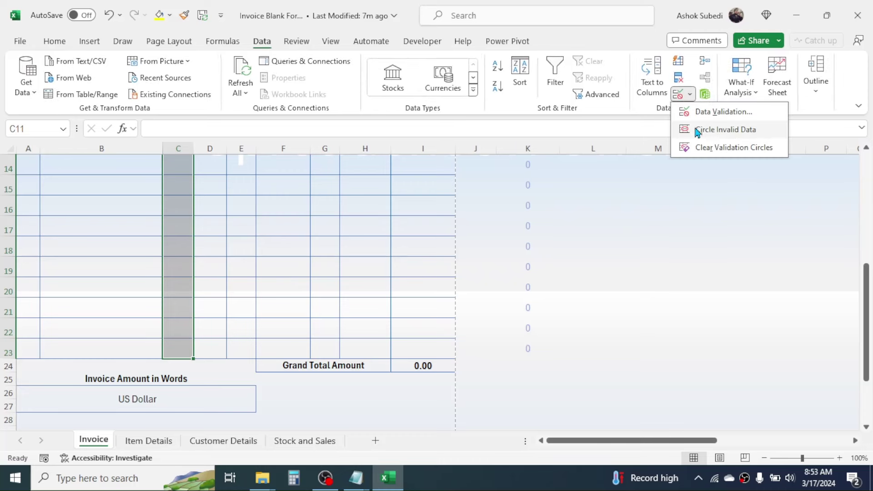
left_click(723, 112)
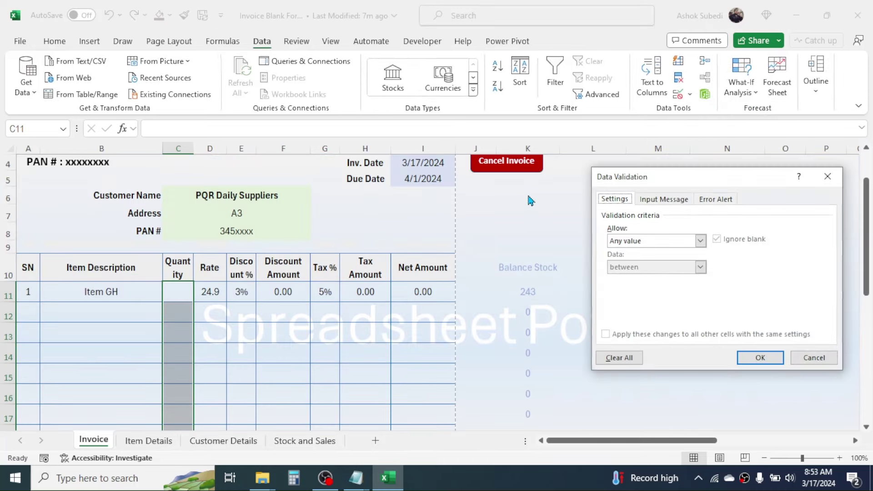
left_click(701, 241)
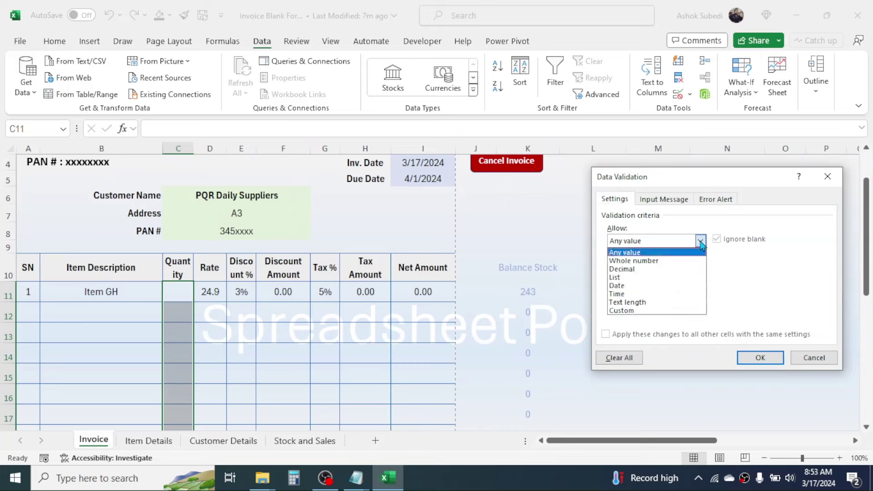
left_click(630, 310)
left_click(629, 293)
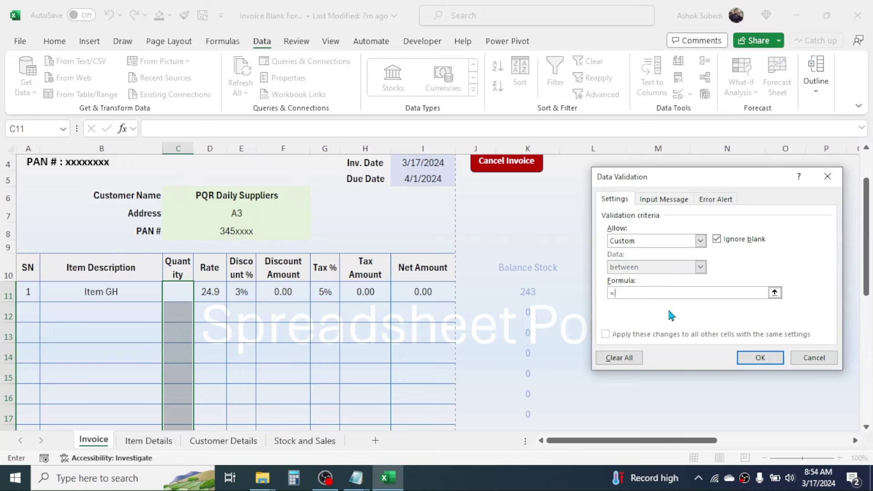
type("C11<=$K11")
left_click(617, 293)
type("$K11")
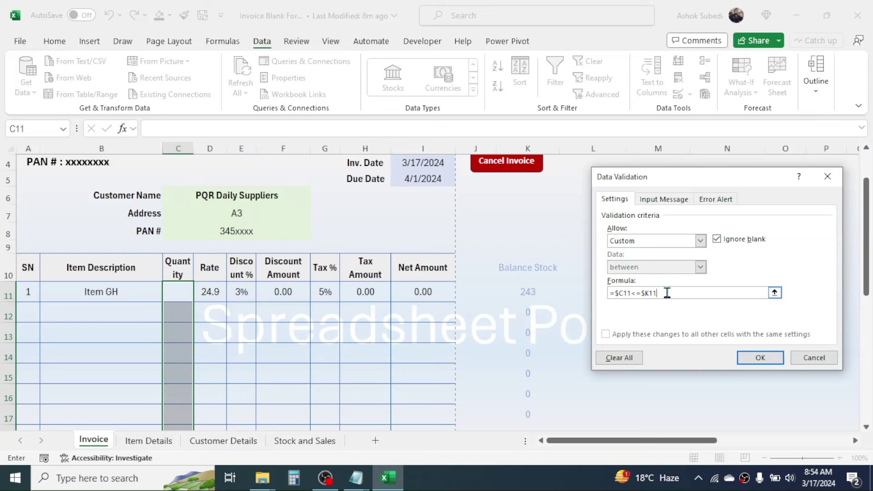
Step: Add a Stop error alert titled "Stock Out!!!" with the message "This stock quantity is insufficient. Please reduce or cancel the order." to the quantity validation
left_click(713, 202)
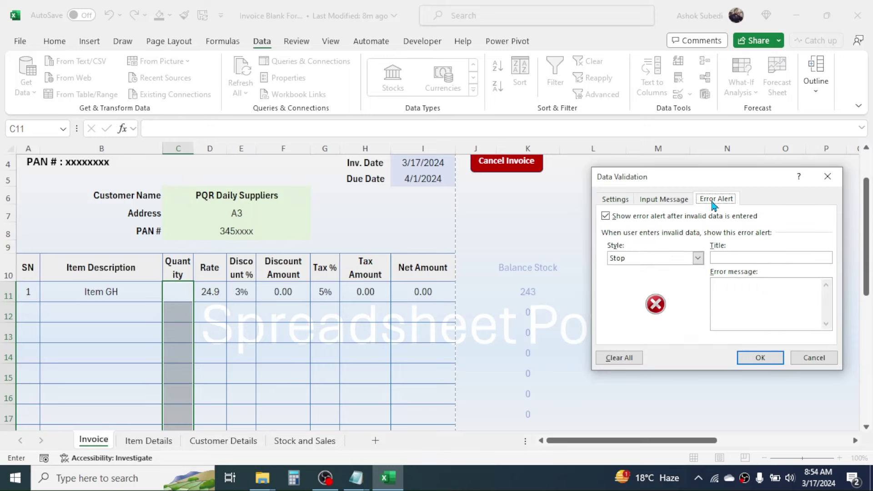
left_click(698, 258)
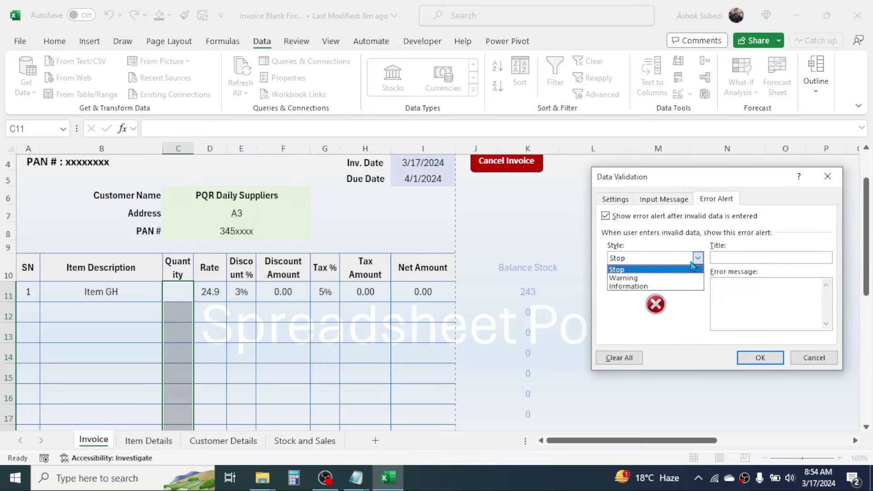
left_click(626, 268)
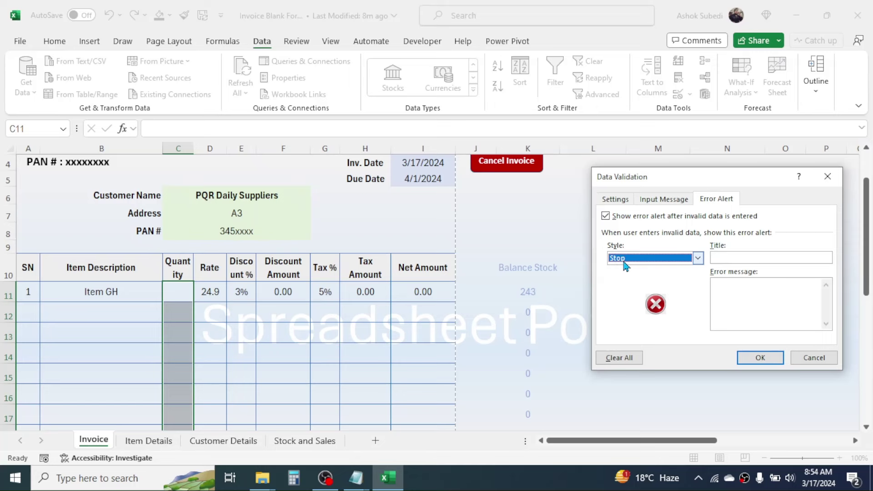
left_click(722, 259)
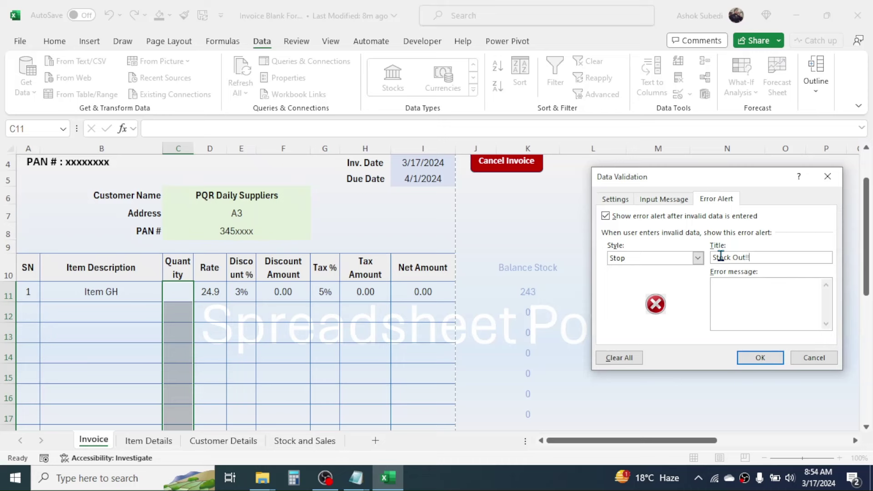
left_click(745, 320)
type("This stock quantity is insufficie")
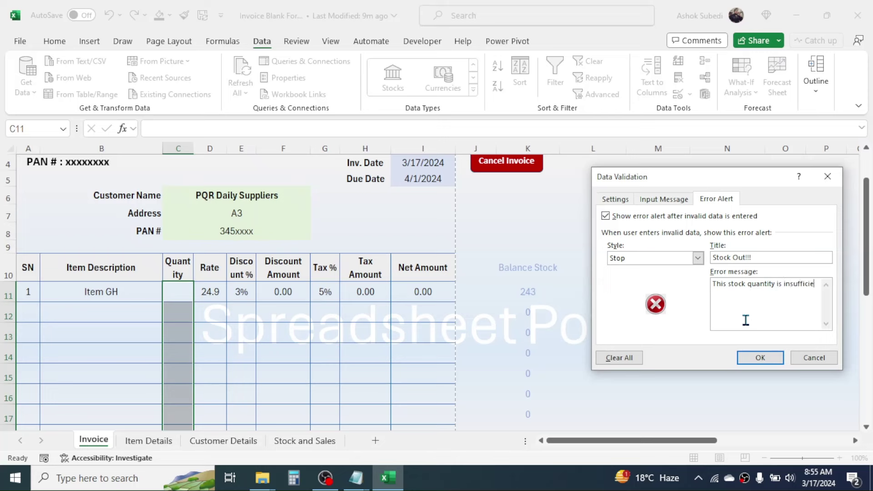
type("nt. Please re")
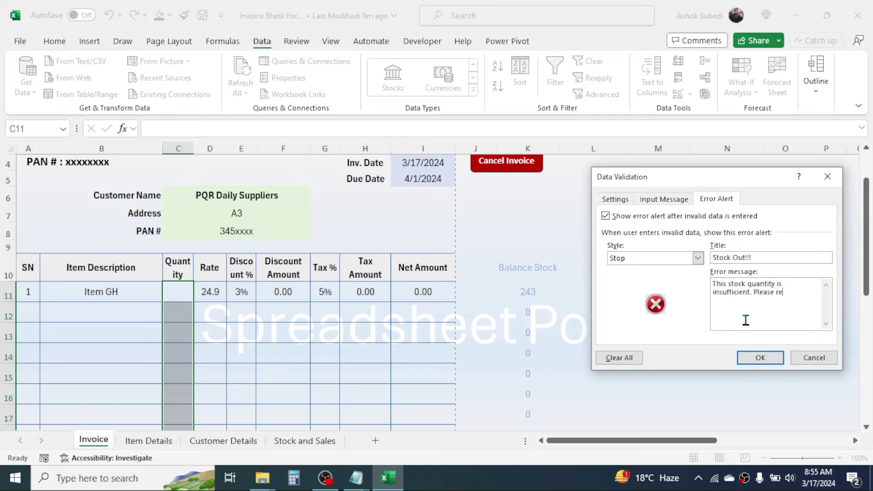
type("duce or candel the order.")
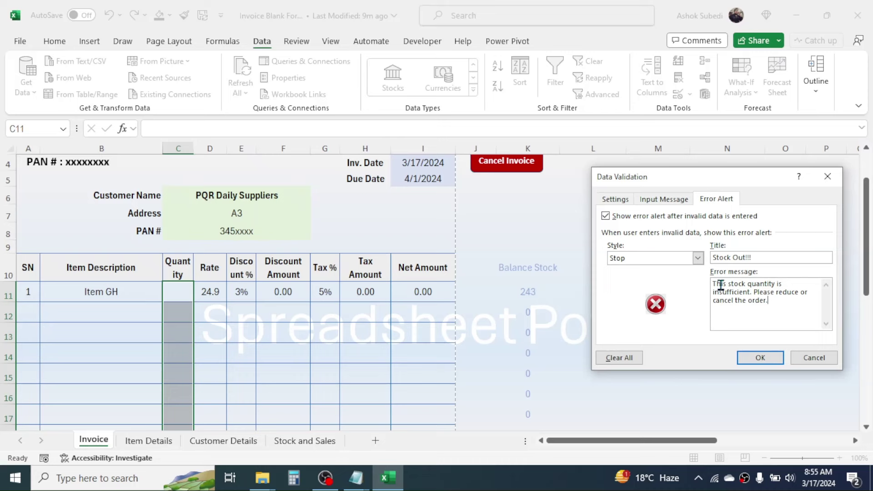
left_click(626, 201)
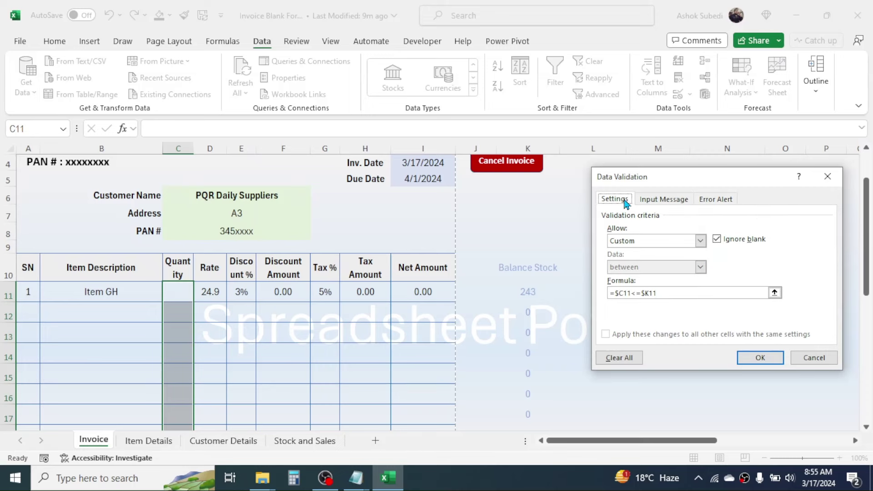
left_click(759, 358)
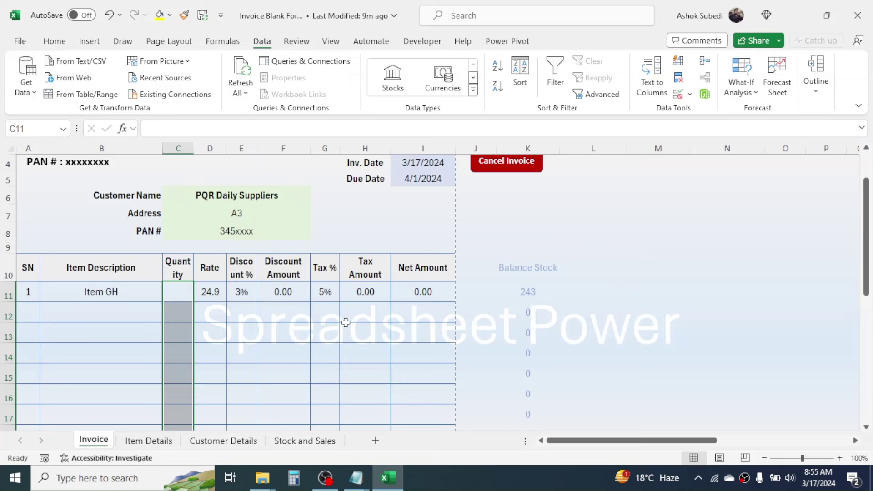
Step: Try to enter a quantity of 300 for Item GH in C11 to test the stock validation
left_click(363, 346)
left_click(187, 286)
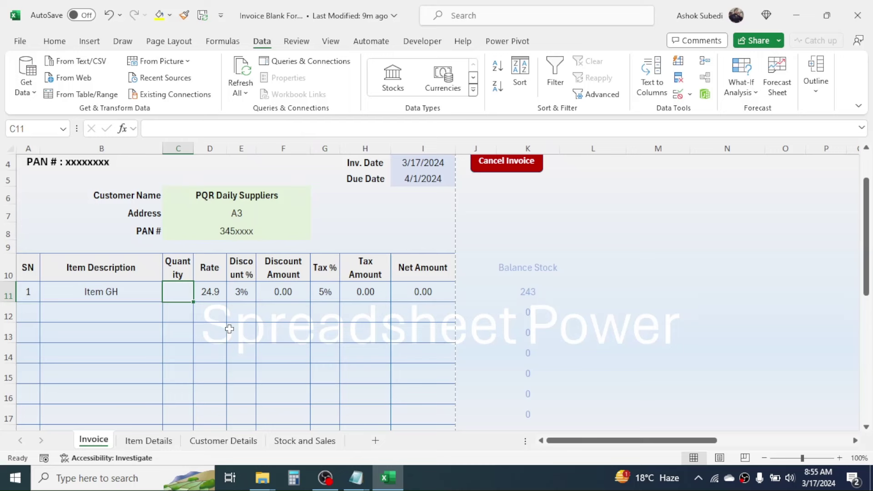
type("300")
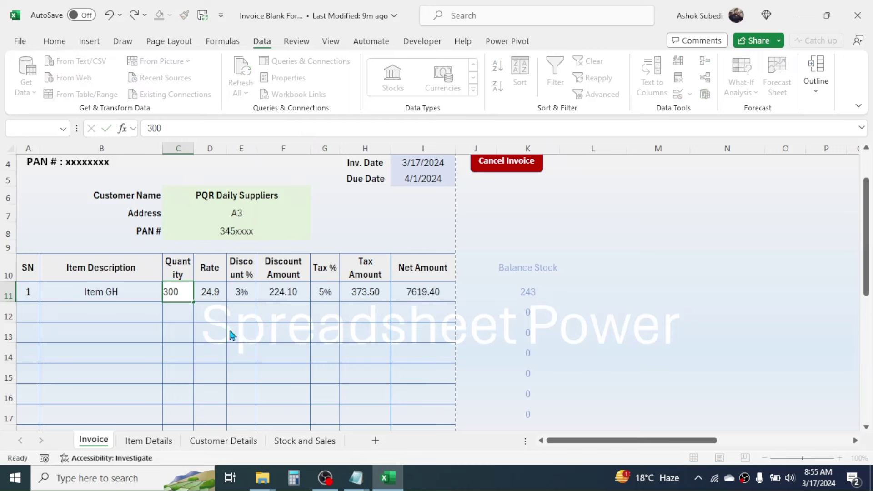
key("Return")
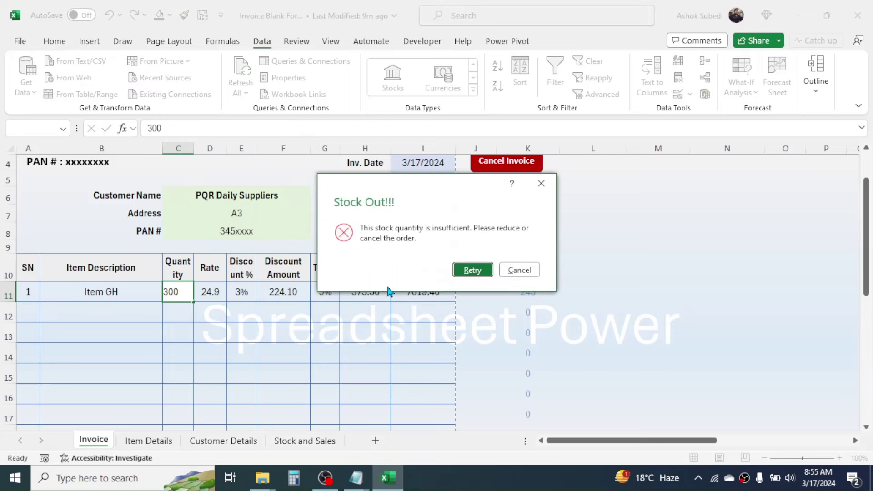
left_click_drag(423, 184, 390, 189)
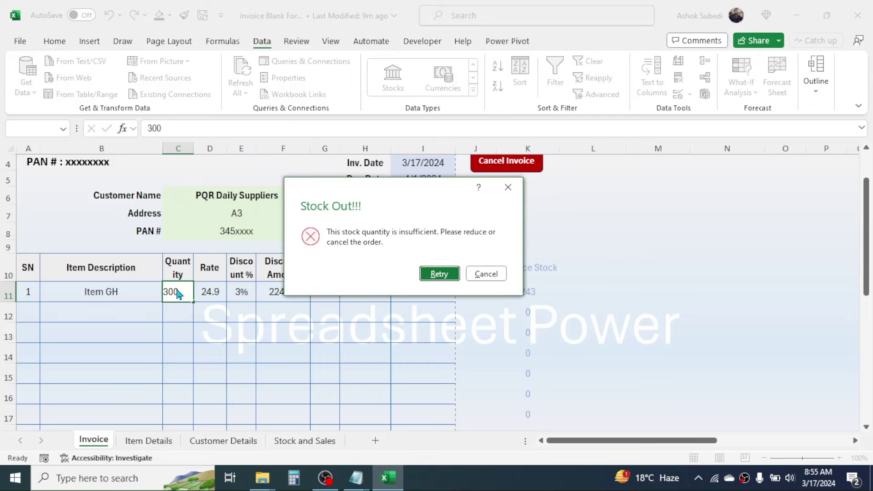
Step: Retry the quantity of Item GH in C11 with 243
left_click(439, 274)
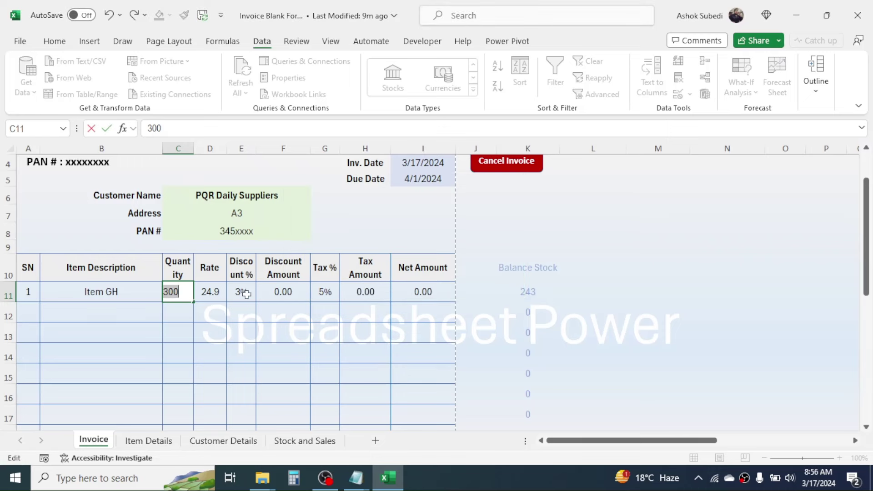
type("243")
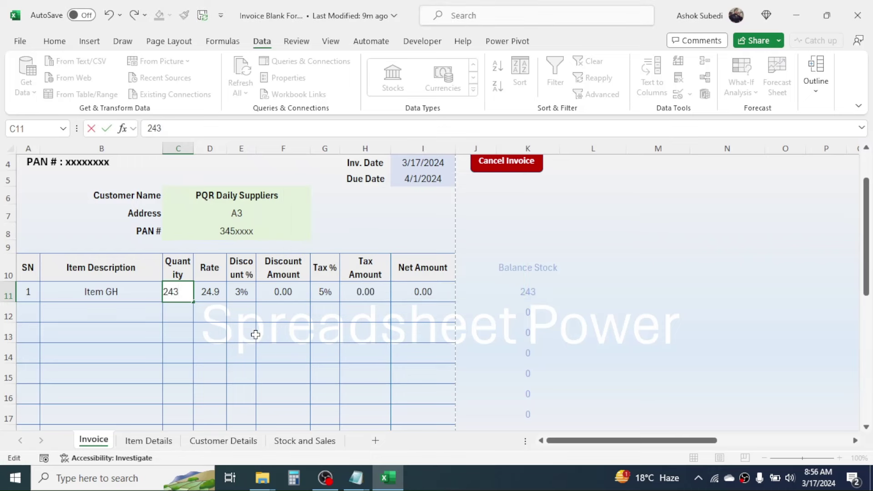
key("Return")
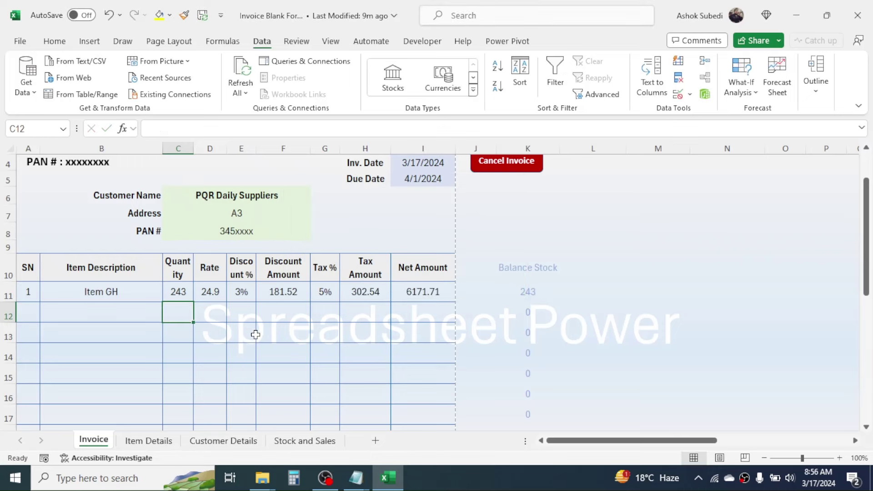
Step: Choose Item EF as the second item description in B12
left_click(92, 312)
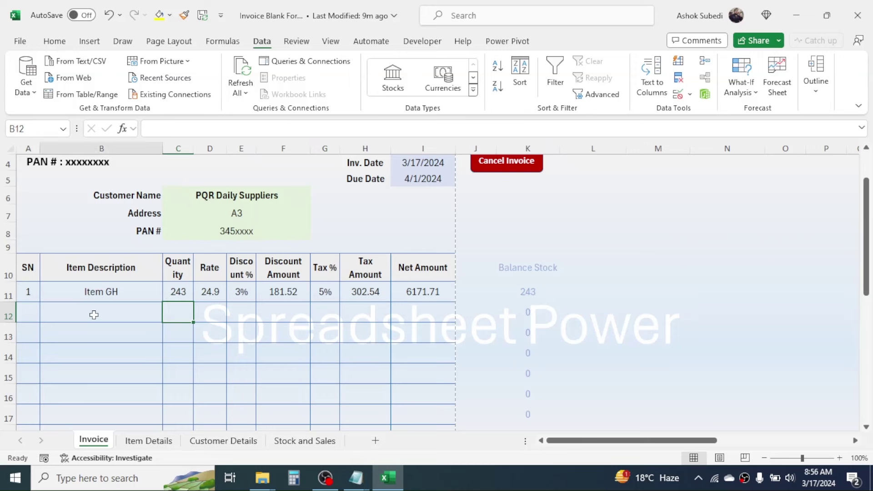
left_click(168, 317)
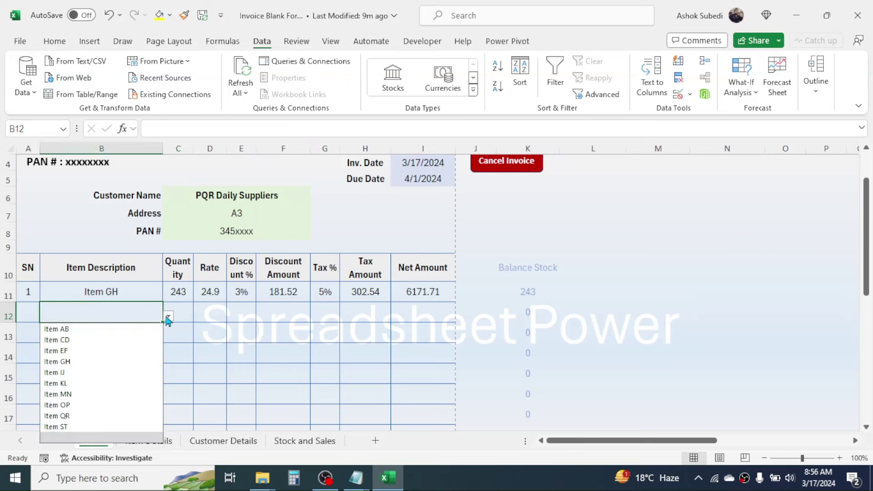
left_click(62, 350)
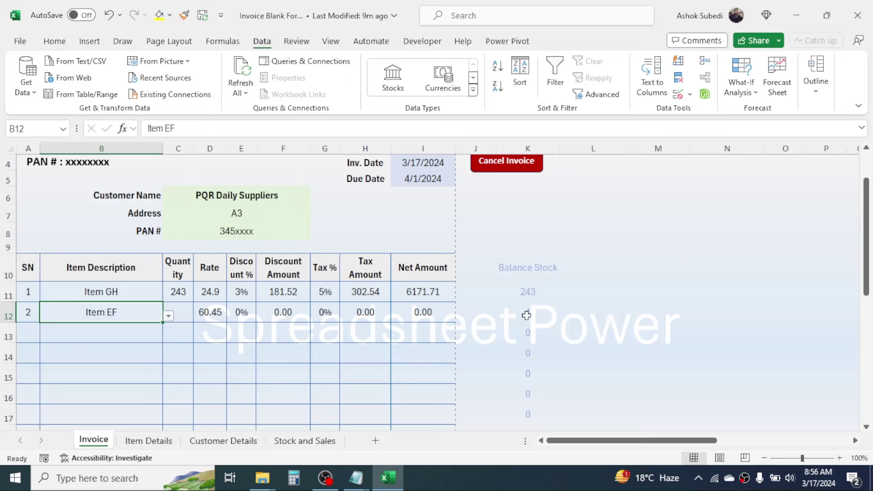
Step: Try to enter a quantity of 6 for Item EF in C12
left_click(191, 311)
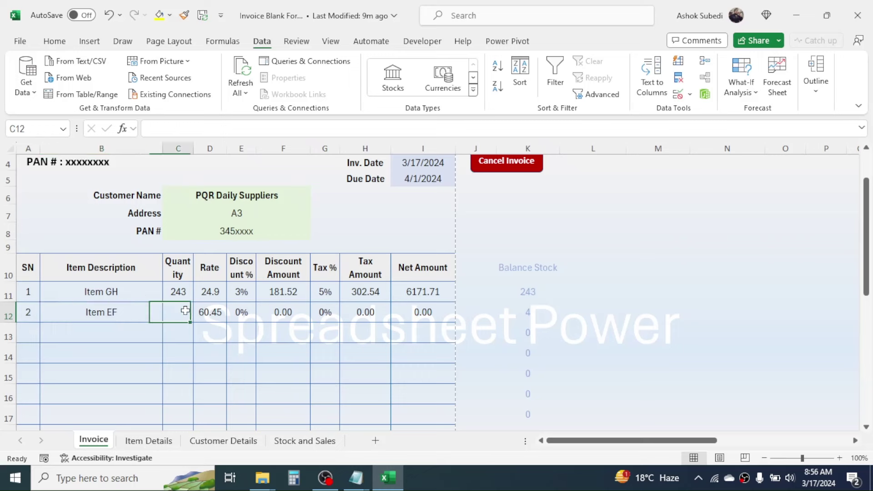
type("6")
key("Return")
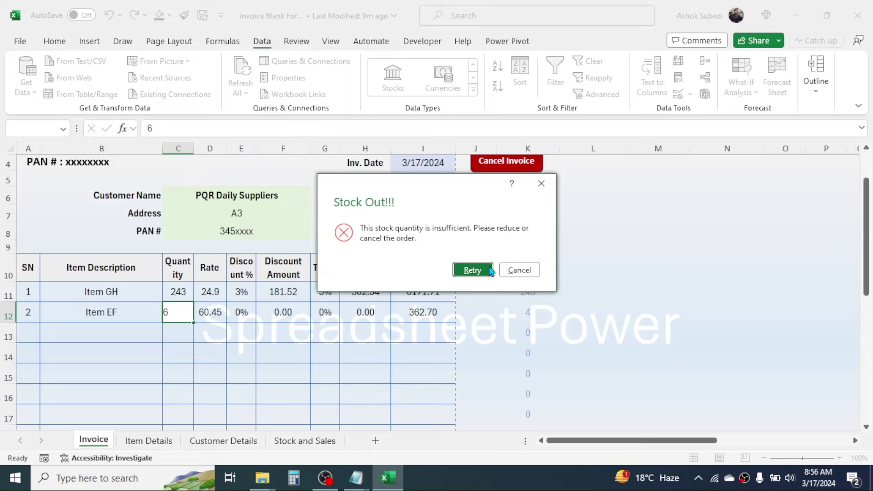
Step: Retry the quantity of Item EF in C12 with 4
left_click(475, 270)
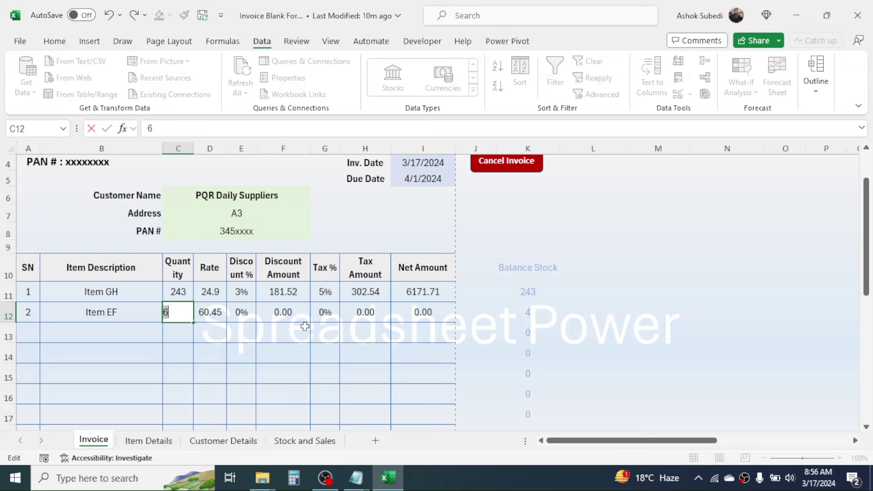
type("4")
key("Return")
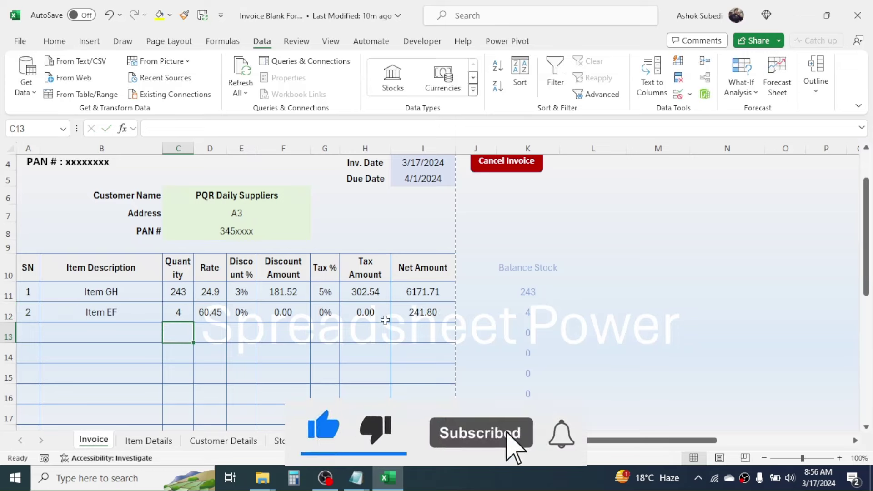
Step: Check the invoice amount in words and add Item MN in row 13 with a quantity of 40
left_click_drag(869, 248, 868, 216)
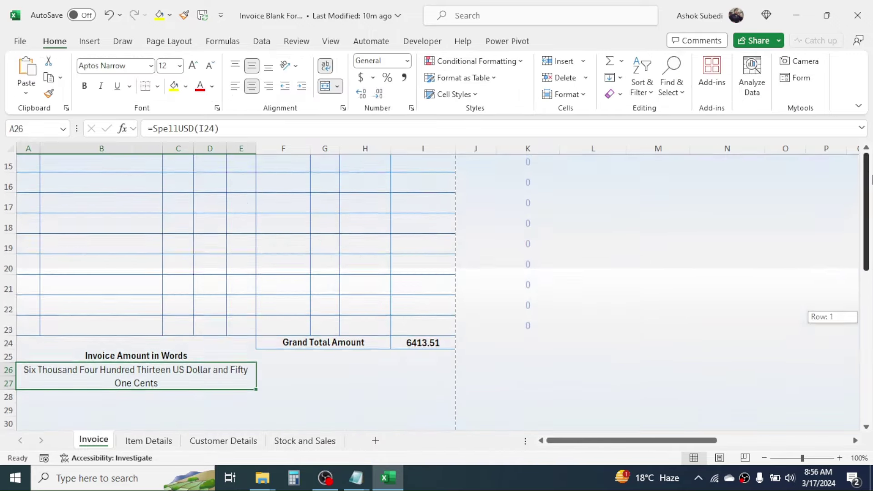
left_click_drag(868, 314, 870, 163)
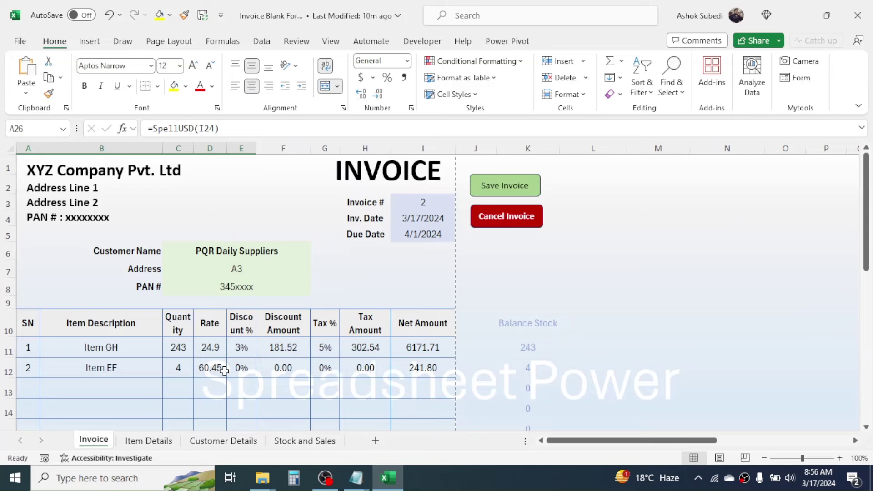
left_click(130, 388)
left_click(168, 392)
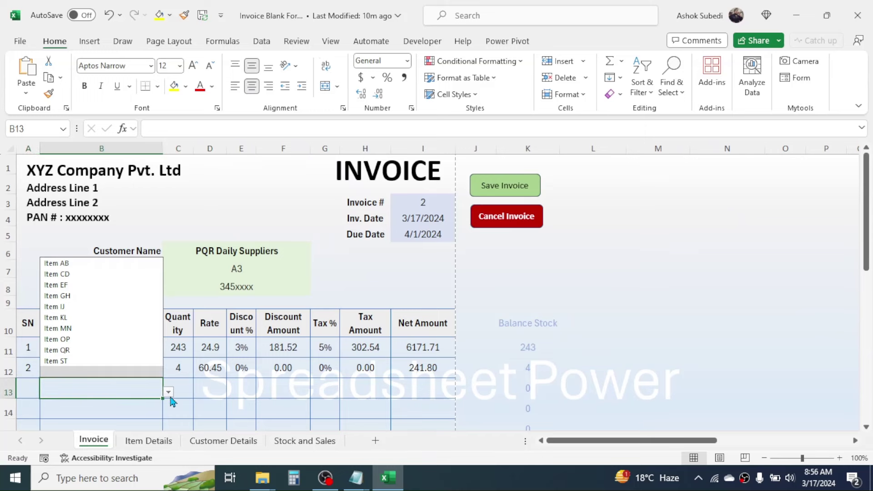
left_click(67, 330)
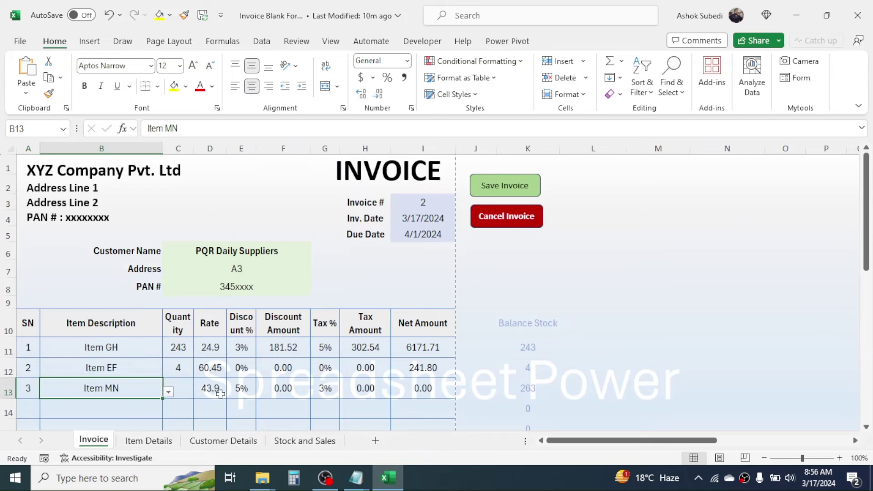
left_click(186, 389)
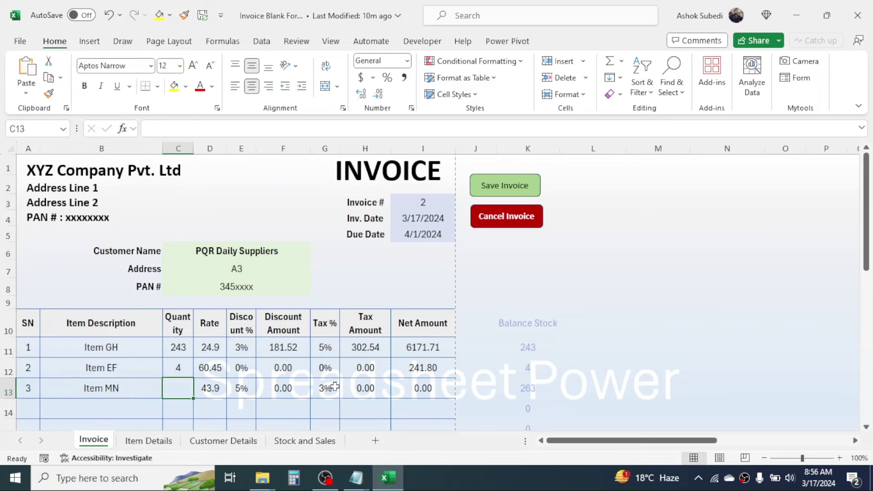
type("40")
key("Return")
Step: Run Save Invoice for the completed invoice, review the exported 2.pdf and close it
left_click_drag(868, 186, 869, 182)
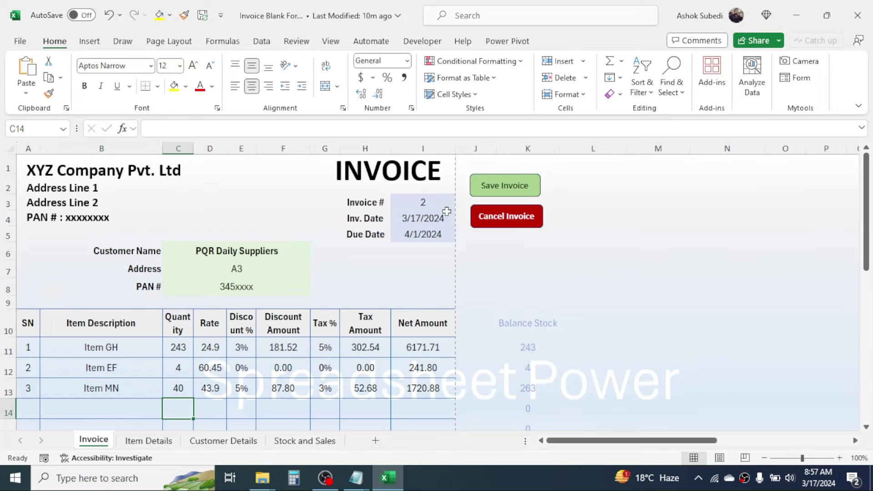
left_click(511, 185)
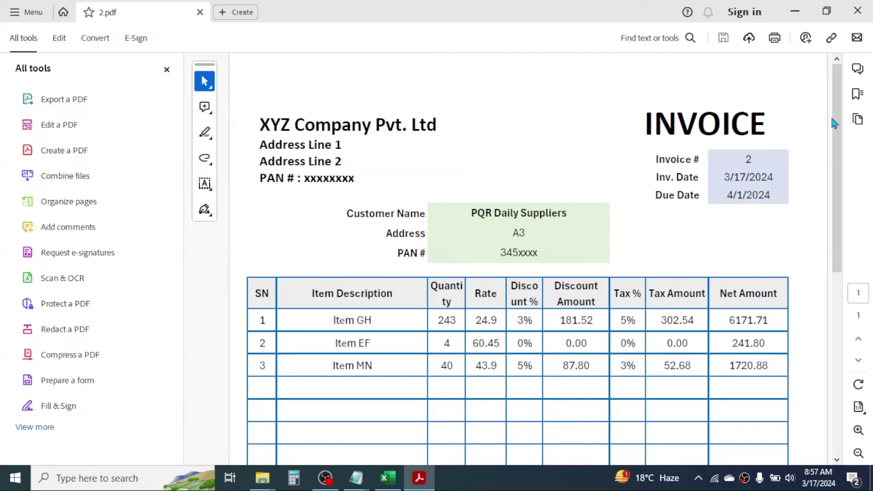
left_click(834, 326)
left_click_drag(834, 325, 861, 85)
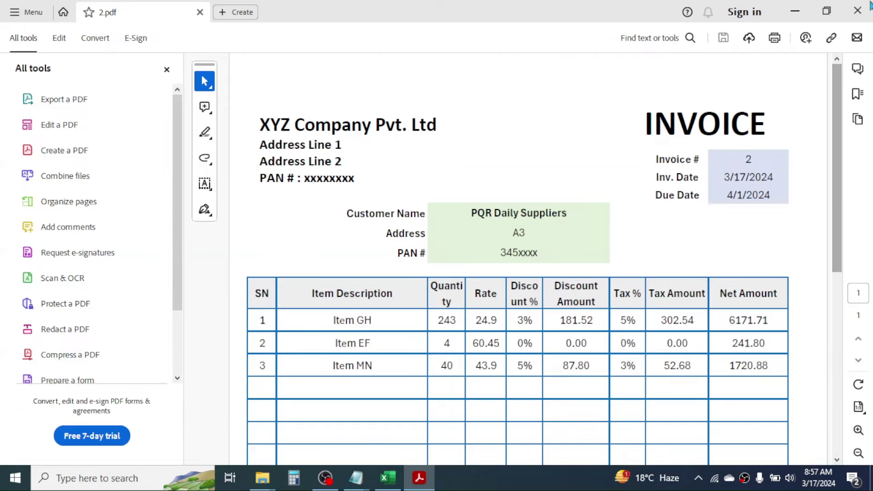
left_click(857, 13)
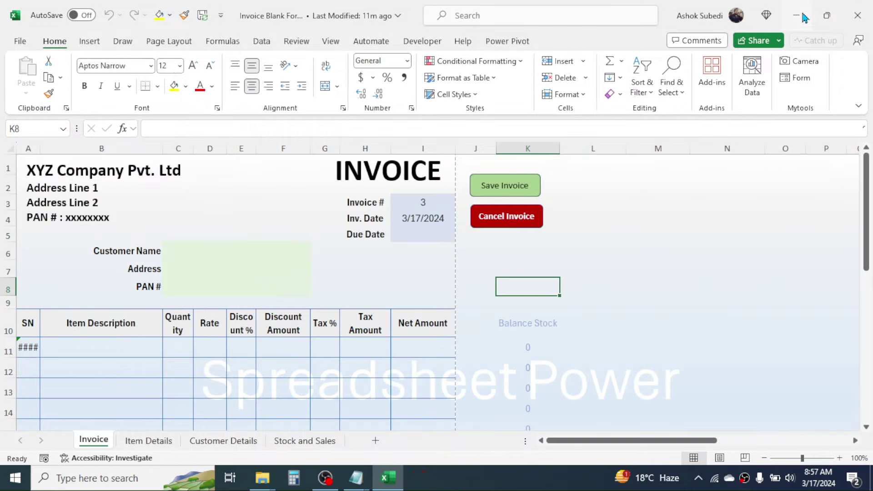
Step: Check the saved invoice PDFs in the desktop folder Invoice Bkup and return to the Excel workbook
left_click(794, 7)
left_click(799, 8)
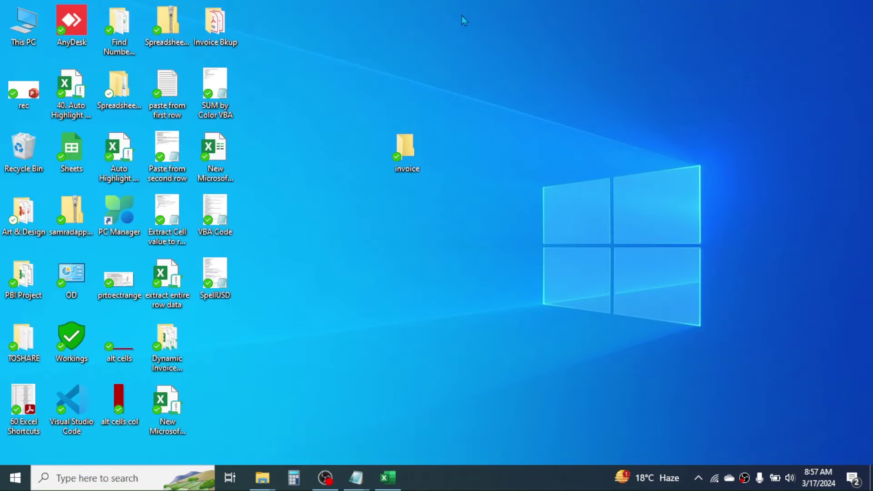
double_click(217, 33)
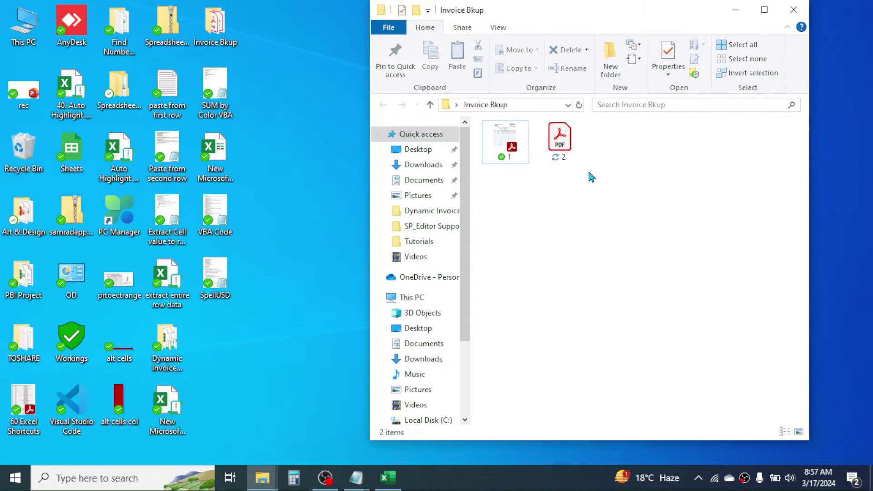
left_click(388, 478)
left_click(355, 270)
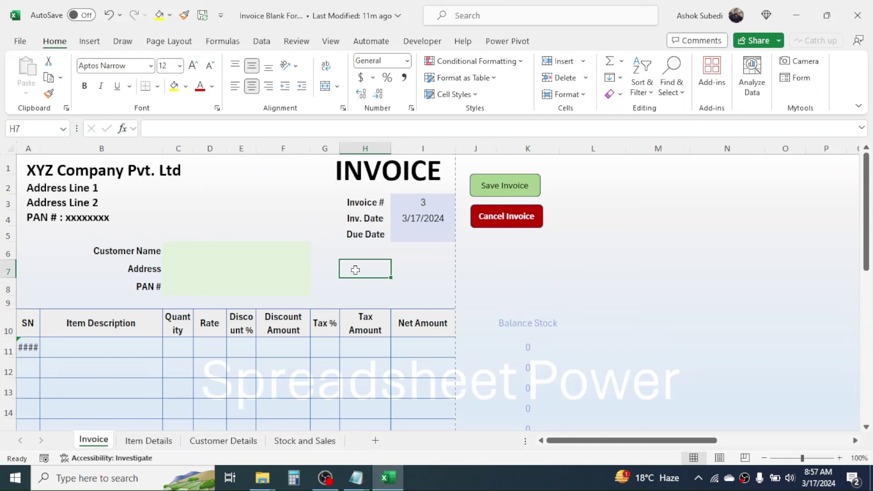
Step: Select PQR Daily Suppliers as the customer of the new invoice
left_click(293, 249)
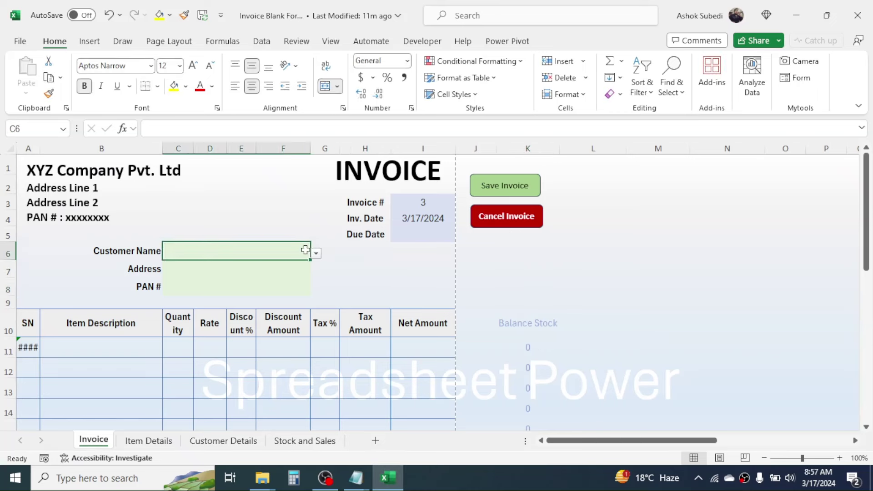
left_click(316, 253)
left_click(195, 290)
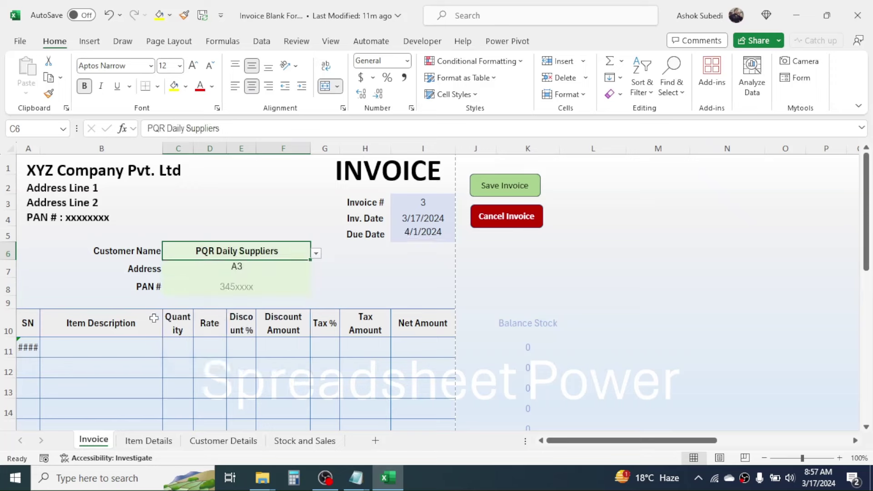
Step: Add Item MN in row 11 and Item KL in row 12 of the item table
left_click(150, 346)
left_click(168, 351)
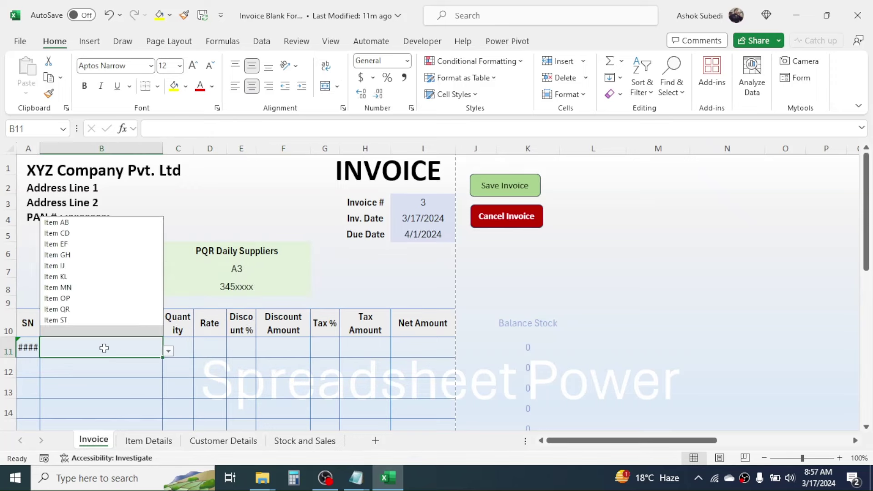
left_click(72, 287)
left_click(129, 370)
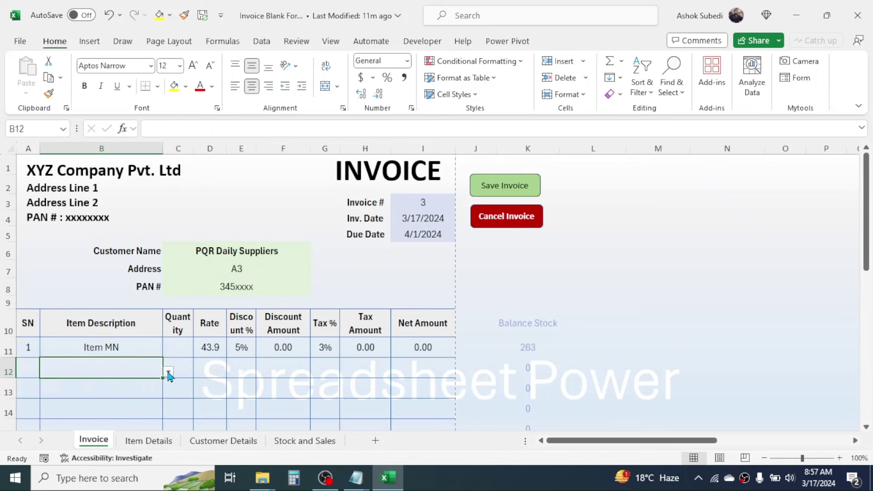
left_click(168, 372)
left_click(68, 296)
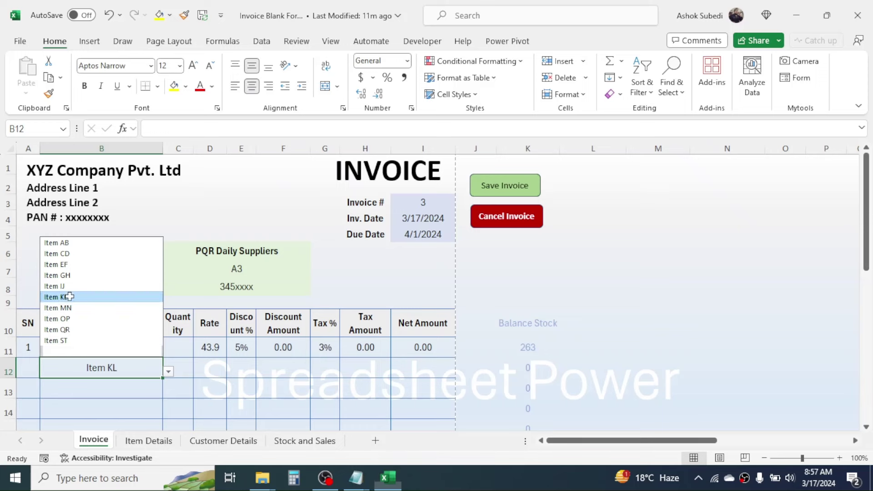
Step: Set the quantities to 23 for Item MN and 32 for Item KL, and clear the invoice with Cancel Invoice
left_click(182, 345)
type("23")
key("Return")
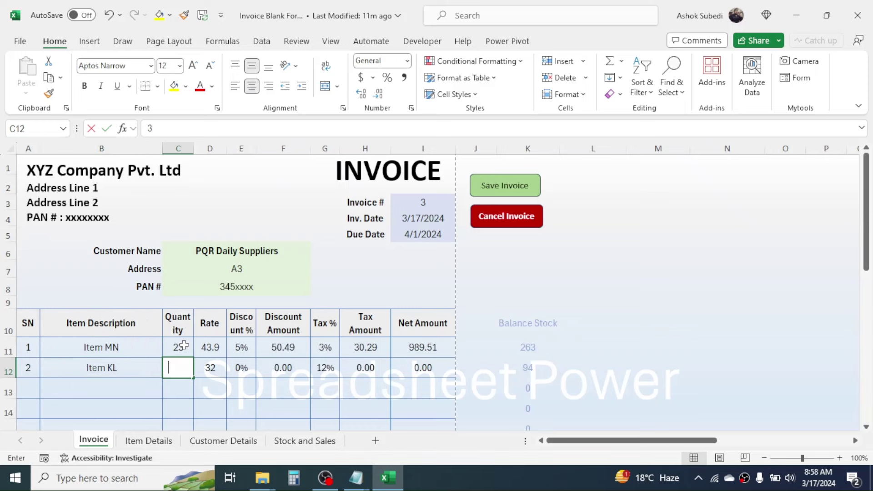
type("32")
key("Return")
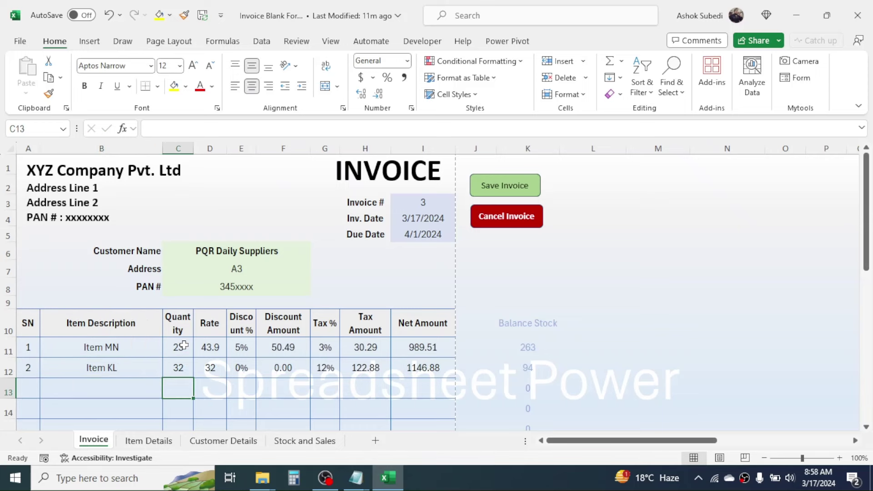
left_click(510, 221)
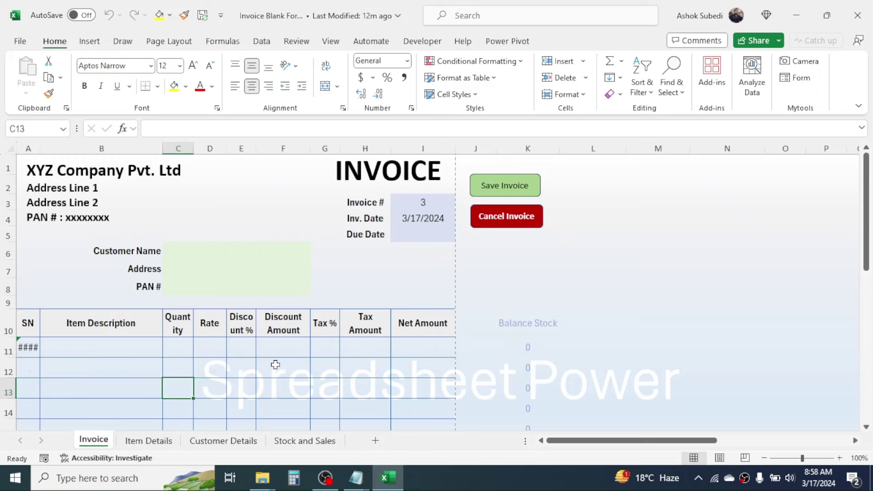
Step: Add Item IJ in row 11 of the item table with a quantity of 12
left_click(142, 349)
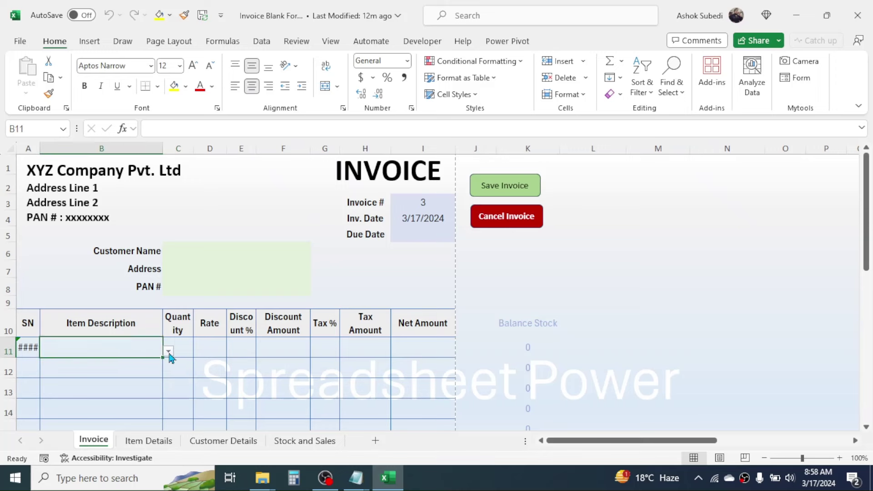
left_click(168, 351)
left_click(82, 268)
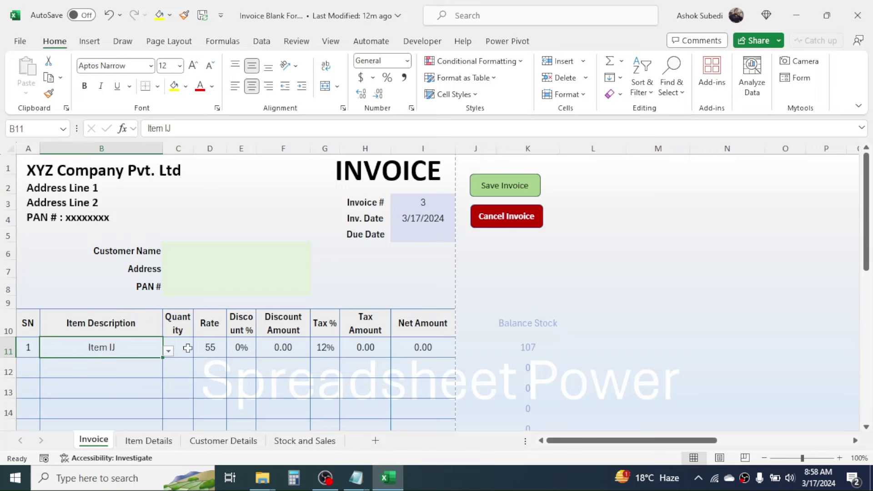
left_click(188, 349)
type("12")
key("Return")
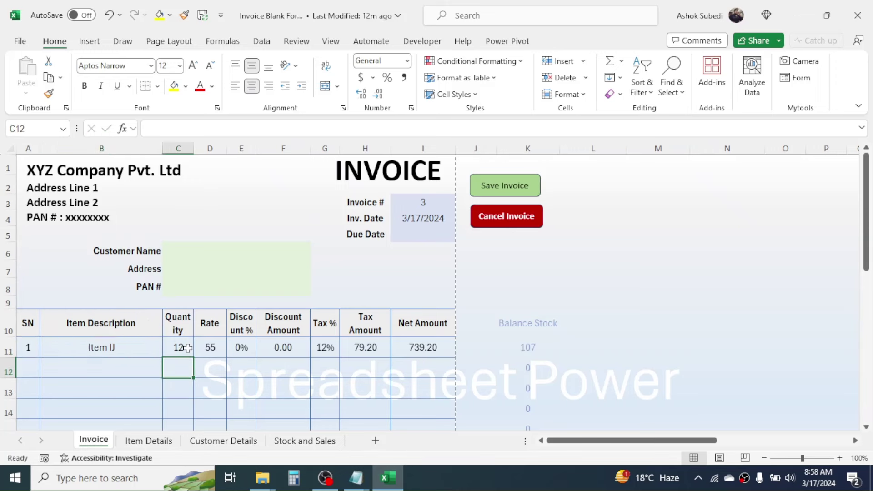
Step: Choose PQR Daily Suppliers as the customer, run Save Invoice and close the exported 3.pdf
left_click(213, 251)
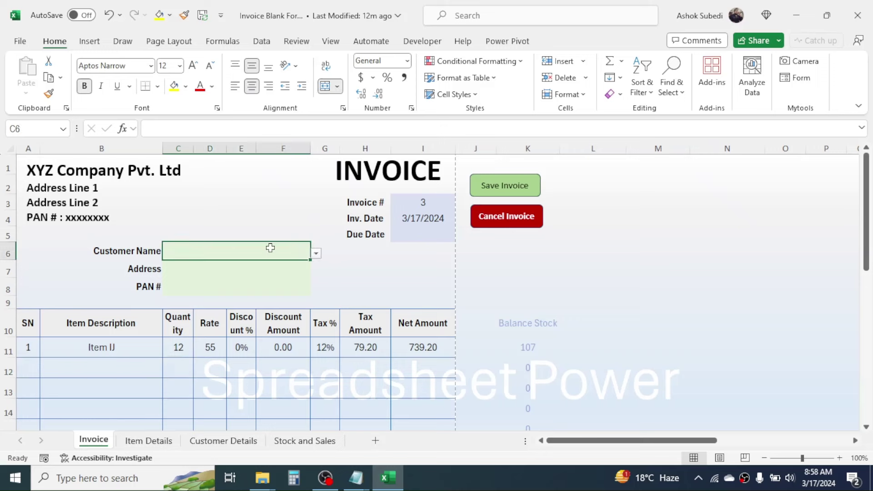
left_click(316, 253)
left_click(191, 289)
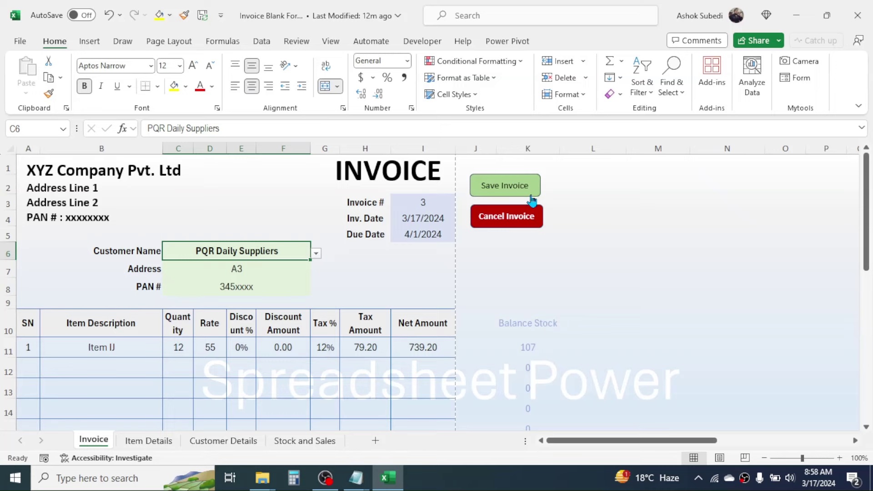
left_click(514, 189)
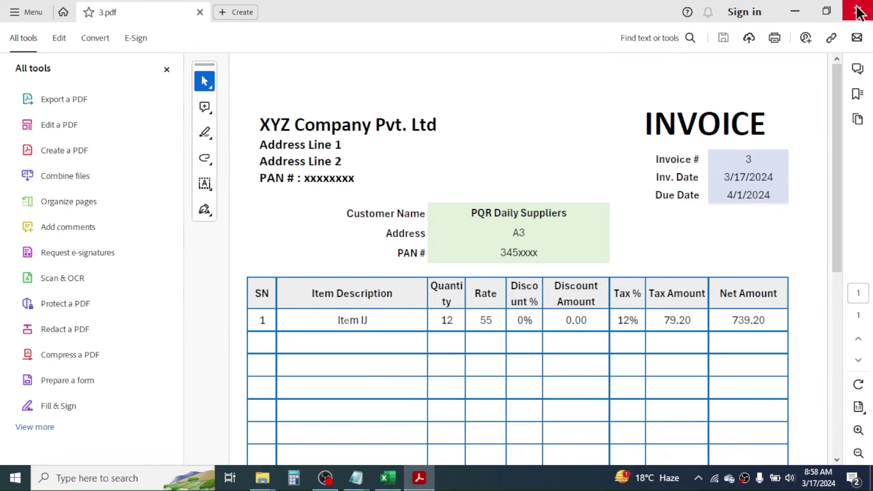
left_click(858, 12)
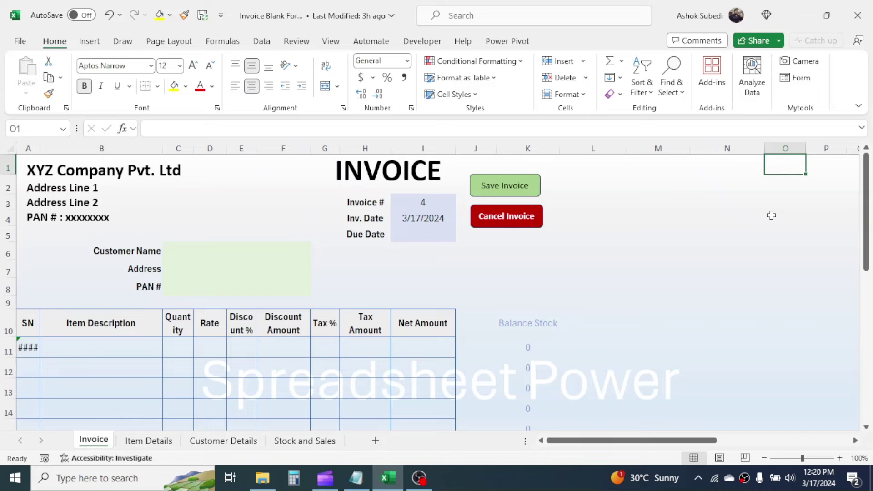
Step: Examine the Save As settings for the Excel Macro-Enabled Workbook (*.xlsm) file type
left_click(20, 41)
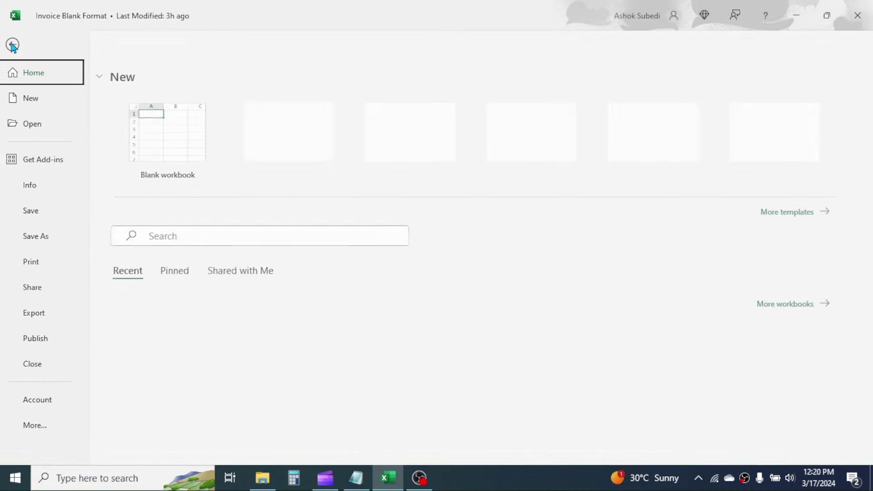
left_click(42, 239)
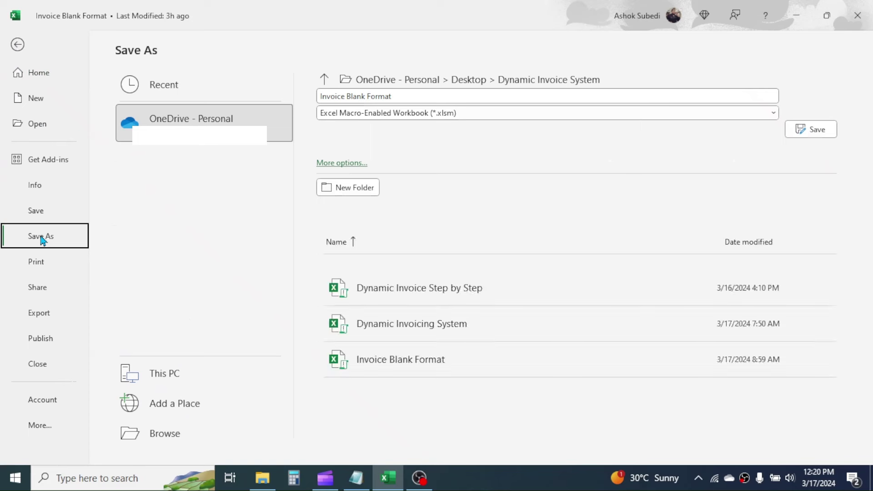
left_click(433, 112)
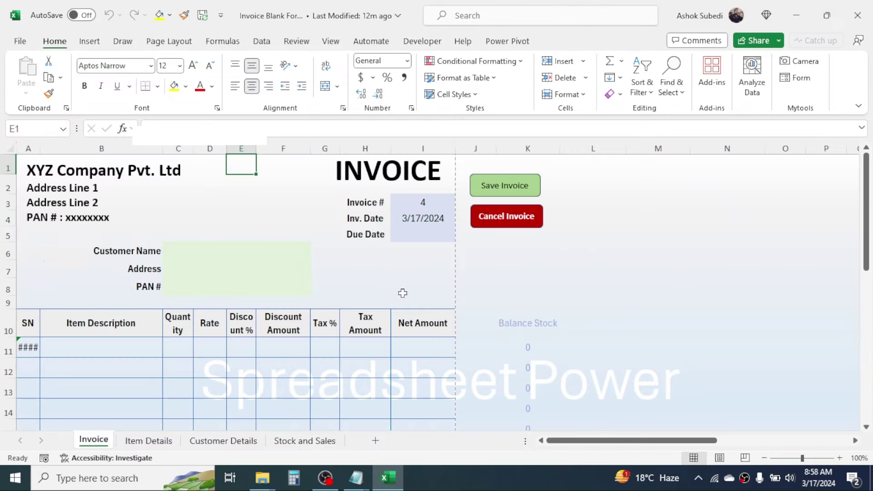
left_click(403, 293)
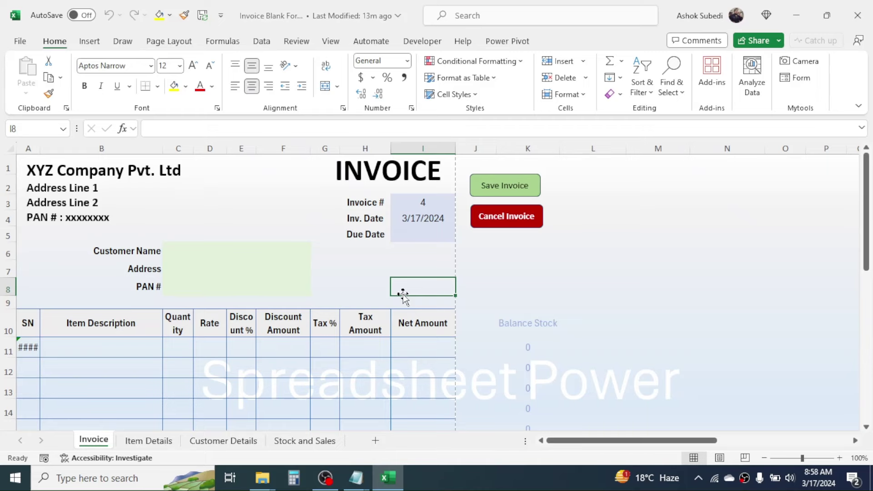
left_click(659, 248)
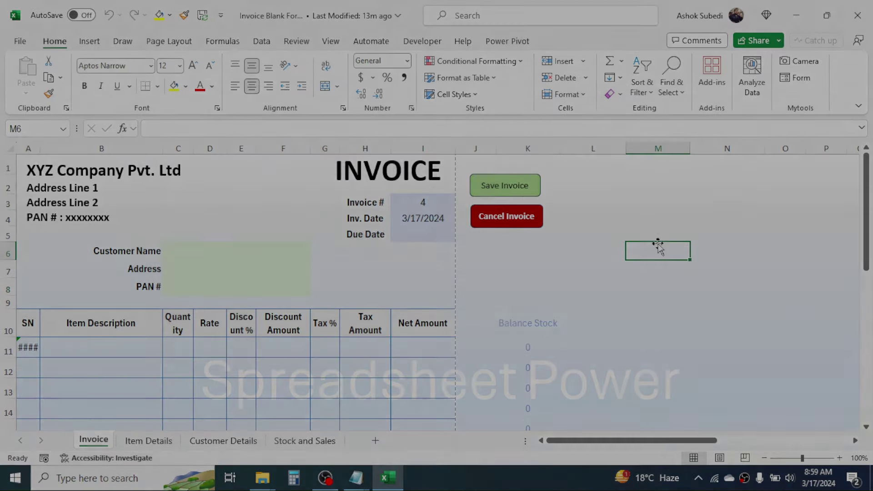